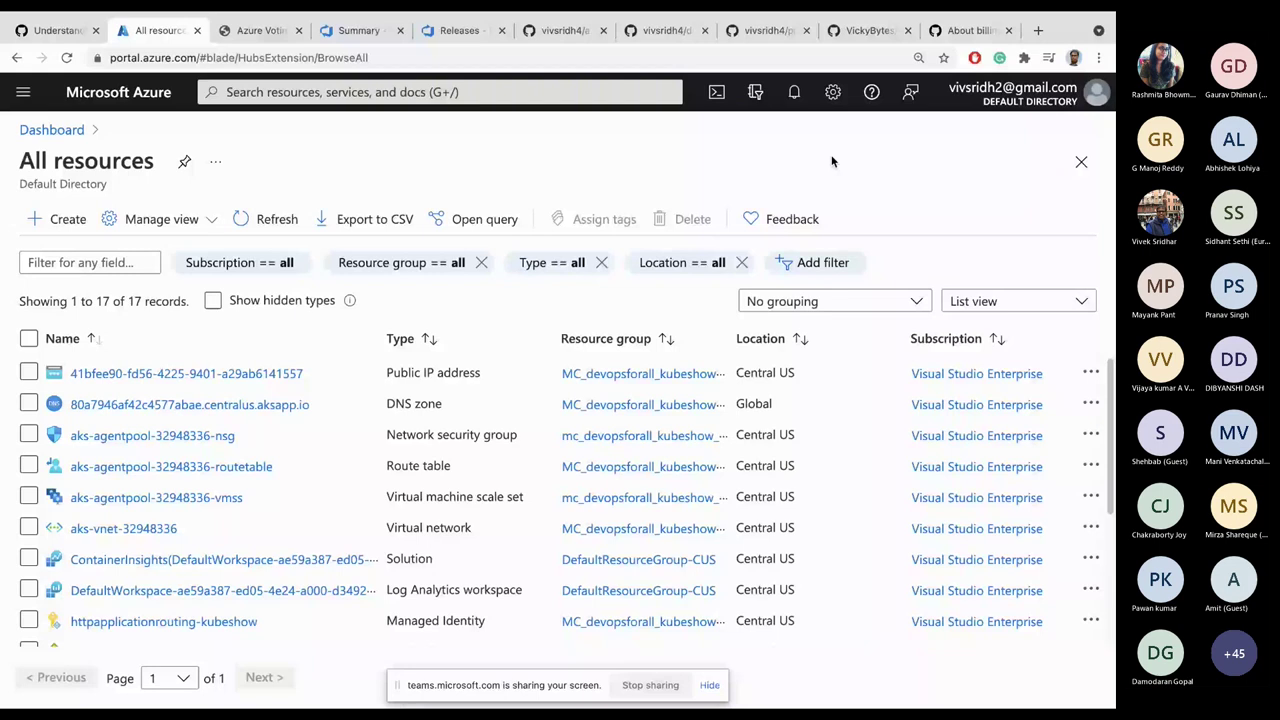
Step: Find the kubeshow Kubernetes service among all resources and view its overview
{"action": "key", "text": "ctrl+plus"}
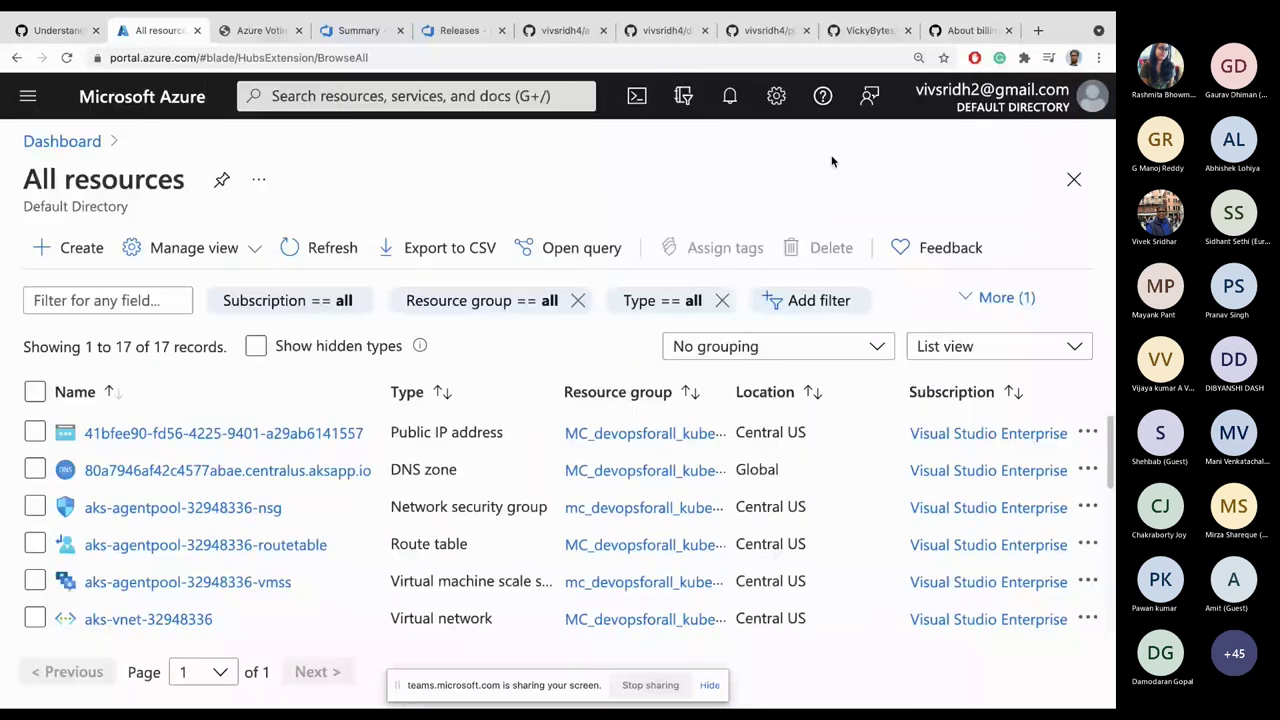
{"action": "key", "text": "ctrl+minus"}
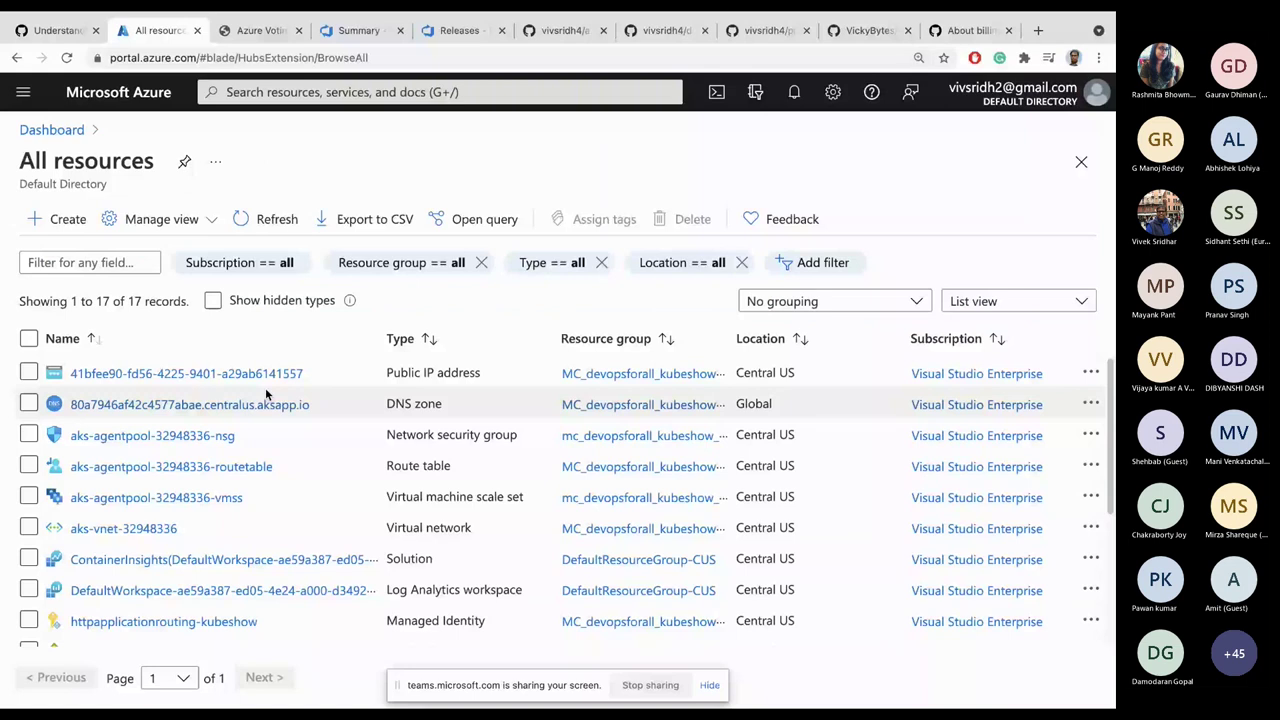
{"action": "scroll", "coordinate": [110, 553], "scroll_direction": "down", "scroll_amount": 3}
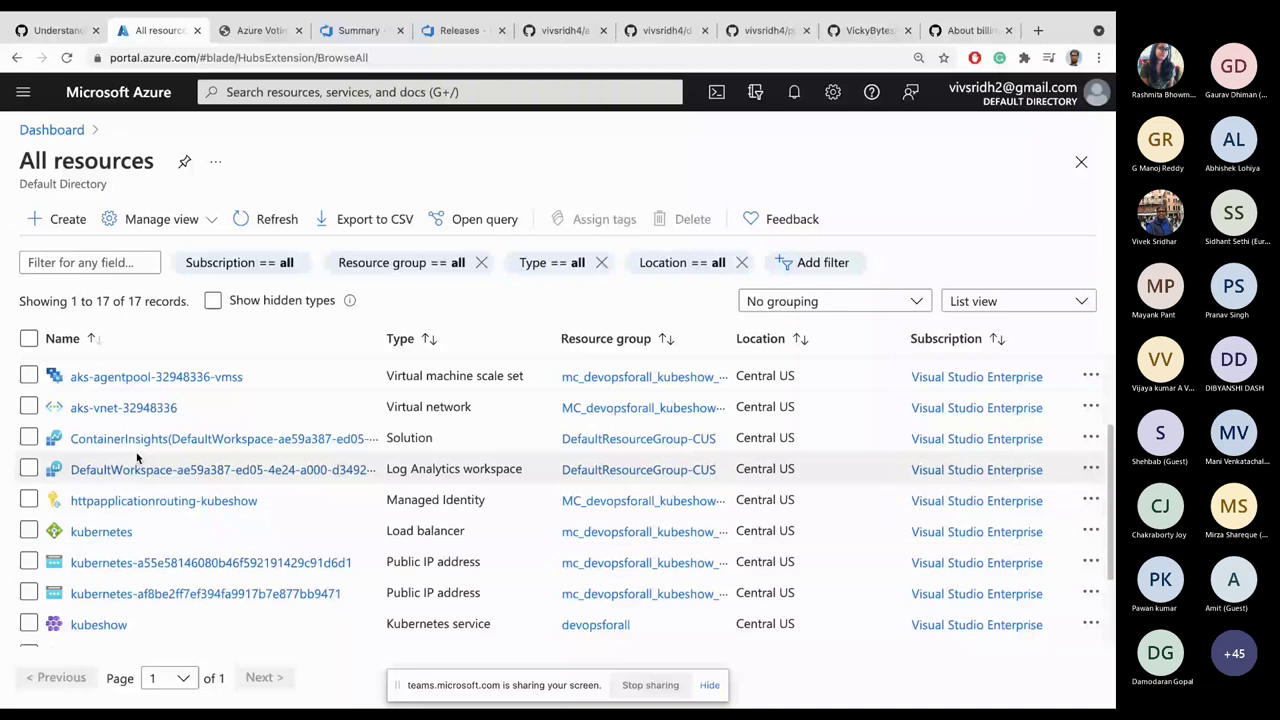
{"action": "scroll", "coordinate": [101, 513], "scroll_direction": "down", "scroll_amount": 3}
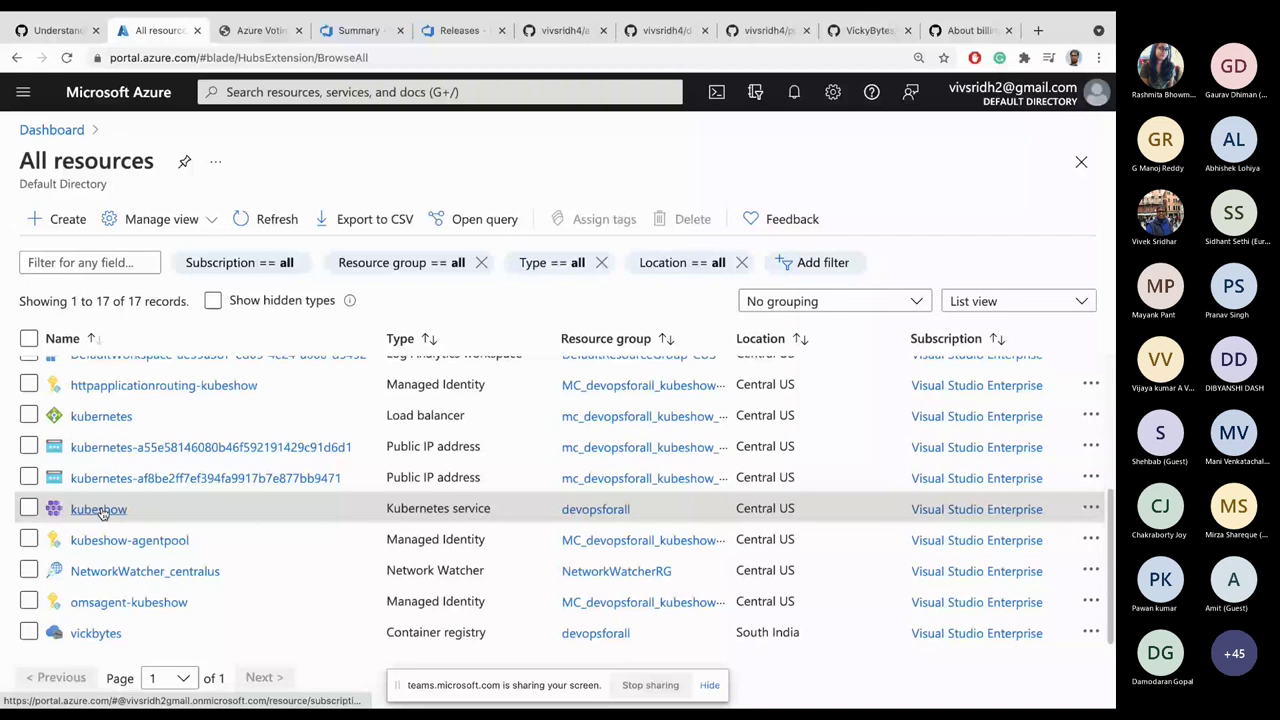
{"action": "left_click", "coordinate": [99, 510]}
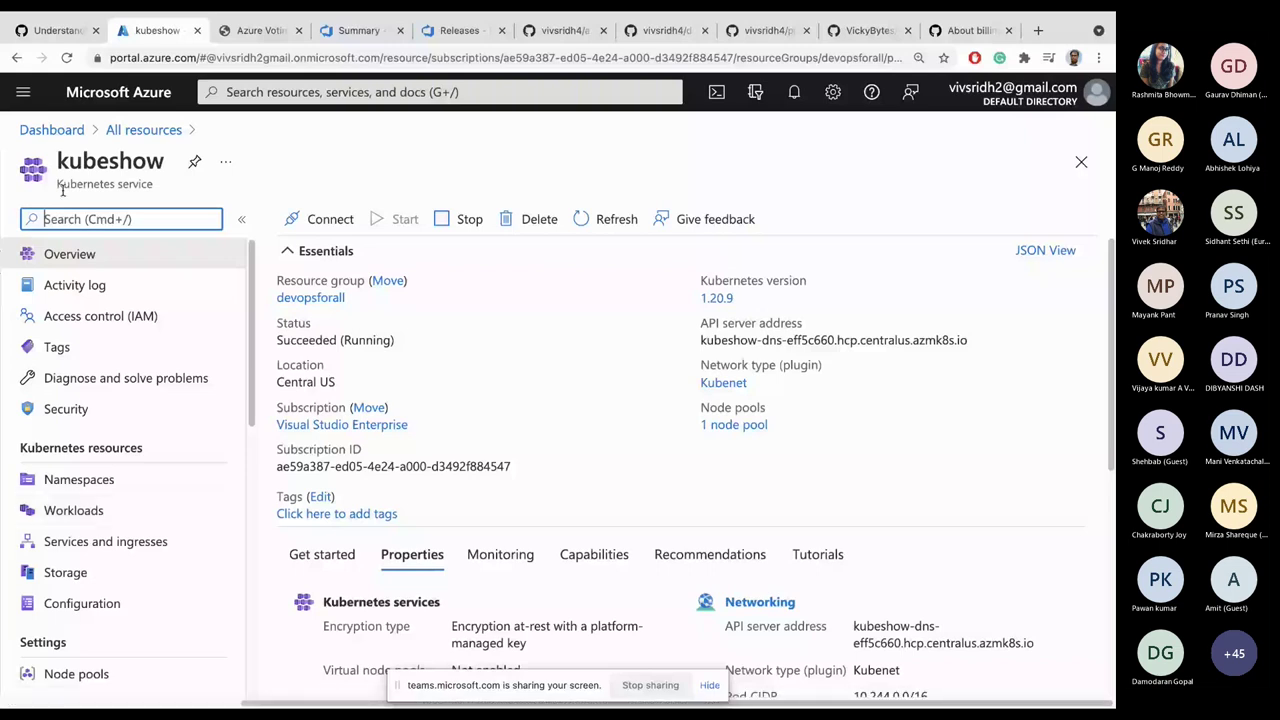
Step: Return to the list of all resources and view the overview of the vickbytes container registry
{"action": "left_click", "coordinate": [24, 93]}
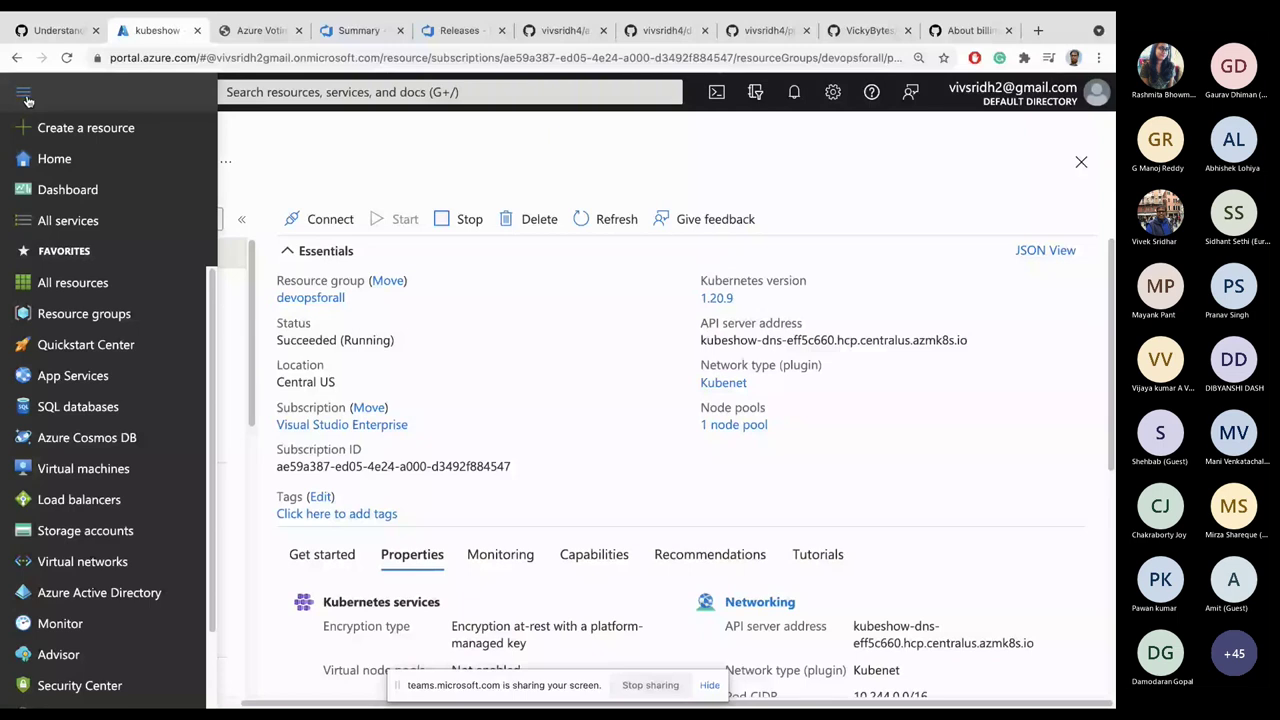
{"action": "left_click", "coordinate": [72, 282]}
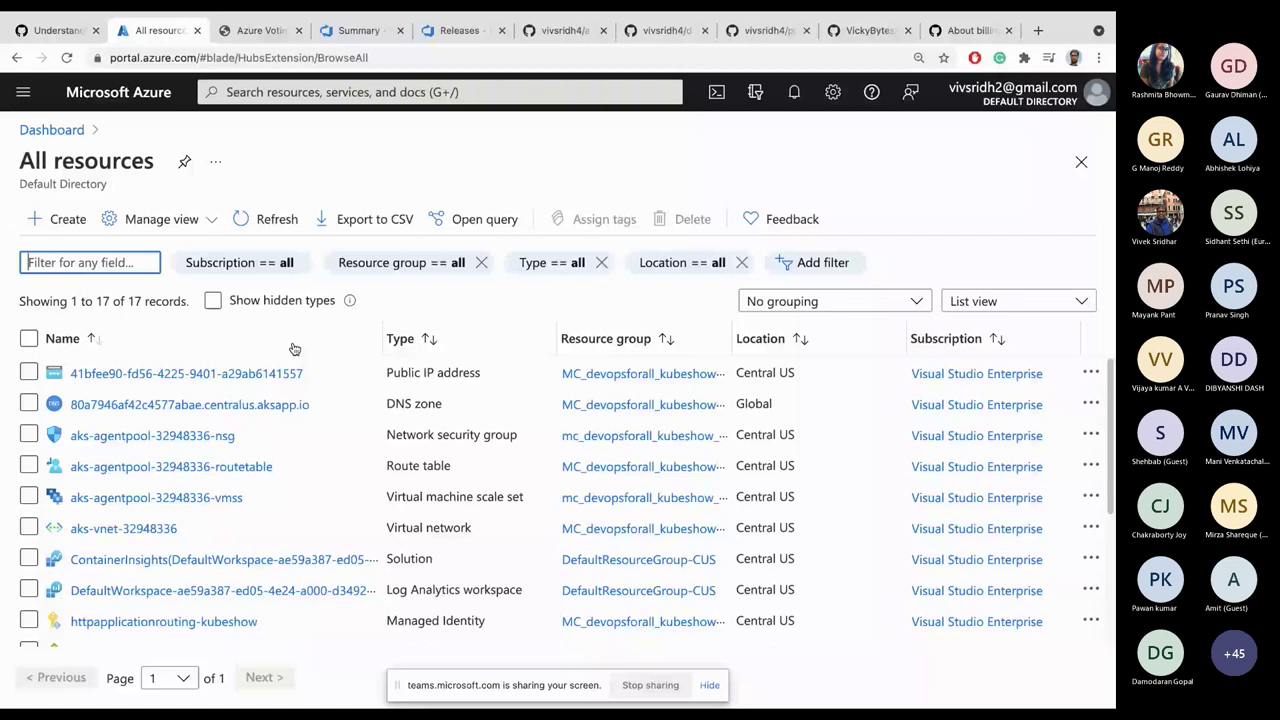
{"action": "scroll", "coordinate": [99, 608], "scroll_direction": "down", "scroll_amount": 3}
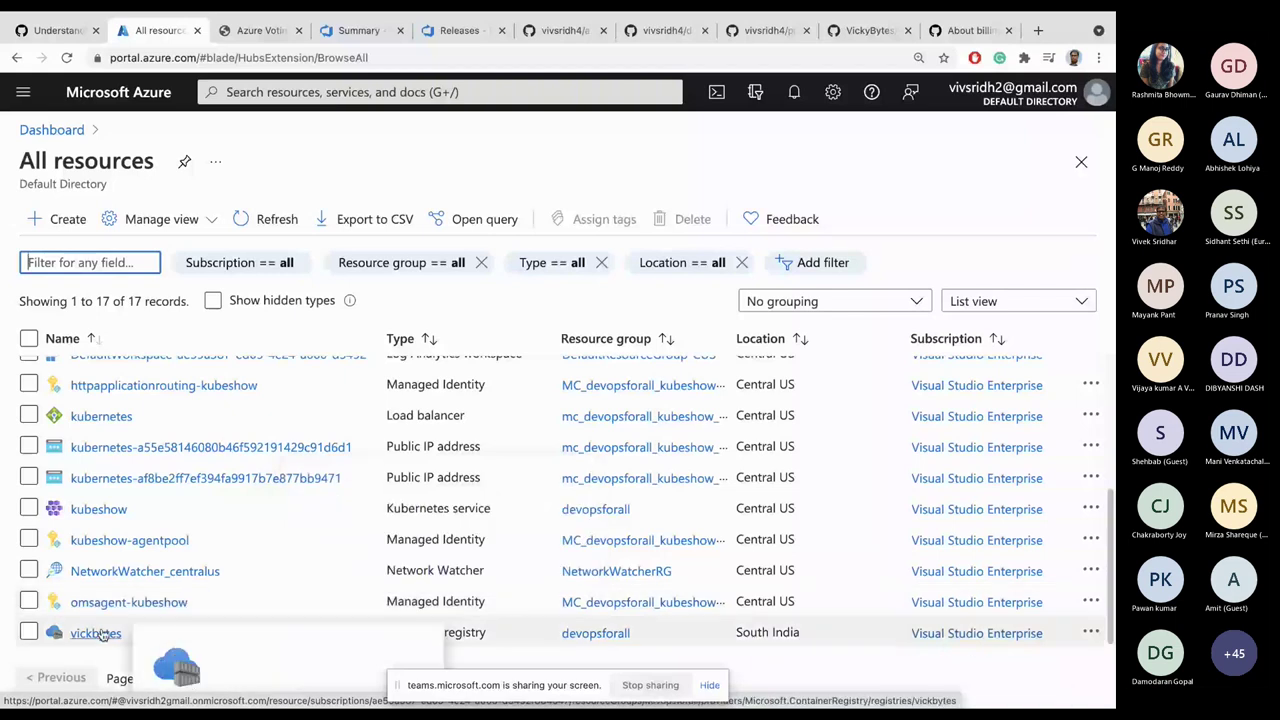
{"action": "left_click", "coordinate": [95, 633]}
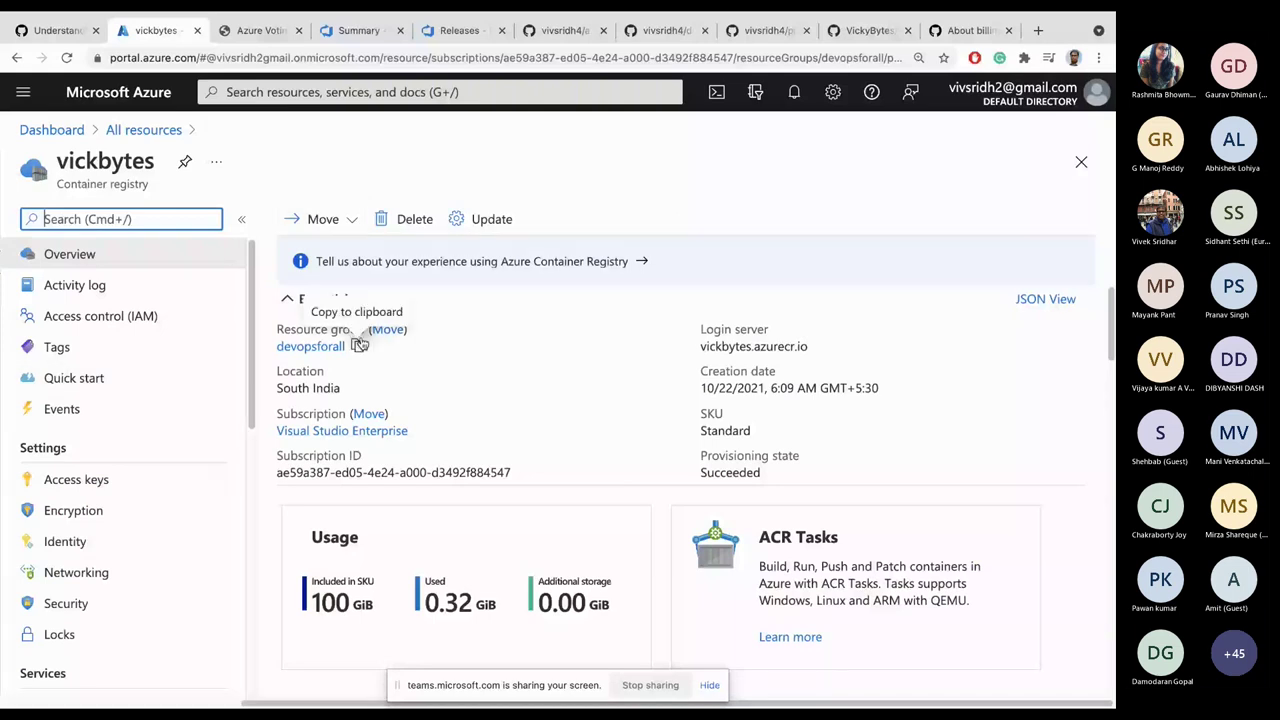
Step: View the azure-voting-app-redis repository on GitHub, followed by the running Azure Voting App page
{"action": "left_click", "coordinate": [566, 31]}
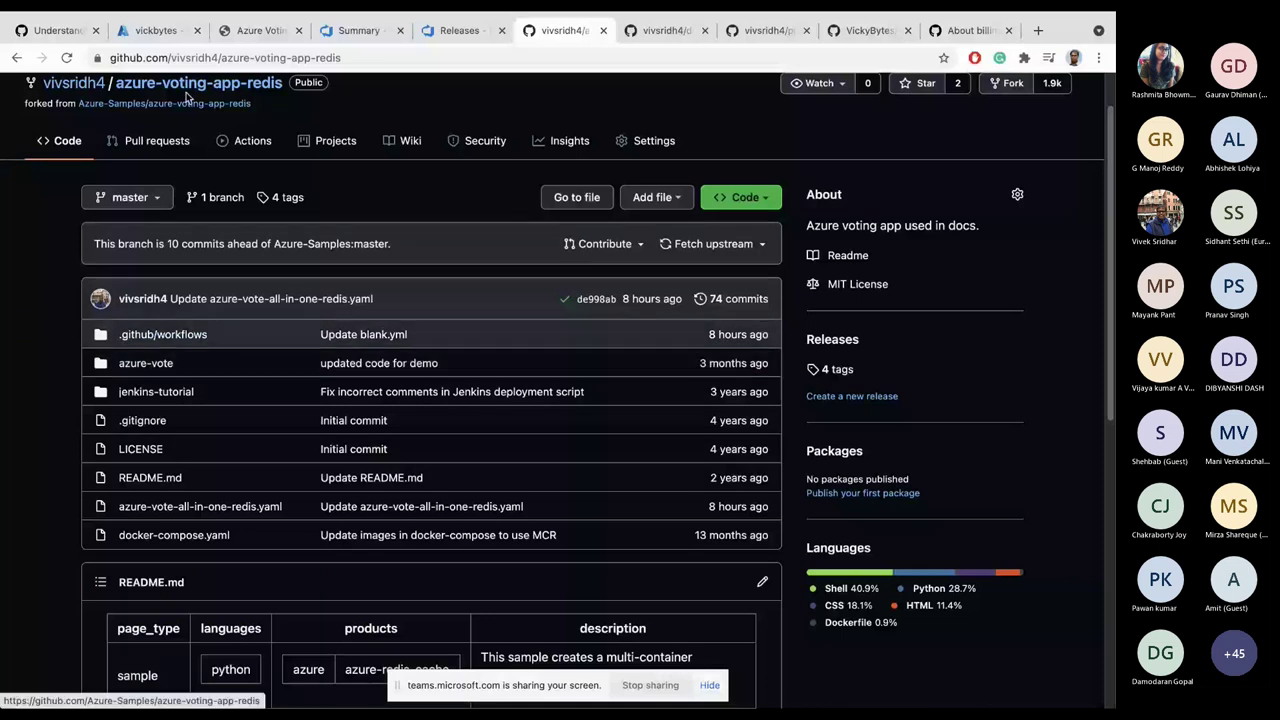
{"action": "key", "text": "ctrl+3"}
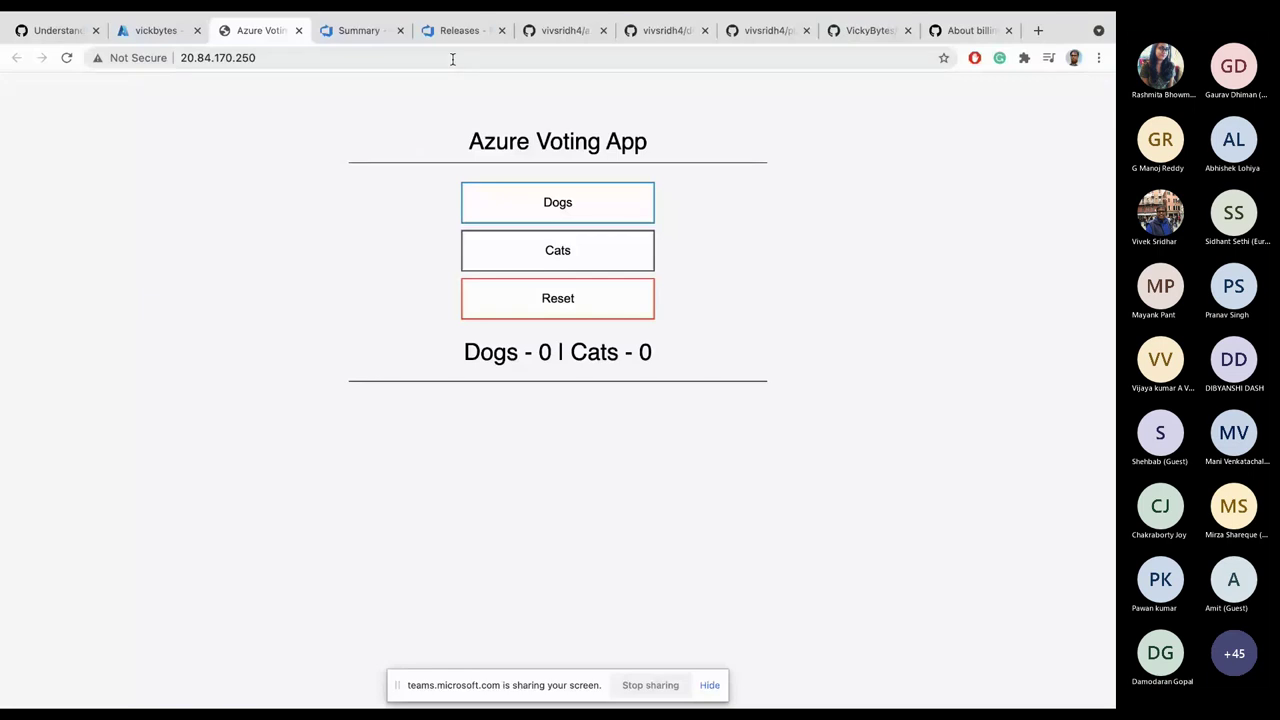
Step: Read the Understanding GitHub Actions article in GitHub Docs from its overview to the diagram of the components
{"action": "left_click", "coordinate": [45, 32]}
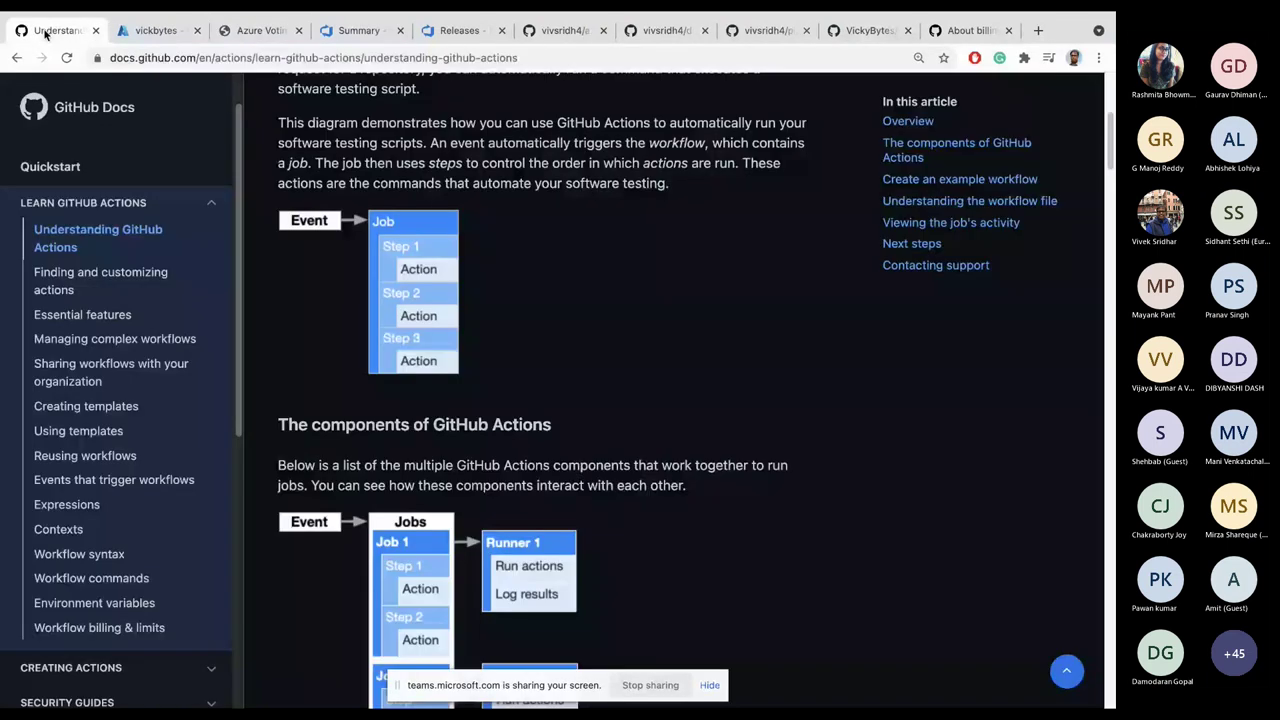
{"action": "scroll", "coordinate": [374, 257], "scroll_direction": "up", "scroll_amount": 3}
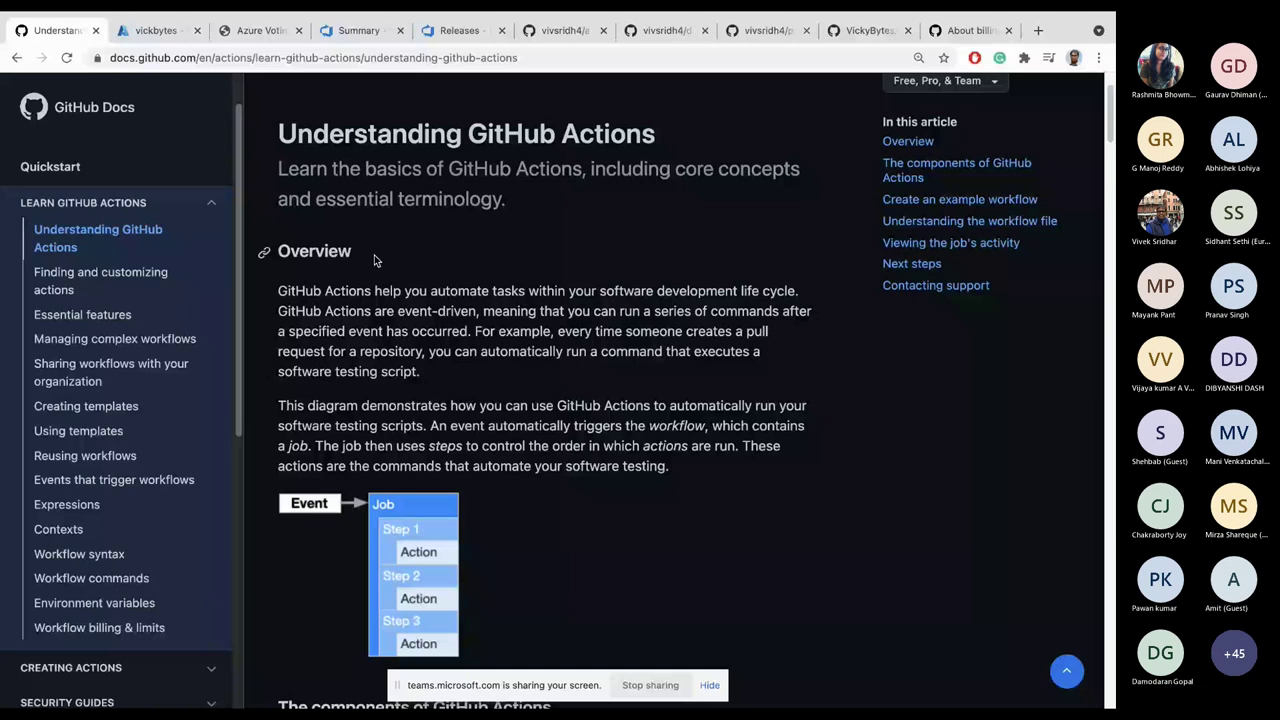
{"action": "scroll", "coordinate": [375, 259], "scroll_direction": "down", "scroll_amount": 2}
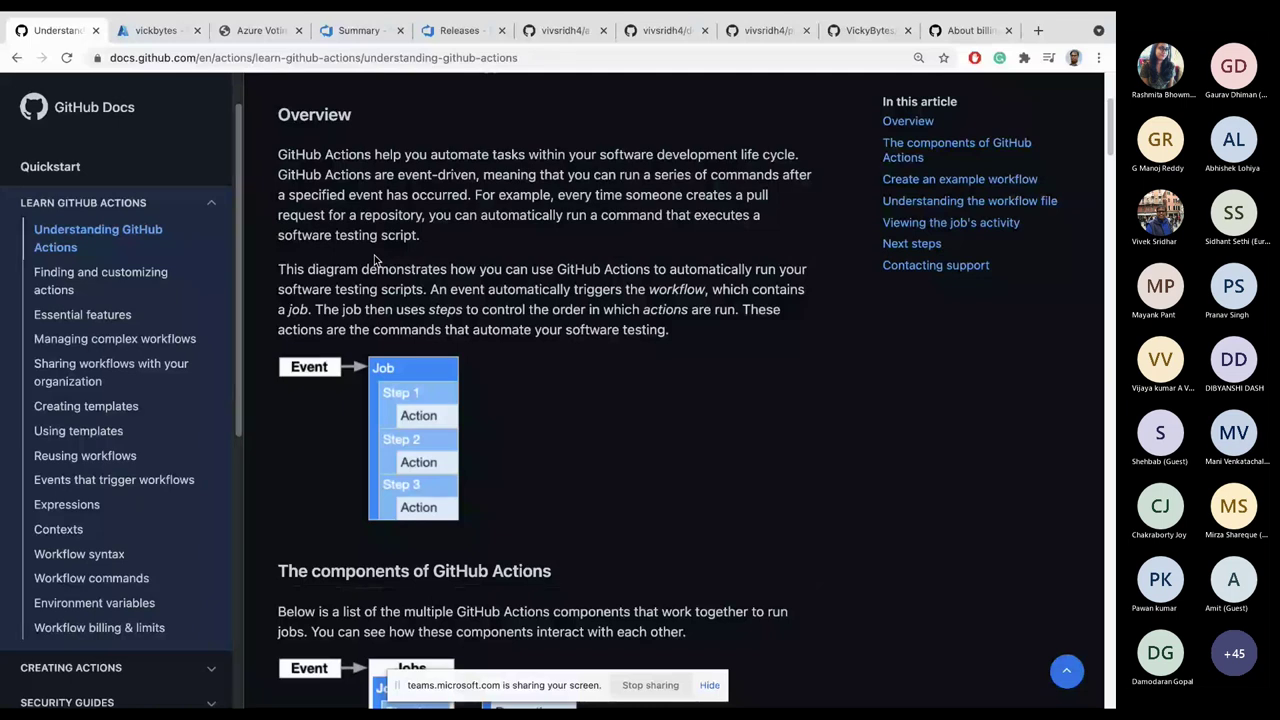
{"action": "scroll", "coordinate": [279, 356], "scroll_direction": "down", "scroll_amount": 1}
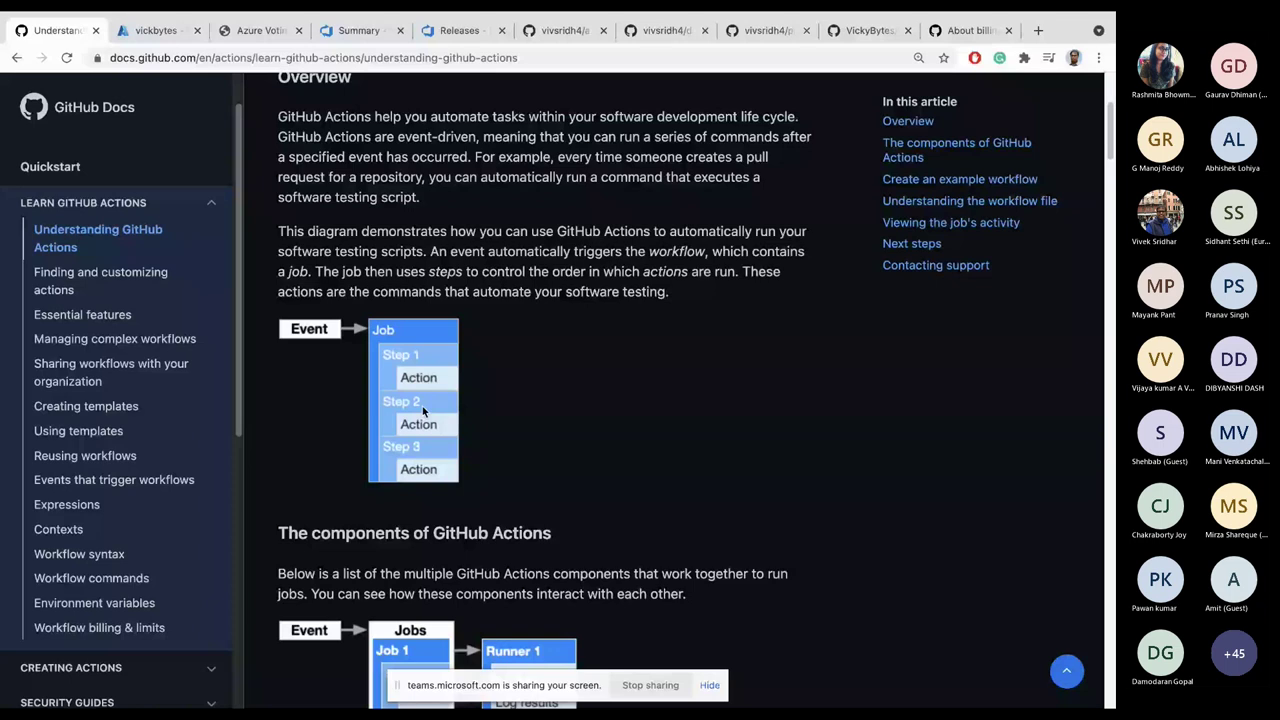
{"action": "scroll", "coordinate": [423, 410], "scroll_direction": "down", "scroll_amount": 2}
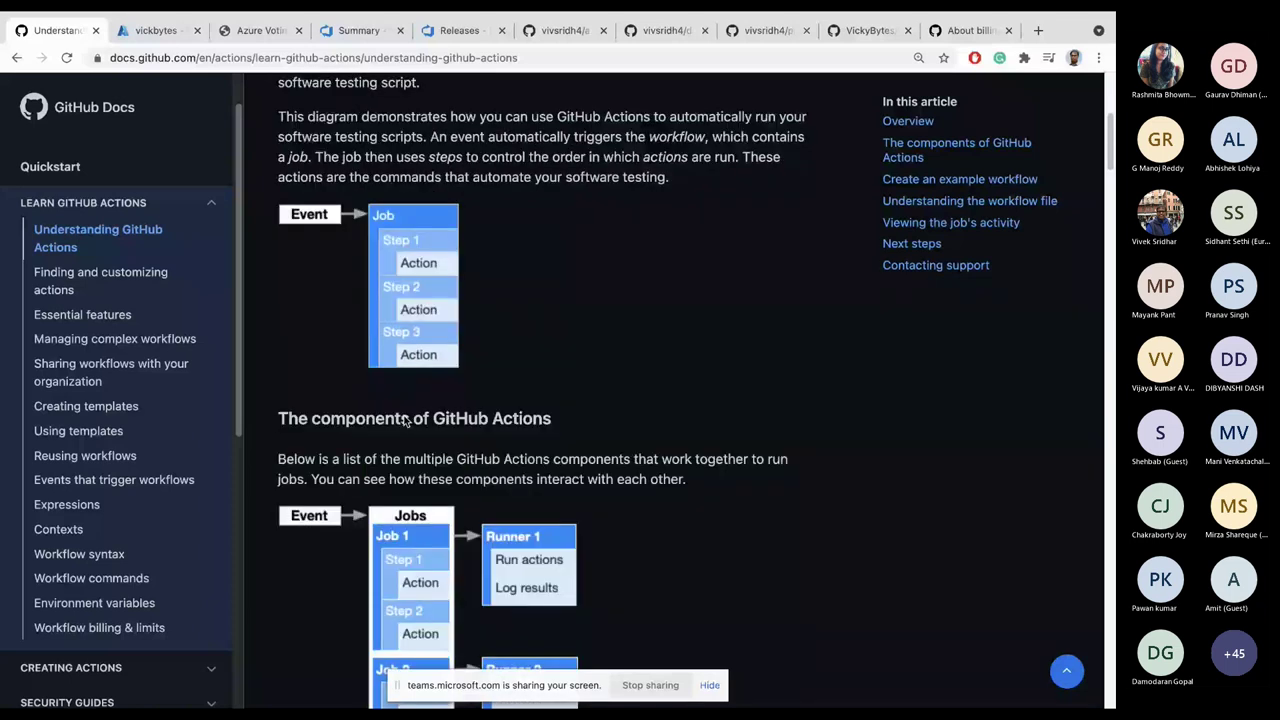
{"action": "scroll", "coordinate": [406, 421], "scroll_direction": "down", "scroll_amount": 3}
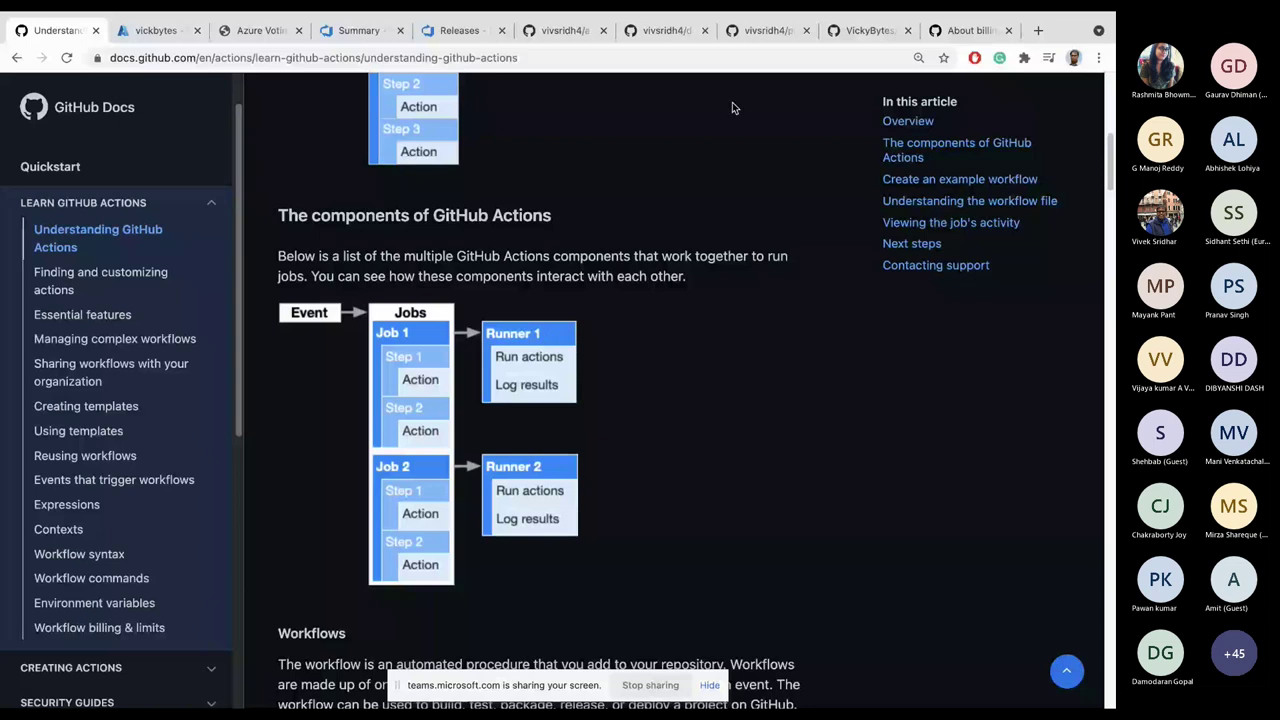
Step: Examine included minutes, minute multipliers, per-minute rates and sample costs in the GitHub Actions billing article, and return to the Actions components diagram
{"action": "key", "text": "ctrl+9"}
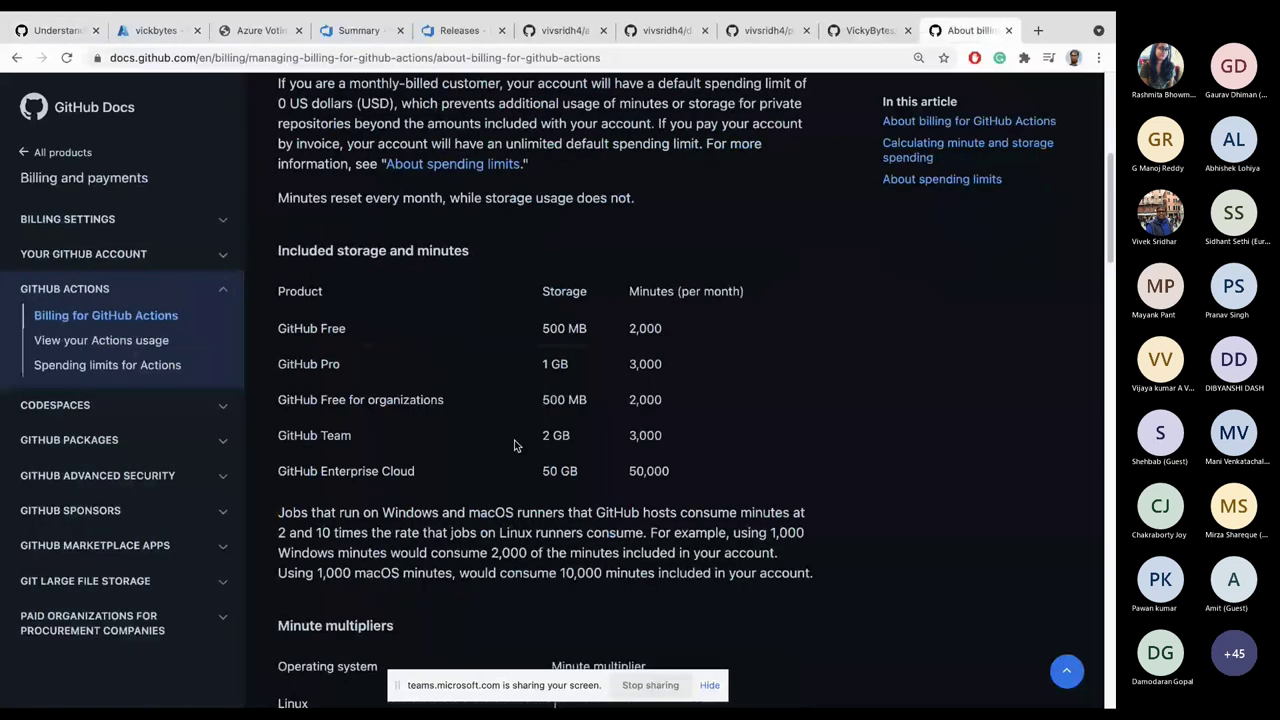
{"action": "scroll", "coordinate": [515, 445], "scroll_direction": "down", "scroll_amount": 3}
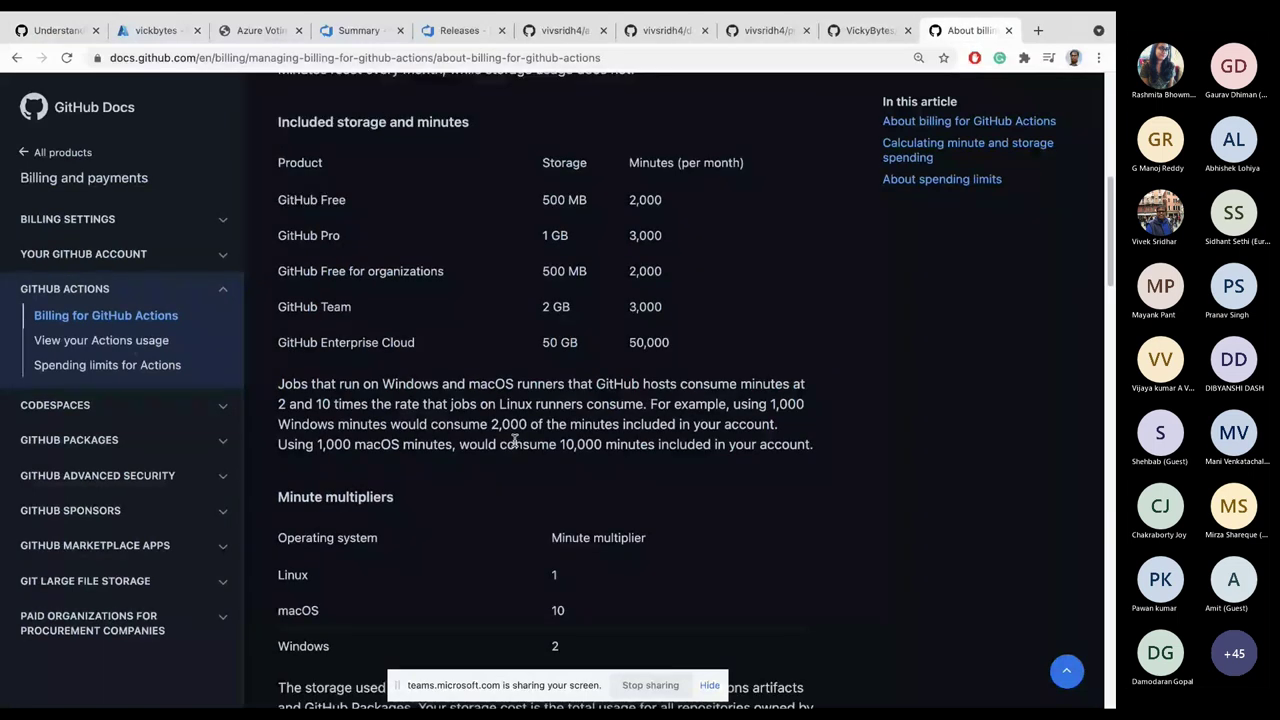
{"action": "scroll", "coordinate": [515, 444], "scroll_direction": "down", "scroll_amount": 1}
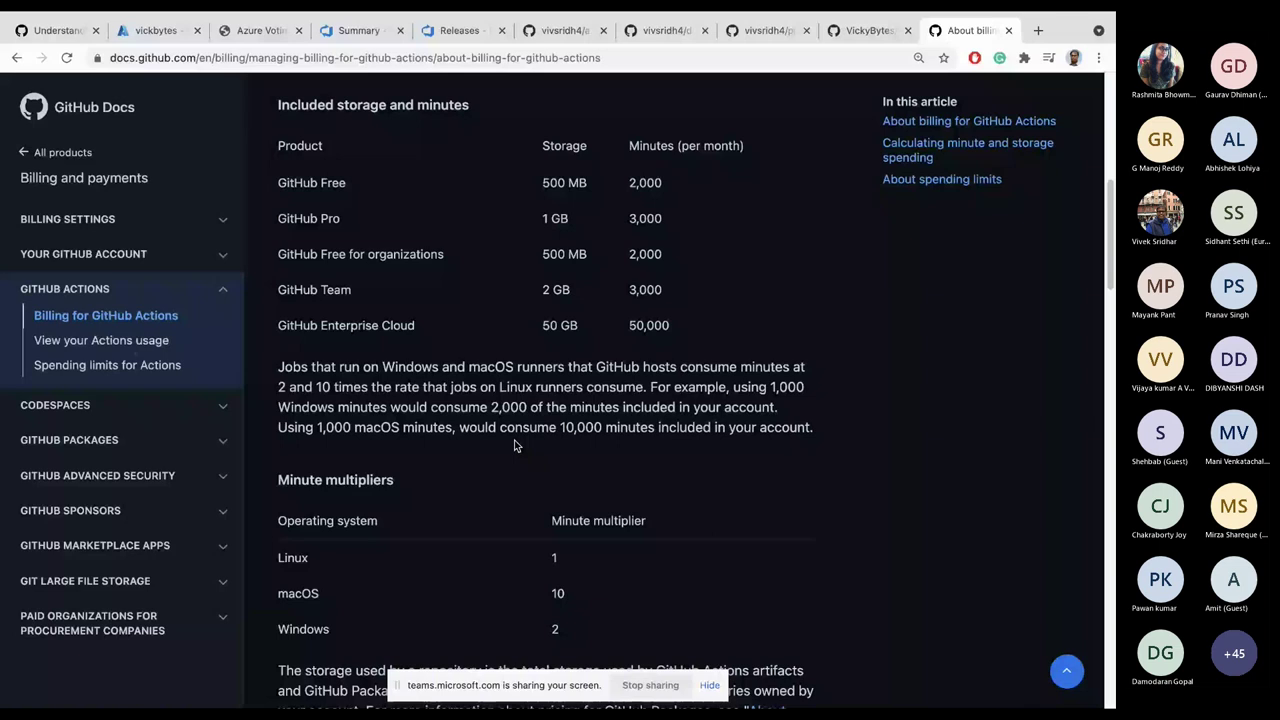
{"action": "scroll", "coordinate": [535, 193], "scroll_direction": "up", "scroll_amount": 1}
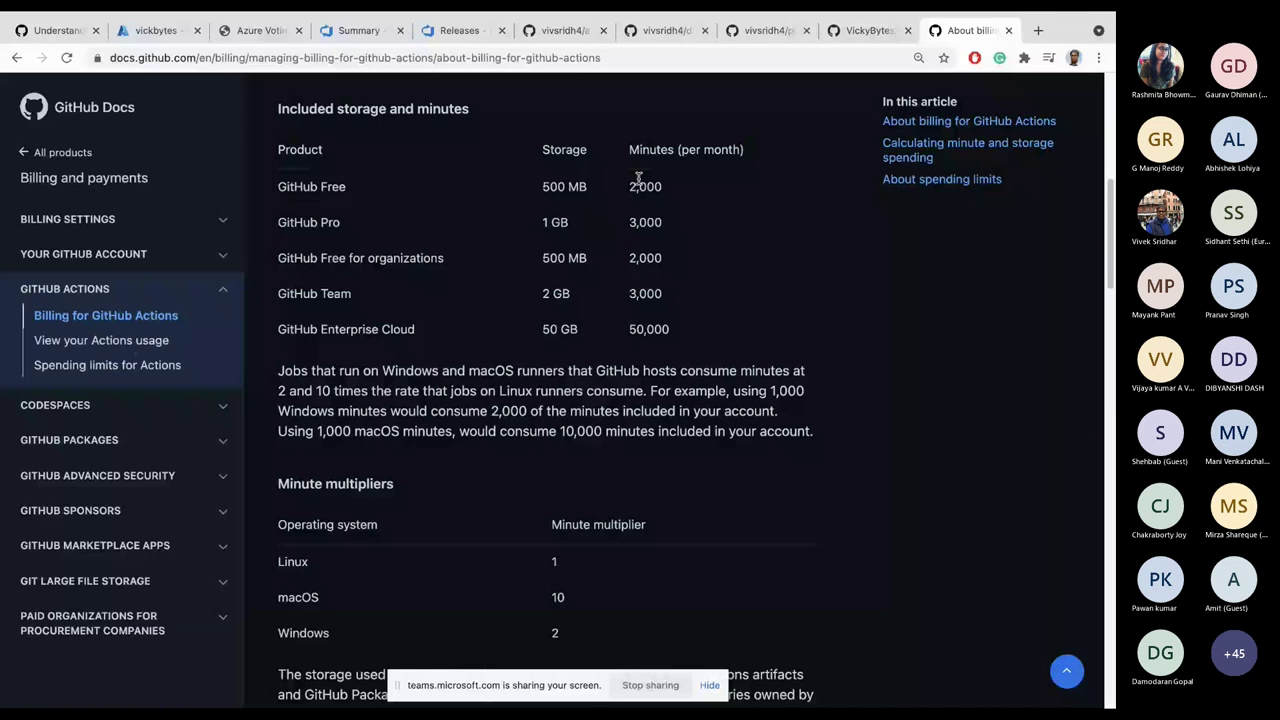
{"action": "scroll", "coordinate": [408, 216], "scroll_direction": "up", "scroll_amount": 1}
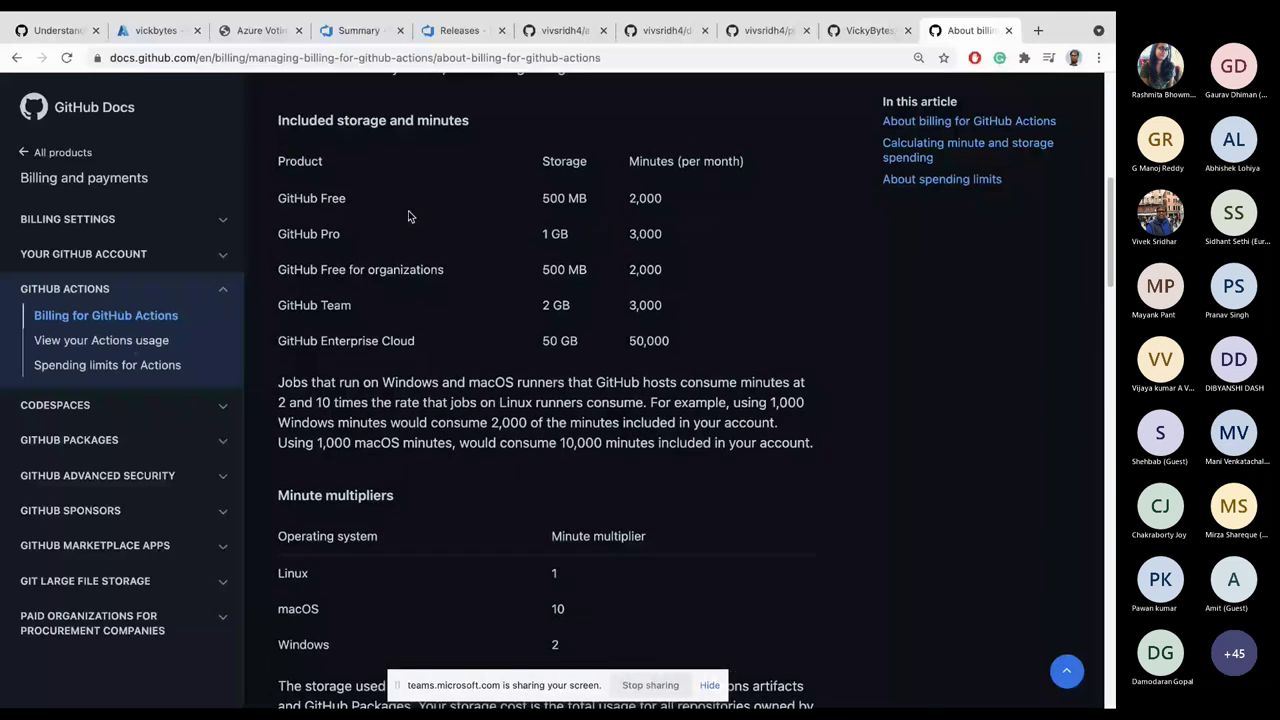
{"action": "scroll", "coordinate": [408, 216], "scroll_direction": "down", "scroll_amount": 6}
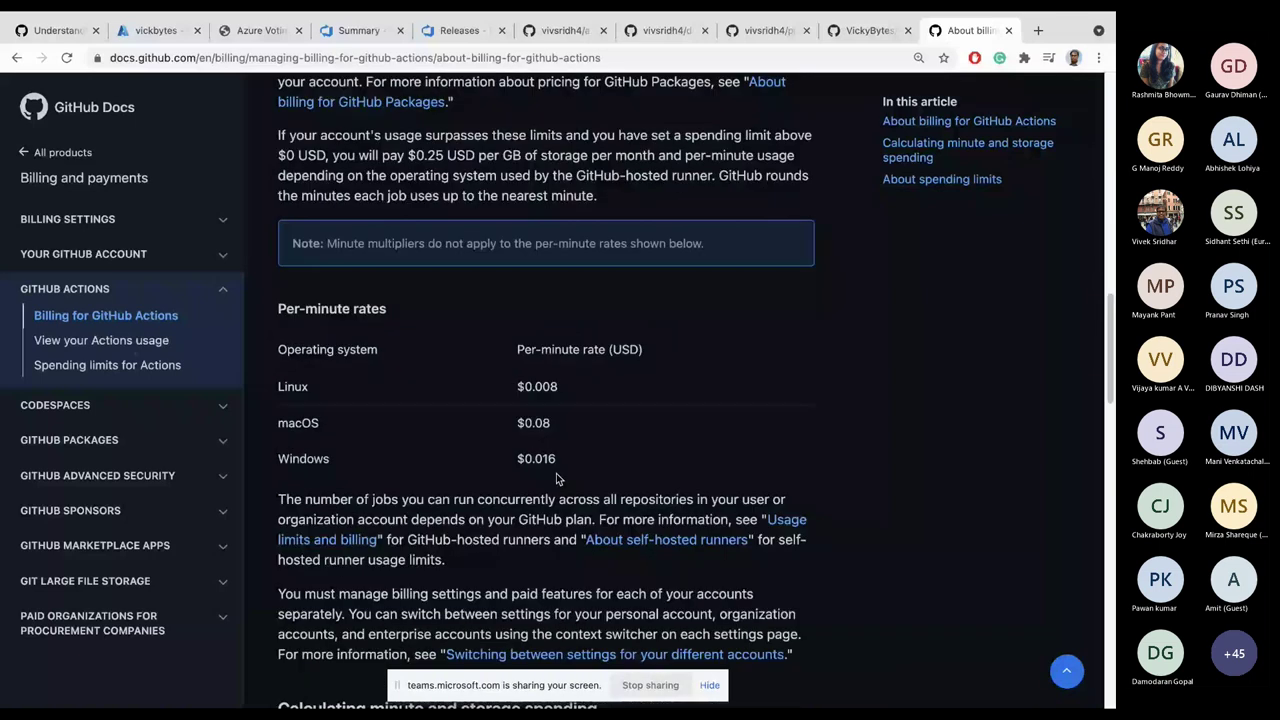
{"action": "scroll", "coordinate": [557, 479], "scroll_direction": "down", "scroll_amount": 4}
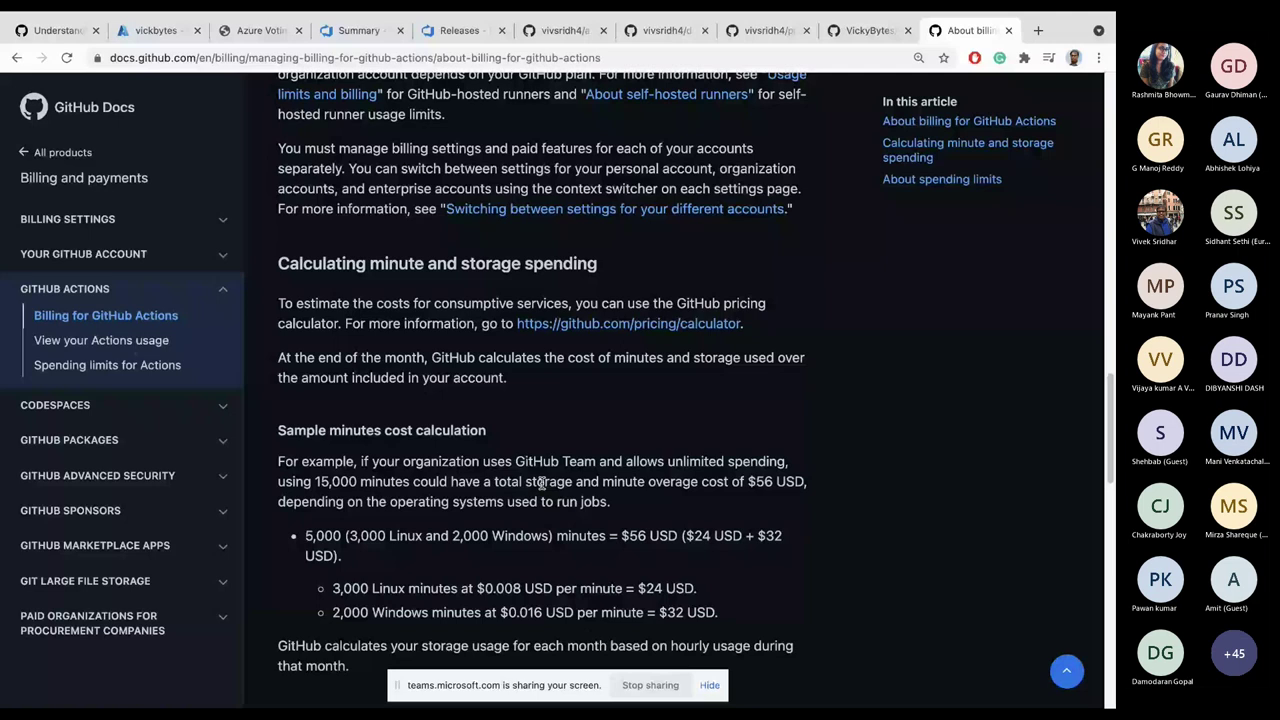
{"action": "scroll", "coordinate": [550, 520], "scroll_direction": "down", "scroll_amount": 1}
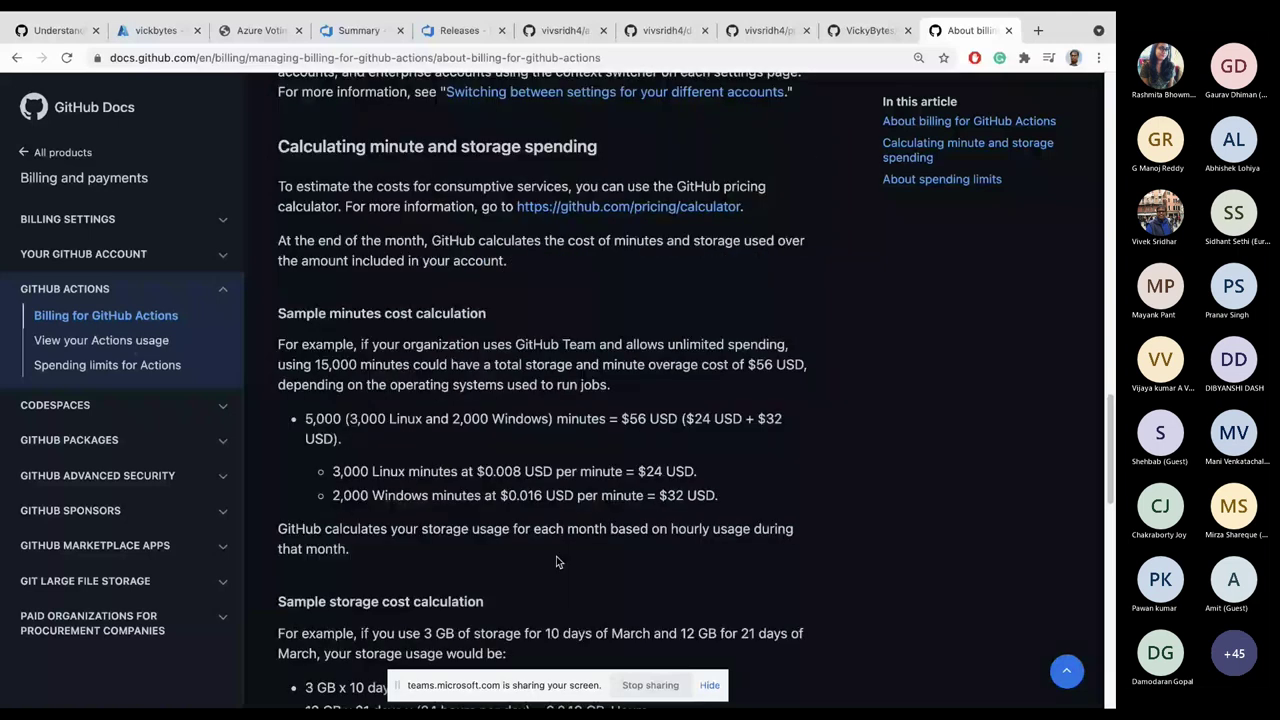
{"action": "scroll", "coordinate": [557, 562], "scroll_direction": "up", "scroll_amount": 5}
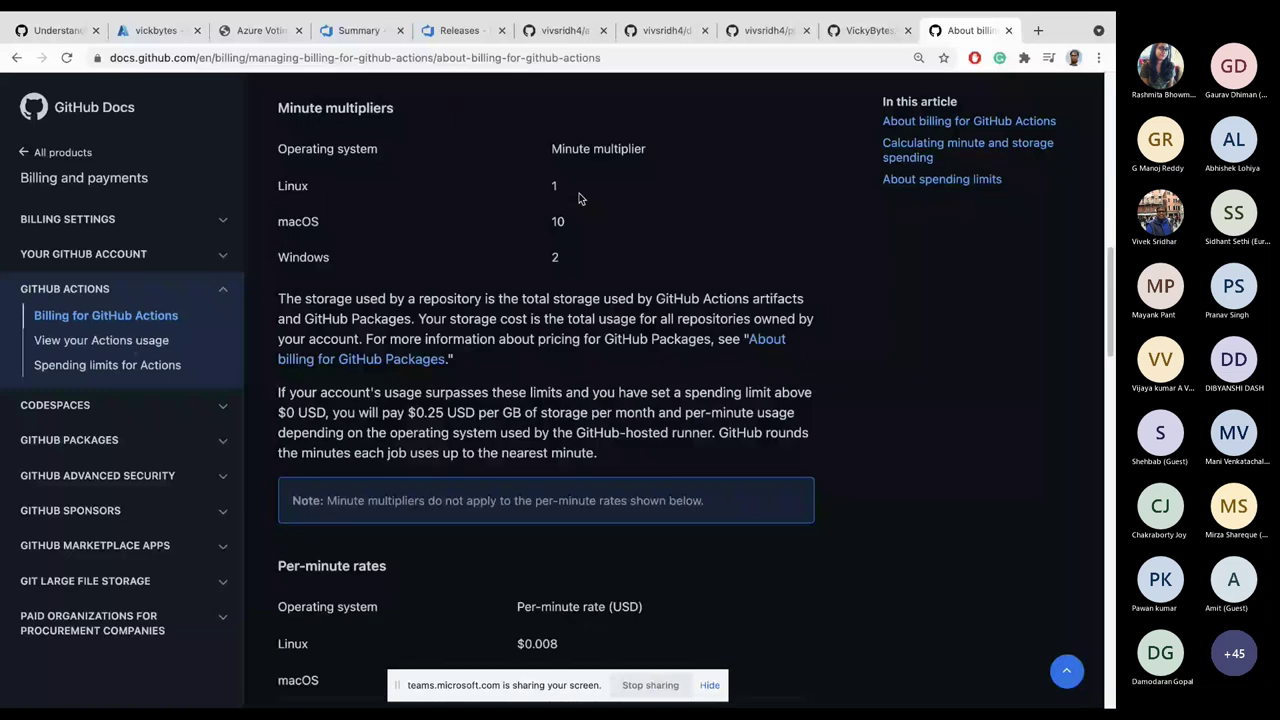
{"action": "key", "text": "ctrl+1"}
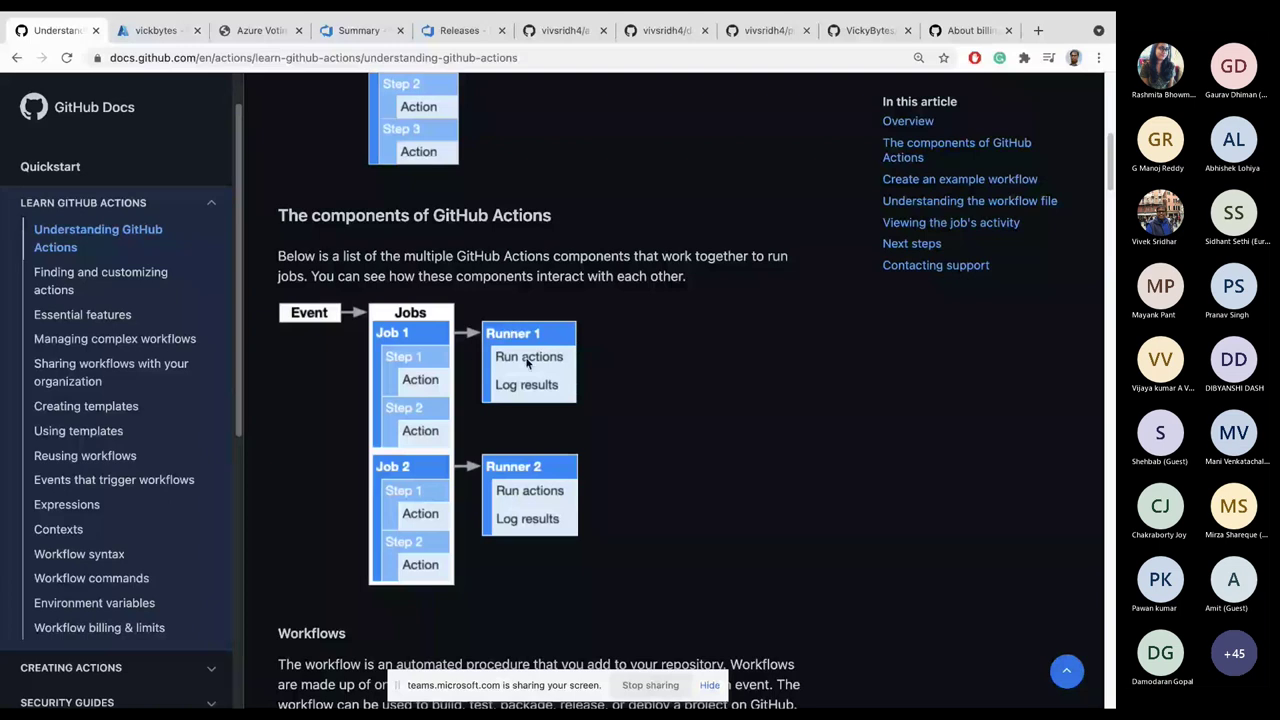
{"action": "scroll", "coordinate": [362, 256], "scroll_direction": "up", "scroll_amount": 1}
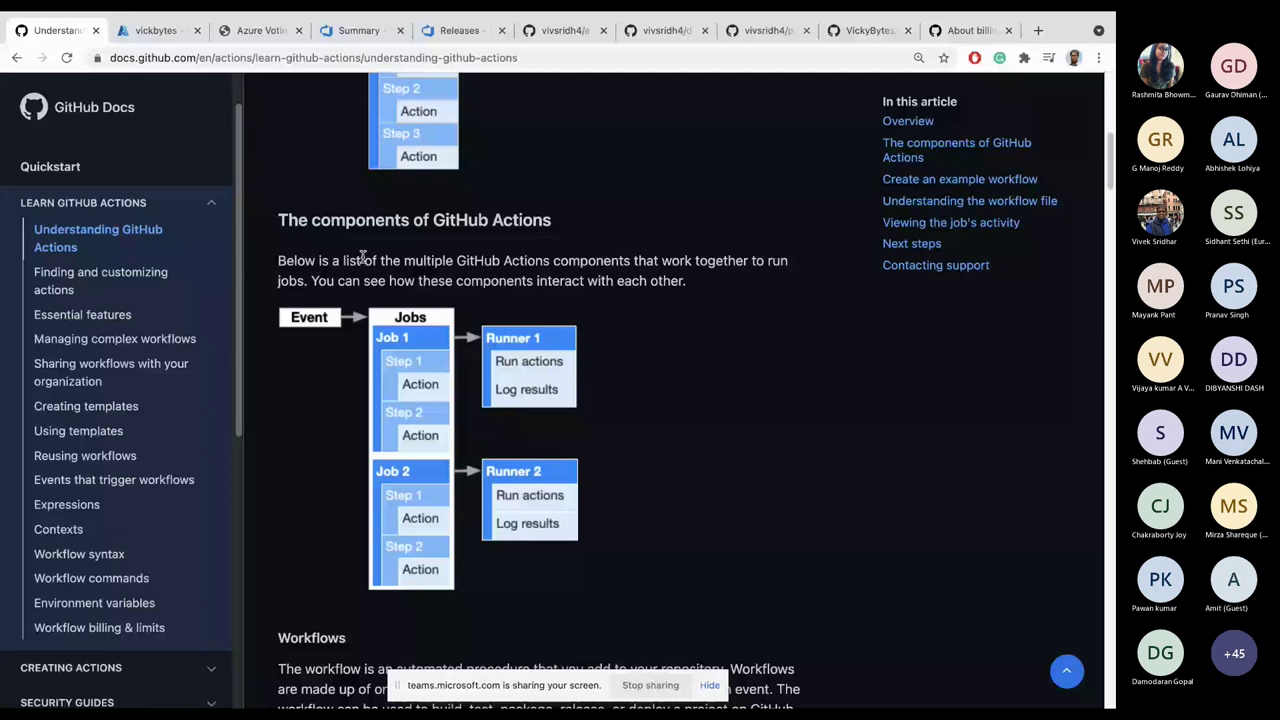
Step: Open azure-vote-all-in-one-redis.yaml in the azure-voting-app-redis repository and examine its azure-vote-back and azure-vote-front deployments and services
{"action": "left_click", "coordinate": [571, 27]}
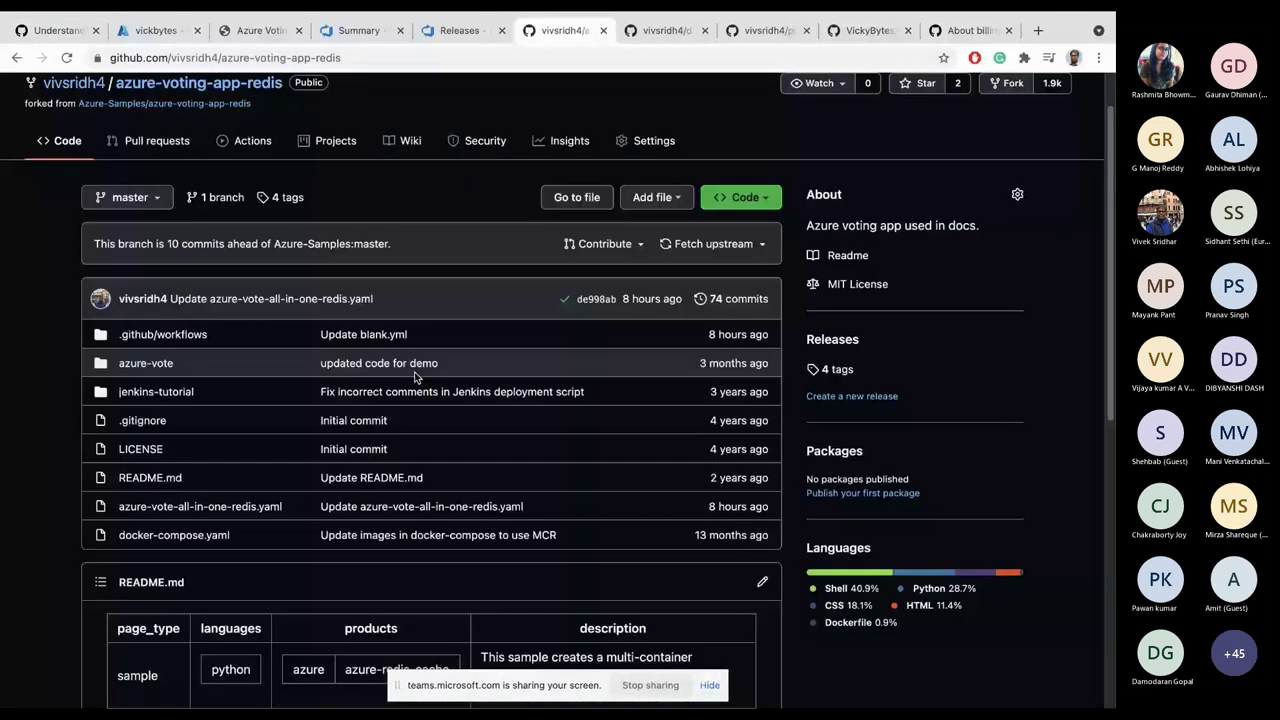
{"action": "scroll", "coordinate": [415, 377], "scroll_direction": "down", "scroll_amount": 1}
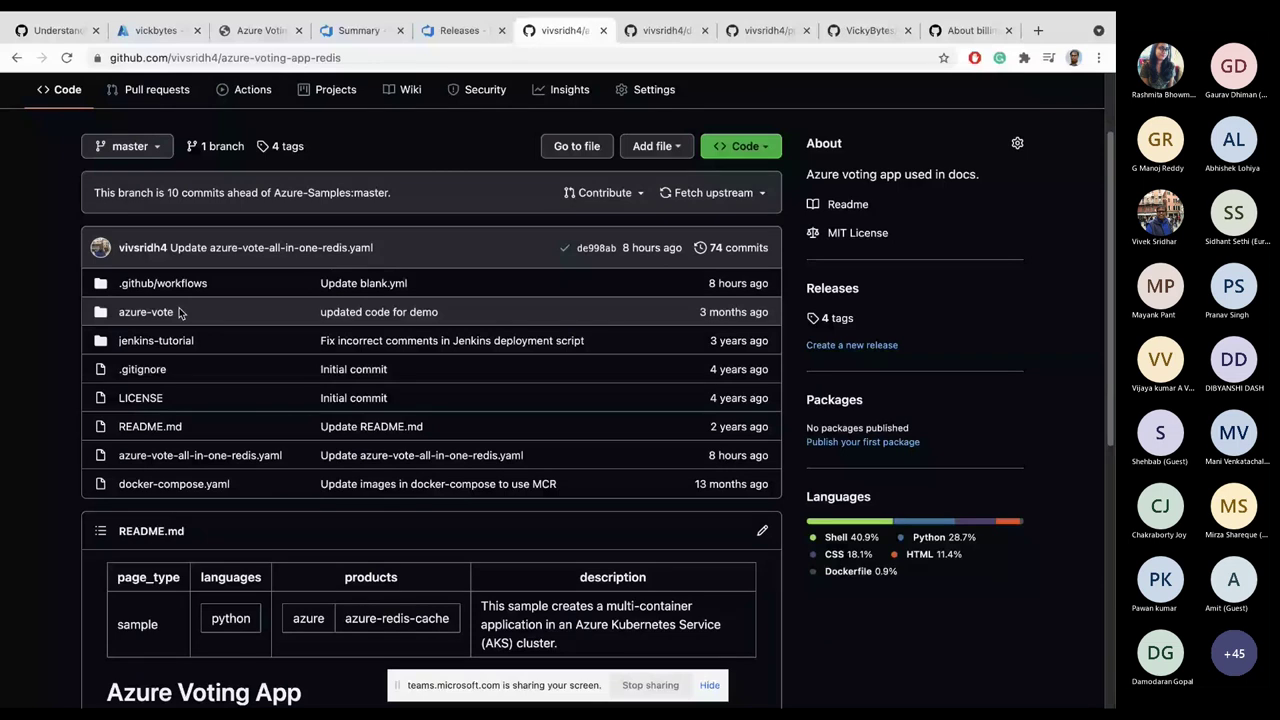
{"action": "left_click", "coordinate": [199, 458]}
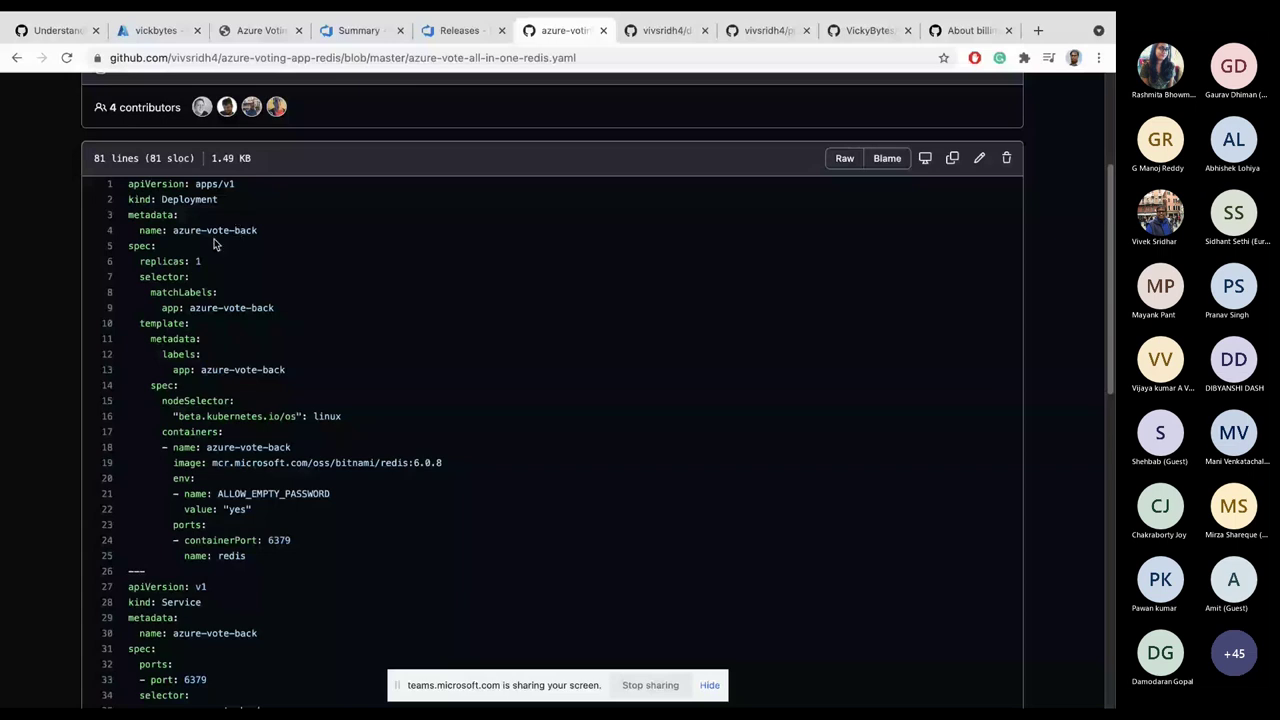
{"action": "scroll", "coordinate": [197, 383], "scroll_direction": "down", "scroll_amount": 5}
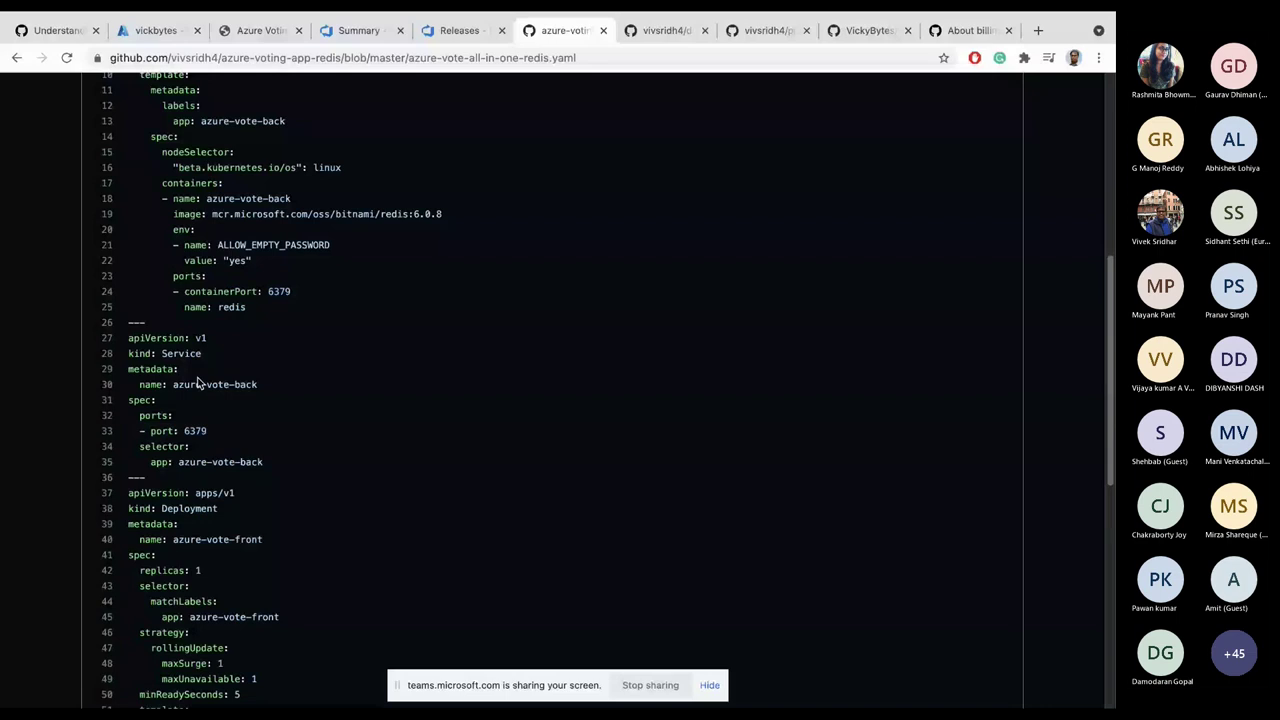
{"action": "scroll", "coordinate": [197, 383], "scroll_direction": "down", "scroll_amount": 2}
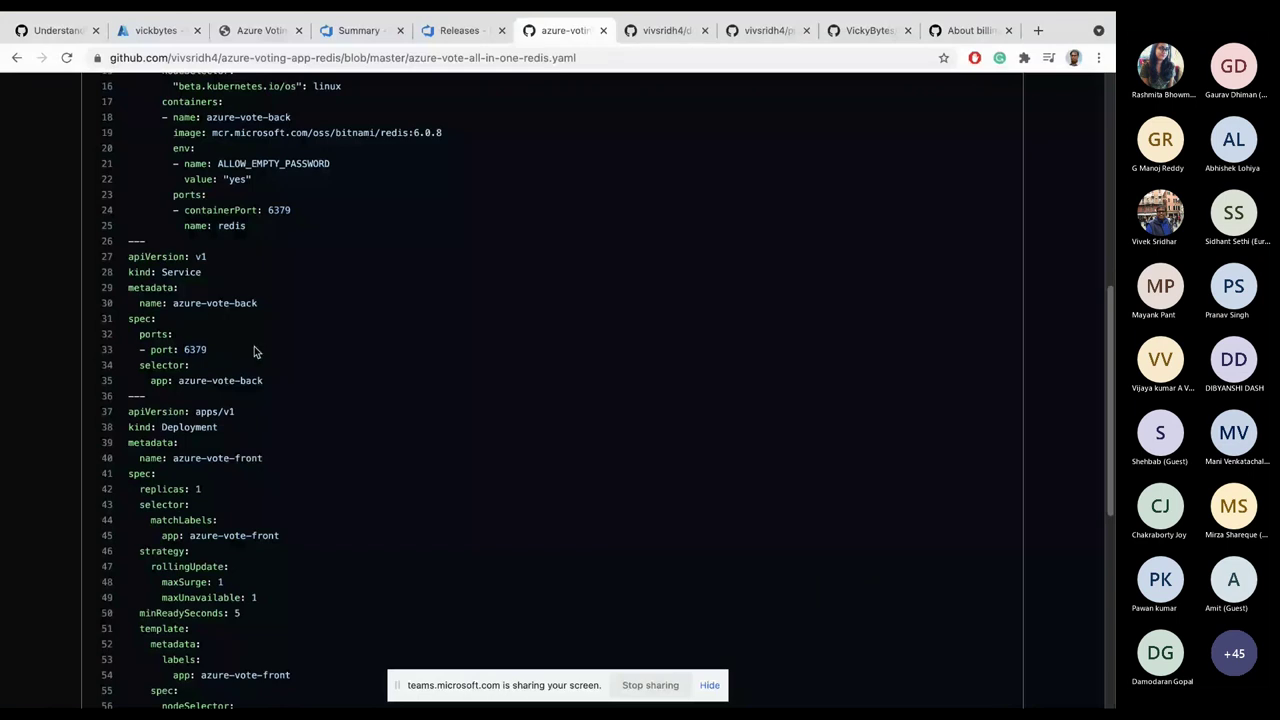
{"action": "scroll", "coordinate": [254, 351], "scroll_direction": "down", "scroll_amount": 5}
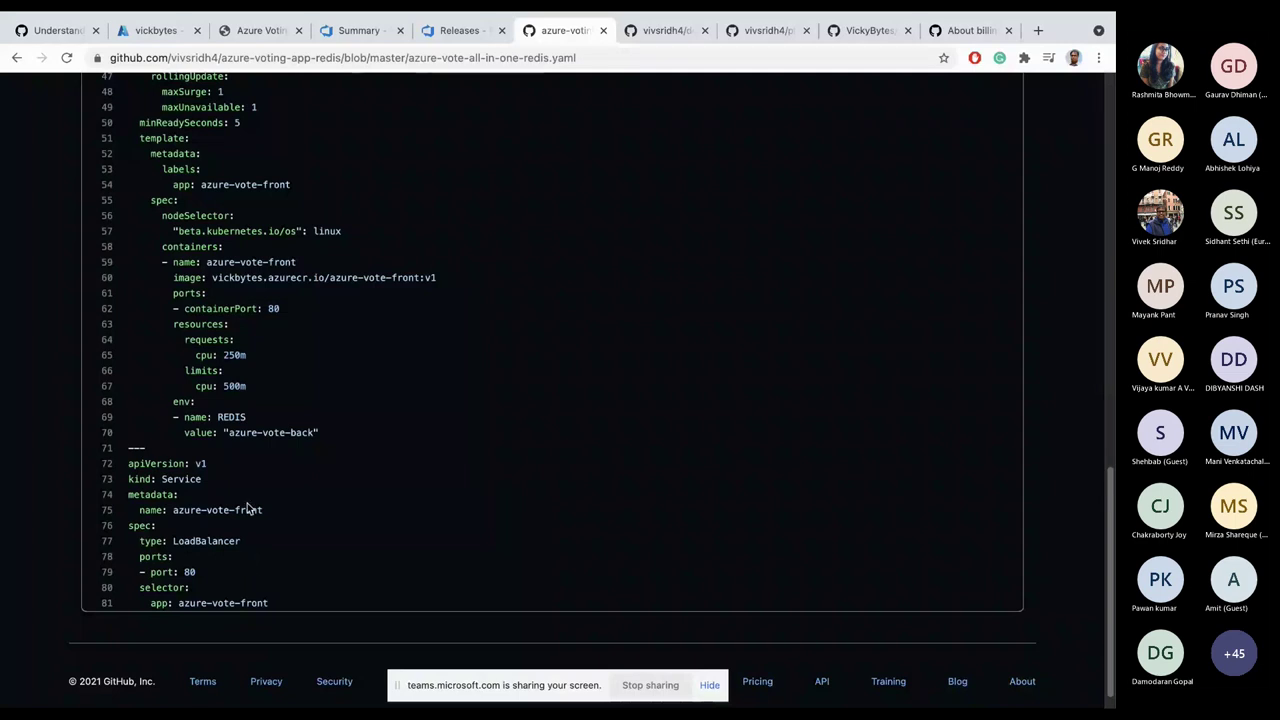
{"action": "scroll", "coordinate": [247, 503], "scroll_direction": "up", "scroll_amount": 1}
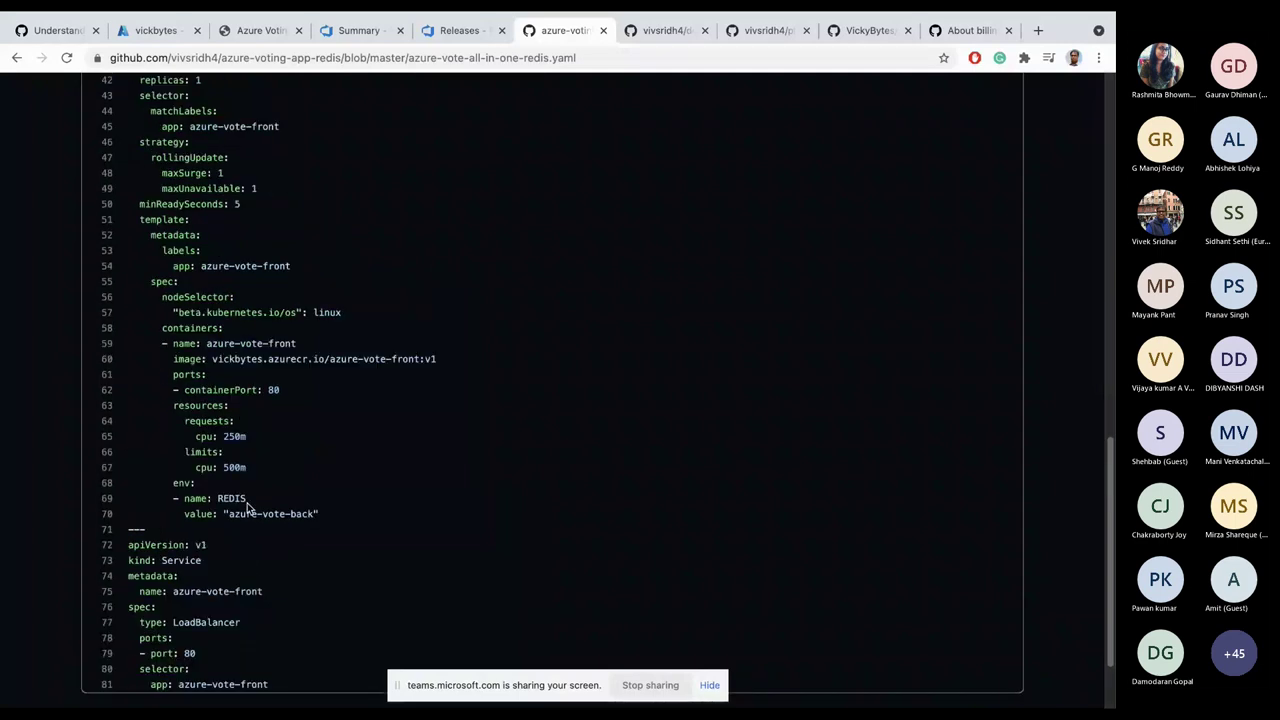
Step: Finish reviewing the manifest and open blank.yml from the .github/workflows folder of the azure-voting-app-redis repository
{"action": "scroll", "coordinate": [247, 503], "scroll_direction": "up", "scroll_amount": 2}
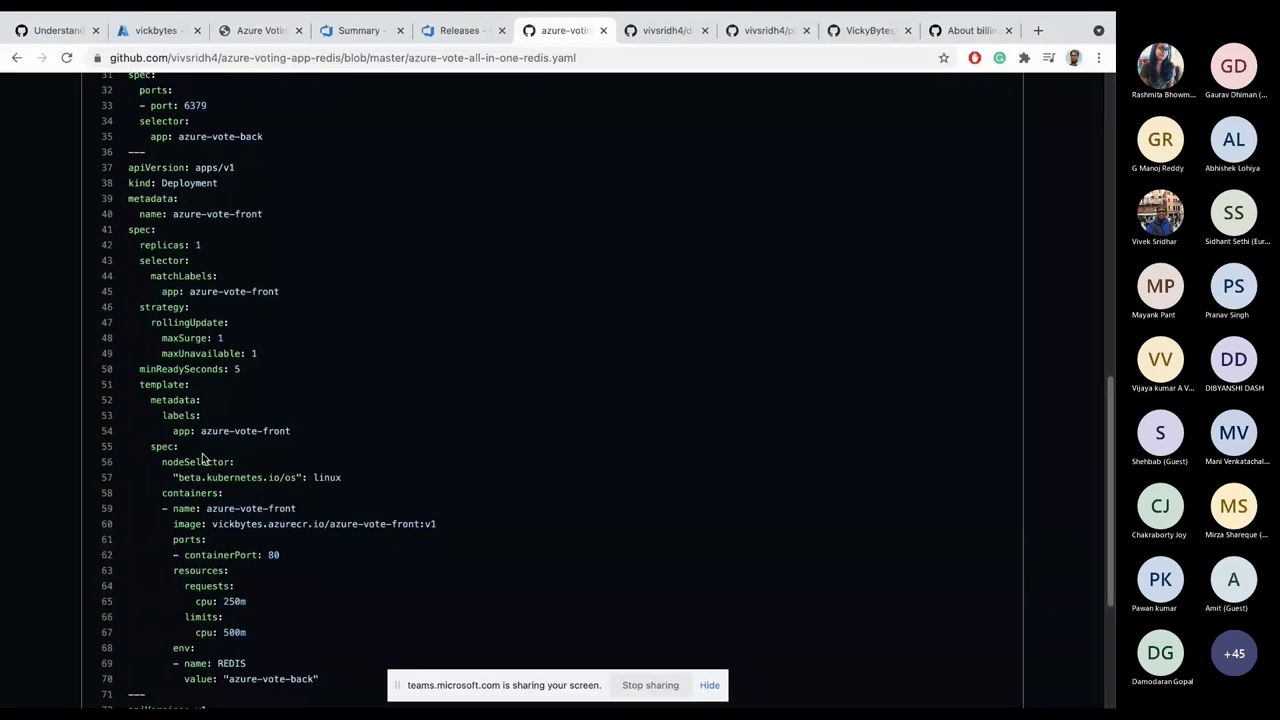
{"action": "scroll", "coordinate": [202, 459], "scroll_direction": "up", "scroll_amount": 1}
{"action": "scroll", "coordinate": [202, 459], "scroll_direction": "up", "scroll_amount": 3}
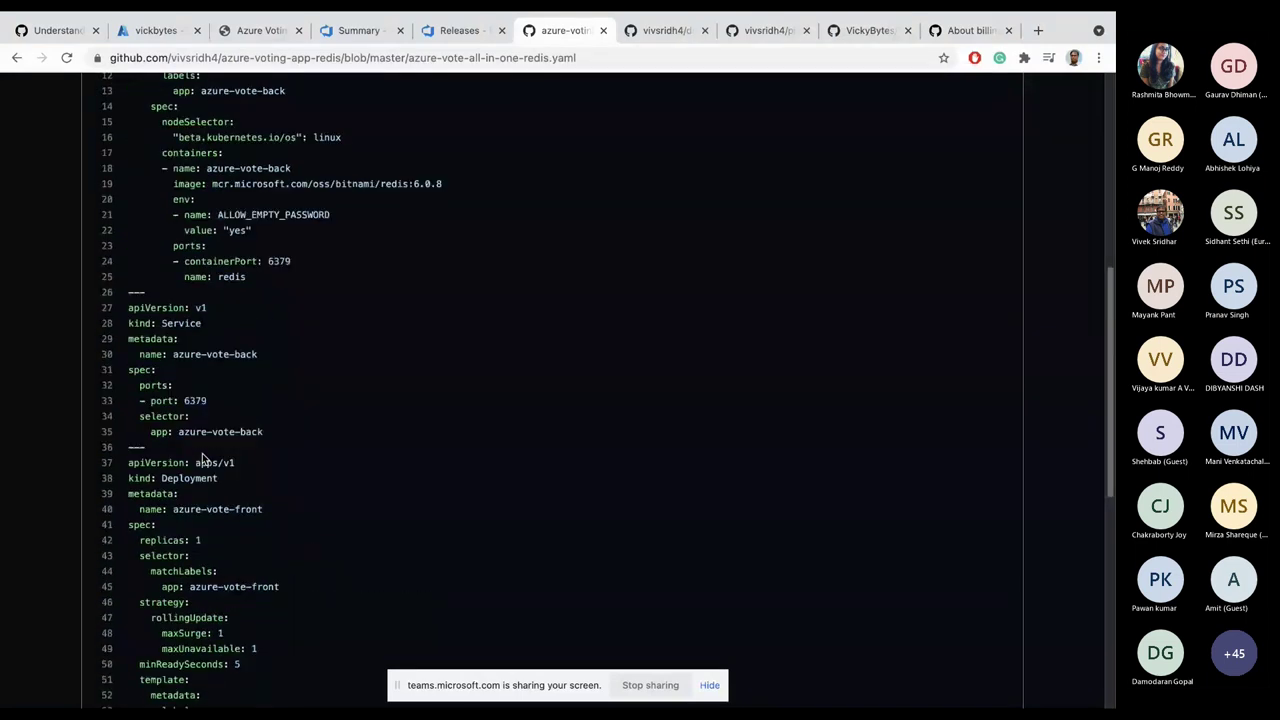
{"action": "scroll", "coordinate": [202, 459], "scroll_direction": "up", "scroll_amount": 7}
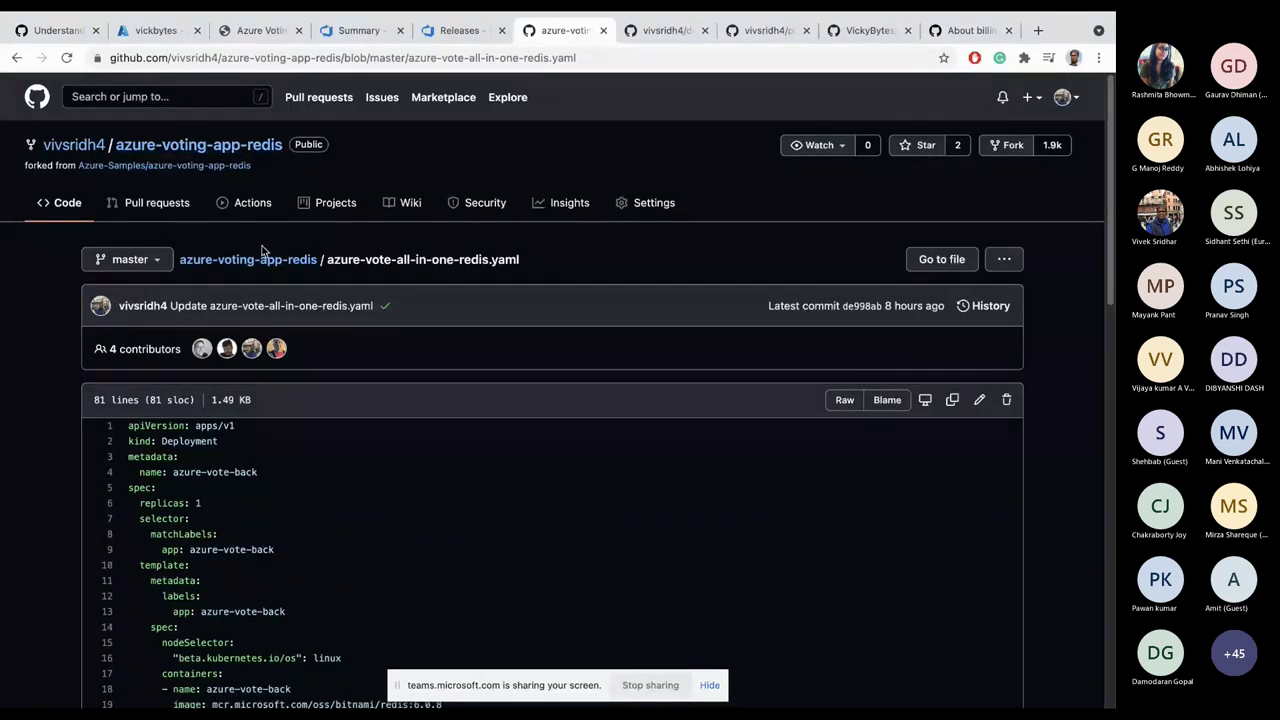
{"action": "left_click", "coordinate": [195, 146]}
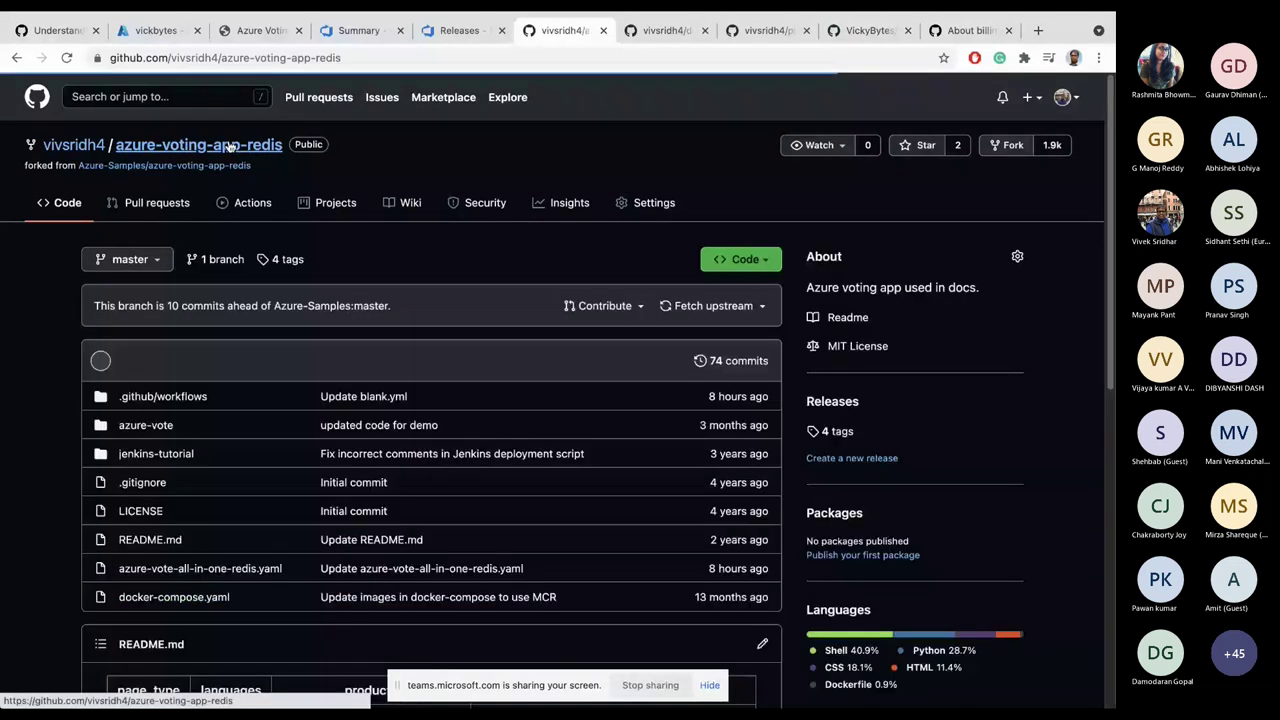
{"action": "left_click", "coordinate": [160, 396]}
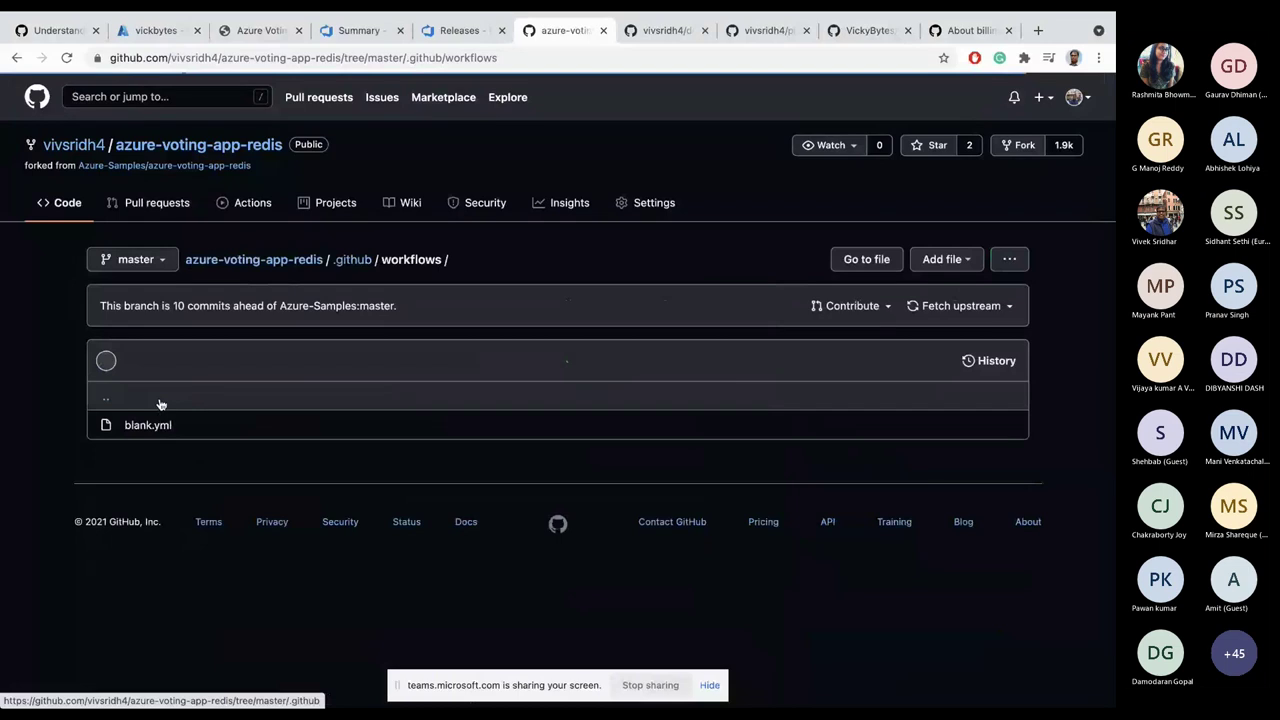
{"action": "left_click", "coordinate": [156, 427]}
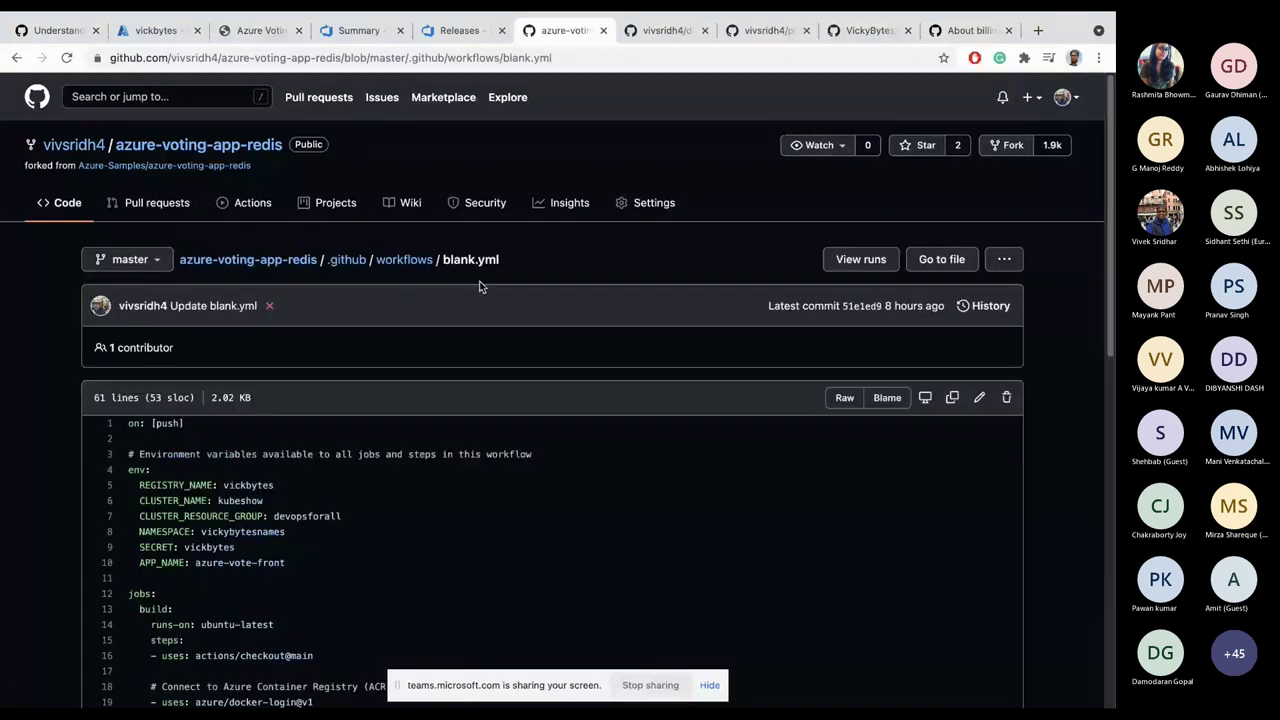
Step: View the repository's workflow runs, browse the templates offered for a new workflow, and leave the template page without choosing one
{"action": "left_click", "coordinate": [244, 204]}
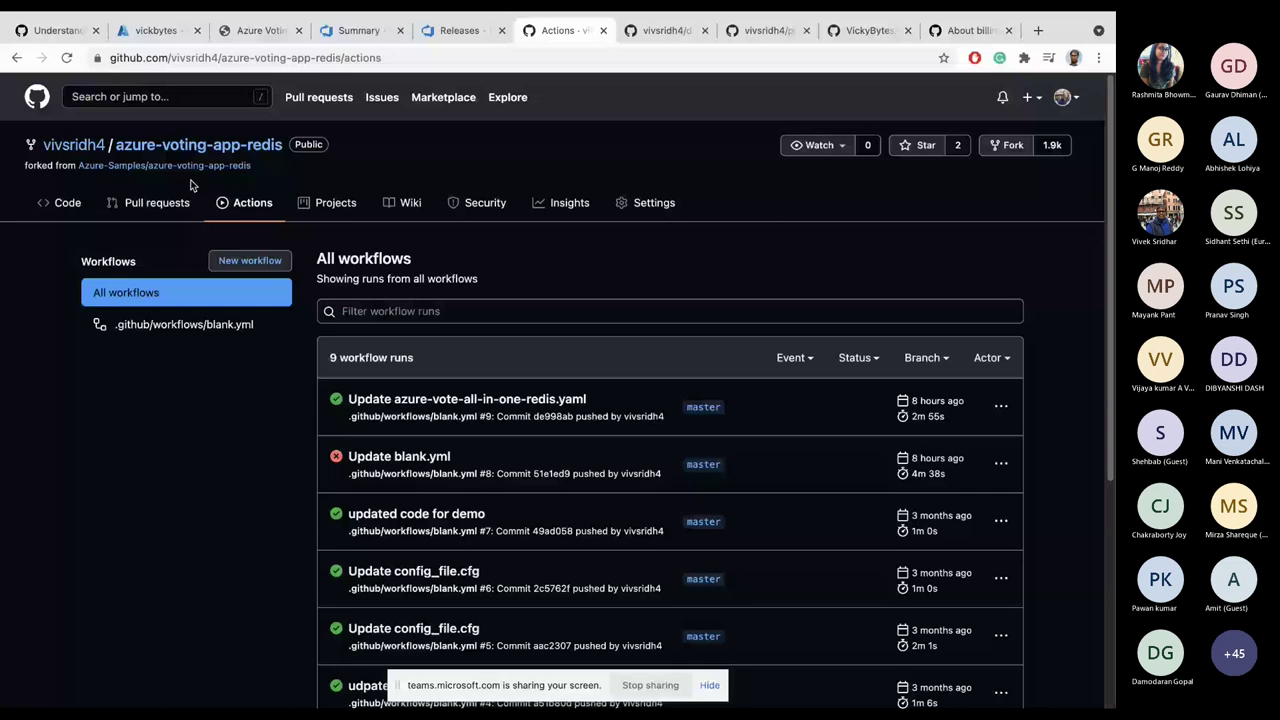
{"action": "left_click", "coordinate": [233, 261]}
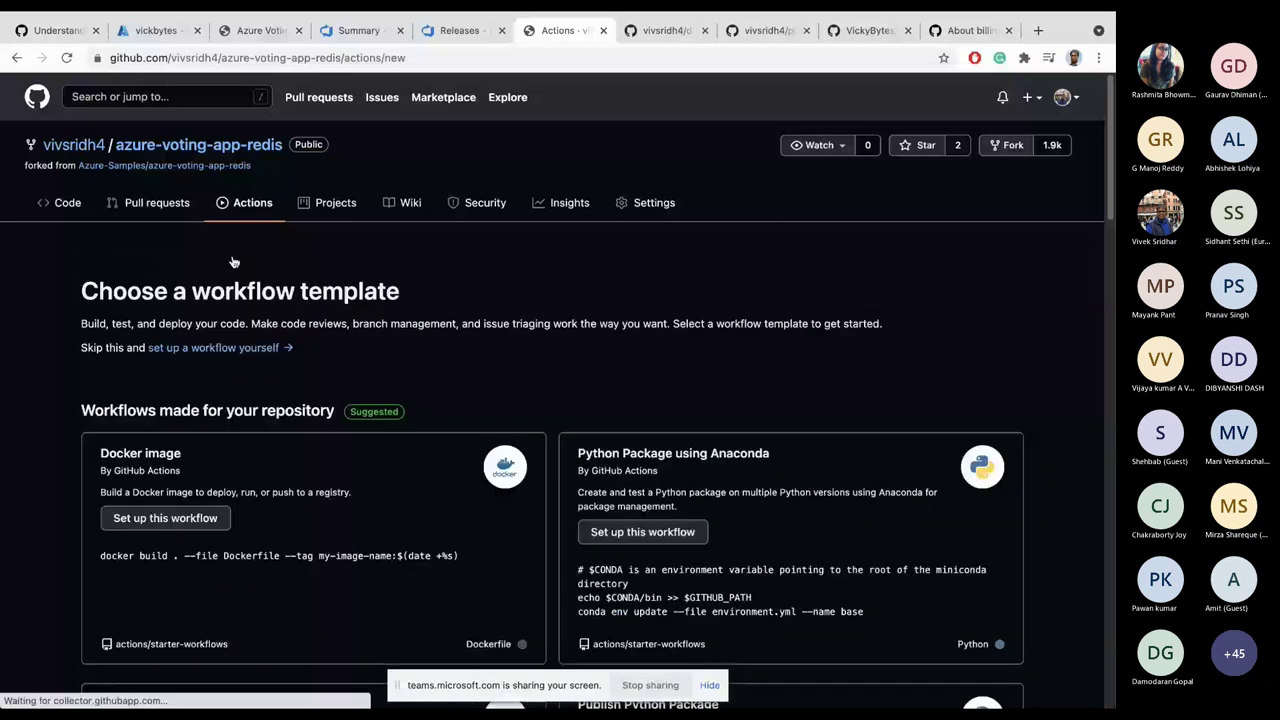
{"action": "scroll", "coordinate": [322, 378], "scroll_direction": "down", "scroll_amount": 15}
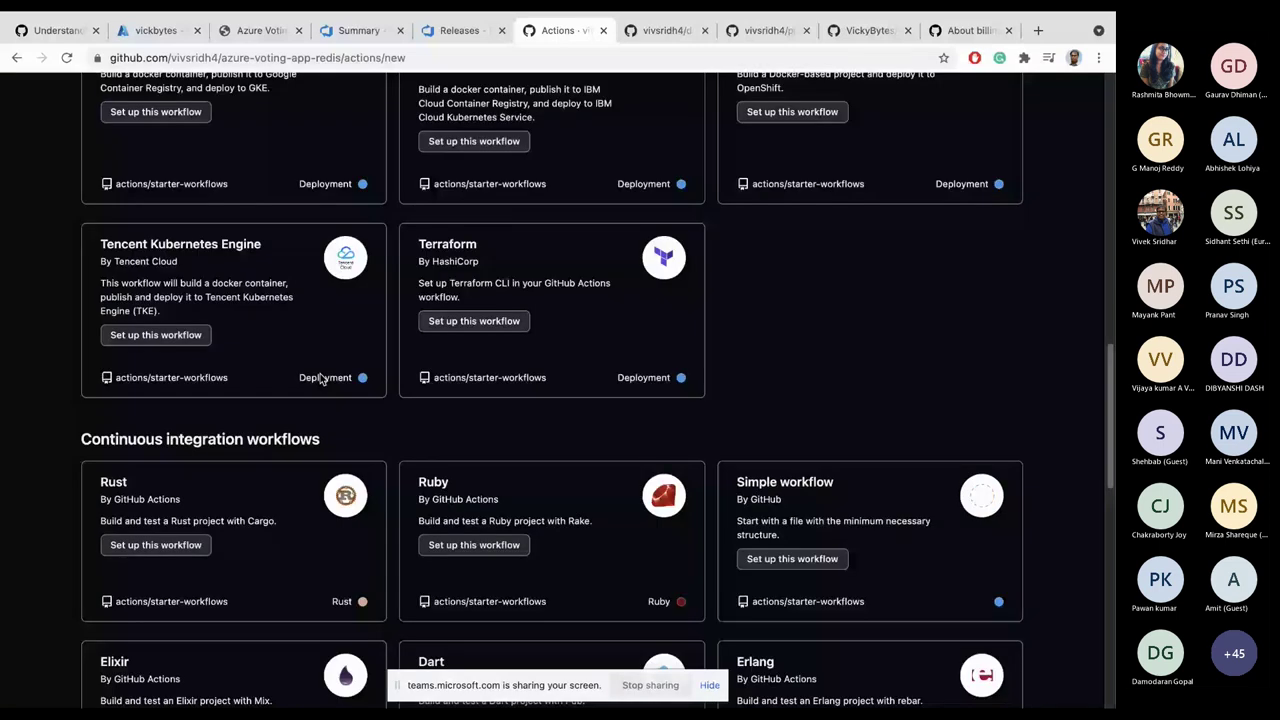
{"action": "scroll", "coordinate": [322, 378], "scroll_direction": "down", "scroll_amount": 20}
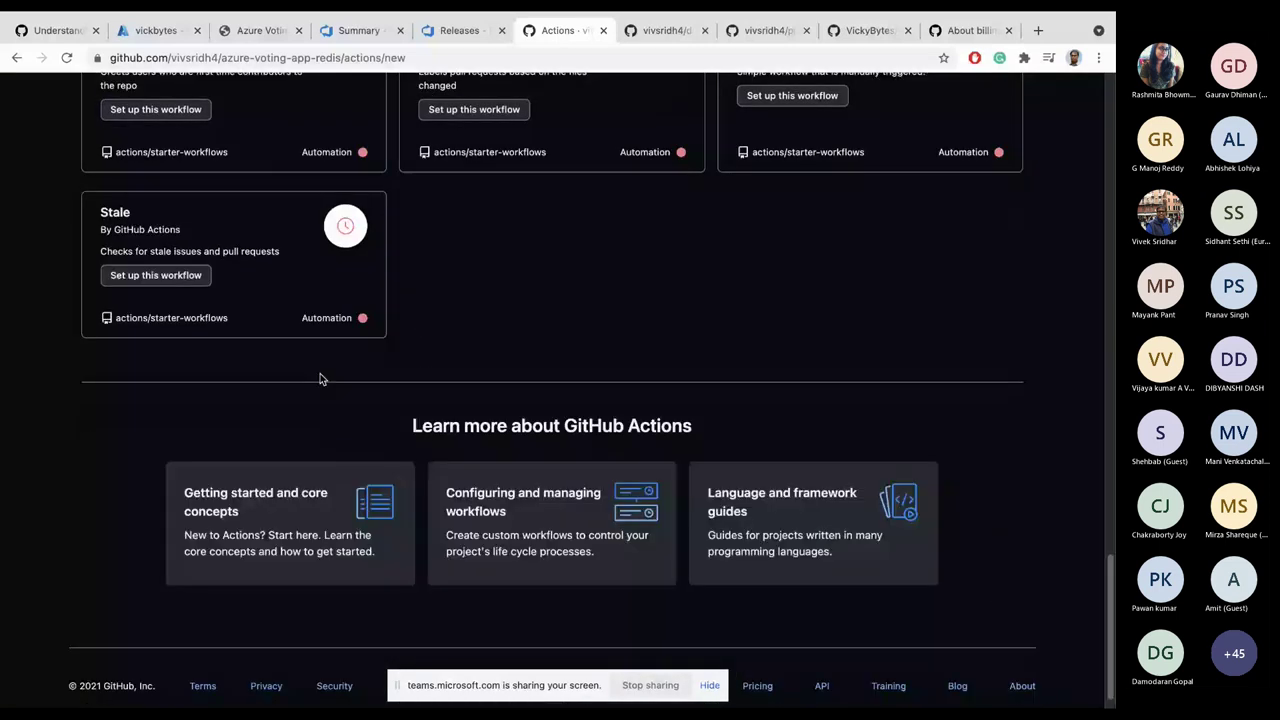
{"action": "scroll", "coordinate": [320, 378], "scroll_direction": "up", "scroll_amount": 20}
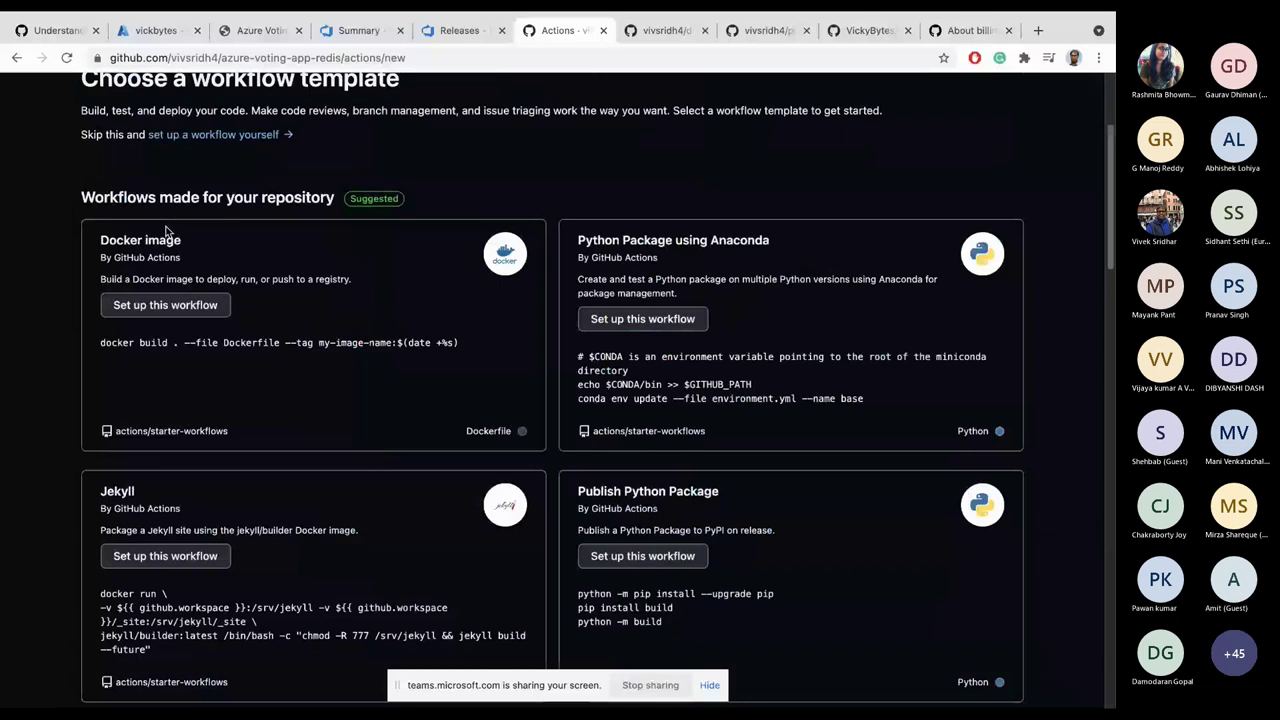
{"action": "left_click", "coordinate": [16, 57]}
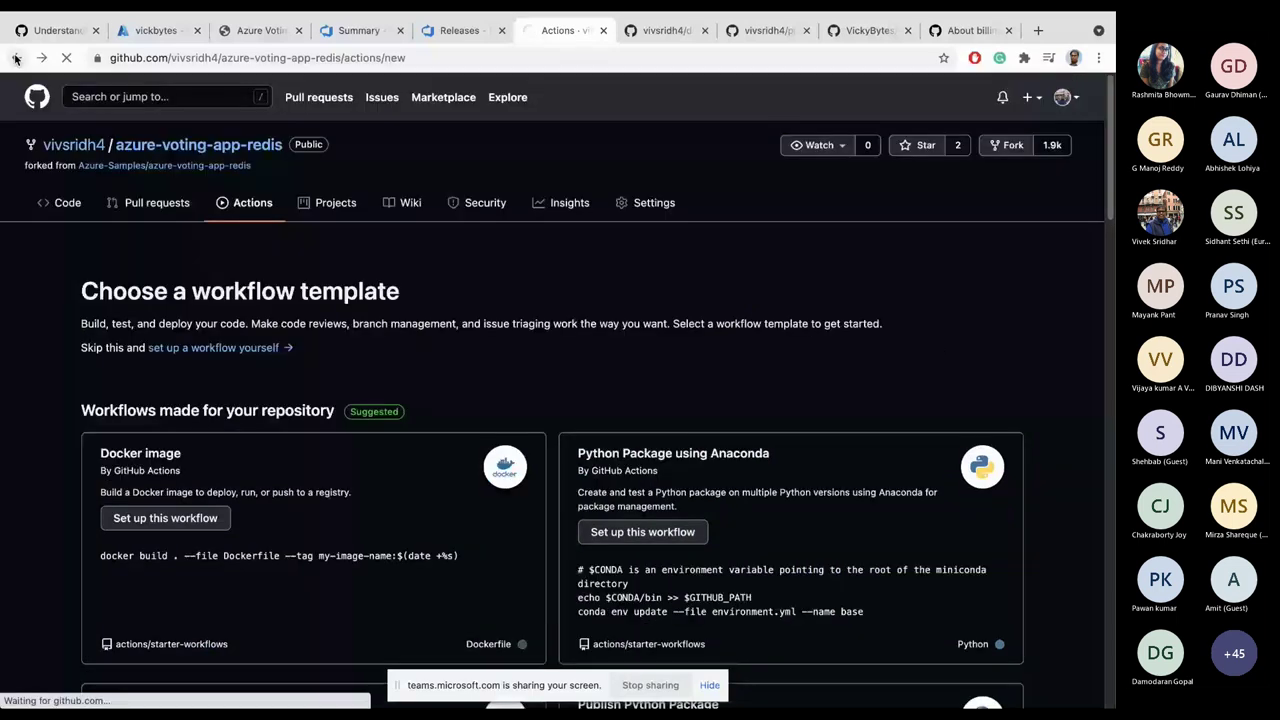
Step: Reopen blank.yml from .github/workflows, highlight its push trigger on line 1, and examine the environment variables
{"action": "left_click", "coordinate": [199, 146]}
{"action": "left_click", "coordinate": [194, 393]}
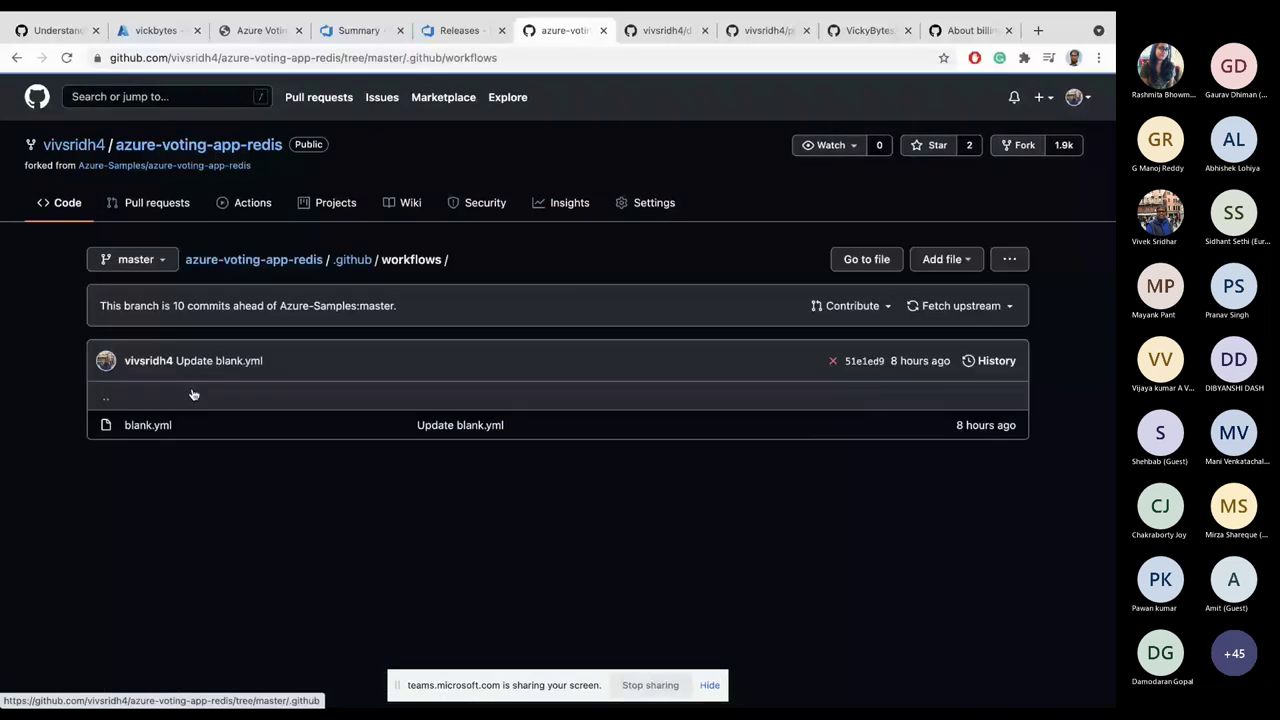
{"action": "left_click", "coordinate": [165, 425]}
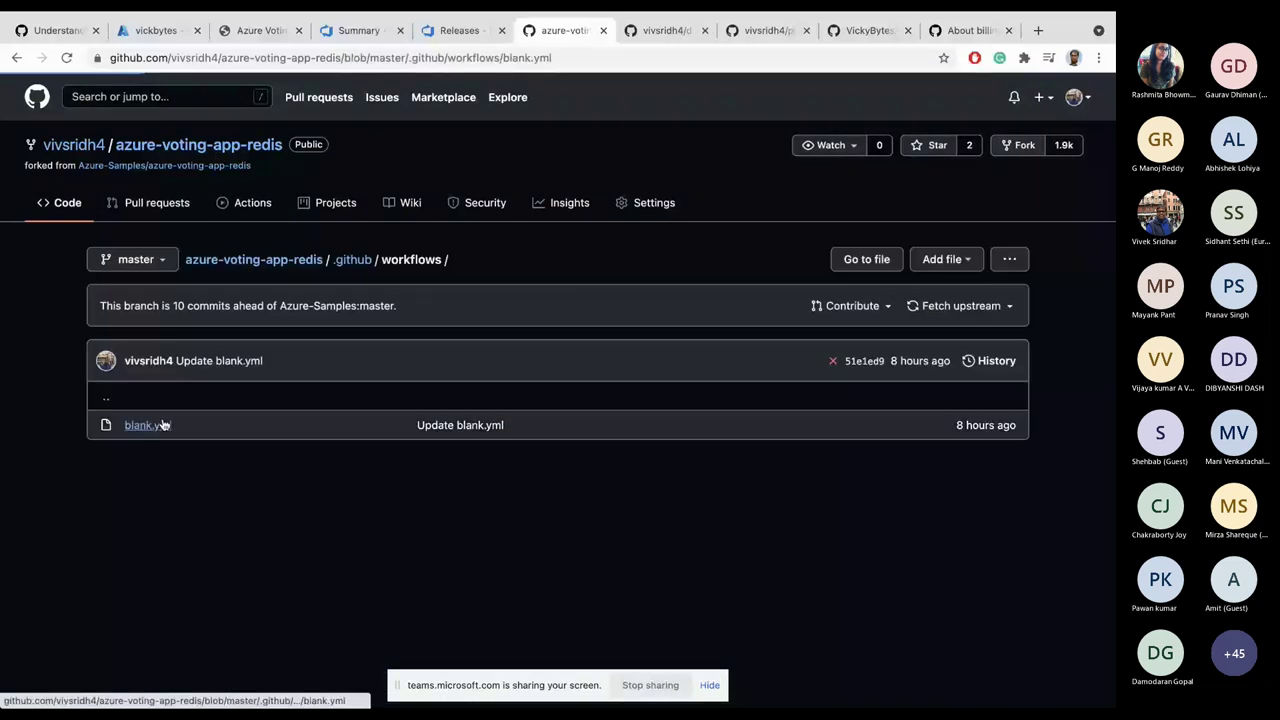
{"action": "scroll", "coordinate": [163, 420], "scroll_direction": "down", "scroll_amount": 3}
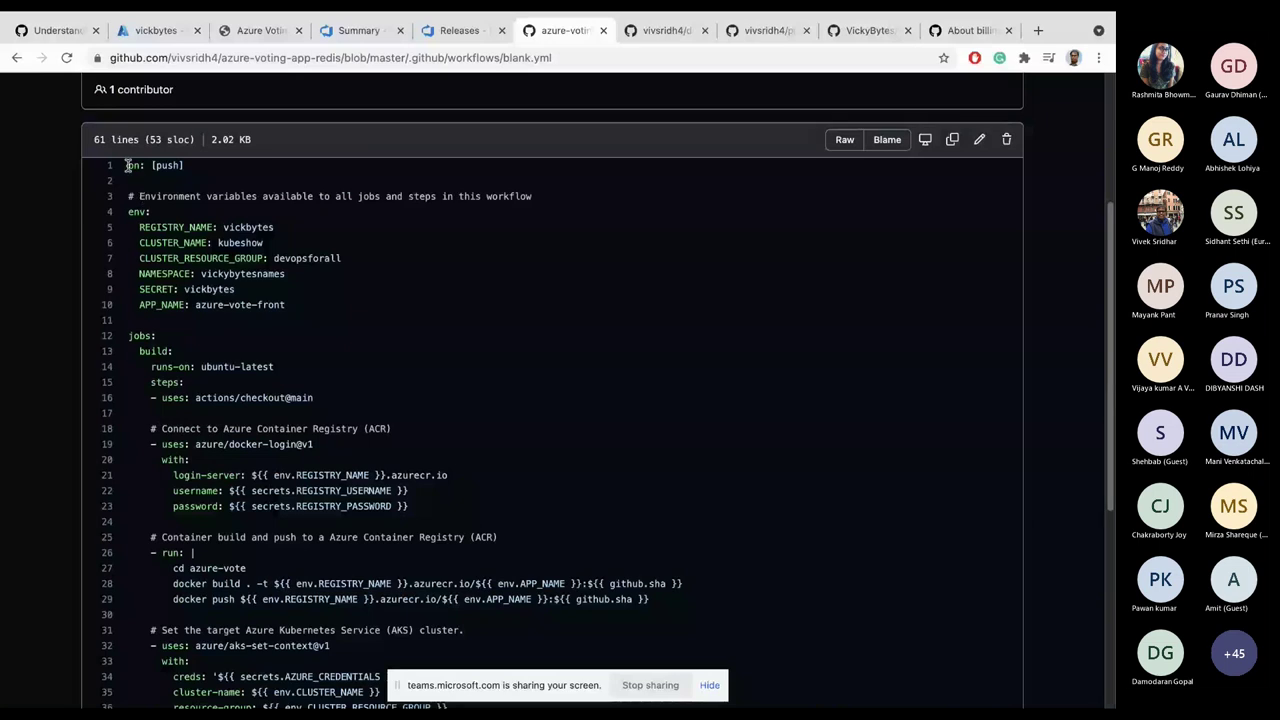
{"action": "key", "text": "super+equal"}
{"action": "key", "text": "super+equal"}
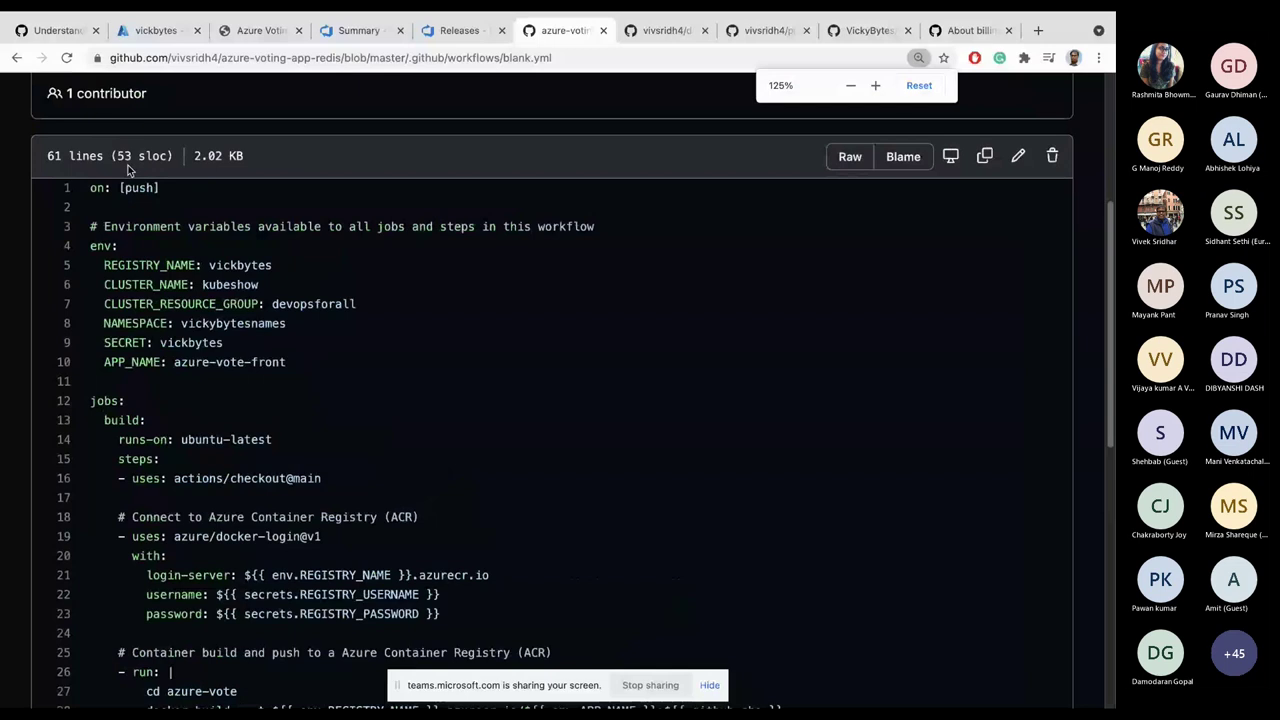
{"action": "left_click_drag", "start_coordinate": [89, 188], "coordinate": [195, 194]}
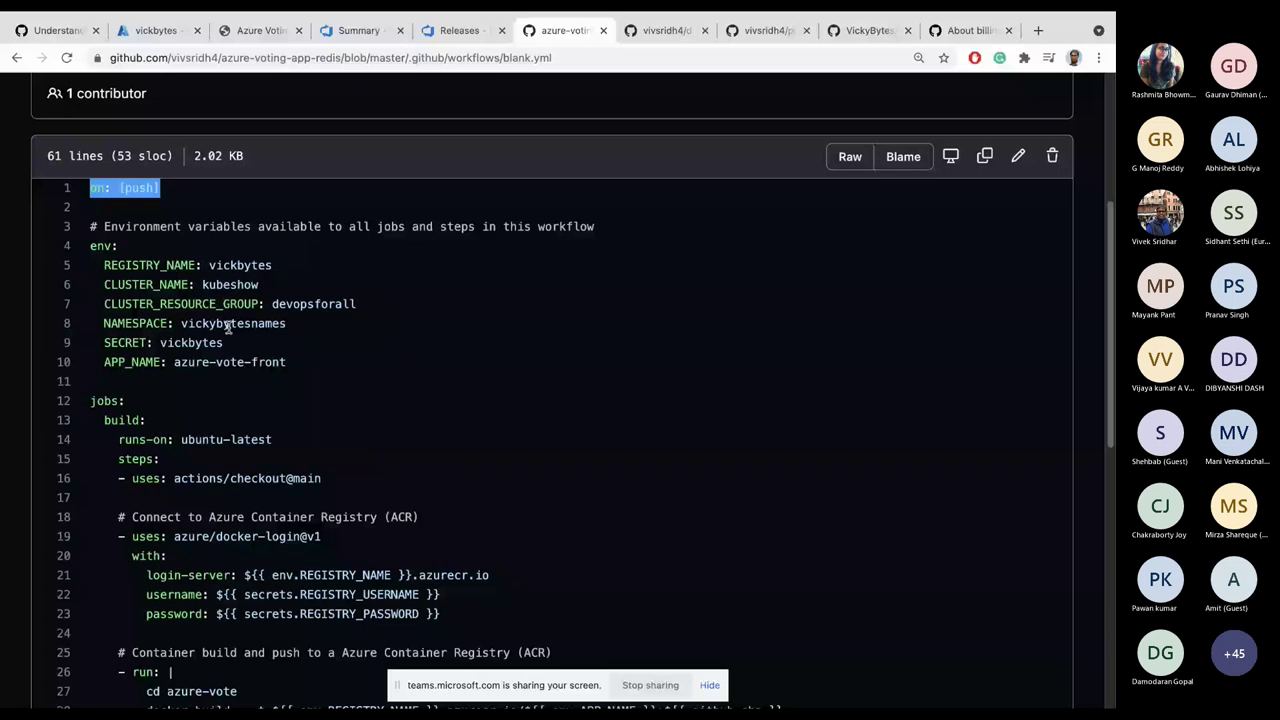
{"action": "scroll", "coordinate": [260, 328], "scroll_direction": "down", "scroll_amount": 1}
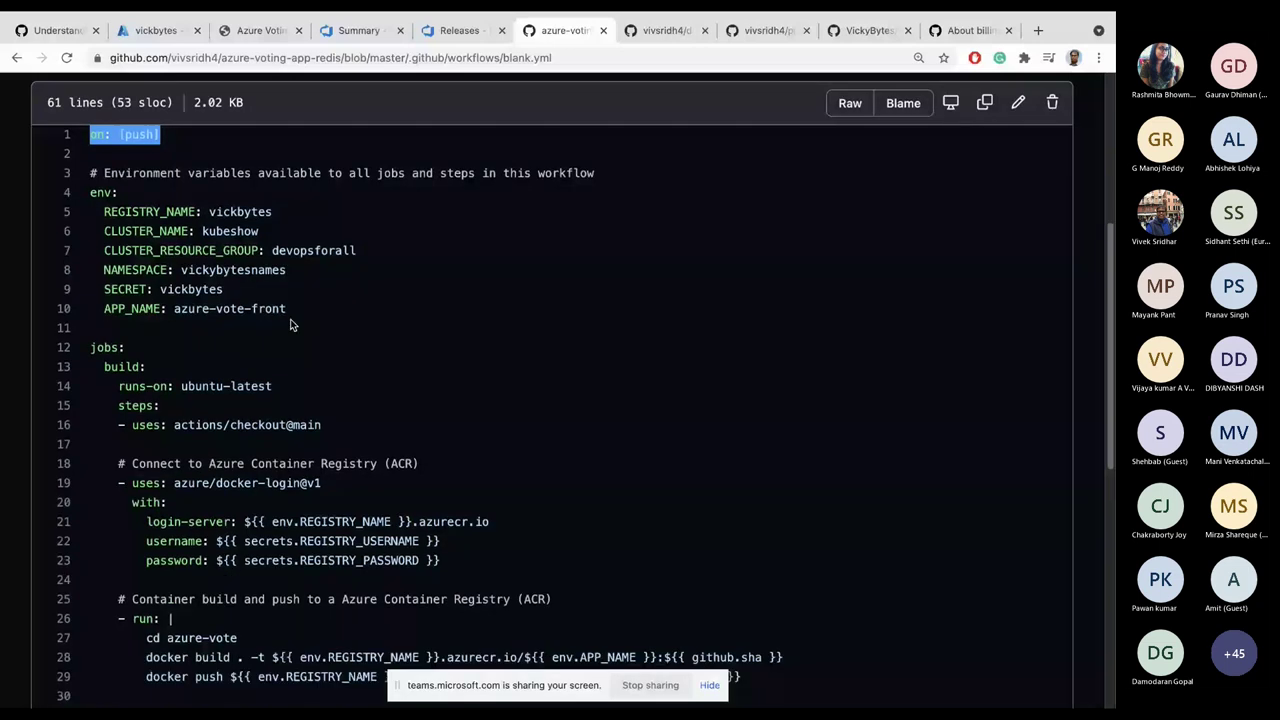
{"action": "scroll", "coordinate": [291, 325], "scroll_direction": "down", "scroll_amount": 2}
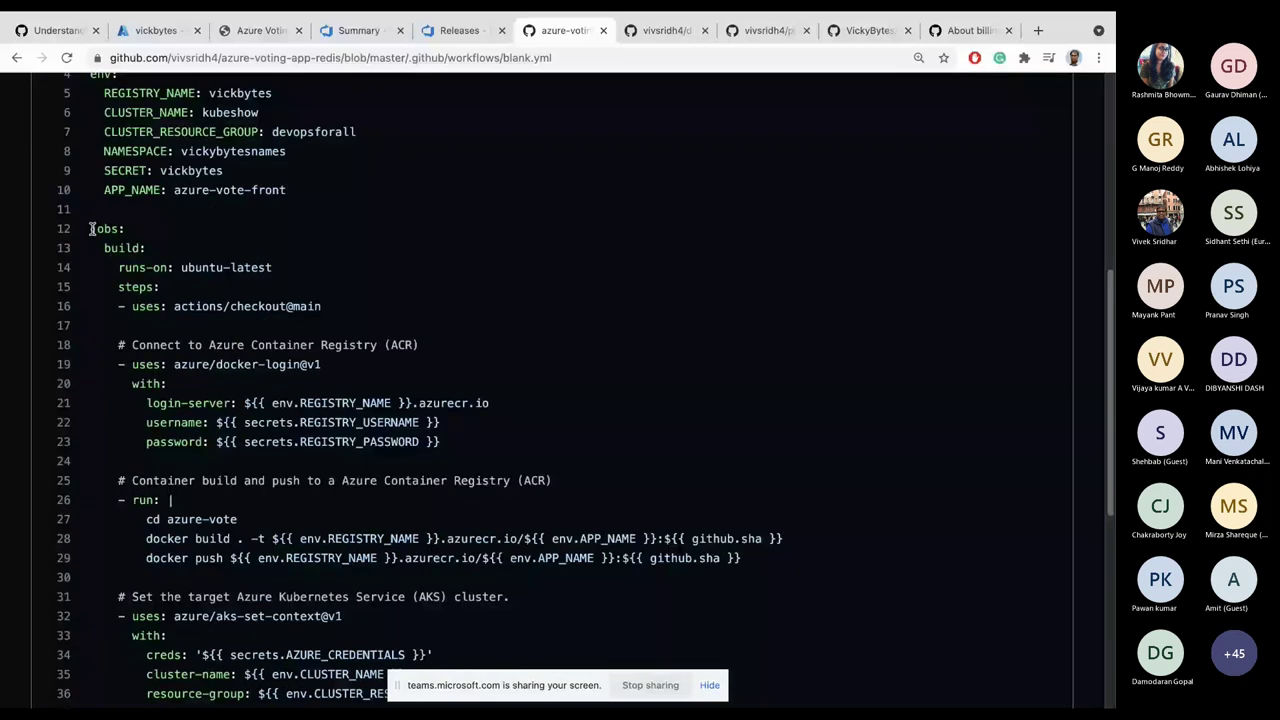
Step: Highlight the build job's opening lines through actions/checkout@main, followed by the registry username and password references in the Azure Container Registry login
{"action": "left_click_drag", "start_coordinate": [91, 229], "coordinate": [337, 313]}
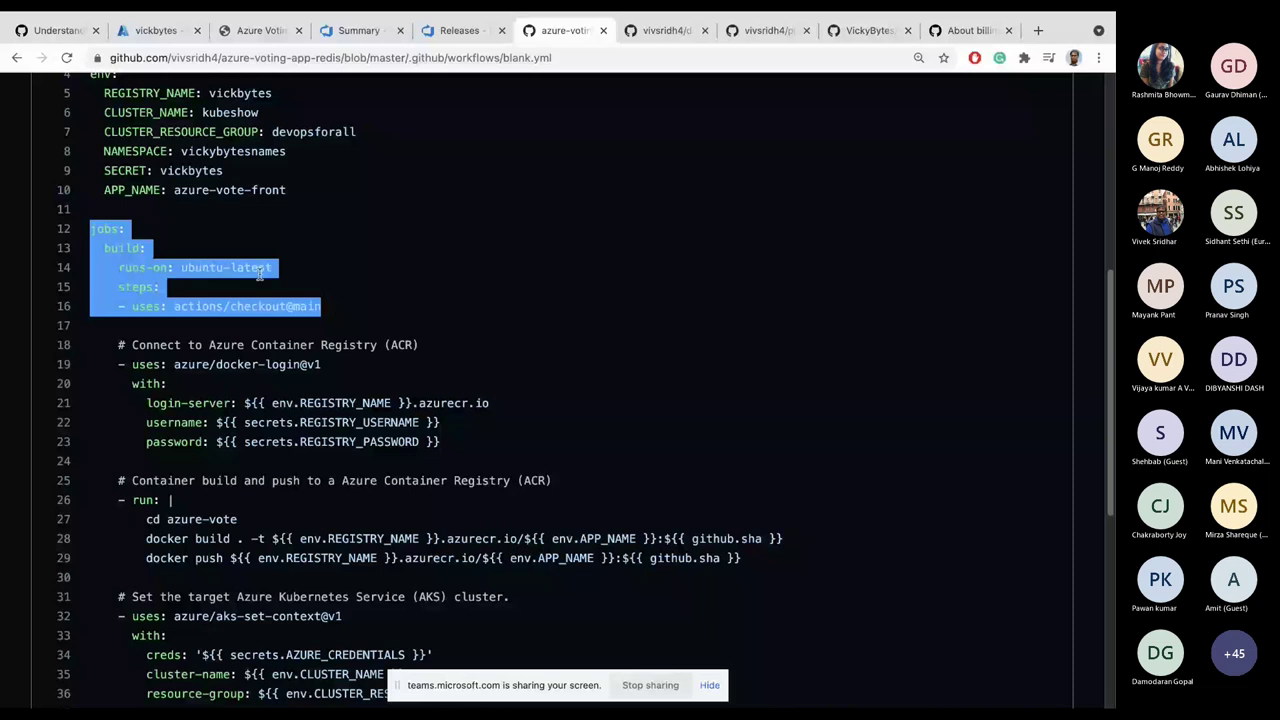
{"action": "scroll", "coordinate": [259, 273], "scroll_direction": "down", "scroll_amount": 2}
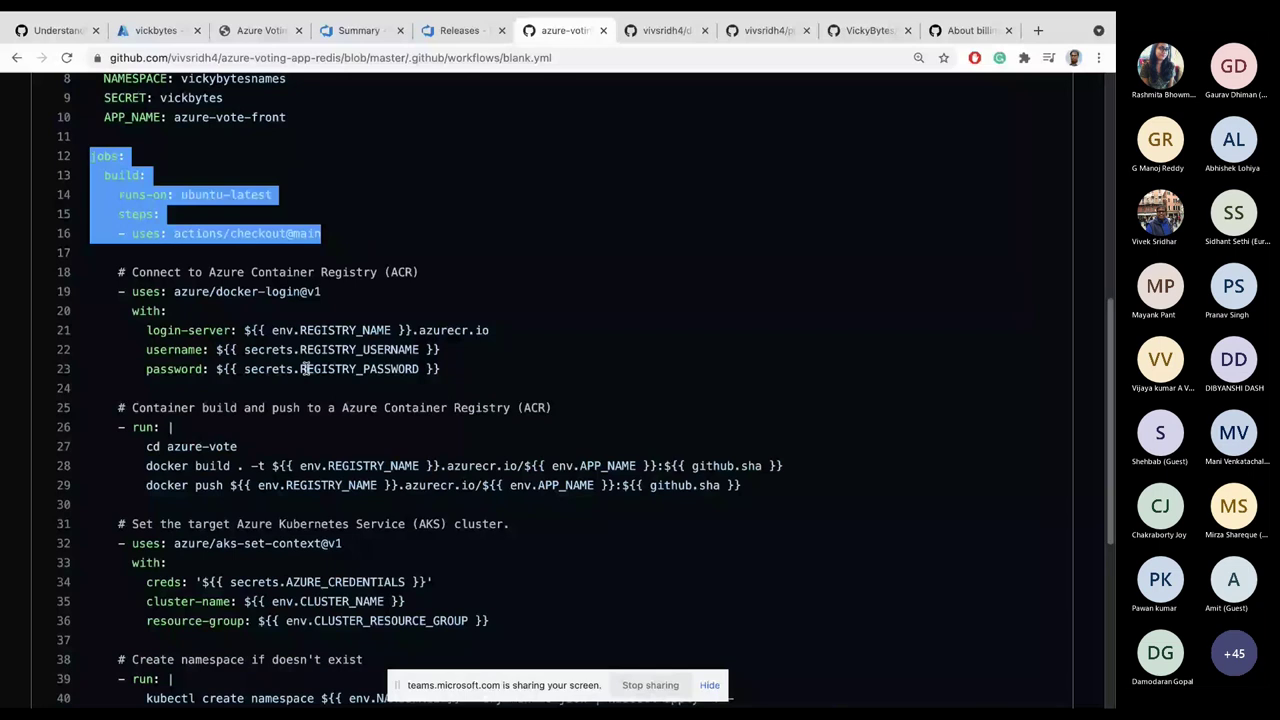
{"action": "scroll", "coordinate": [303, 369], "scroll_direction": "down", "scroll_amount": 1}
{"action": "left_click_drag", "start_coordinate": [442, 369], "coordinate": [268, 322]}
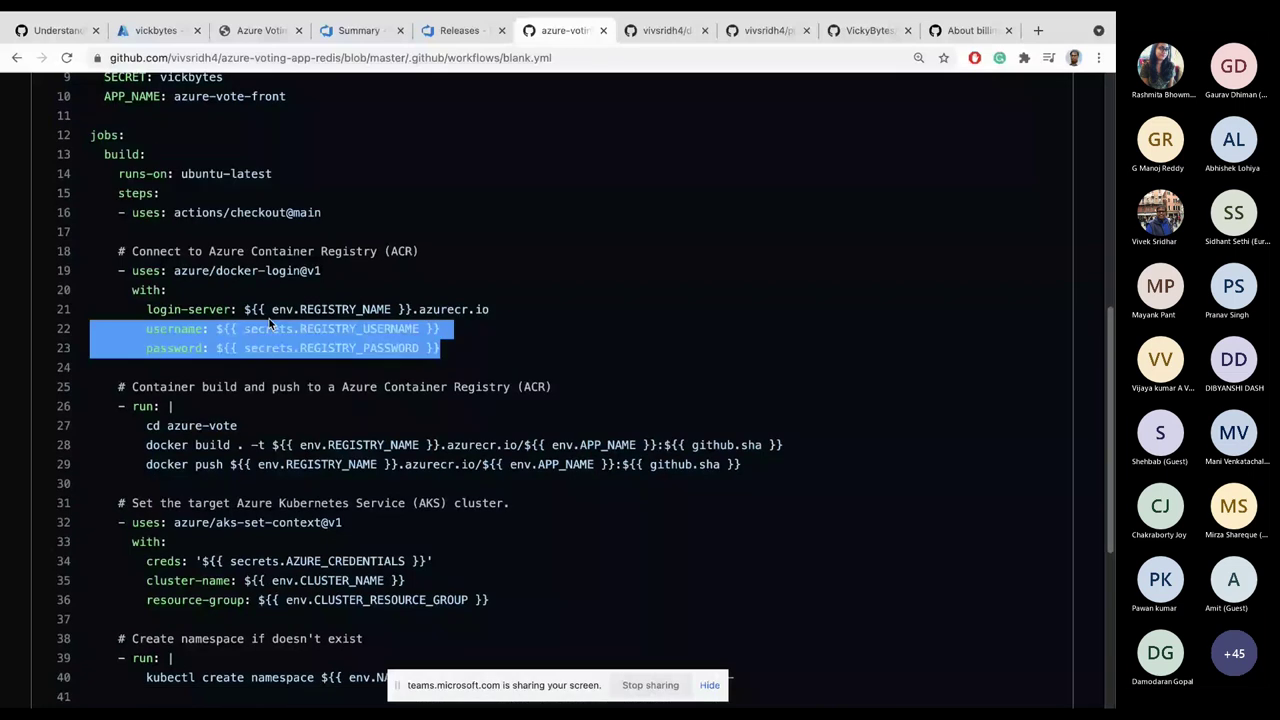
{"action": "left_click_drag", "start_coordinate": [268, 322], "coordinate": [145, 330]}
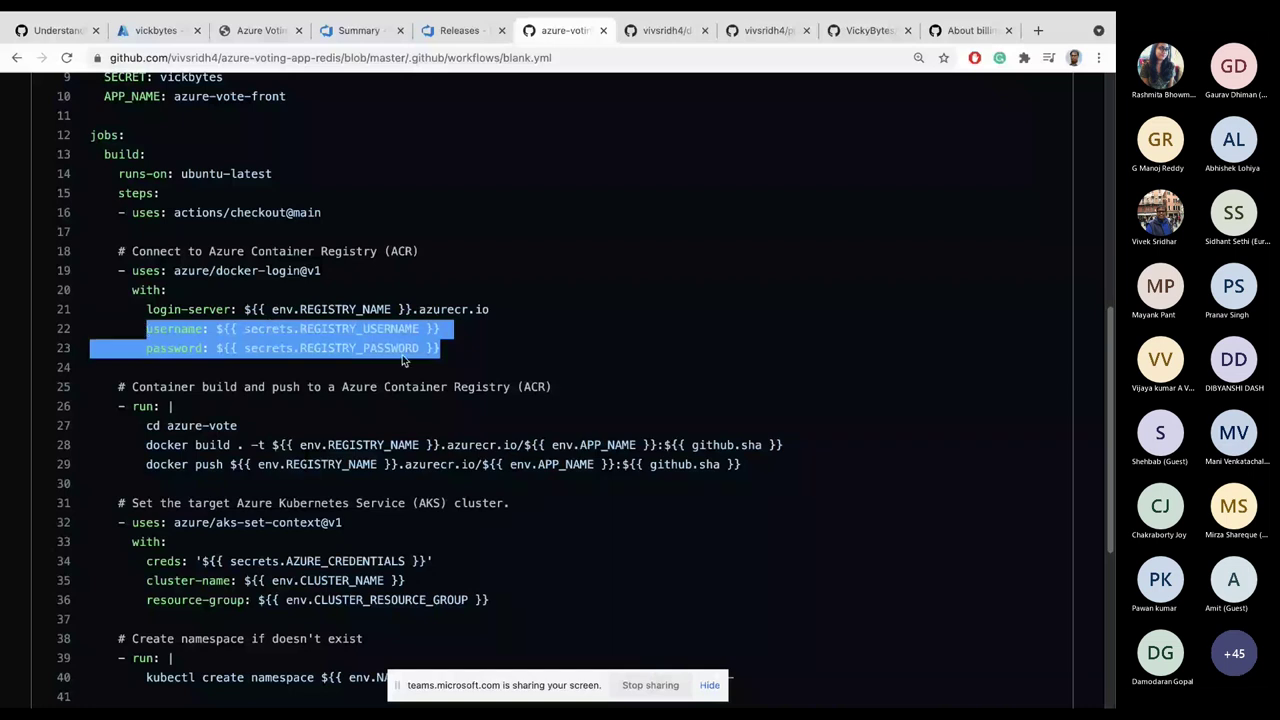
Step: Open the Actions secrets page in the repository's settings
{"action": "scroll", "coordinate": [404, 361], "scroll_direction": "up", "scroll_amount": 5}
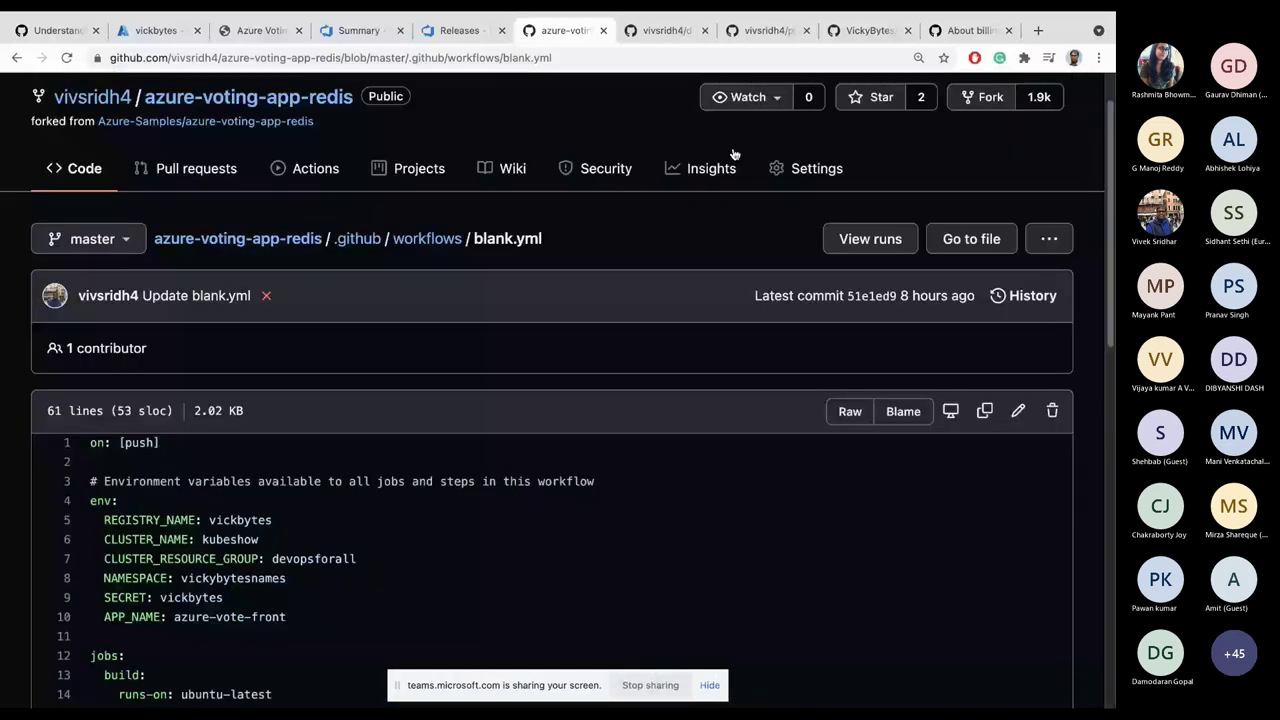
{"action": "left_click", "coordinate": [815, 170]}
{"action": "scroll", "coordinate": [745, 318], "scroll_direction": "down", "scroll_amount": 5}
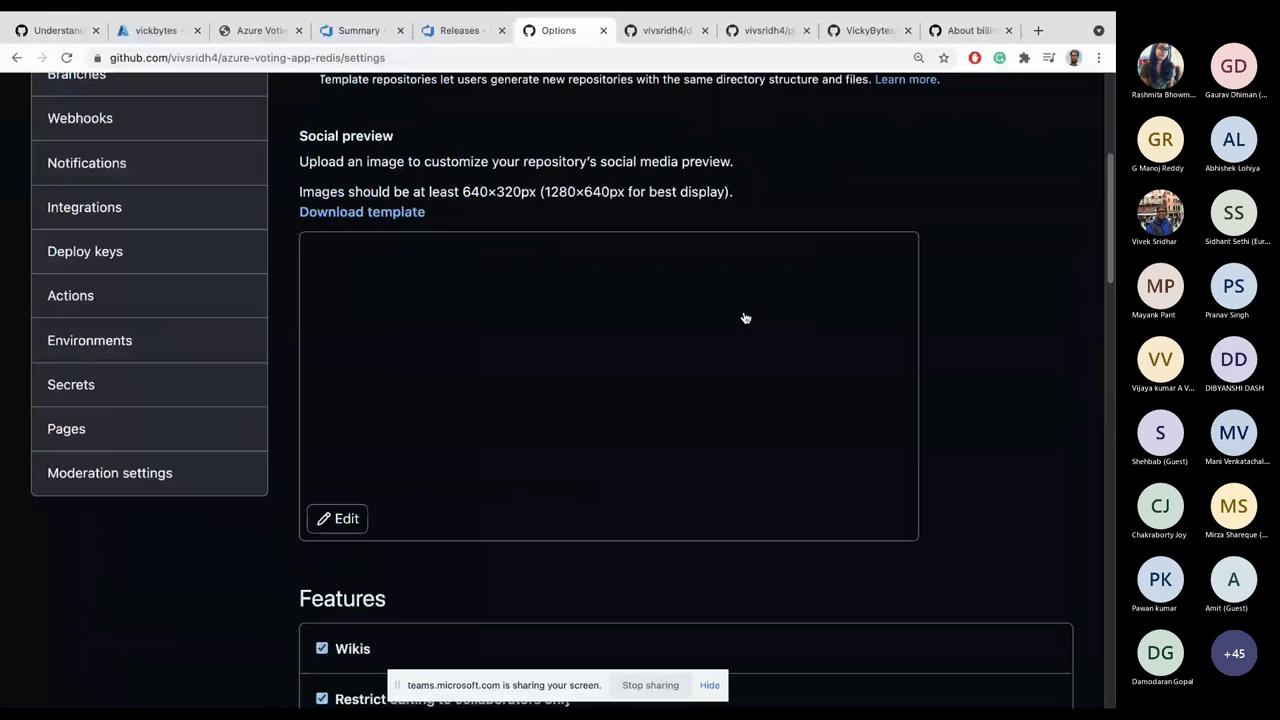
{"action": "left_click", "coordinate": [100, 378]}
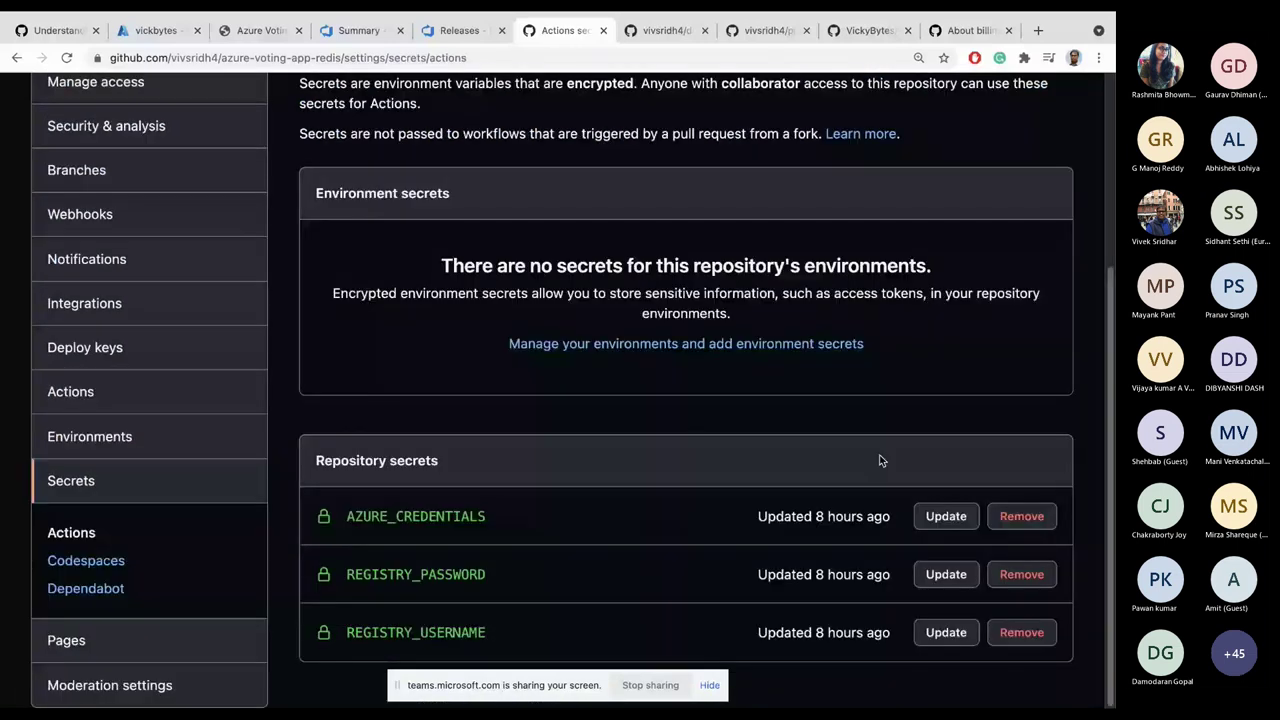
Step: Examine the option for adding a repository secret and the existing repository secret entries, highlighting the AZURE_CREDENTIALS name
{"action": "scroll", "coordinate": [878, 456], "scroll_direction": "up", "scroll_amount": 3}
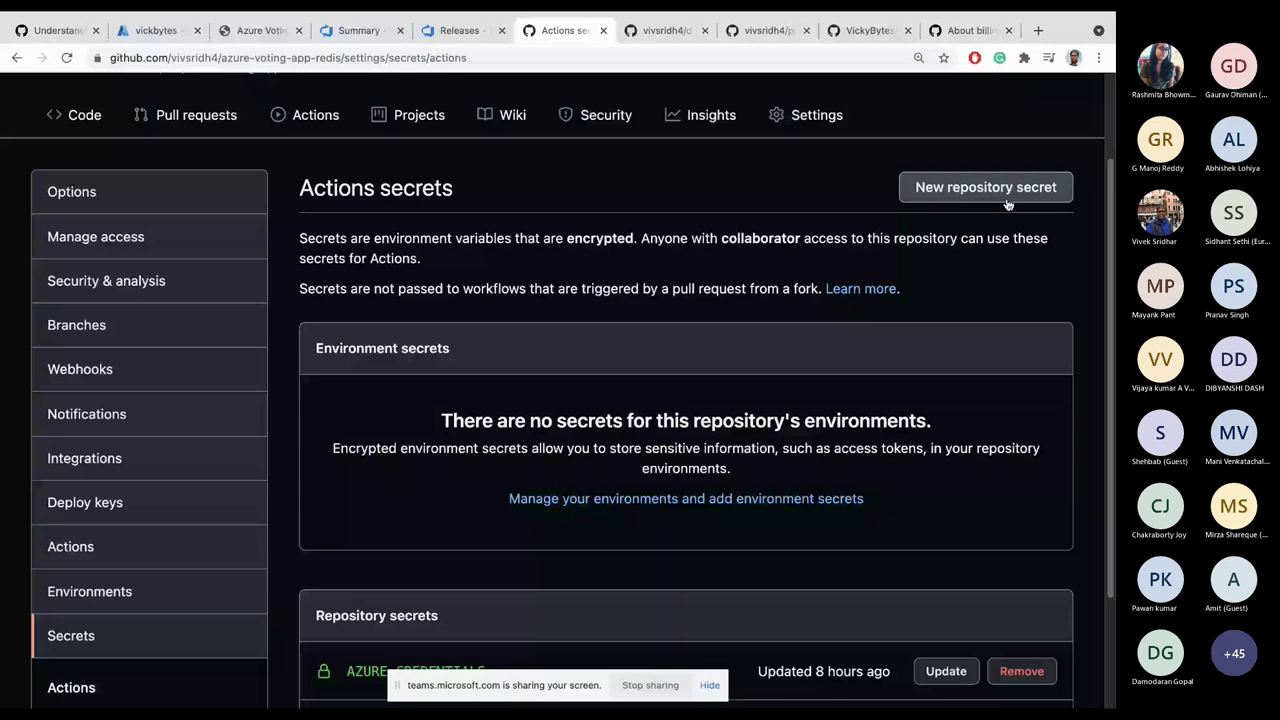
{"action": "scroll", "coordinate": [997, 332], "scroll_direction": "down", "scroll_amount": 3}
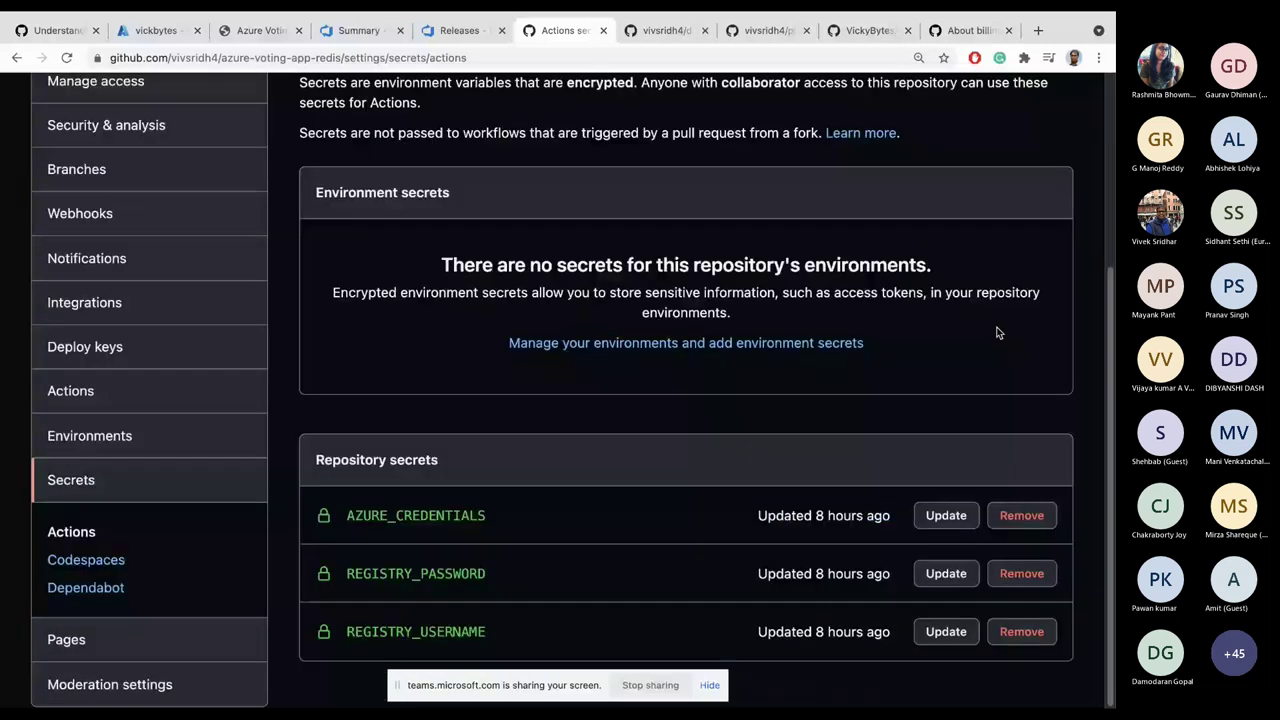
{"action": "scroll", "coordinate": [604, 459], "scroll_direction": "up", "scroll_amount": 1}
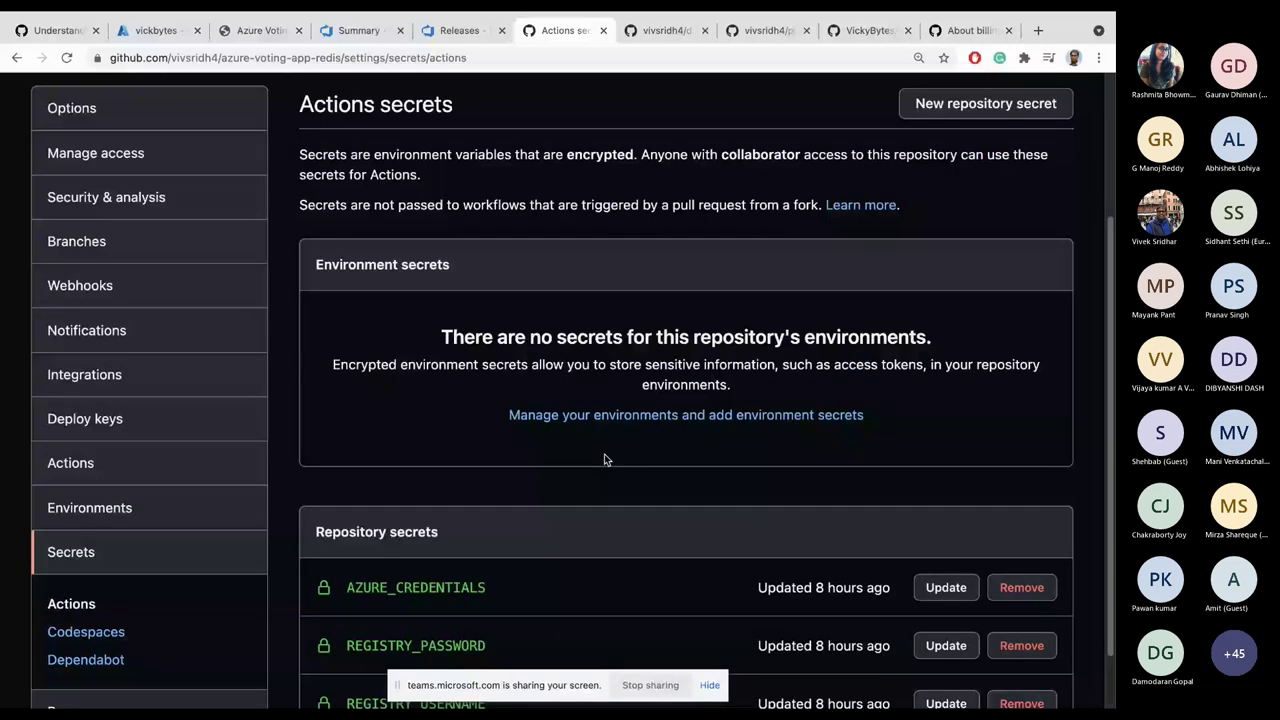
{"action": "scroll", "coordinate": [604, 459], "scroll_direction": "down", "scroll_amount": 1}
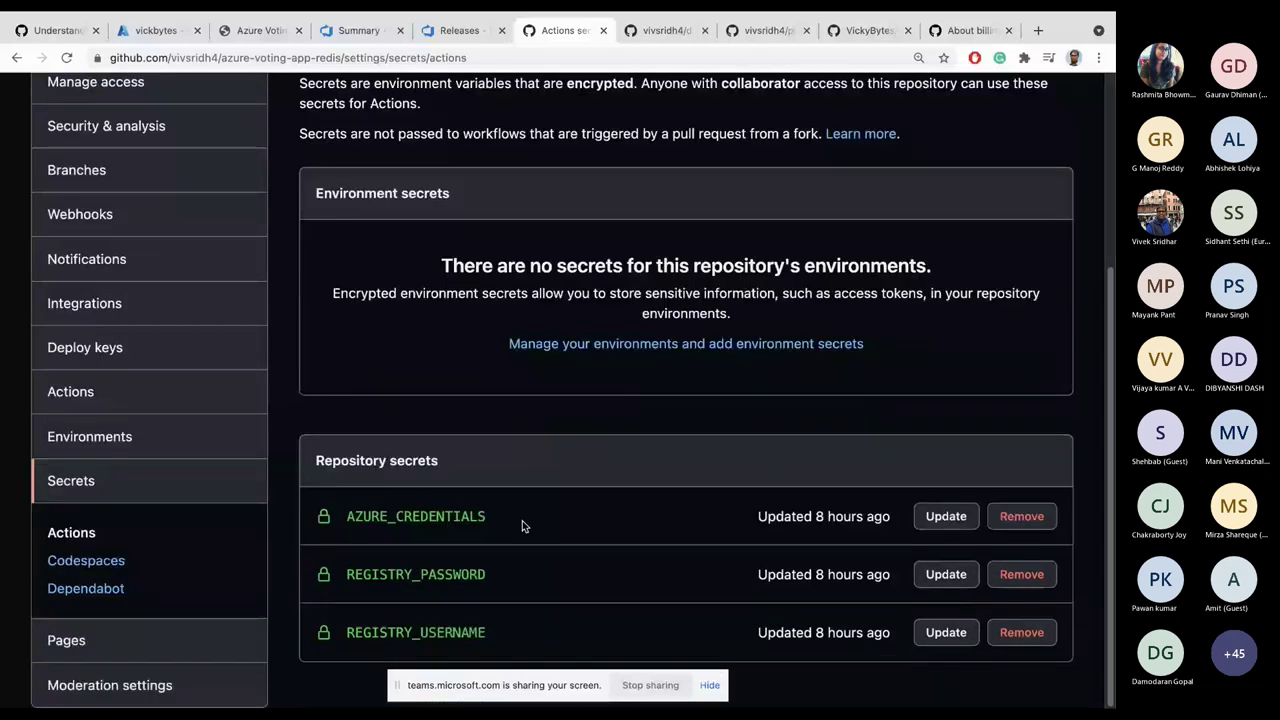
{"action": "double_click", "coordinate": [521, 520]}
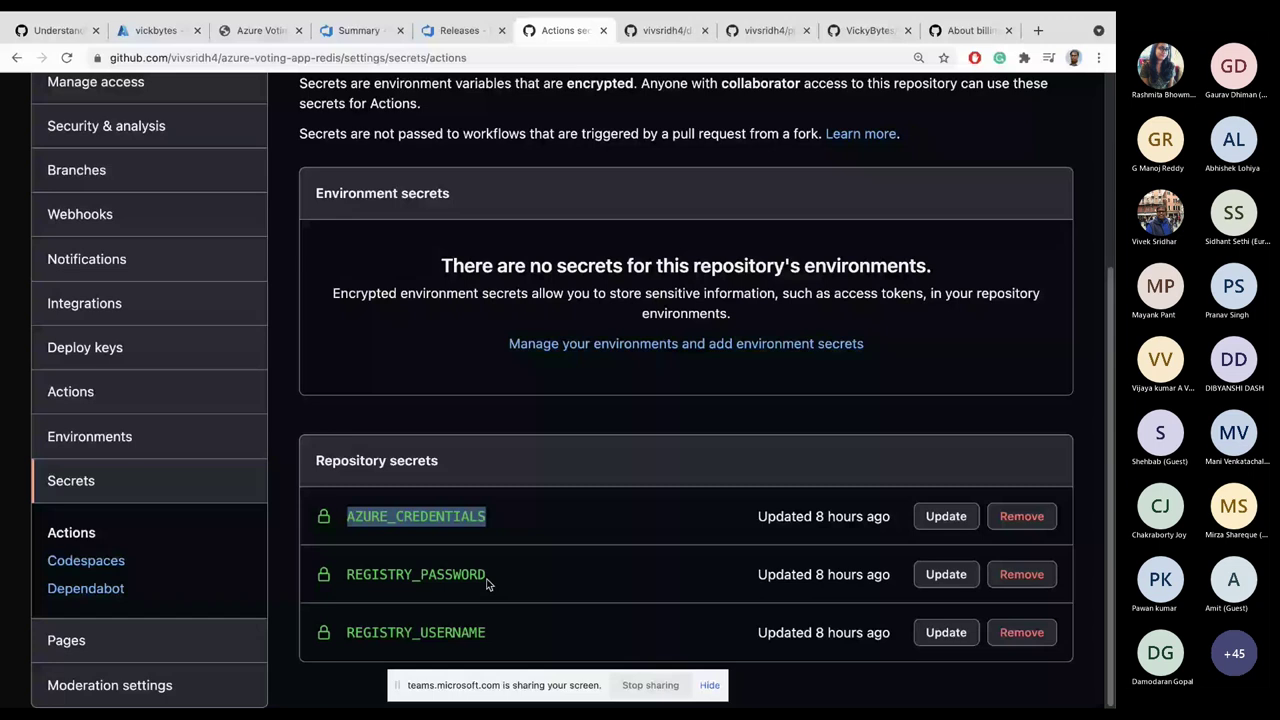
{"action": "left_click", "coordinate": [337, 456]}
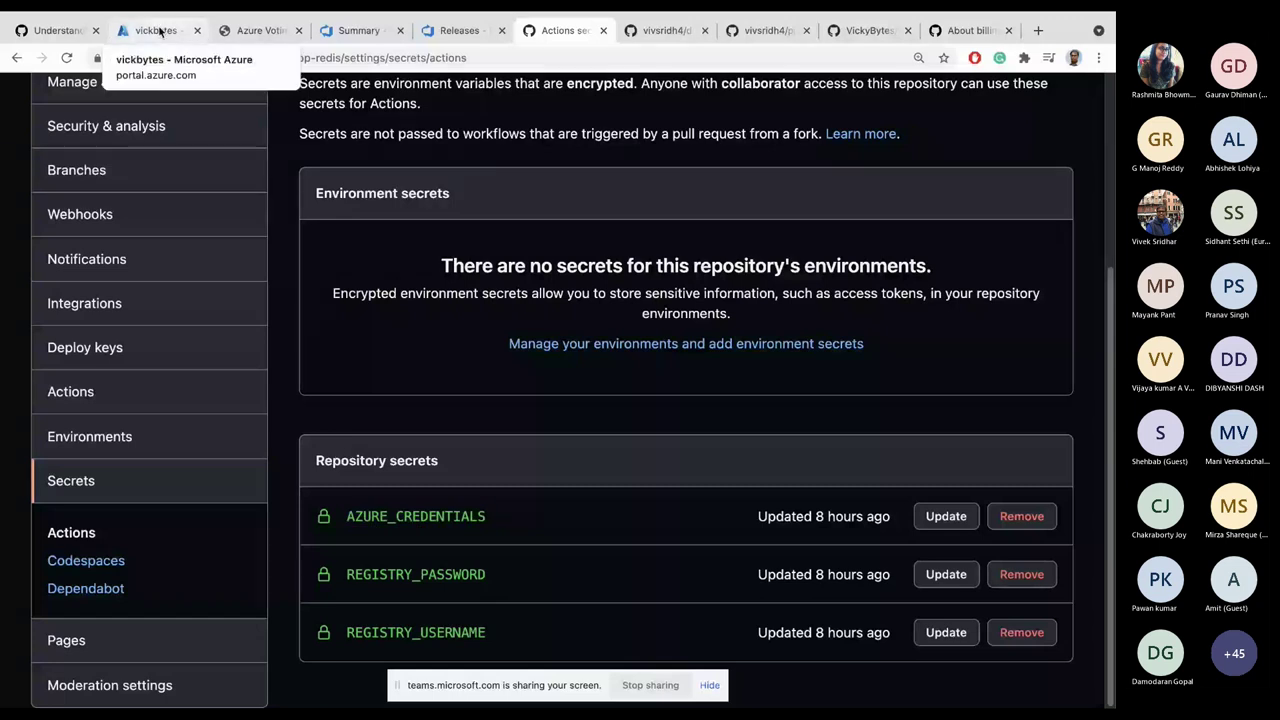
Step: Switch to the Azure portal, view the access keys of the vickbytes container registry, and return to its overview
{"action": "left_click", "coordinate": [159, 31]}
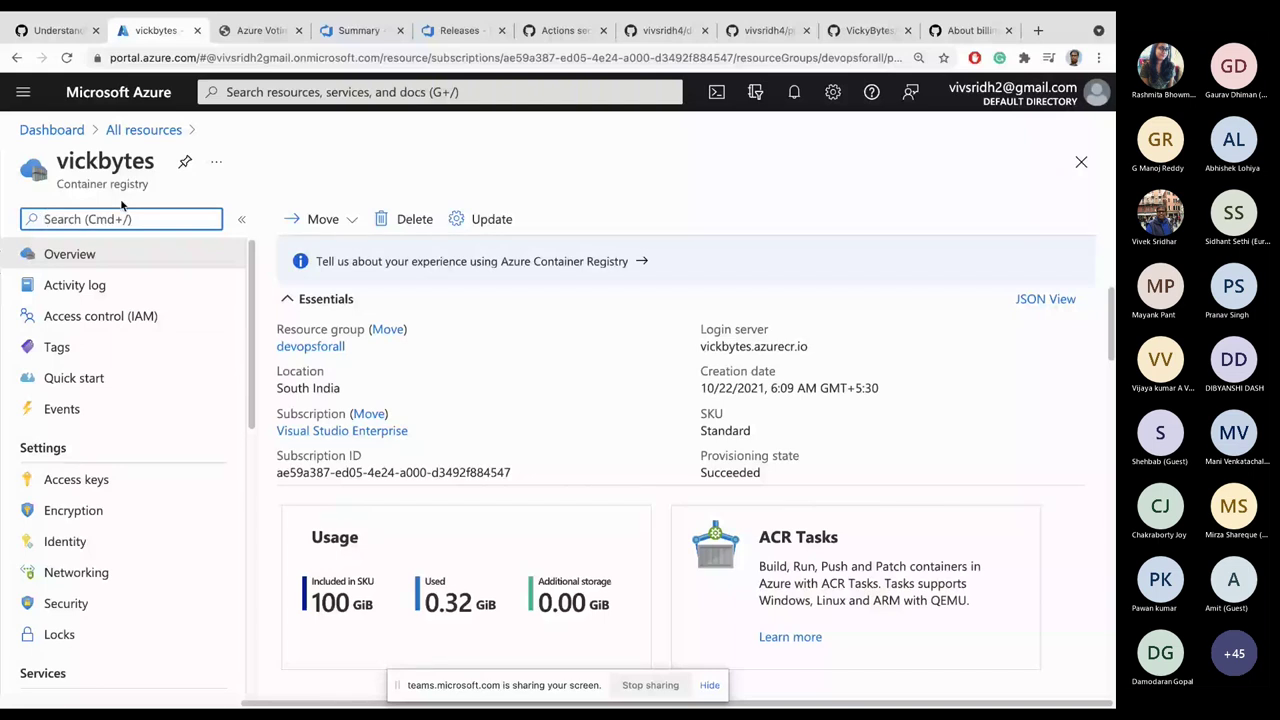
{"action": "left_click", "coordinate": [92, 484]}
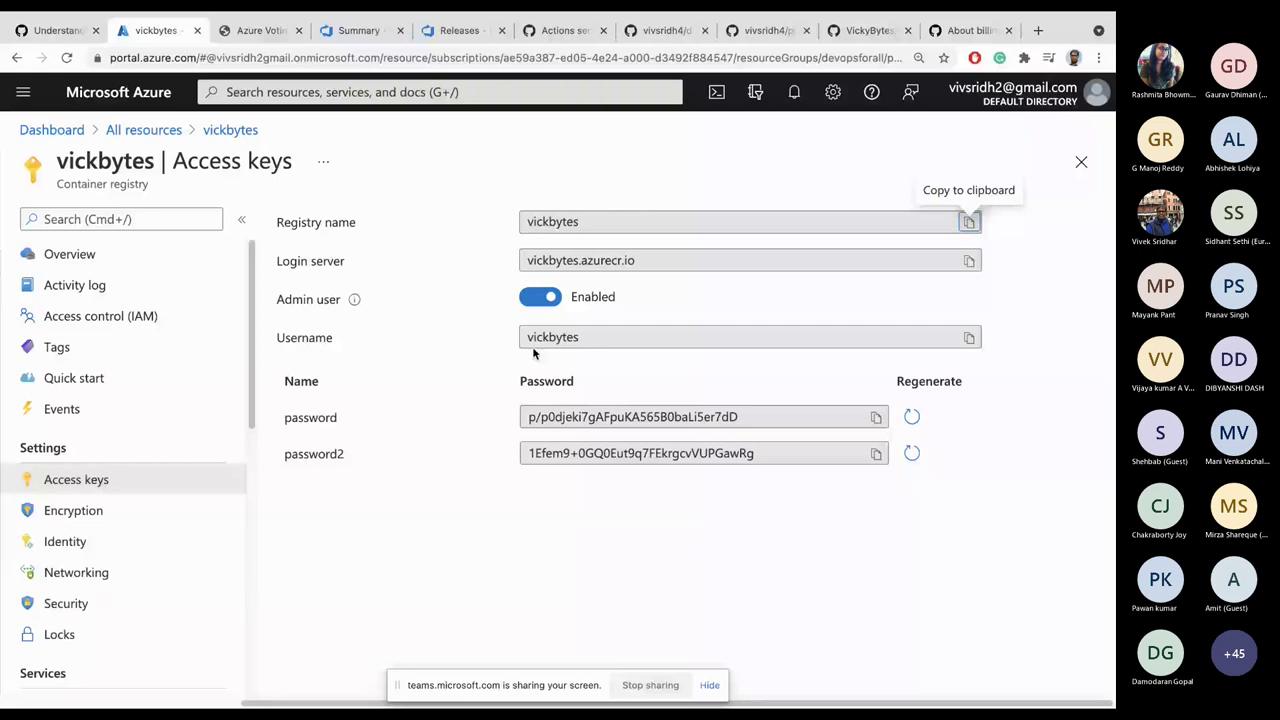
{"action": "left_click", "coordinate": [70, 254]}
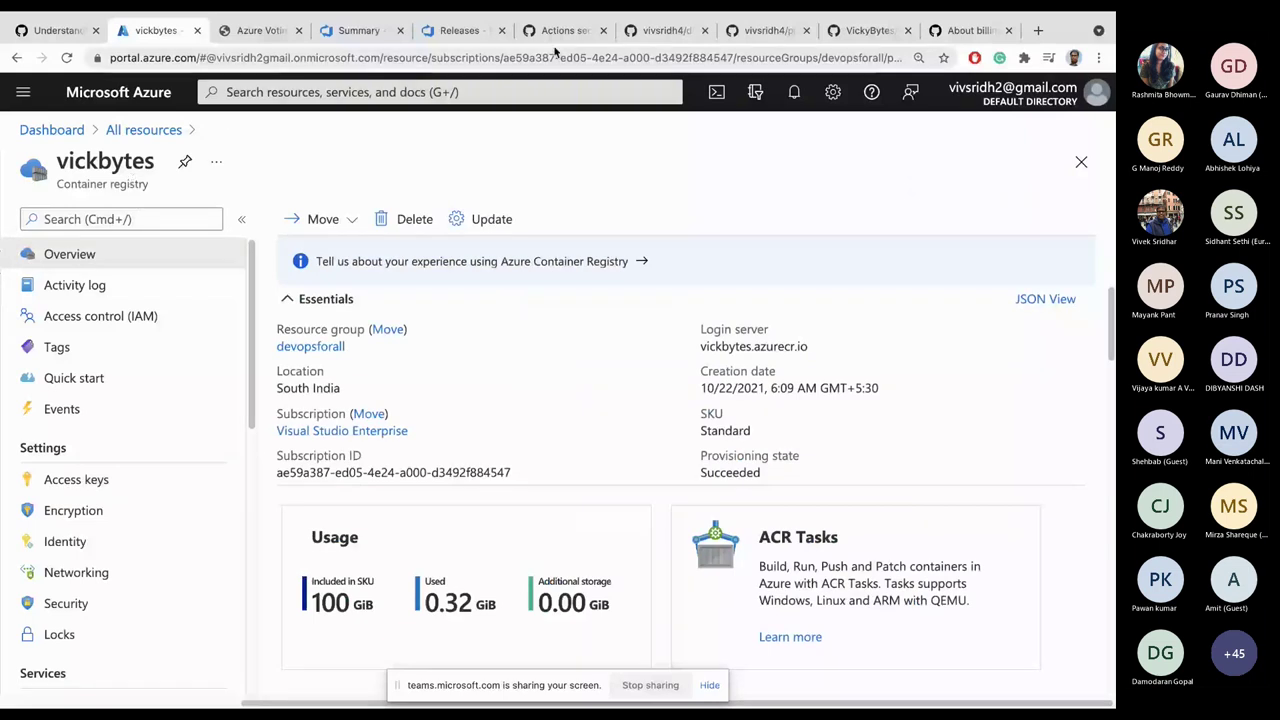
Step: Switch back to the azure-voting-app-redis repository on GitHub and open blank.yml in the .github/workflows folder
{"action": "key", "text": "super+6"}
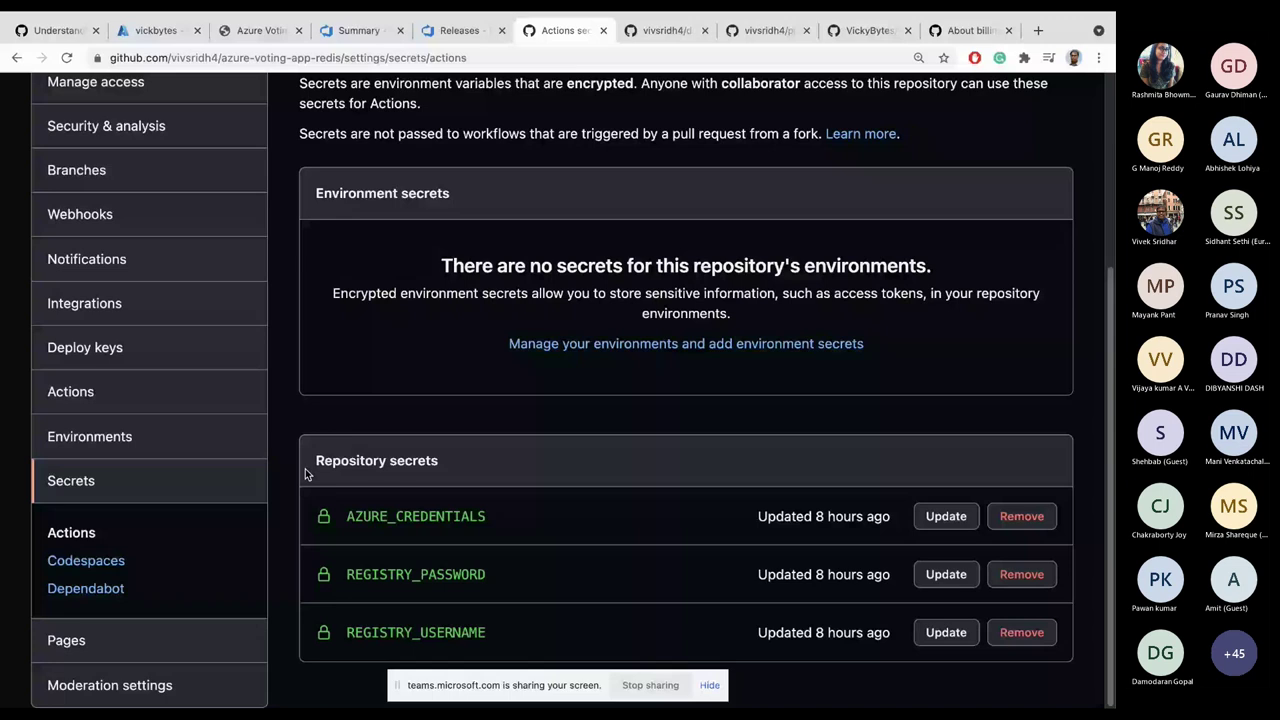
{"action": "scroll", "coordinate": [480, 469], "scroll_direction": "up", "scroll_amount": 3}
{"action": "left_click", "coordinate": [330, 245]}
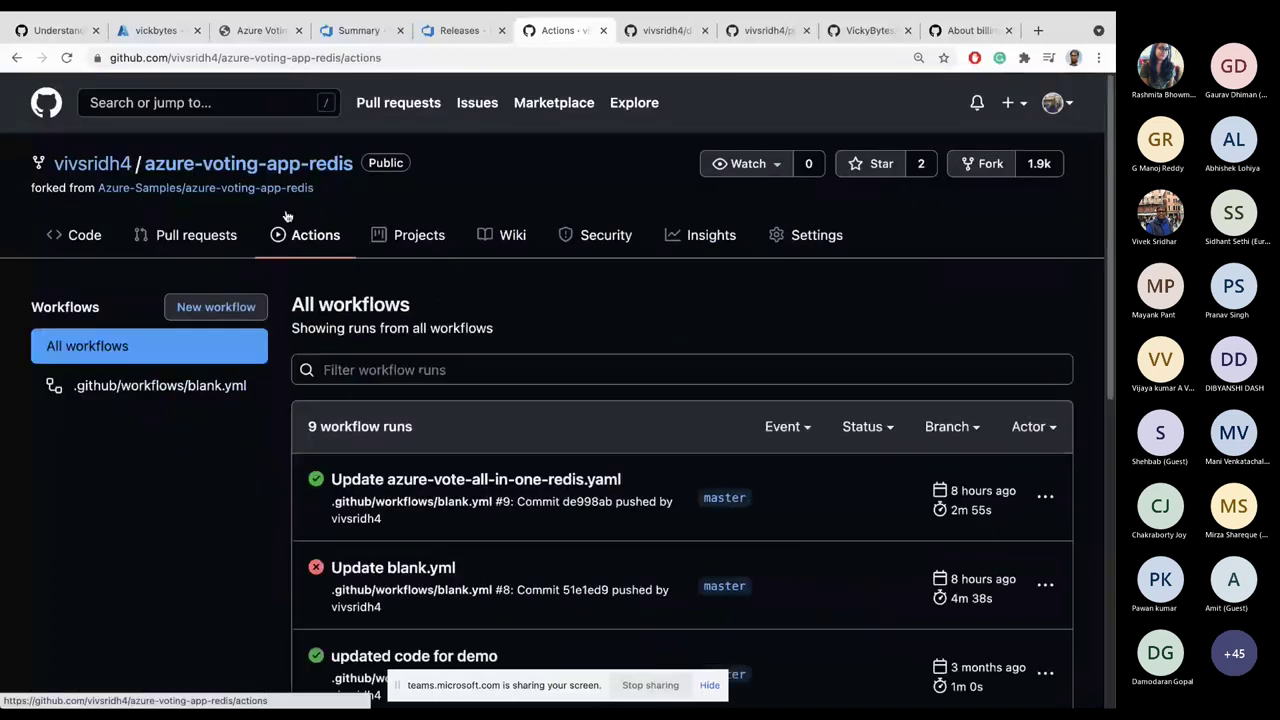
{"action": "left_click", "coordinate": [274, 172]}
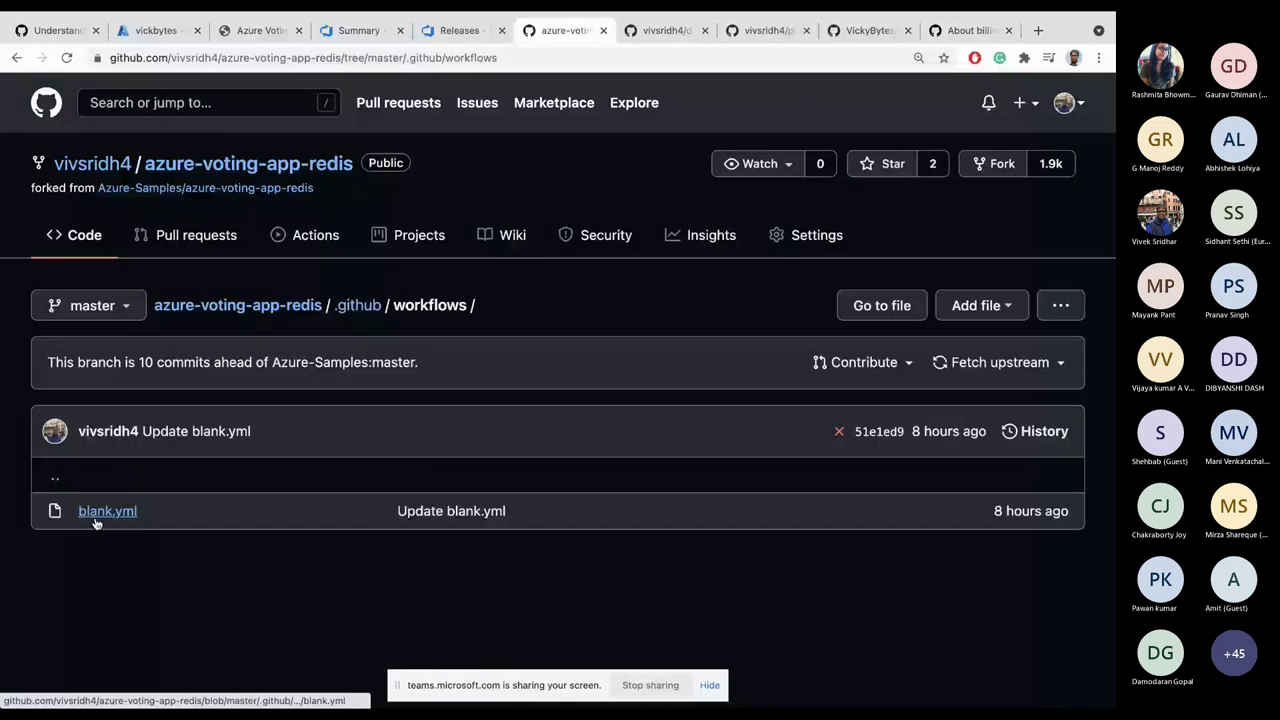
{"action": "left_click", "coordinate": [107, 511]}
Step: Highlight env.REGISTRY_NAME in the Azure Container Registry login and examine the environment variables defined at the start of the workflow
{"action": "scroll", "coordinate": [254, 328], "scroll_direction": "down", "scroll_amount": 6}
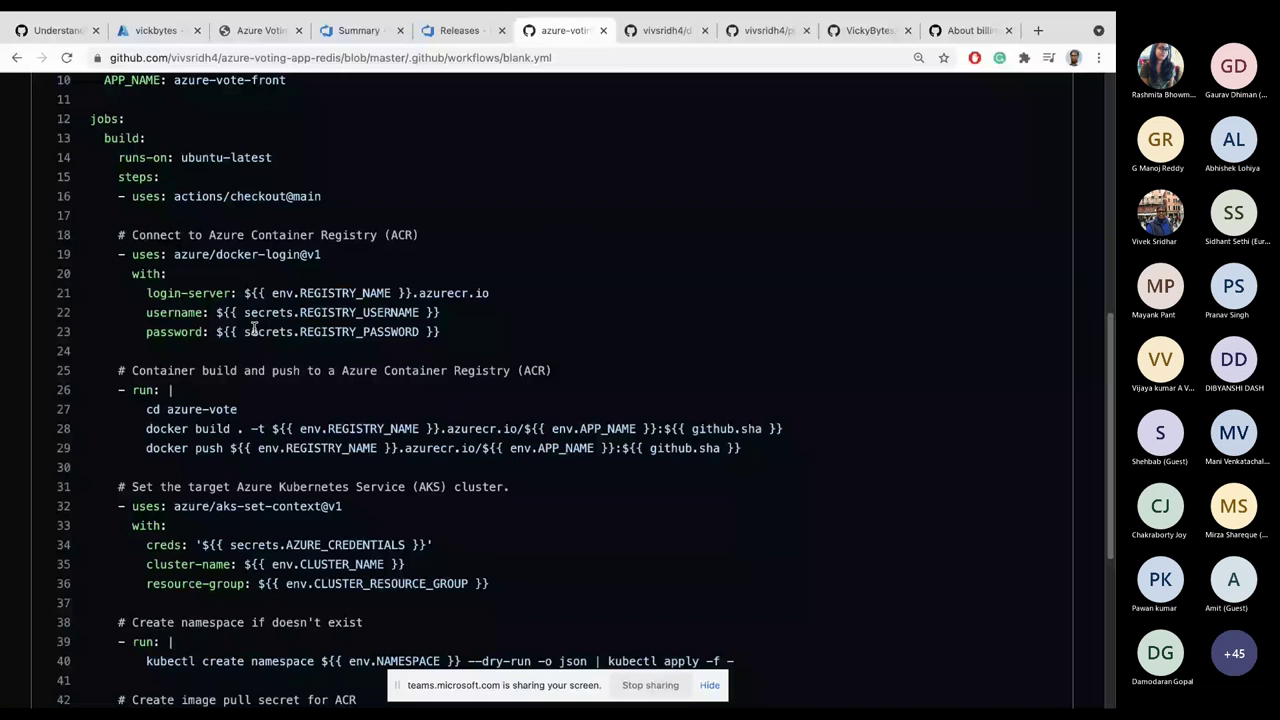
{"action": "left_click_drag", "start_coordinate": [278, 293], "coordinate": [387, 293]}
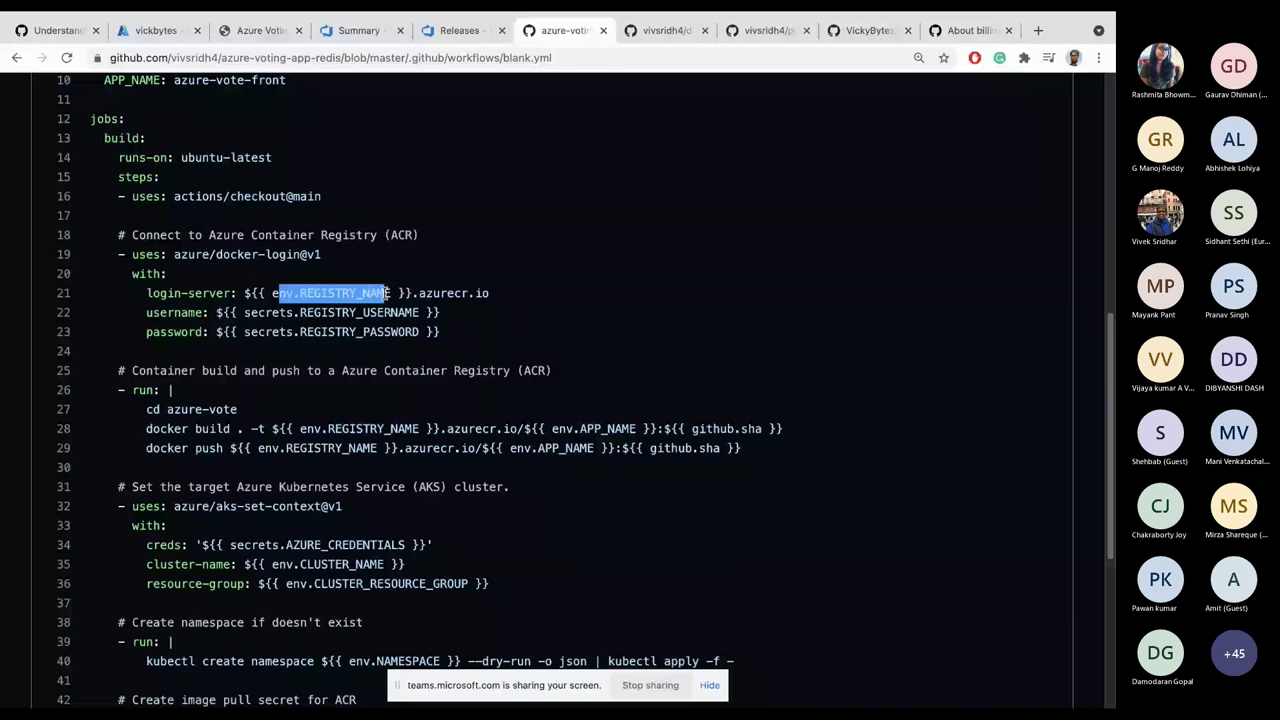
{"action": "scroll", "coordinate": [290, 290], "scroll_direction": "up", "scroll_amount": 3}
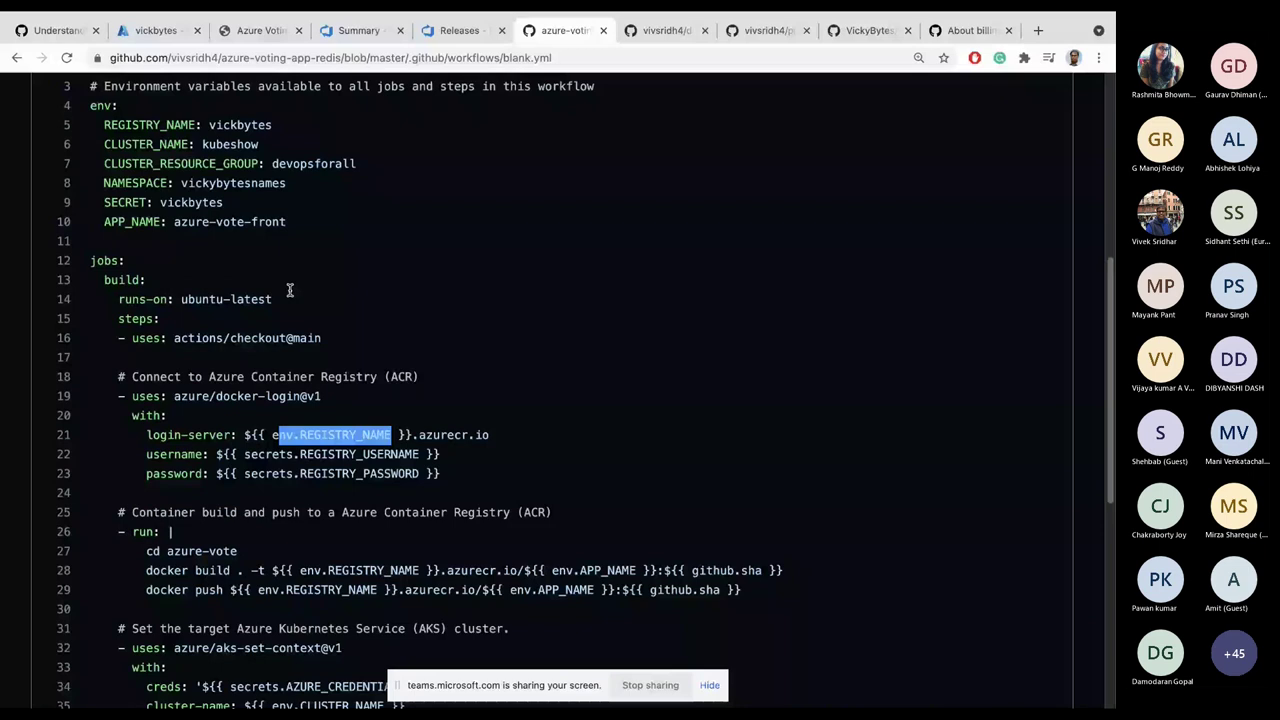
{"action": "scroll", "coordinate": [290, 290], "scroll_direction": "up", "scroll_amount": 2}
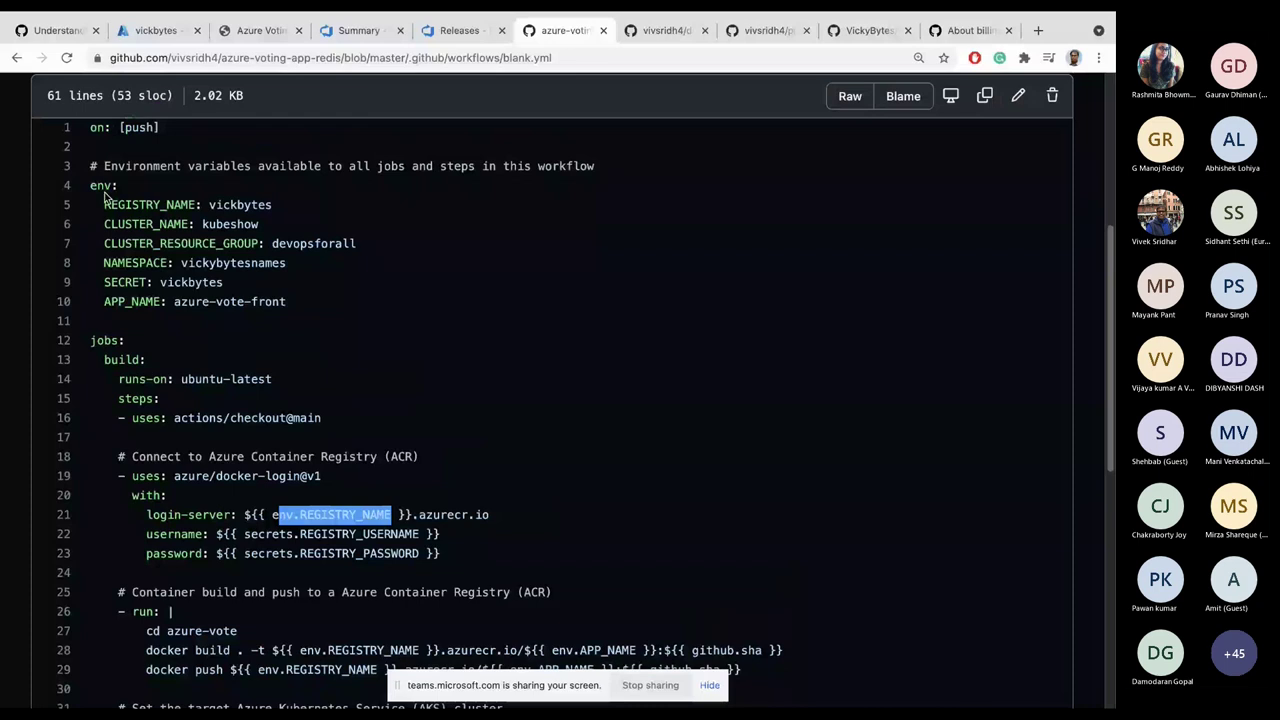
Step: Review the workflow from the container build and push through the AKS context, namespace and image pull secret to the AKS deployment
{"action": "scroll", "coordinate": [145, 299], "scroll_direction": "down", "scroll_amount": 7}
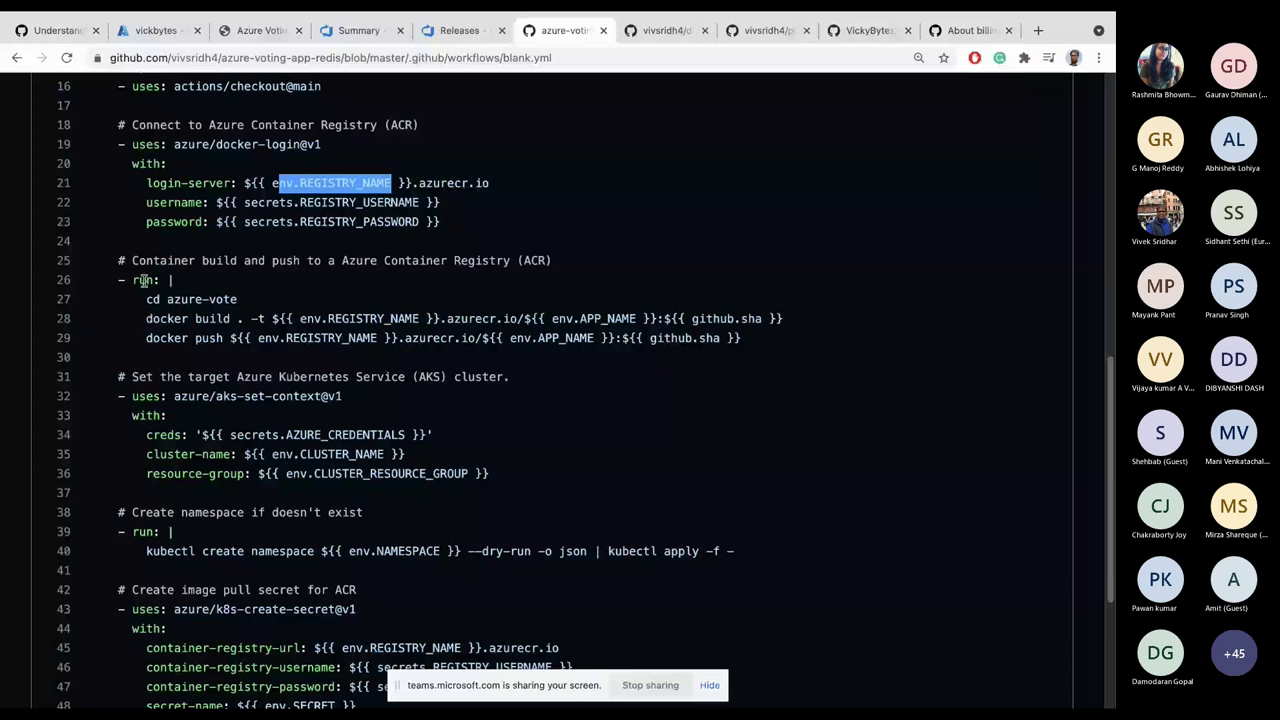
{"action": "left_click", "coordinate": [143, 281]}
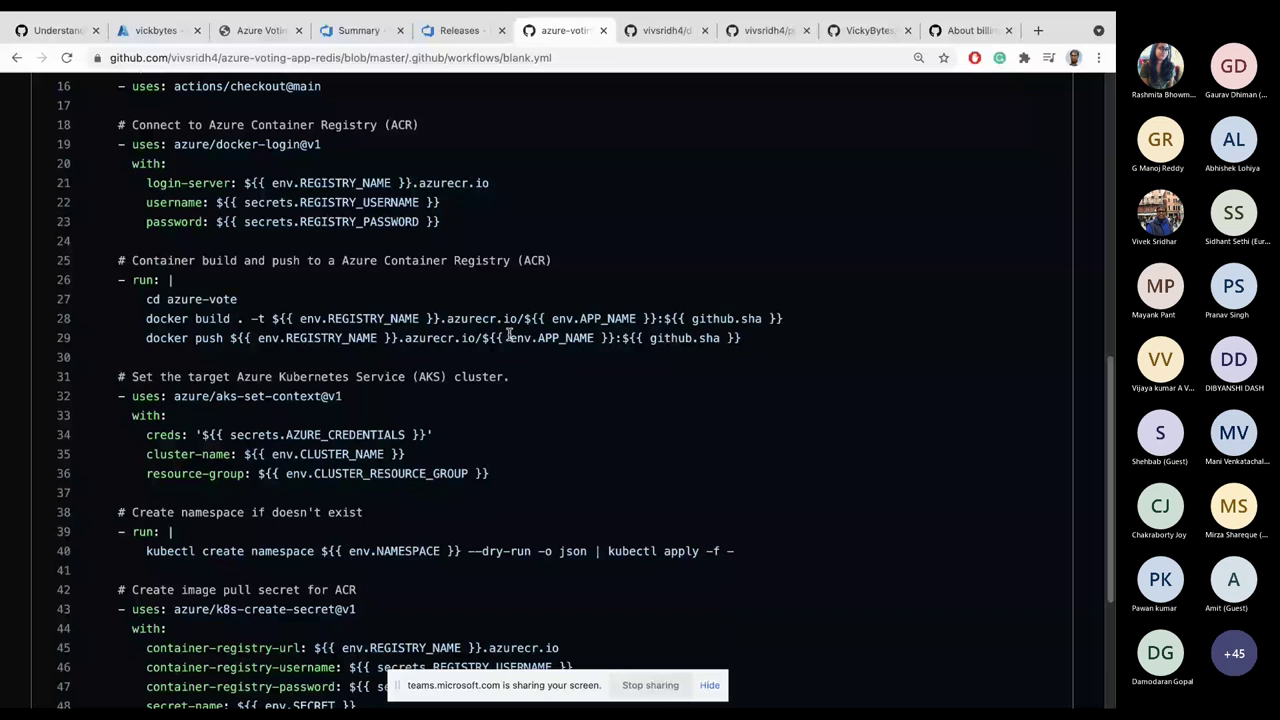
{"action": "scroll", "coordinate": [463, 368], "scroll_direction": "down", "scroll_amount": 1}
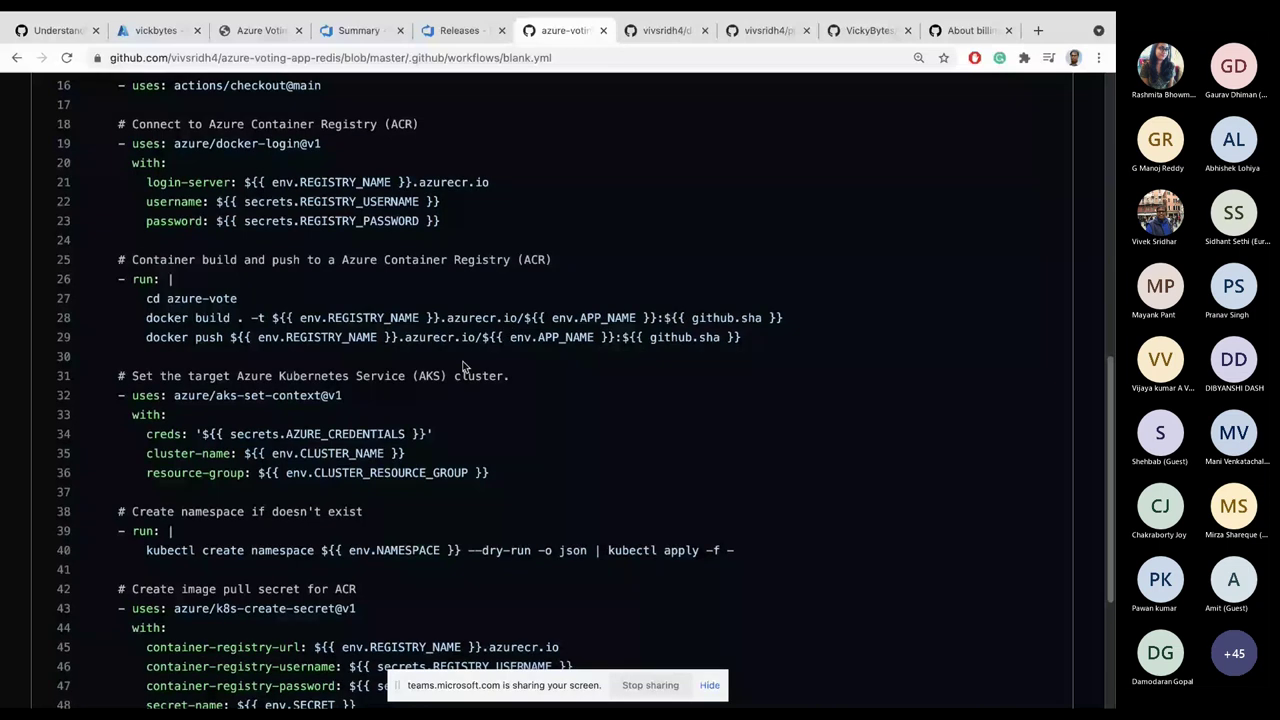
{"action": "scroll", "coordinate": [463, 380], "scroll_direction": "down", "scroll_amount": 2}
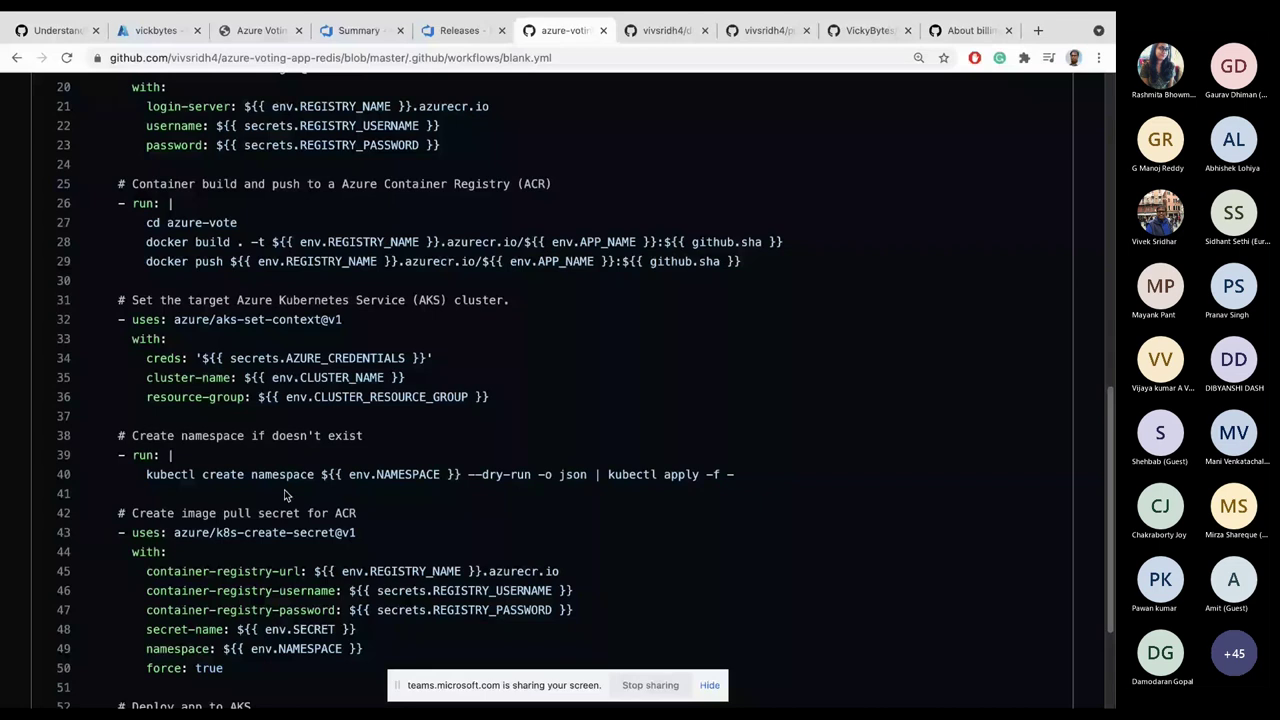
{"action": "scroll", "coordinate": [450, 468], "scroll_direction": "down", "scroll_amount": 2}
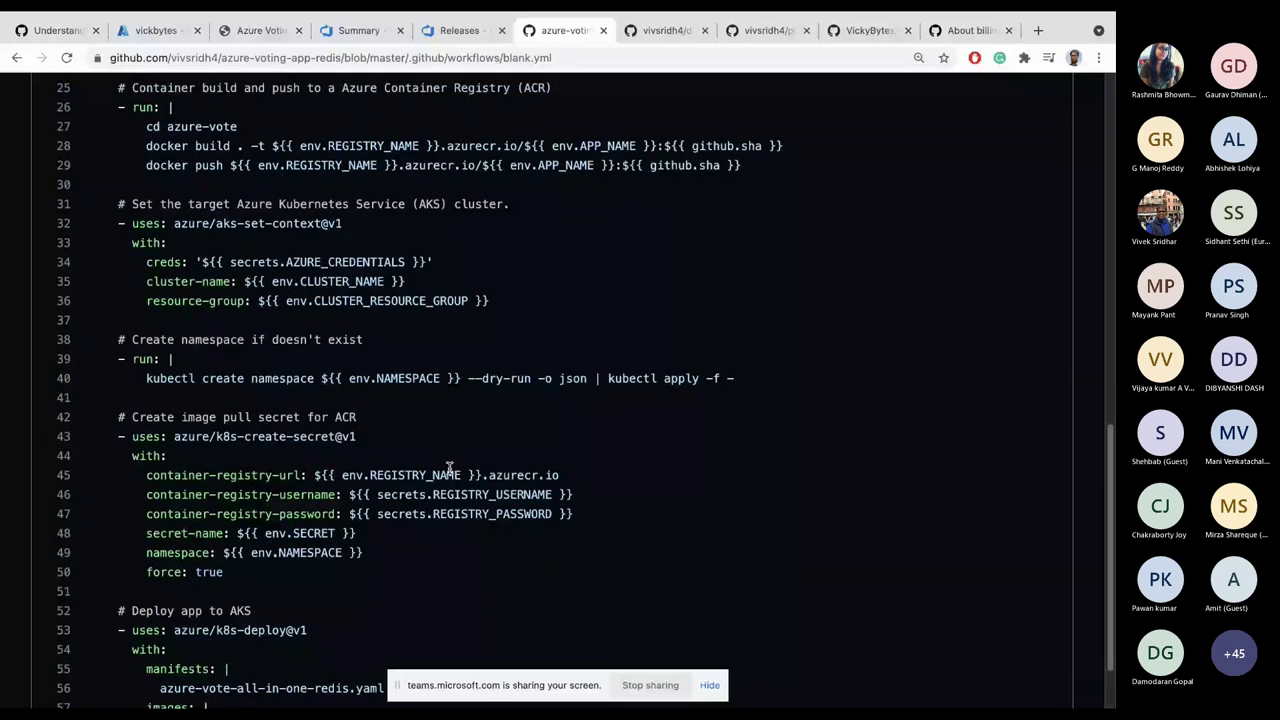
{"action": "scroll", "coordinate": [449, 468], "scroll_direction": "down", "scroll_amount": 2}
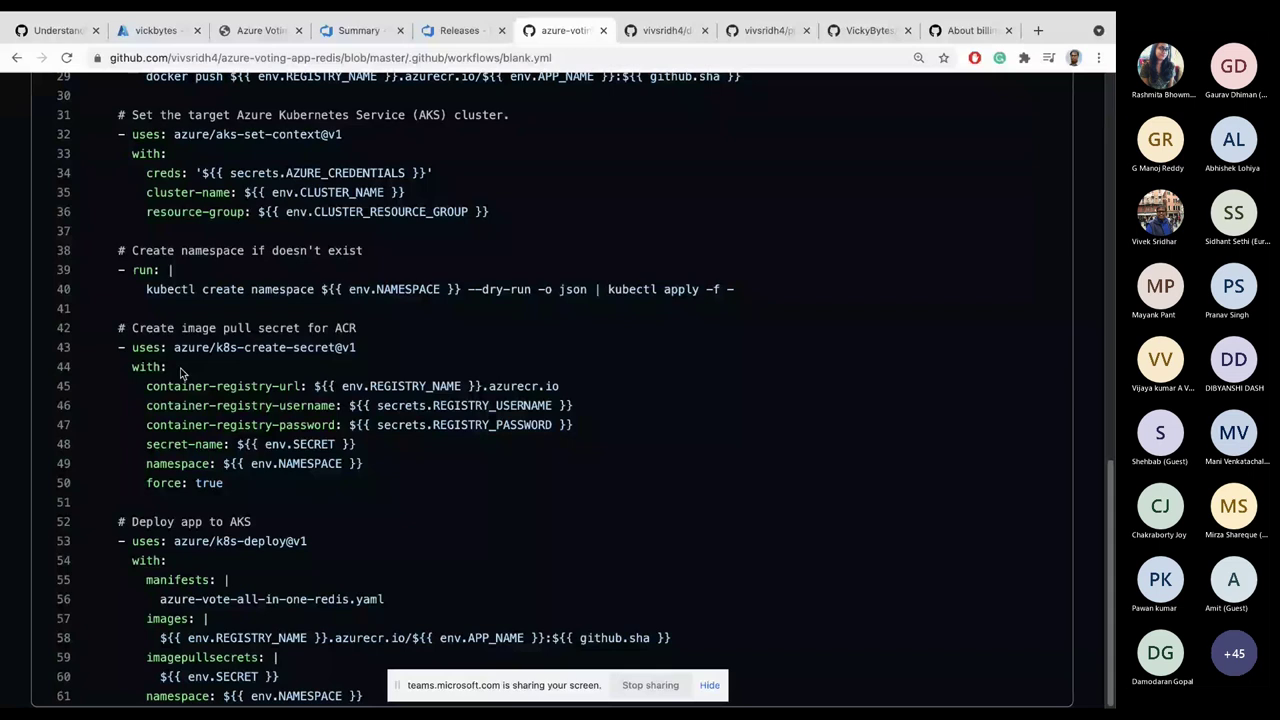
Step: Select the azure/aks-set-context action name, without its version, in the step that sets the target AKS cluster
{"action": "scroll", "coordinate": [172, 355], "scroll_direction": "up", "scroll_amount": 5}
{"action": "left_click_drag", "start_coordinate": [174, 376], "coordinate": [320, 377]}
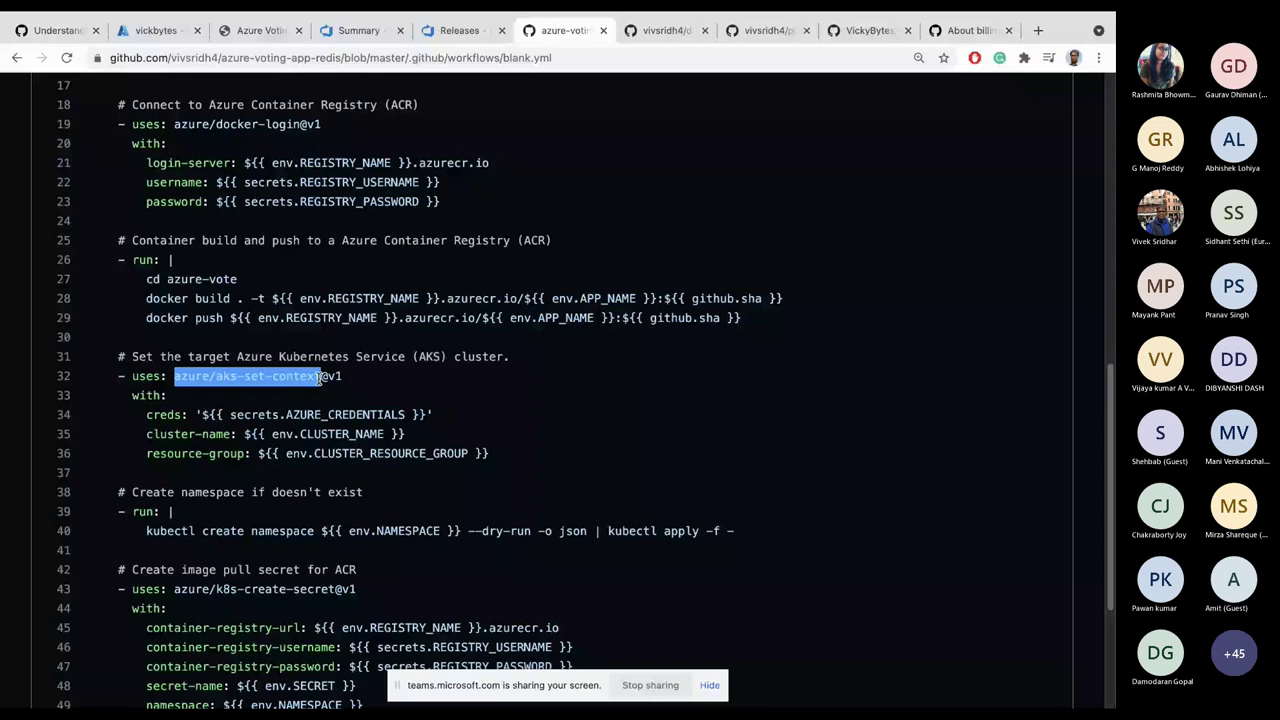
{"action": "scroll", "coordinate": [320, 452], "scroll_direction": "down", "scroll_amount": 2}
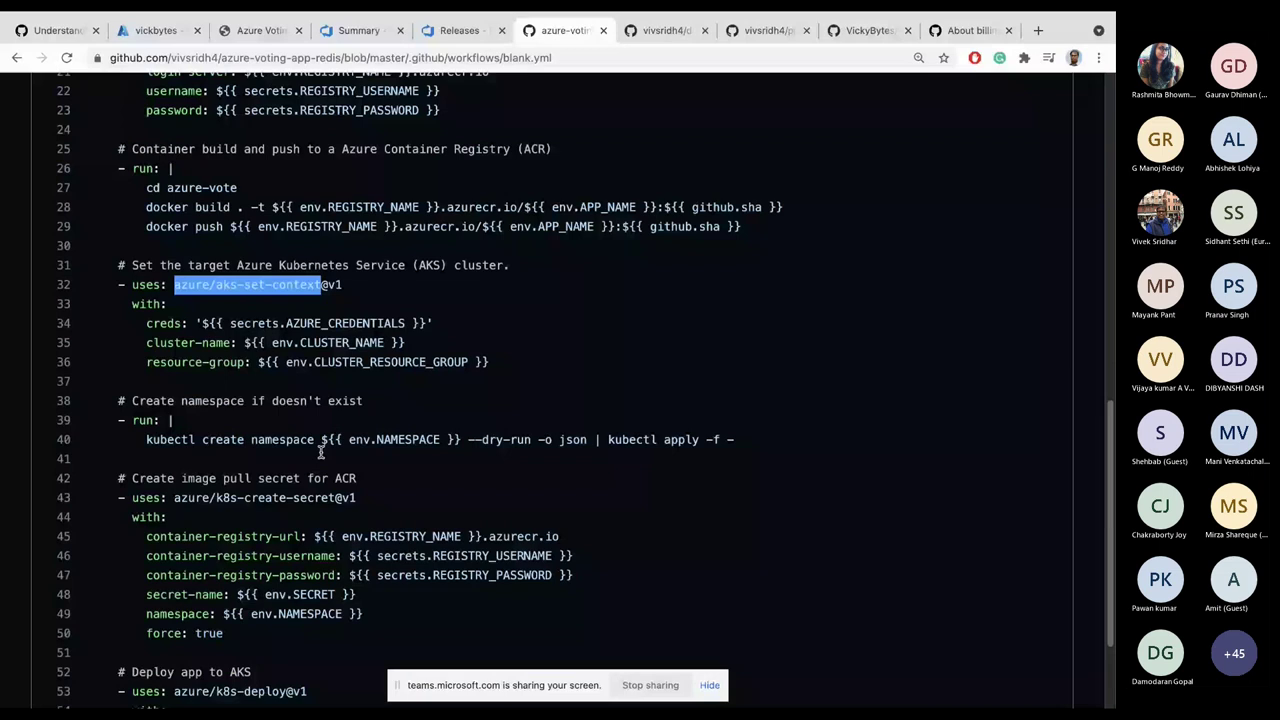
{"action": "left_click_drag", "start_coordinate": [174, 285], "coordinate": [262, 287]}
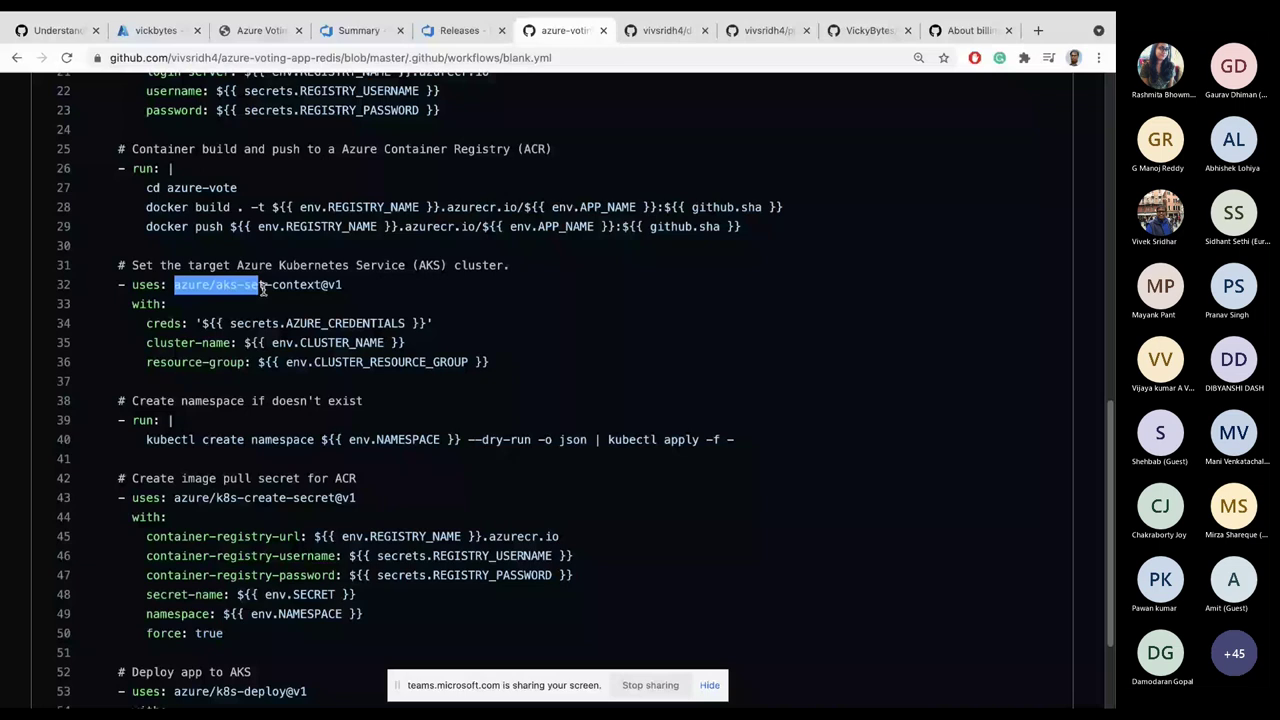
{"action": "left_click_drag", "start_coordinate": [125, 285], "coordinate": [322, 285]}
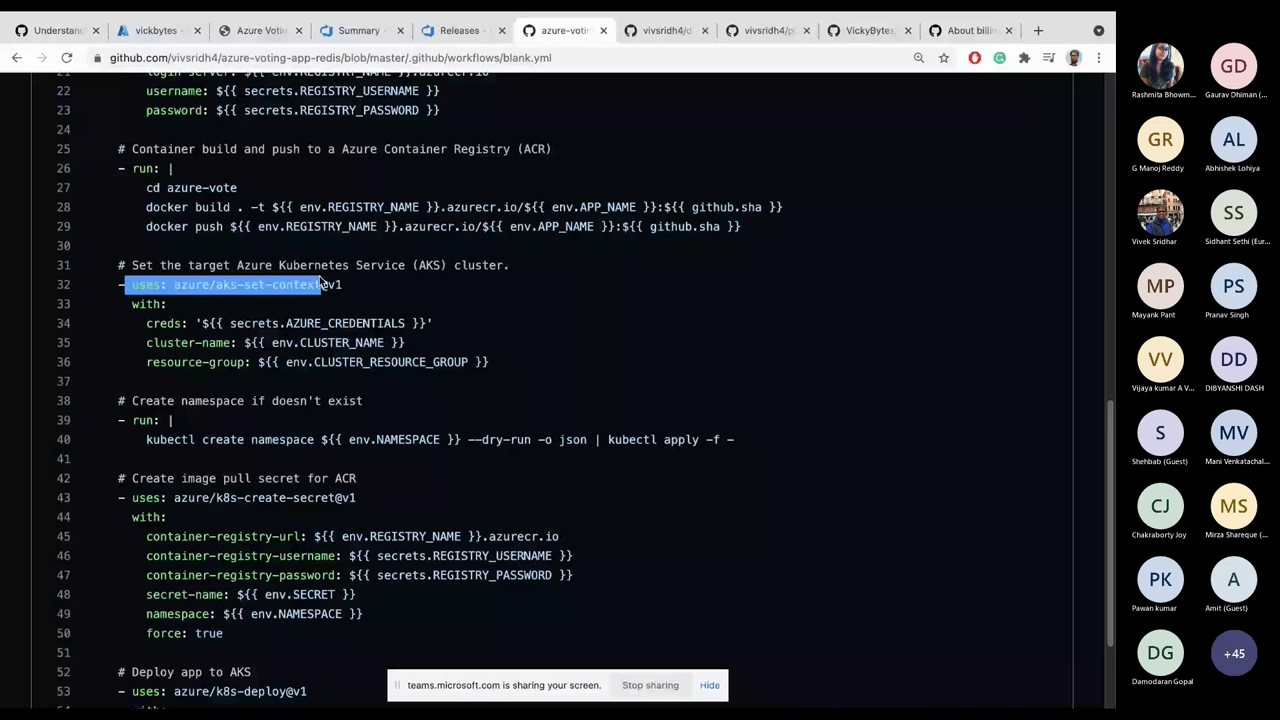
{"action": "left_click_drag", "start_coordinate": [174, 285], "coordinate": [318, 284]}
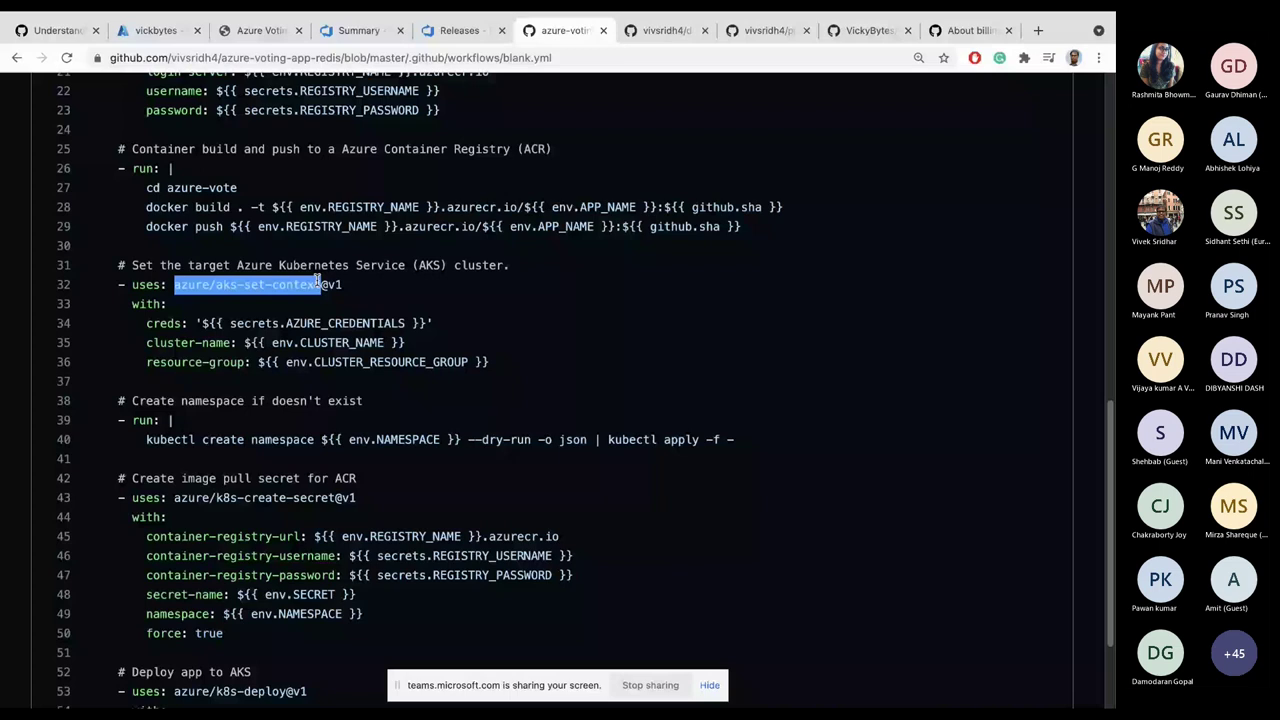
Step: Open the azure/aks-set-context repository on github.com in a new Incognito window
{"action": "key", "text": "super+shift+n"}
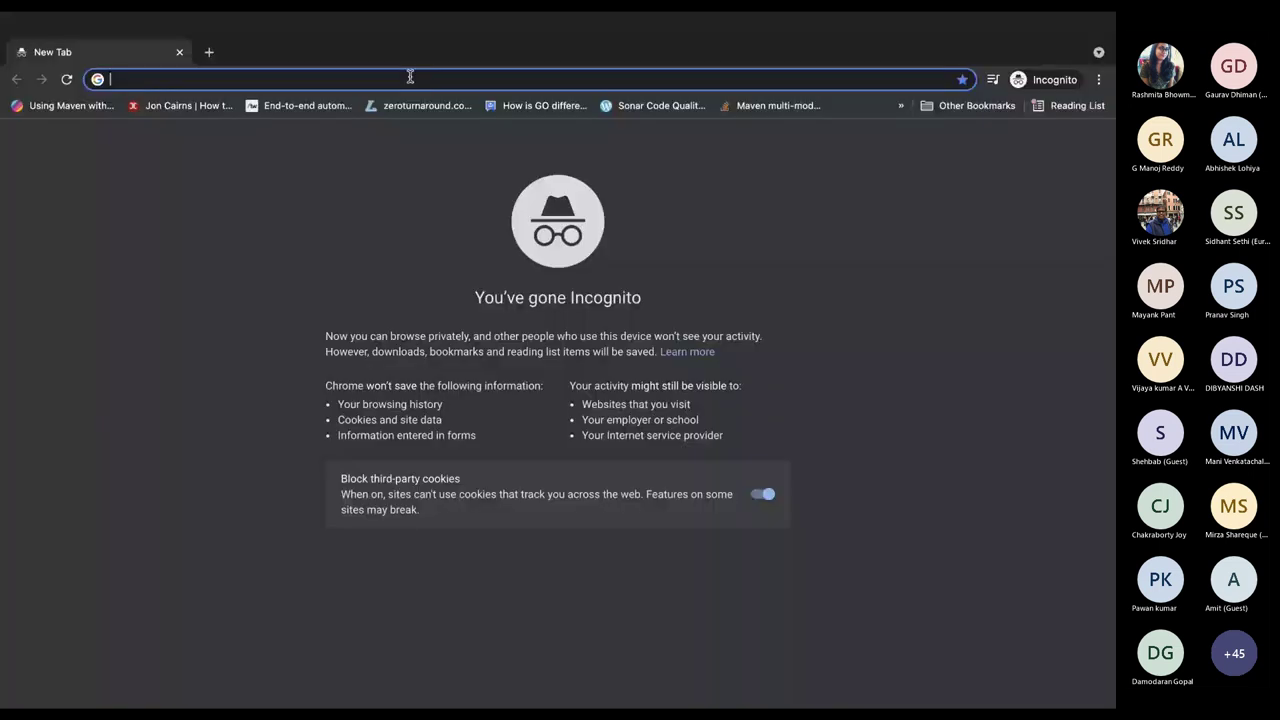
{"action": "type", "text": "gi"}
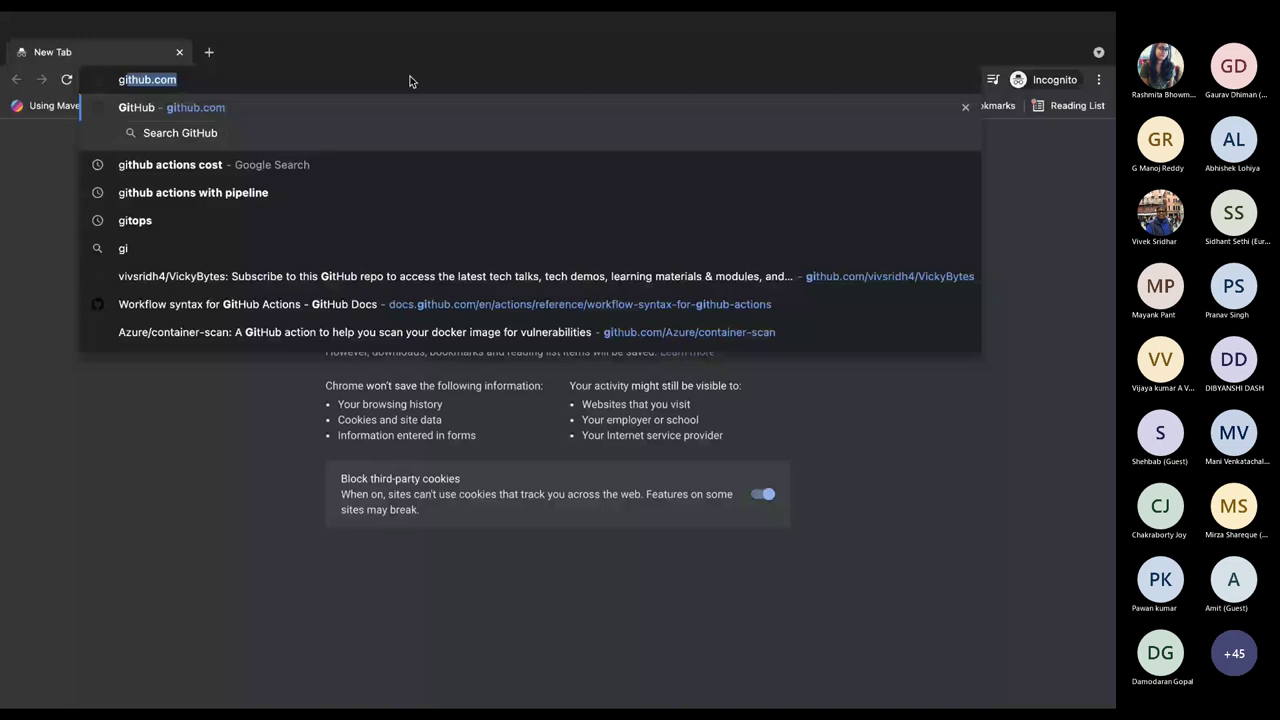
{"action": "key", "text": "super+v"}
{"action": "key", "text": "Return"}
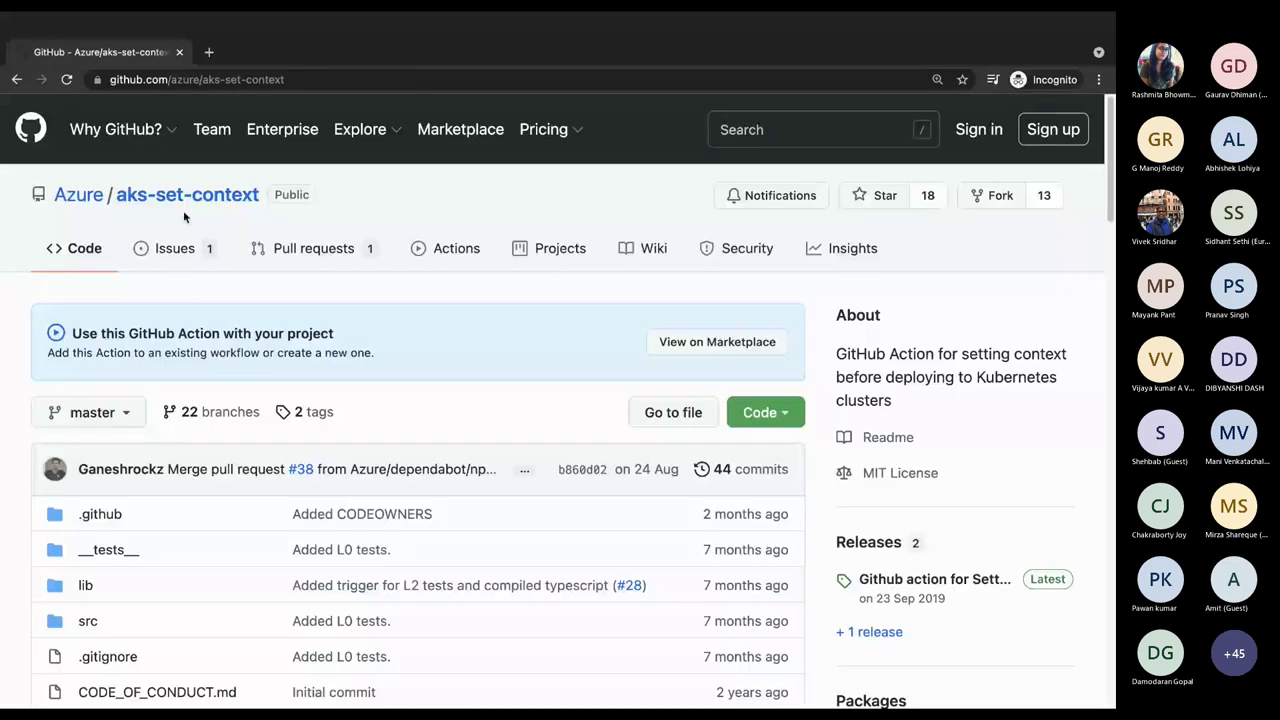
Step: Open action.yml from the repository's file list, examine its inputs, and highlight the lib/login.js entry point
{"action": "scroll", "coordinate": [240, 215], "scroll_direction": "down", "scroll_amount": 1}
{"action": "scroll", "coordinate": [240, 215], "scroll_direction": "down", "scroll_amount": 2}
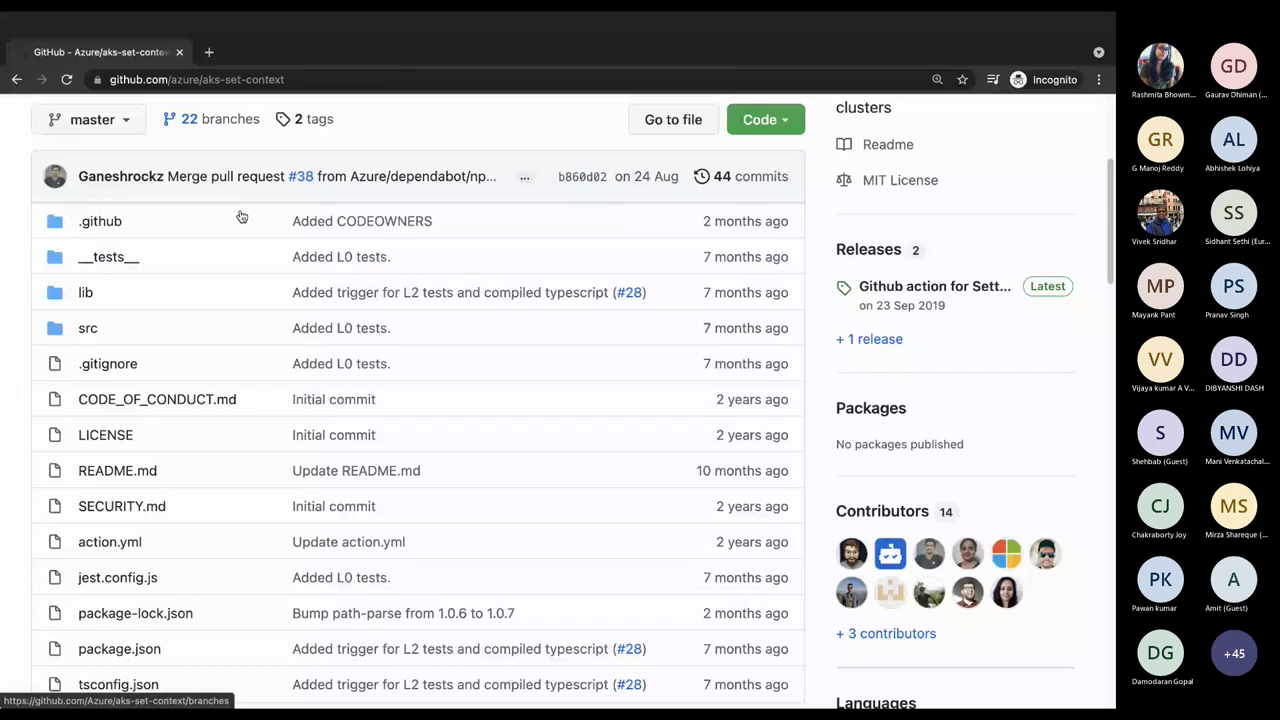
{"action": "scroll", "coordinate": [210, 413], "scroll_direction": "down", "scroll_amount": 1}
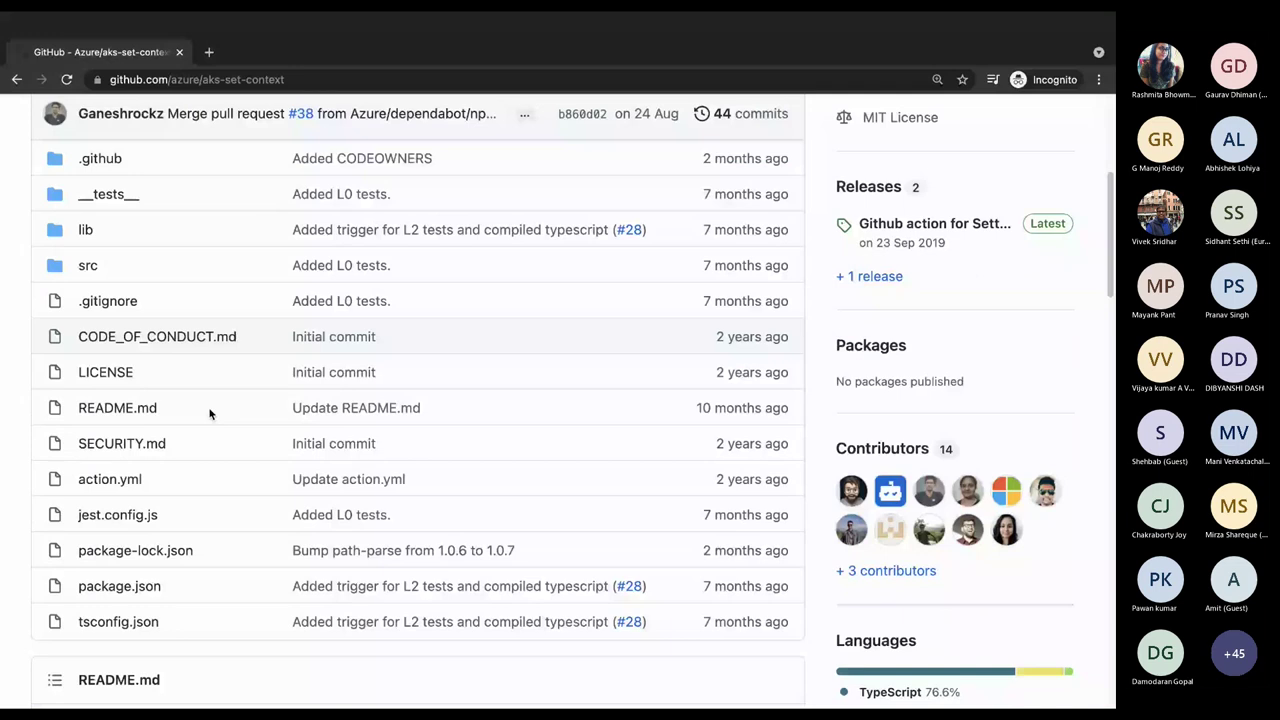
{"action": "scroll", "coordinate": [118, 488], "scroll_direction": "up", "scroll_amount": 1}
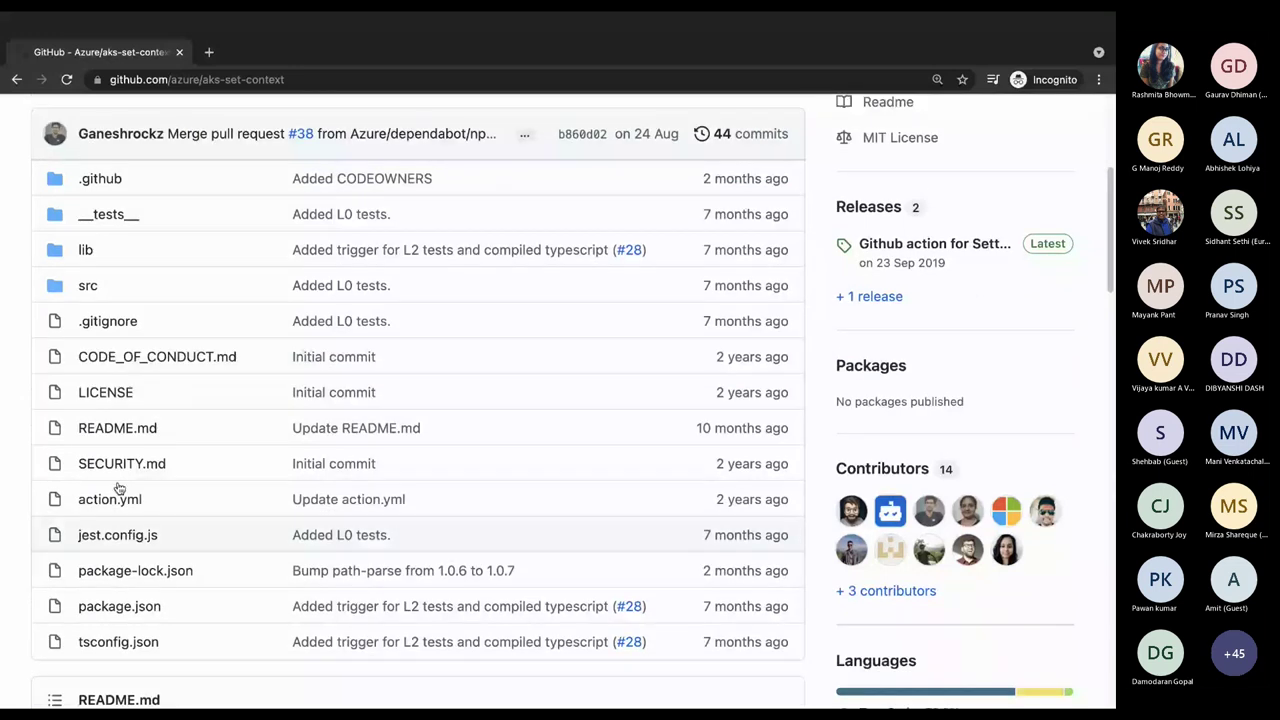
{"action": "left_click", "coordinate": [112, 497]}
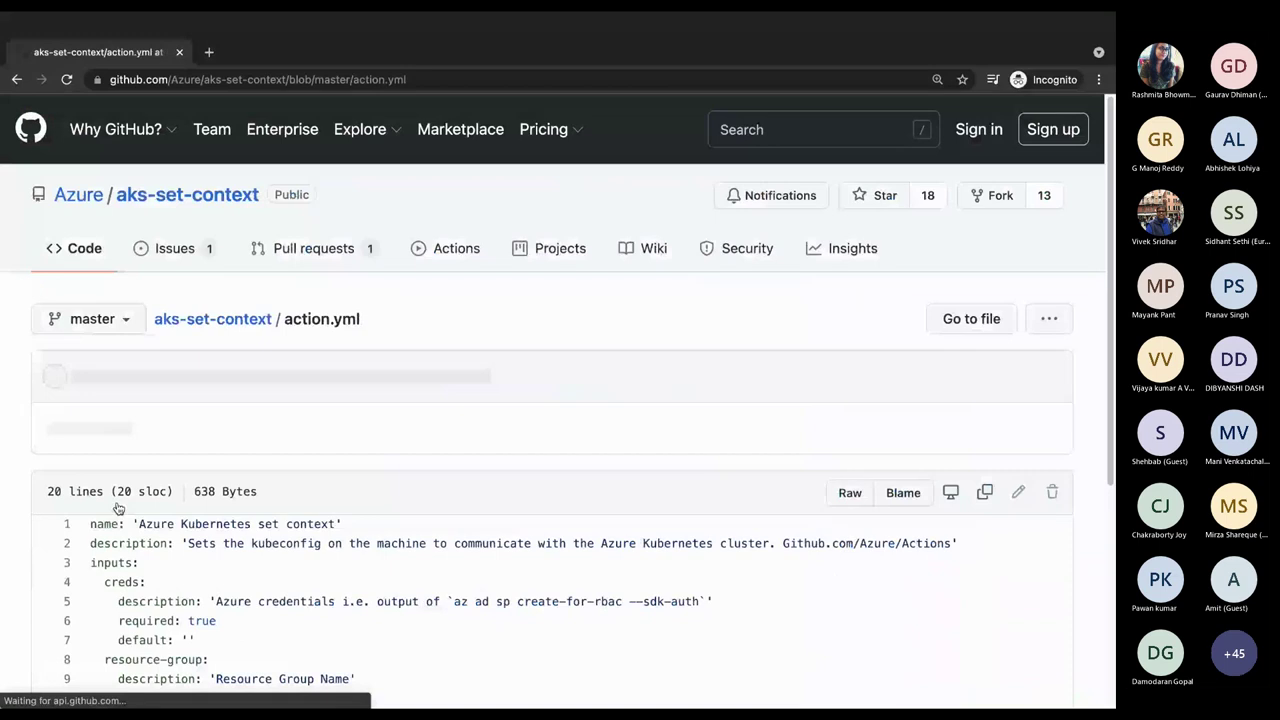
{"action": "scroll", "coordinate": [215, 460], "scroll_direction": "down", "scroll_amount": 3}
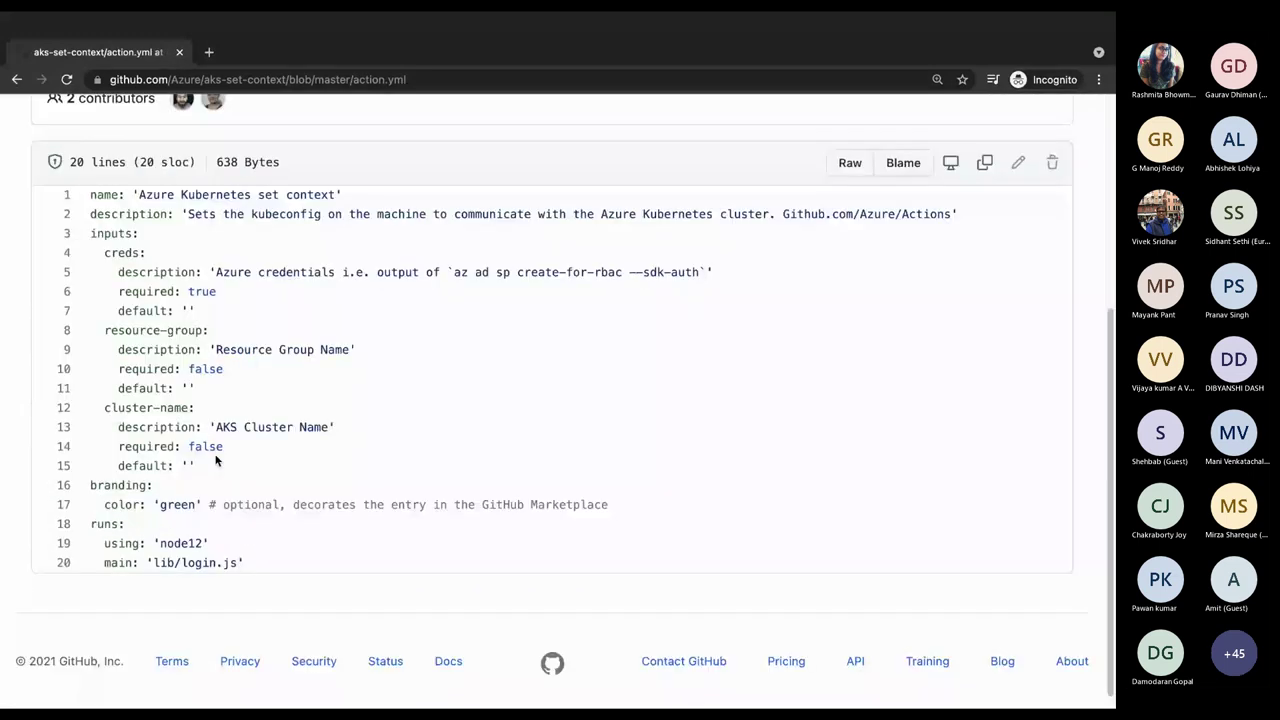
{"action": "scroll", "coordinate": [128, 578], "scroll_direction": "up", "scroll_amount": 1}
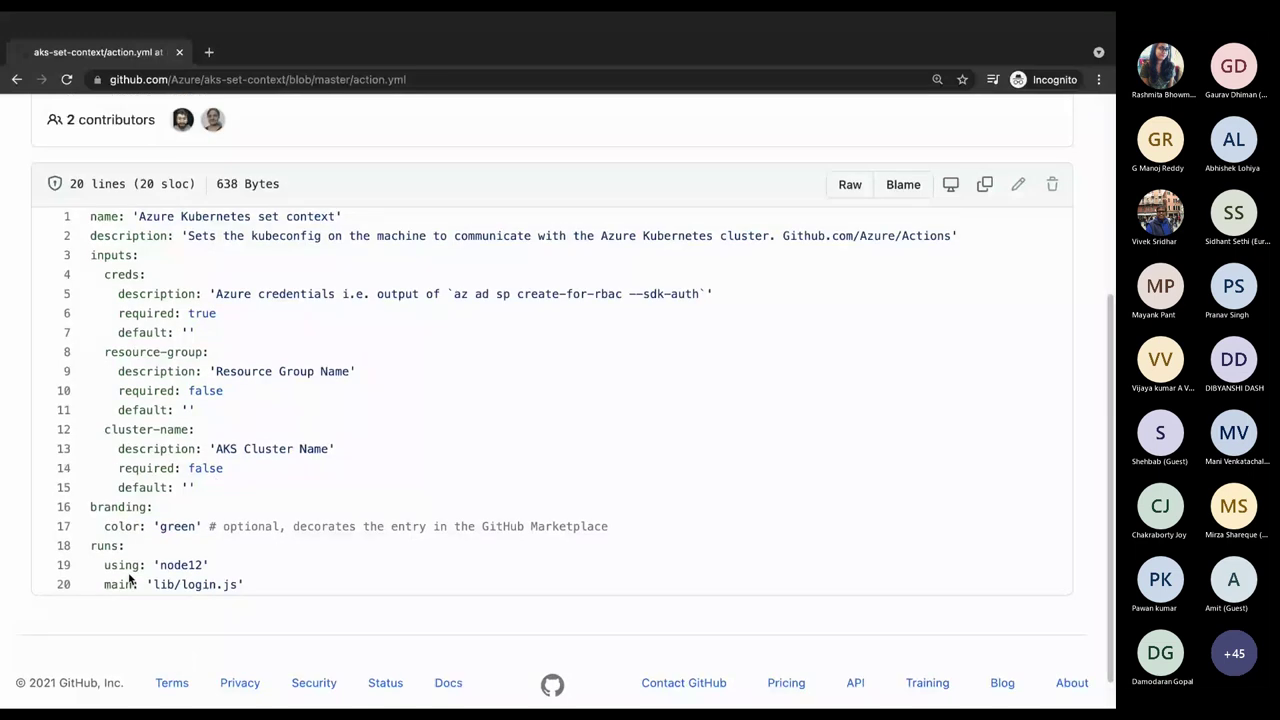
{"action": "left_click_drag", "start_coordinate": [160, 584], "coordinate": [251, 590]}
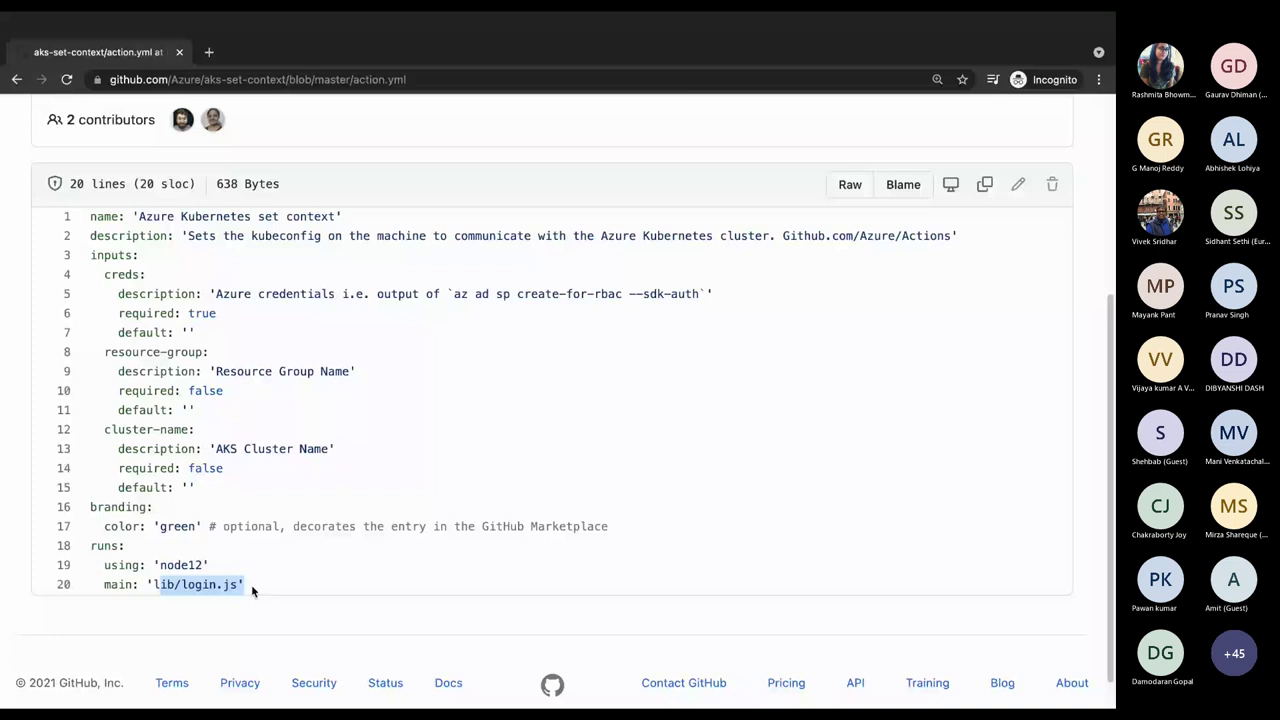
Step: Open login.js in the repository's lib folder and look through its kubeconfig functions
{"action": "scroll", "coordinate": [151, 270], "scroll_direction": "up", "scroll_amount": 3}
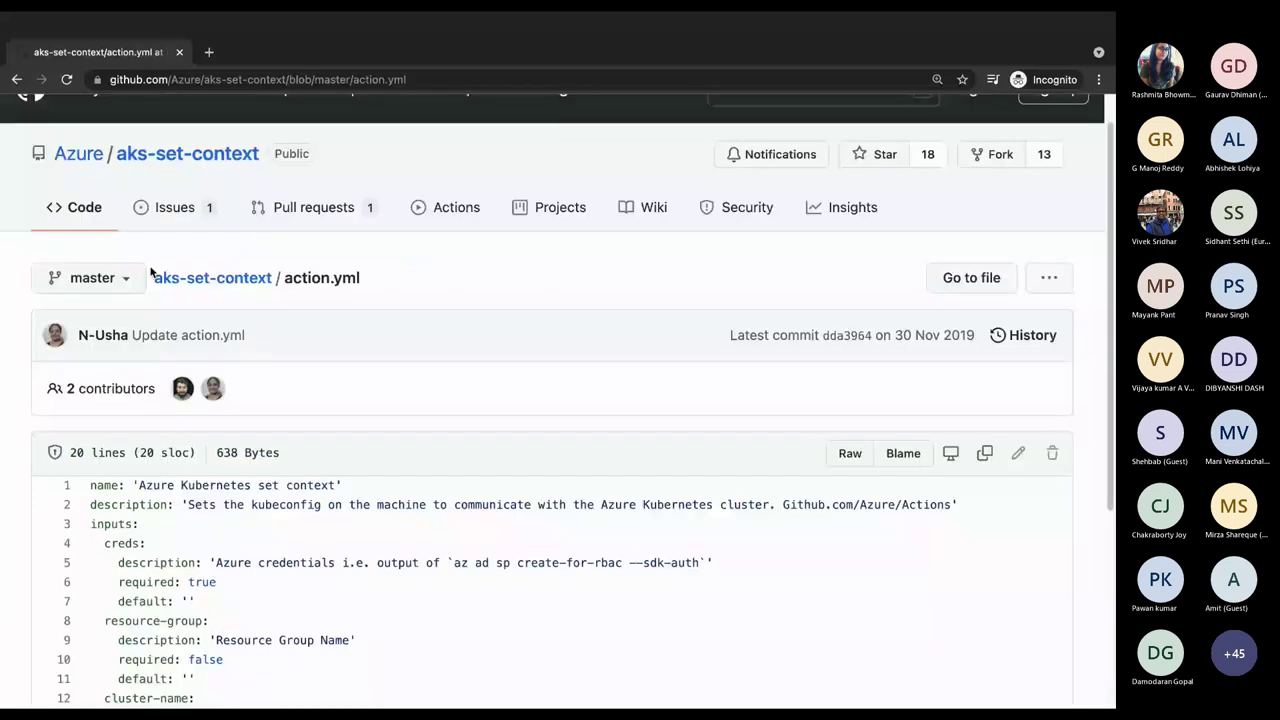
{"action": "left_click", "coordinate": [158, 277]}
{"action": "left_click", "coordinate": [86, 390]}
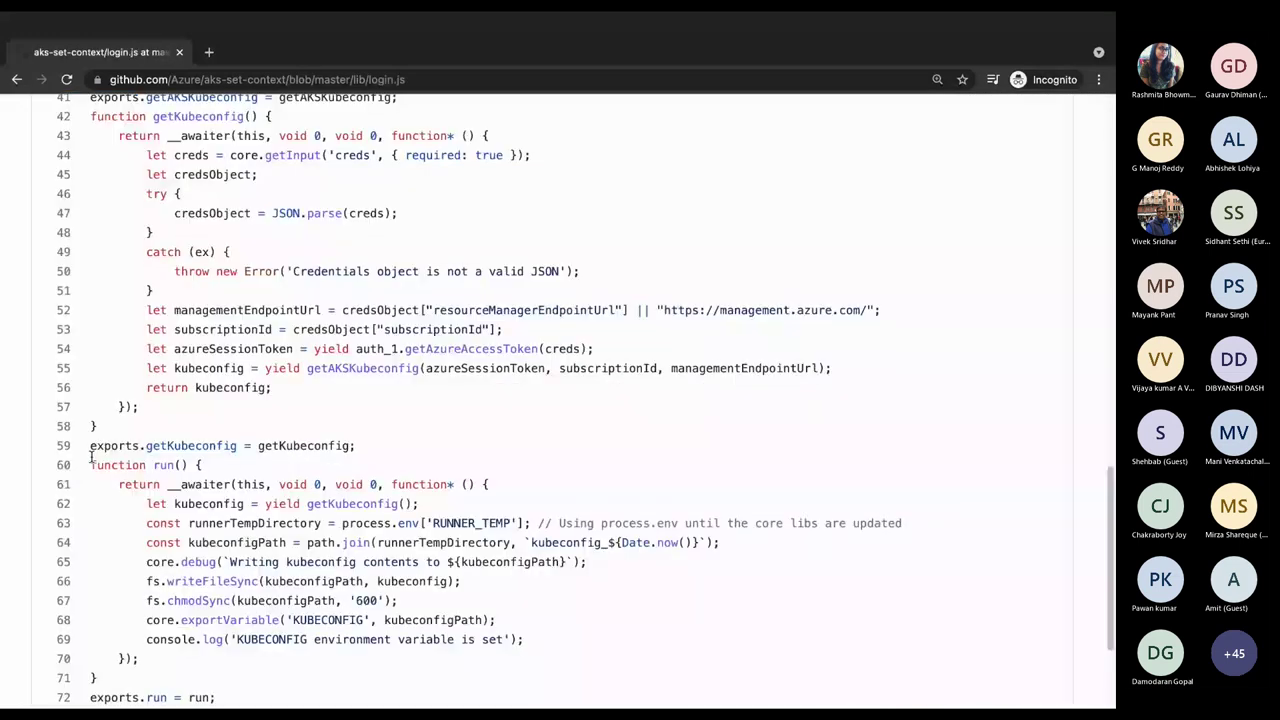
{"action": "scroll", "coordinate": [91, 457], "scroll_direction": "up", "scroll_amount": 15}
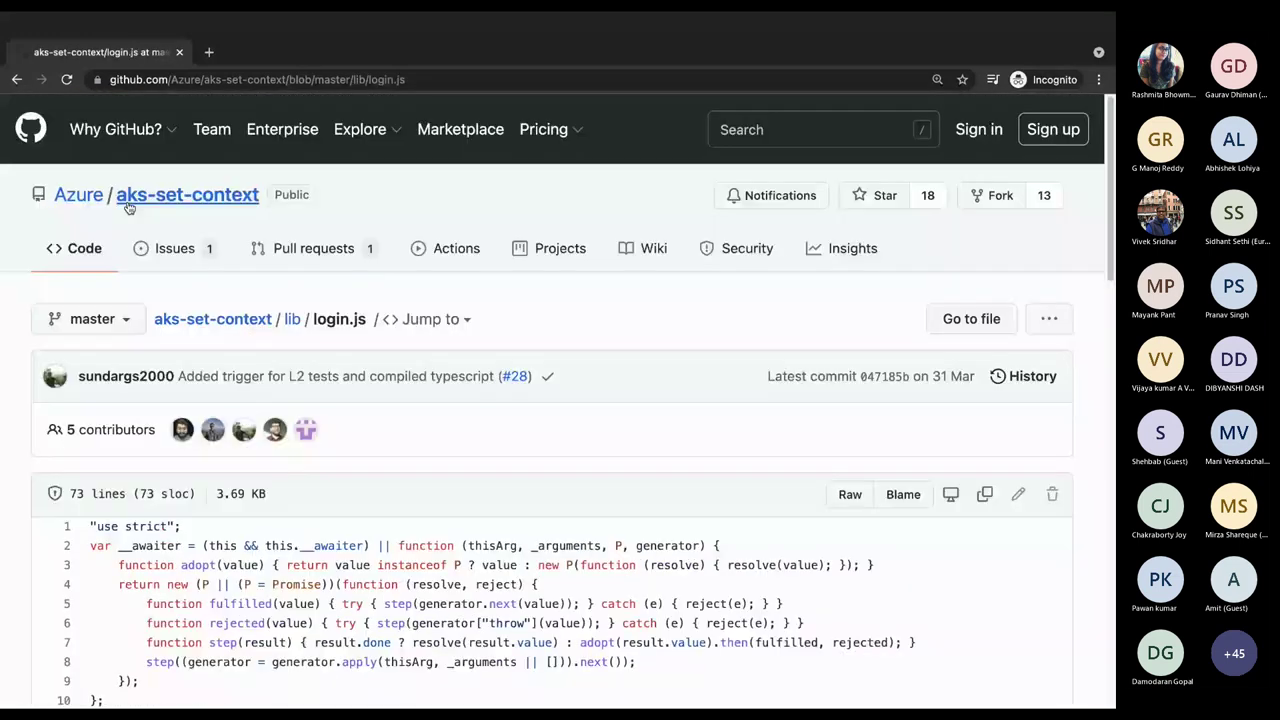
Step: Return to the aks-set-context repository's main page, view the start of its README, and reopen action.yml
{"action": "left_click", "coordinate": [174, 200]}
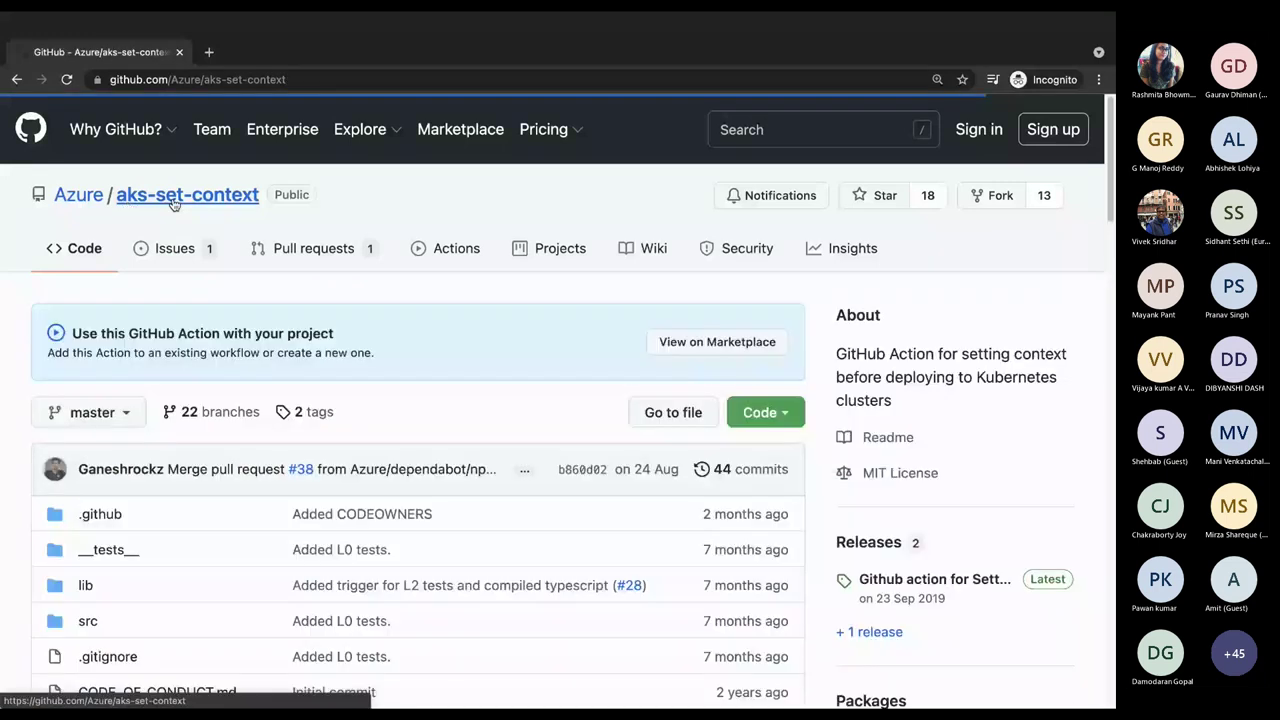
{"action": "scroll", "coordinate": [253, 410], "scroll_direction": "down", "scroll_amount": 6}
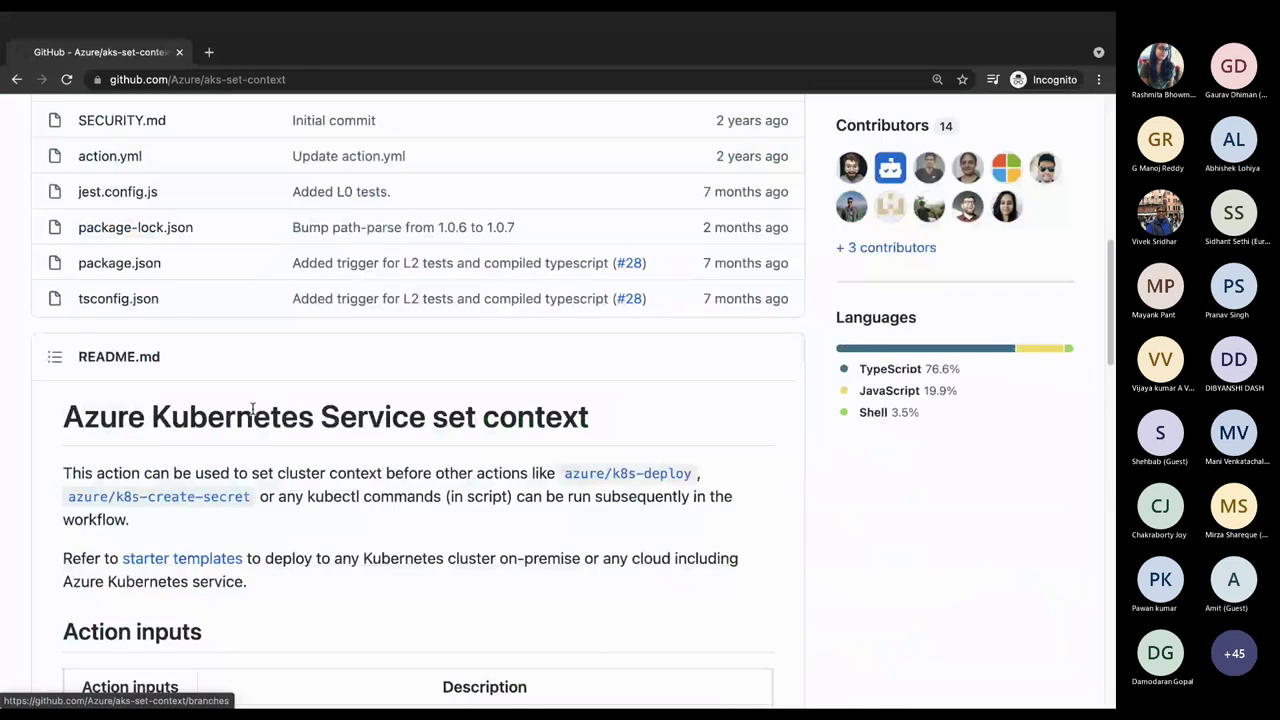
{"action": "scroll", "coordinate": [131, 424], "scroll_direction": "up", "scroll_amount": 3}
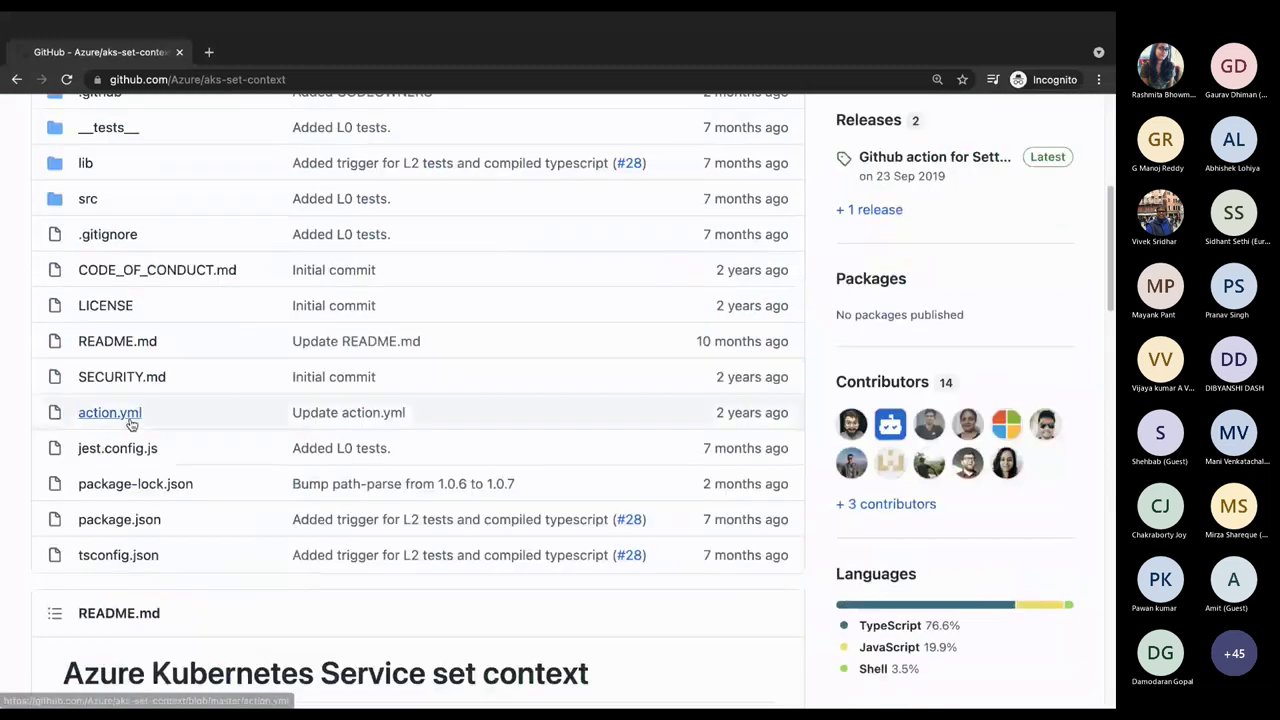
{"action": "left_click", "coordinate": [131, 424]}
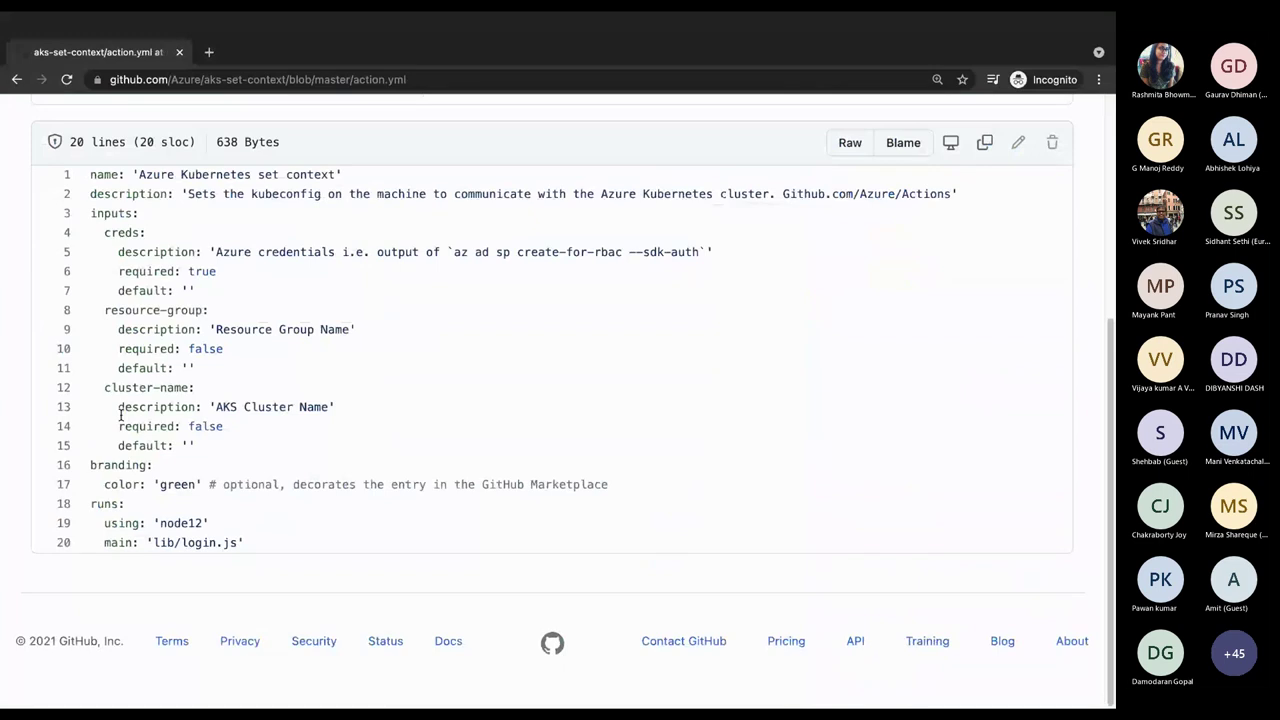
Step: Return to the blank.yml workflow file in azure-voting-app-redis, review its steps, and highlight the "Deploy app to AKS" comment
{"action": "scroll", "coordinate": [116, 495], "scroll_direction": "up", "scroll_amount": 1}
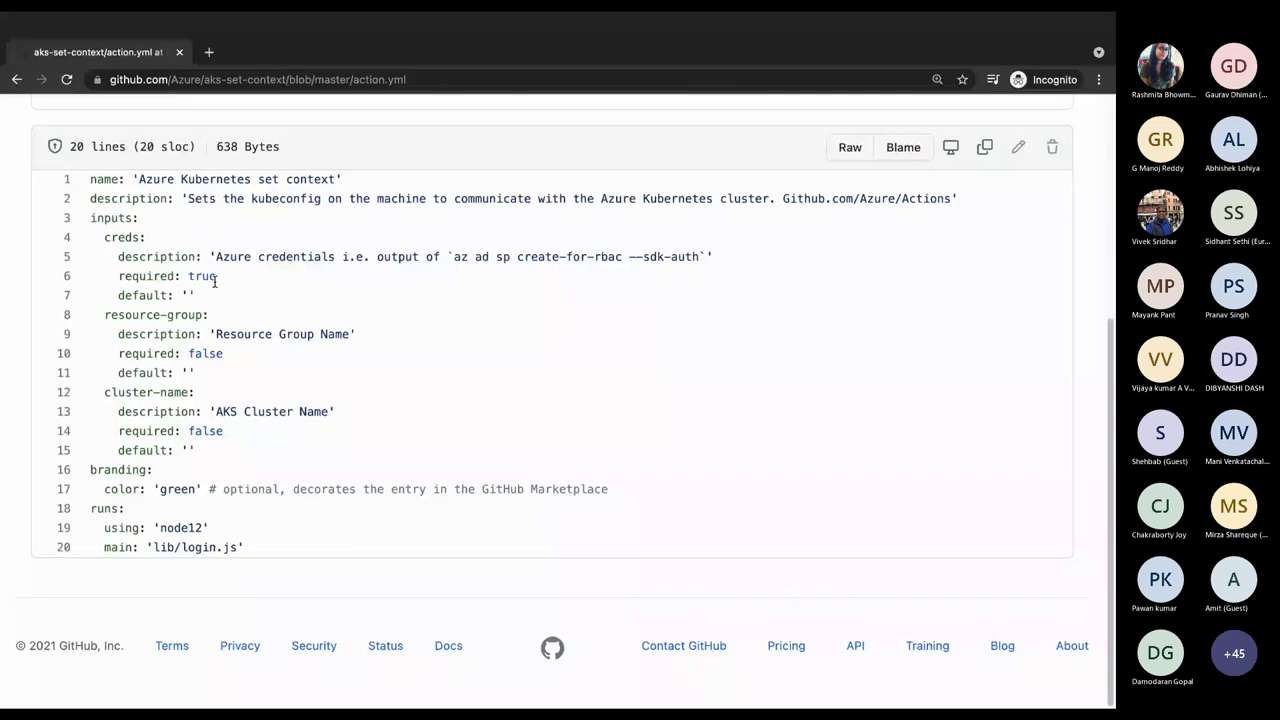
{"action": "key", "text": "super+Tab"}
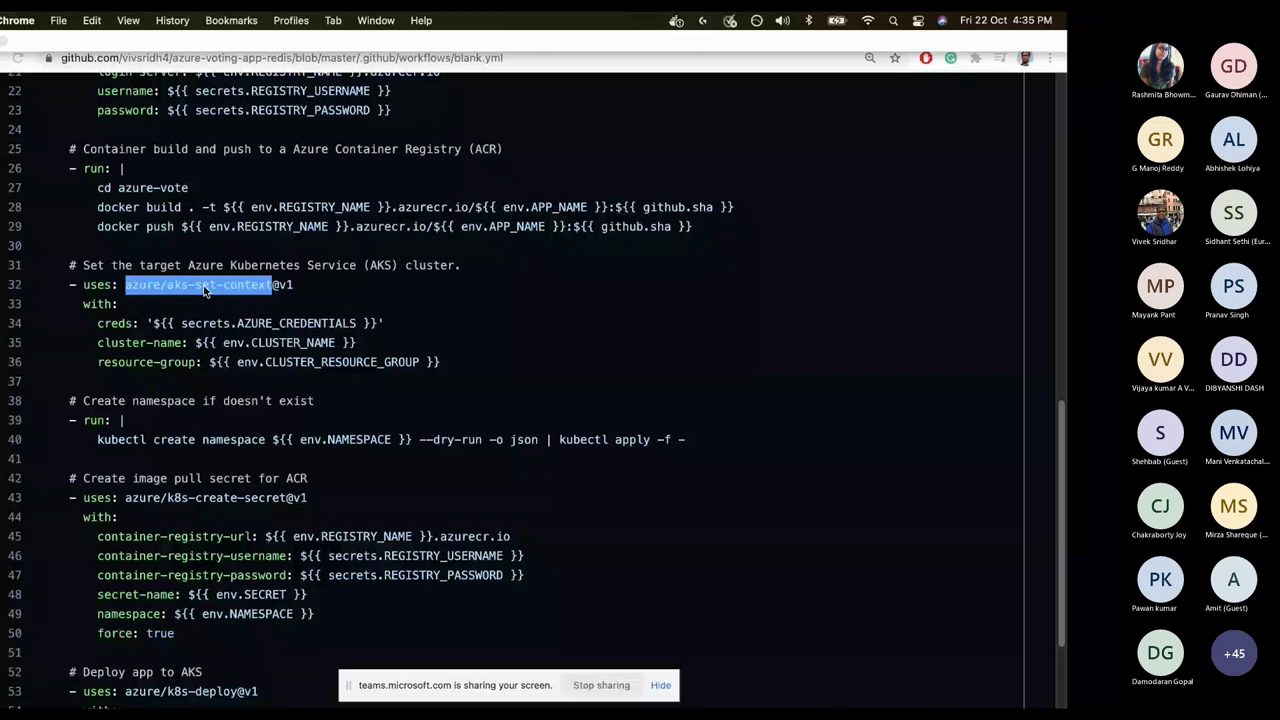
{"action": "scroll", "coordinate": [345, 350], "scroll_direction": "down", "scroll_amount": 3}
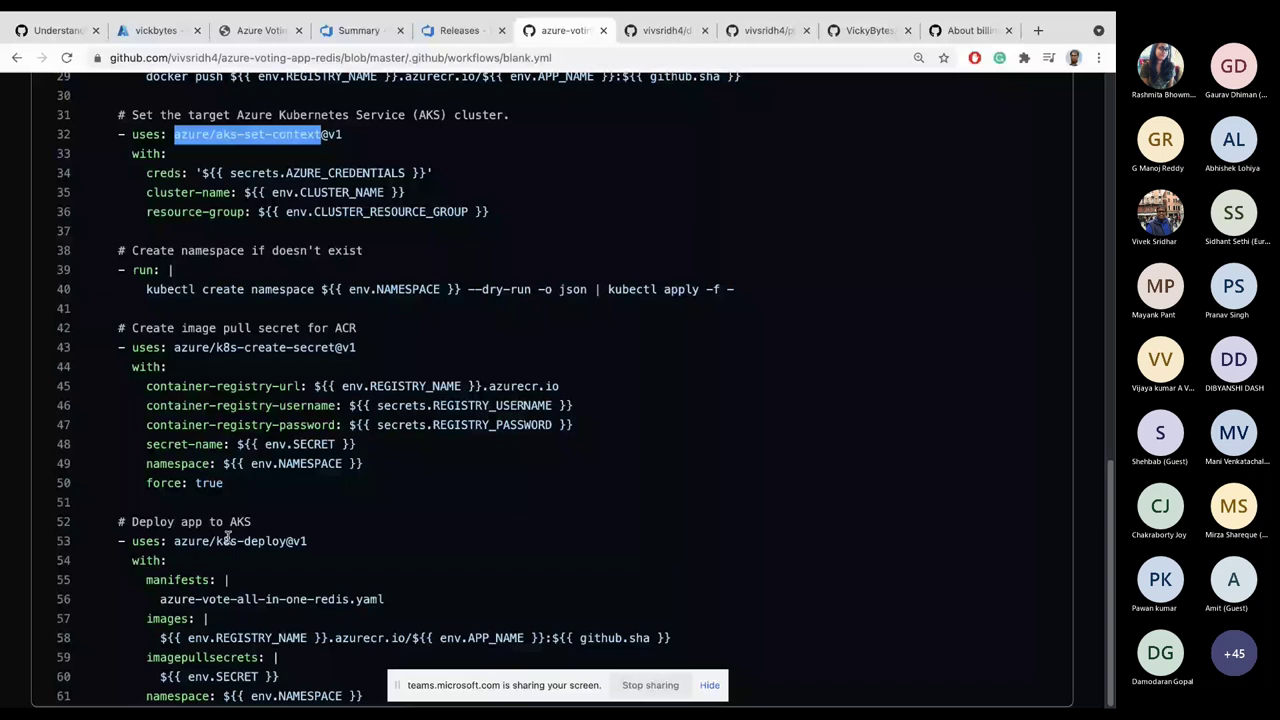
{"action": "scroll", "coordinate": [227, 538], "scroll_direction": "up", "scroll_amount": 10}
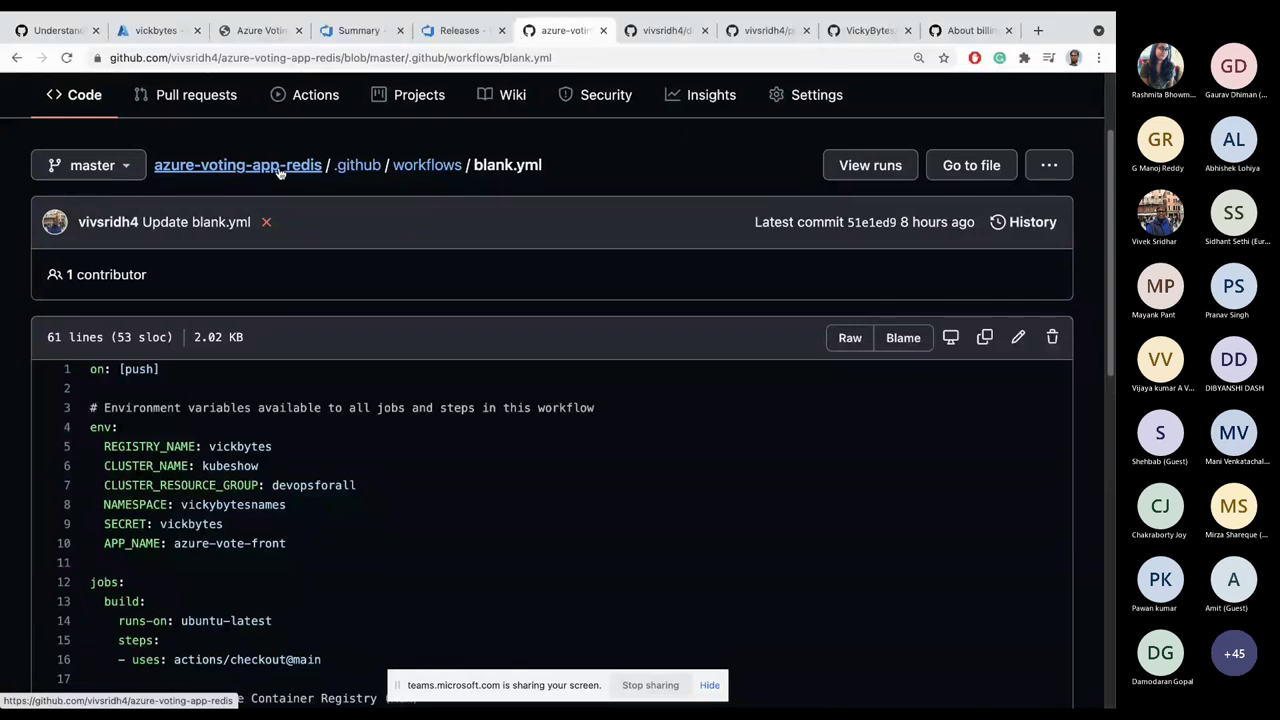
{"action": "scroll", "coordinate": [288, 446], "scroll_direction": "down", "scroll_amount": 10}
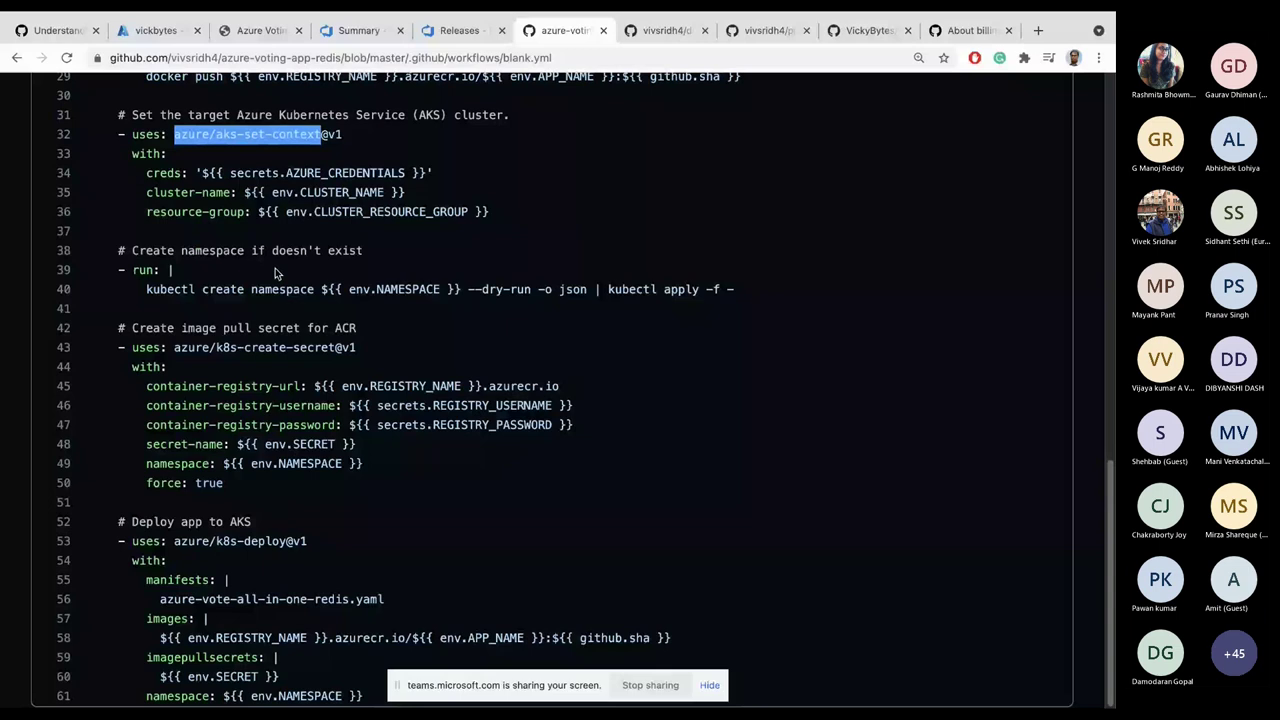
{"action": "left_click_drag", "start_coordinate": [138, 521], "coordinate": [281, 526]}
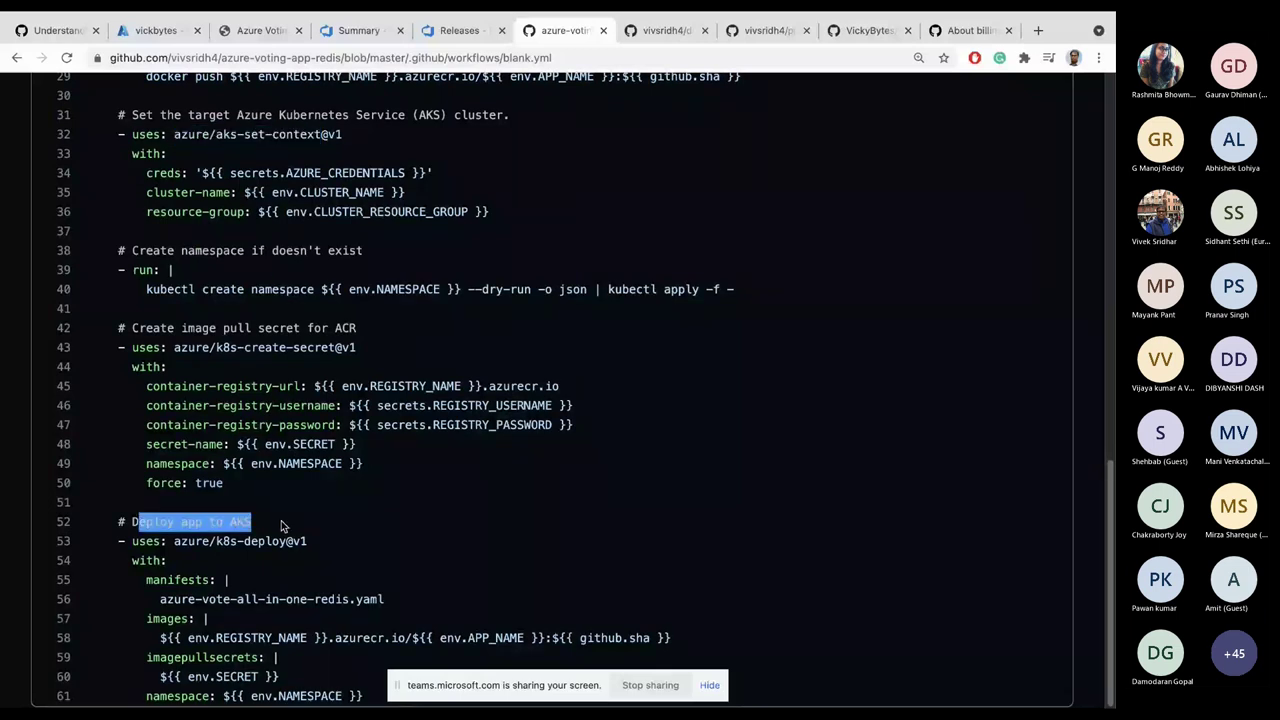
{"action": "scroll", "coordinate": [300, 546], "scroll_direction": "up", "scroll_amount": 10}
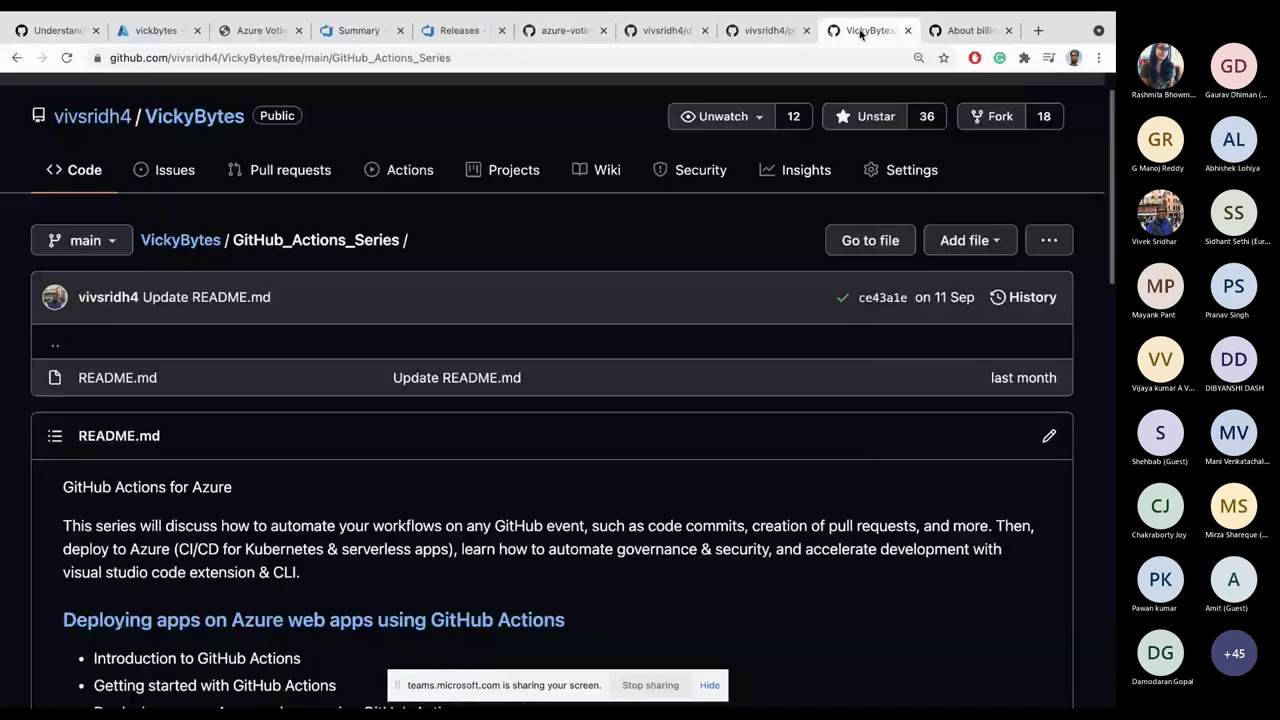
Step: Look through the VickyBytes GitHub_Actions_Series README, covering the session topics, source code, reference and video links, and the Hacks section
{"action": "left_click", "coordinate": [861, 31]}
{"action": "scroll", "coordinate": [503, 295], "scroll_direction": "down", "scroll_amount": 2}
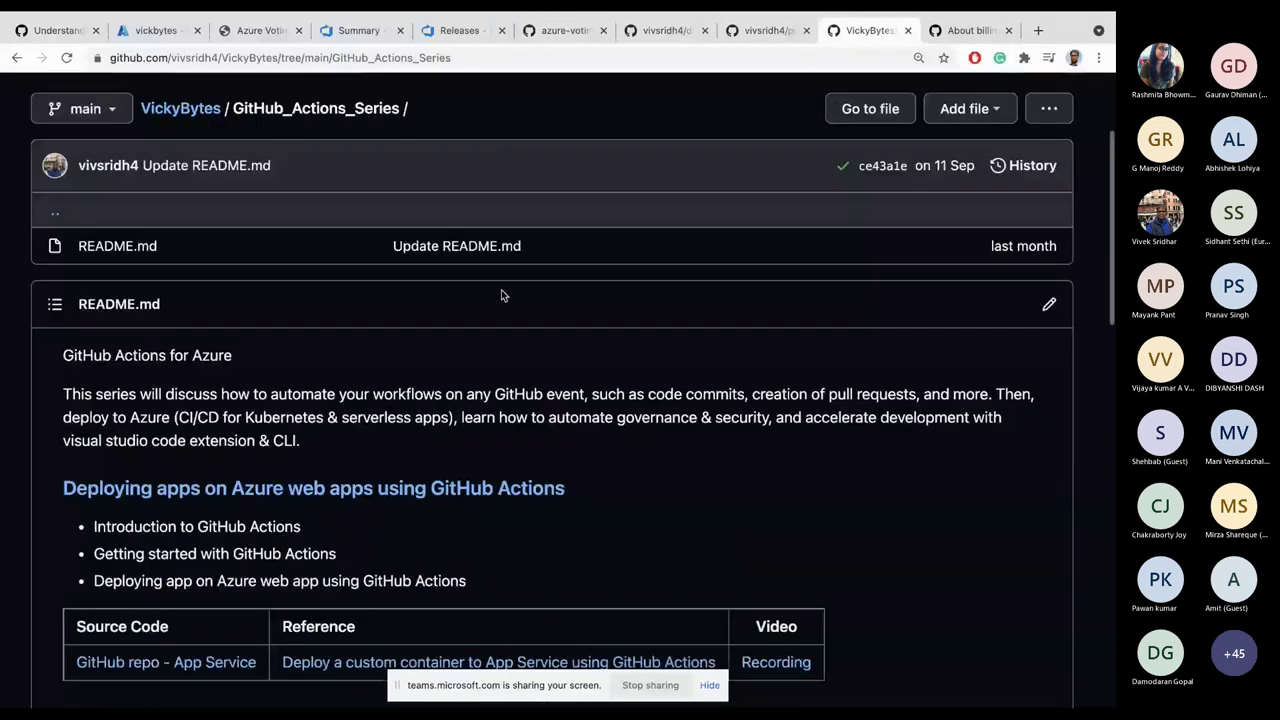
{"action": "scroll", "coordinate": [503, 295], "scroll_direction": "down", "scroll_amount": 1}
{"action": "scroll", "coordinate": [503, 295], "scroll_direction": "up", "scroll_amount": 3}
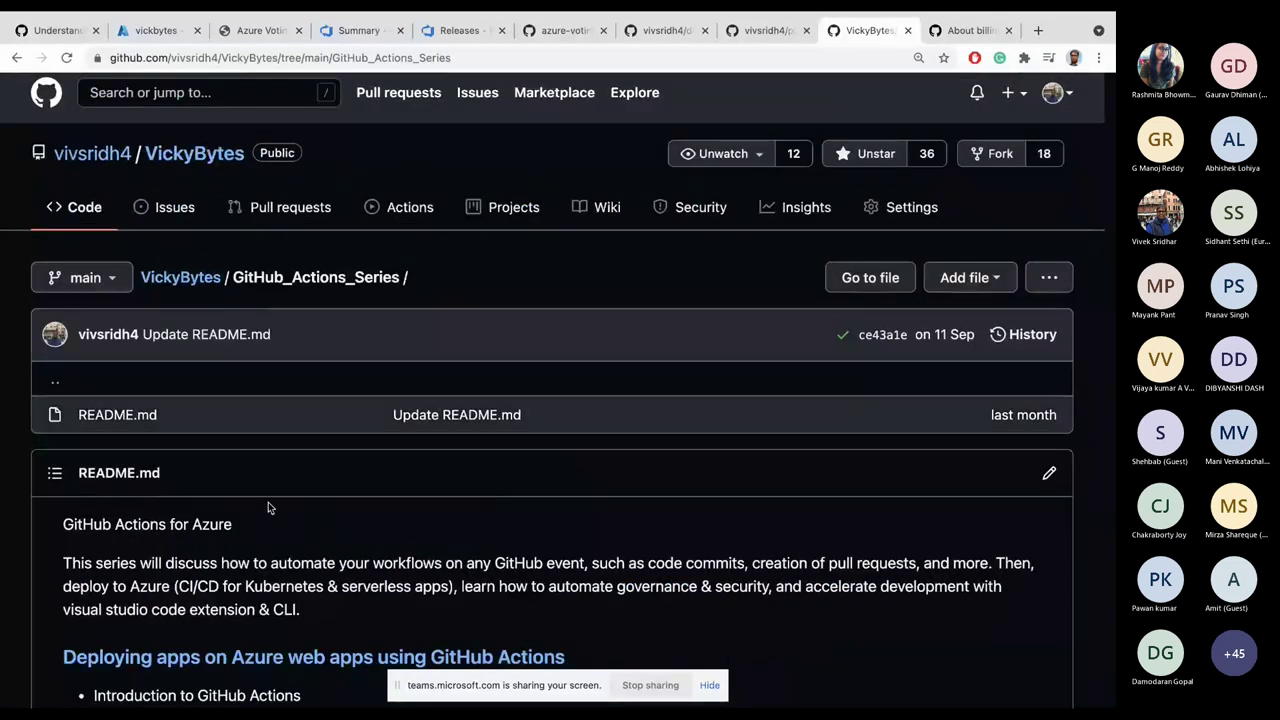
{"action": "scroll", "coordinate": [268, 505], "scroll_direction": "down", "scroll_amount": 1}
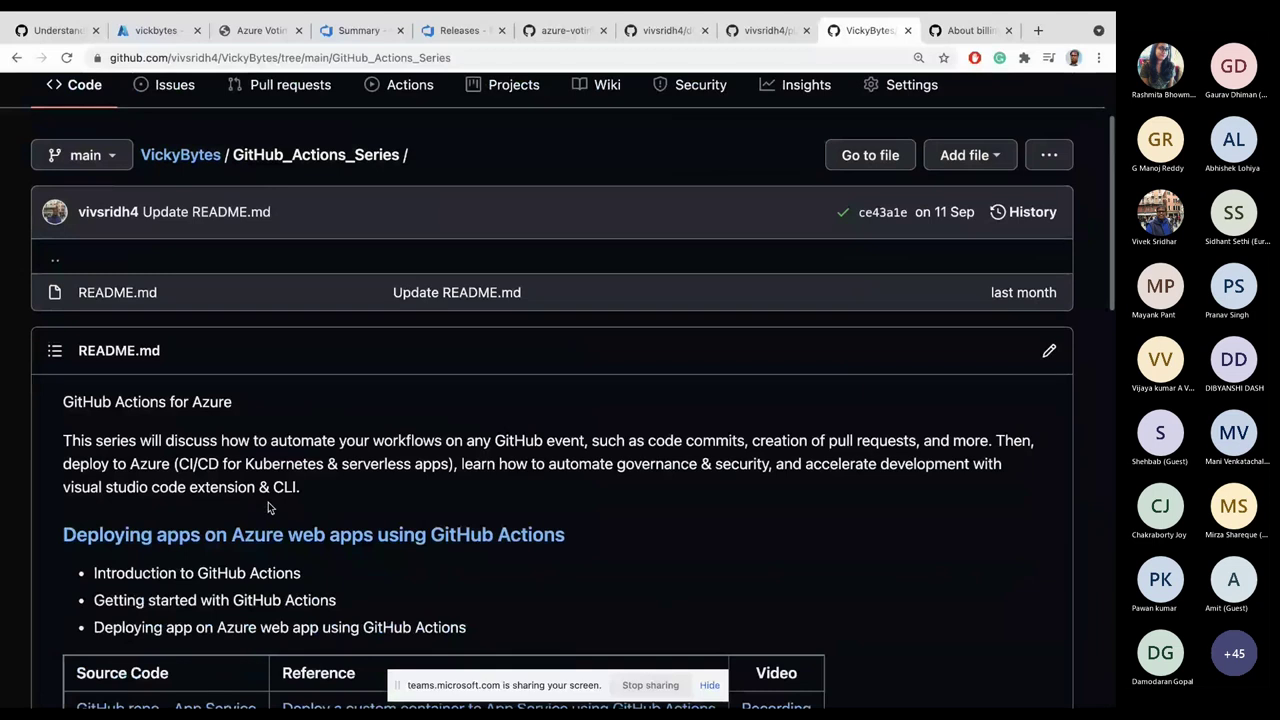
{"action": "scroll", "coordinate": [394, 452], "scroll_direction": "down", "scroll_amount": 3}
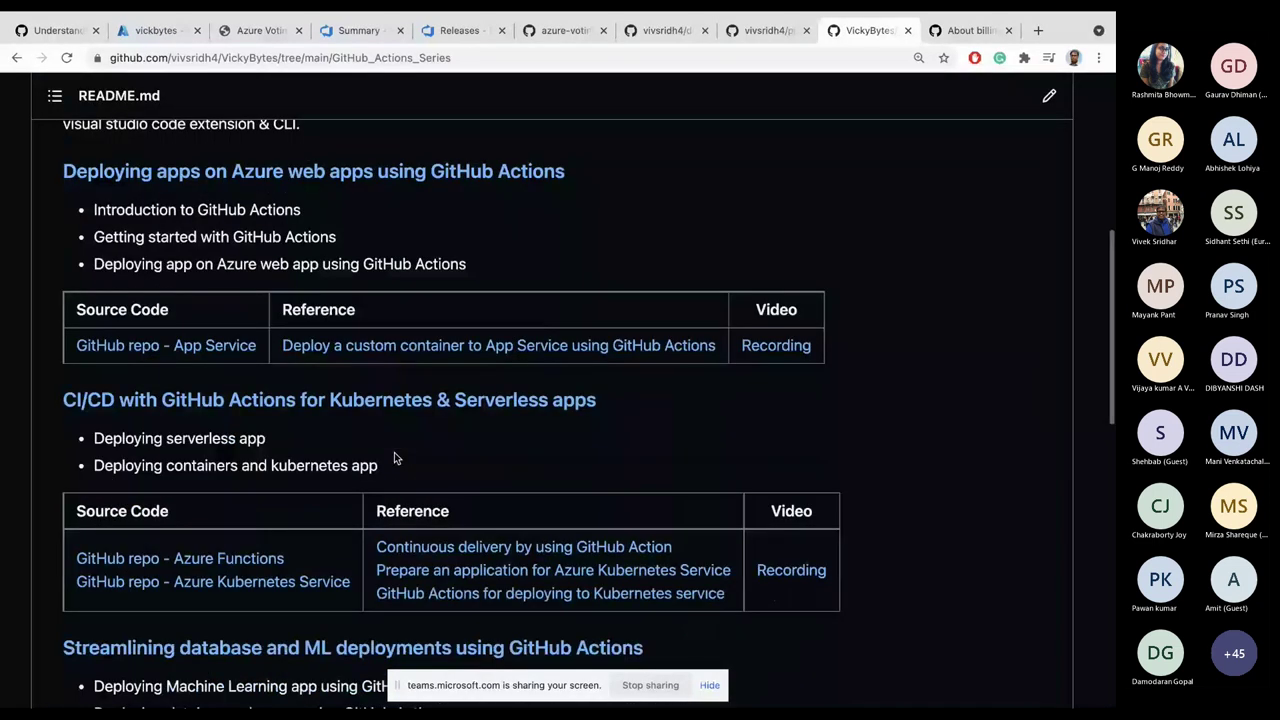
{"action": "scroll", "coordinate": [394, 458], "scroll_direction": "down", "scroll_amount": 1}
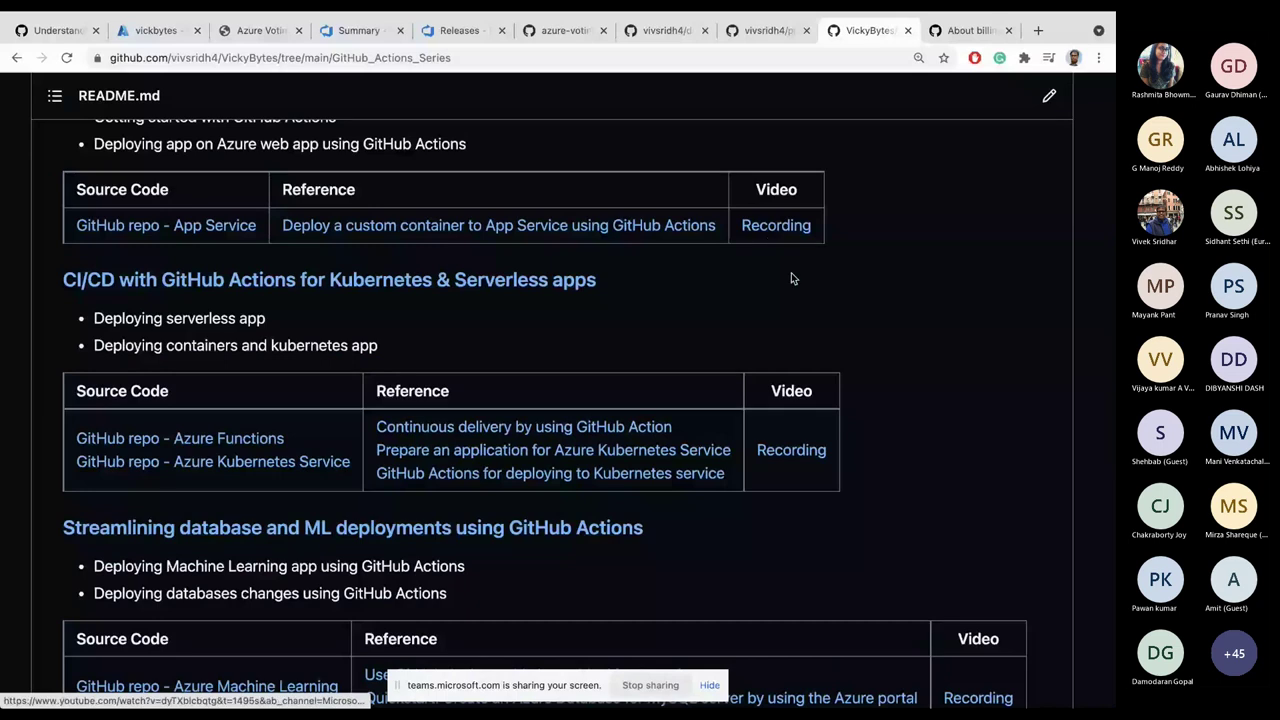
{"action": "scroll", "coordinate": [537, 418], "scroll_direction": "down", "scroll_amount": 1}
{"action": "scroll", "coordinate": [537, 418], "scroll_direction": "down", "scroll_amount": 2}
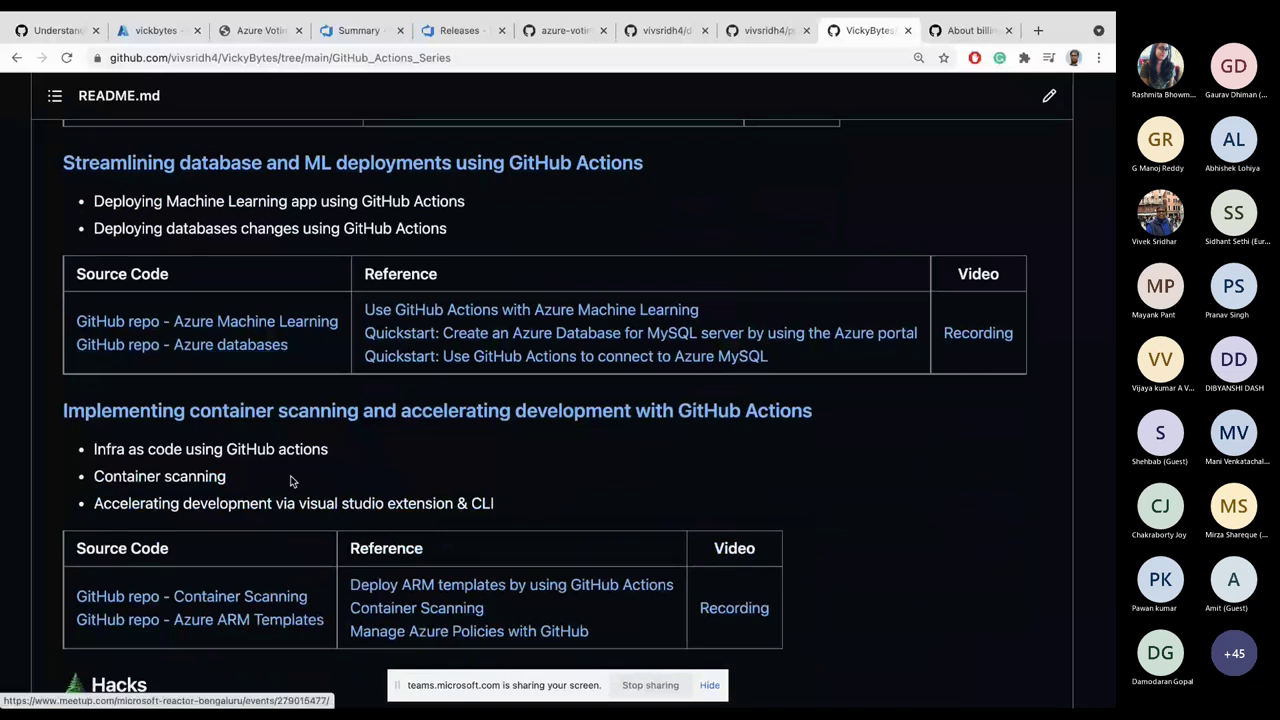
{"action": "scroll", "coordinate": [290, 481], "scroll_direction": "down", "scroll_amount": 4}
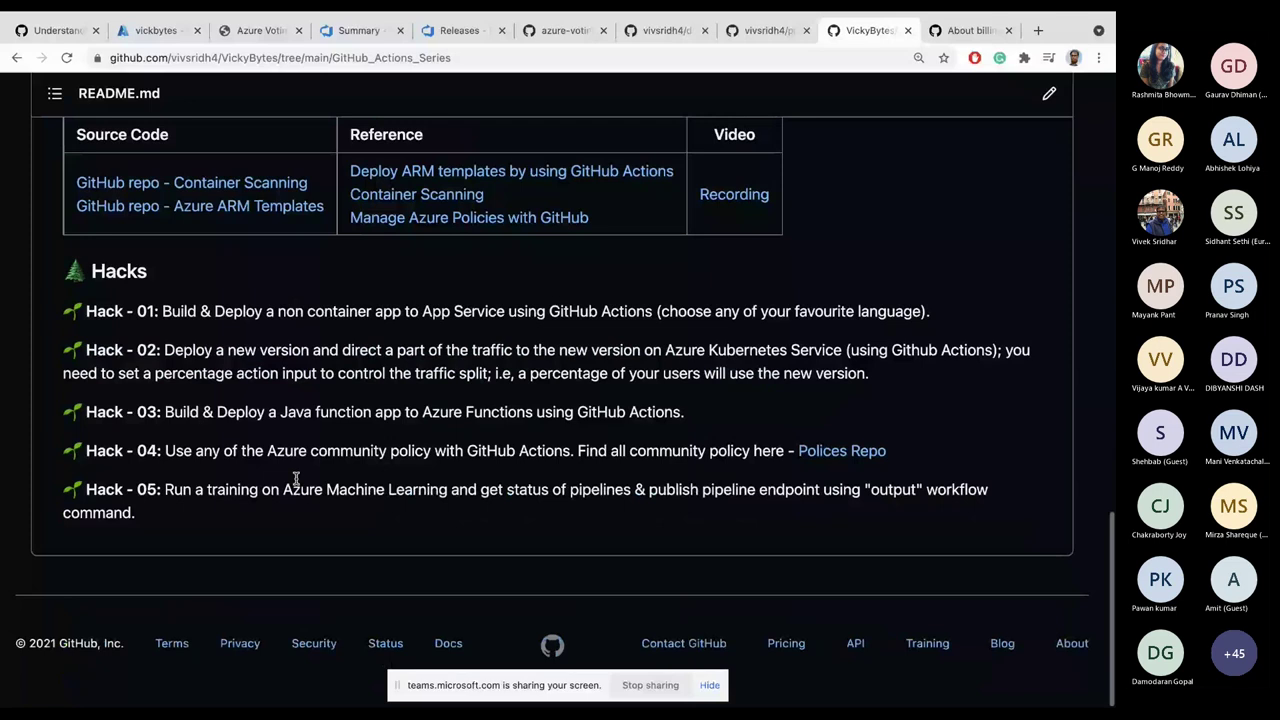
{"action": "scroll", "coordinate": [243, 434], "scroll_direction": "up", "scroll_amount": 1}
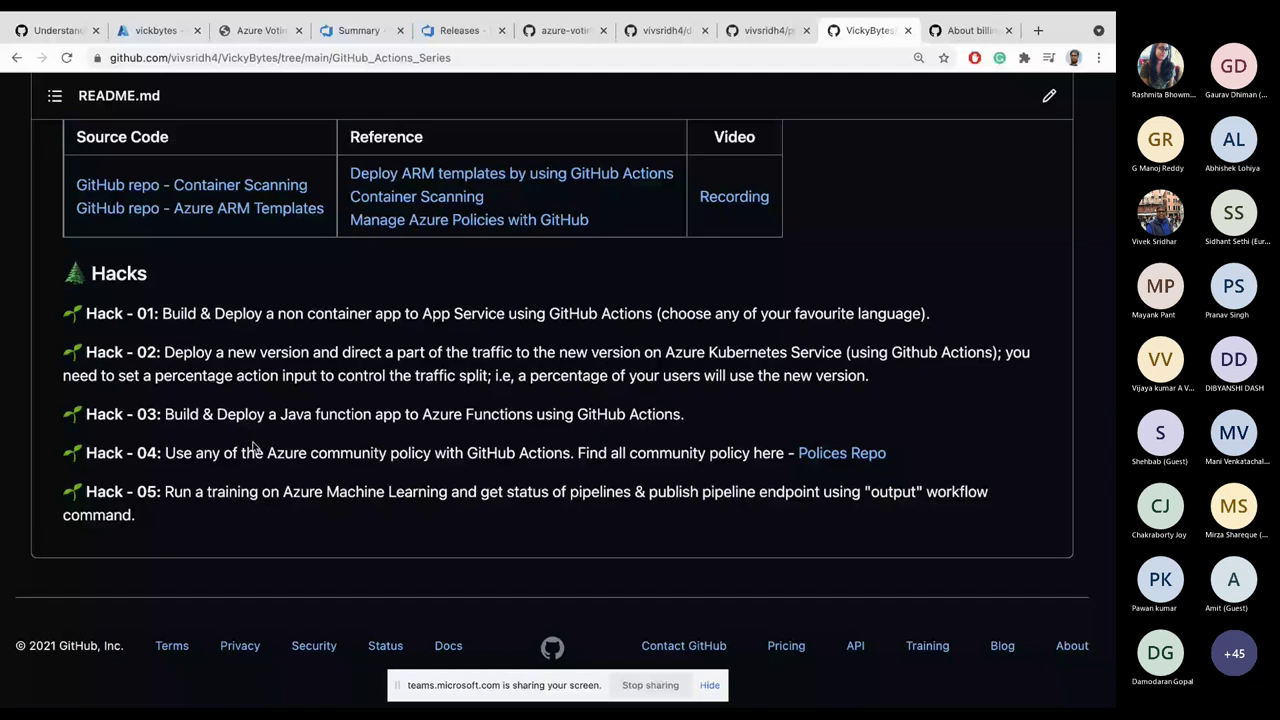
{"action": "scroll", "coordinate": [487, 422], "scroll_direction": "up", "scroll_amount": 20}
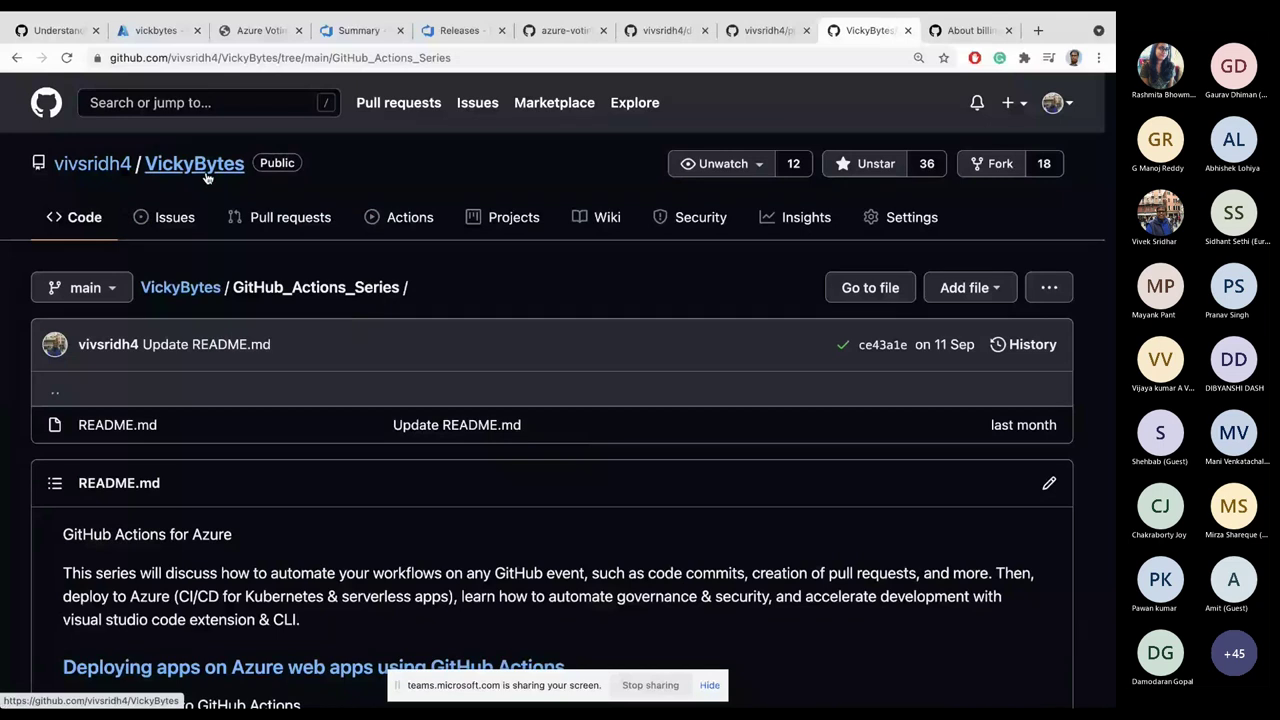
Step: Go back to the azure-voting-app-redis repository and open config_file.cfg in the azure-vote/azure-vote folder
{"action": "left_click", "coordinate": [558, 33]}
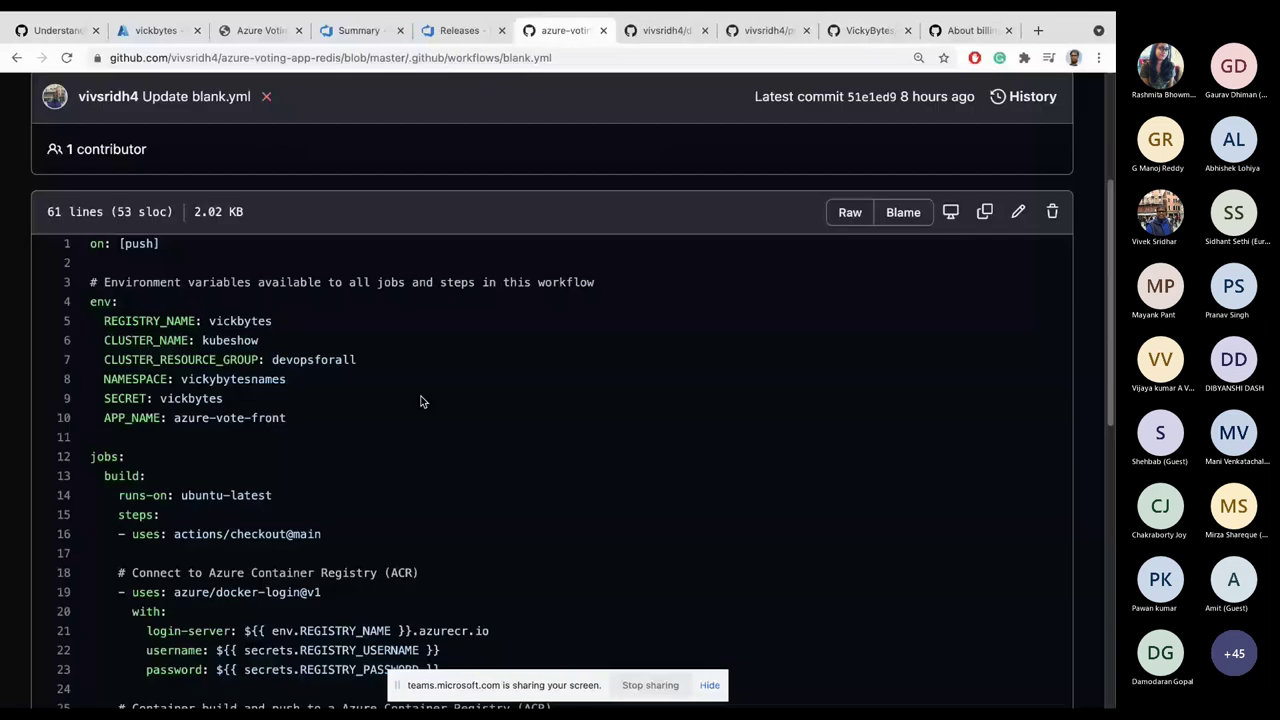
{"action": "scroll", "coordinate": [420, 401], "scroll_direction": "up", "scroll_amount": 3}
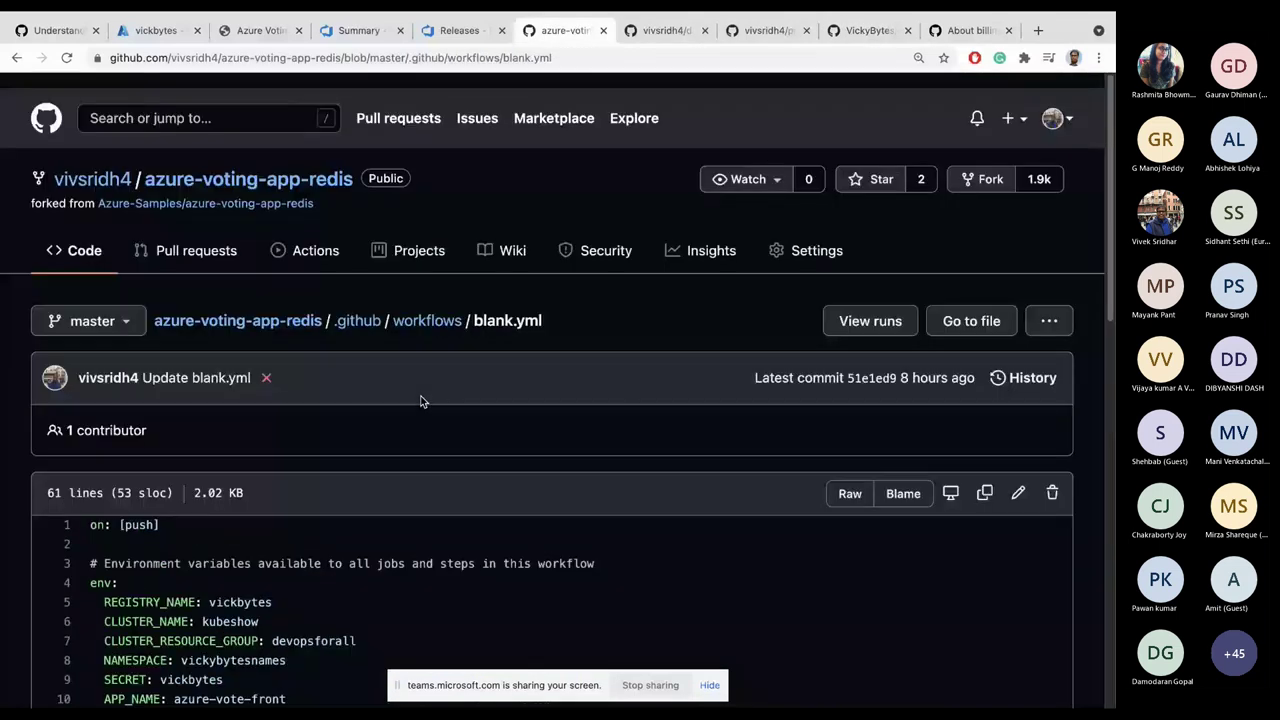
{"action": "scroll", "coordinate": [420, 401], "scroll_direction": "down", "scroll_amount": 1}
{"action": "left_click", "coordinate": [235, 313]}
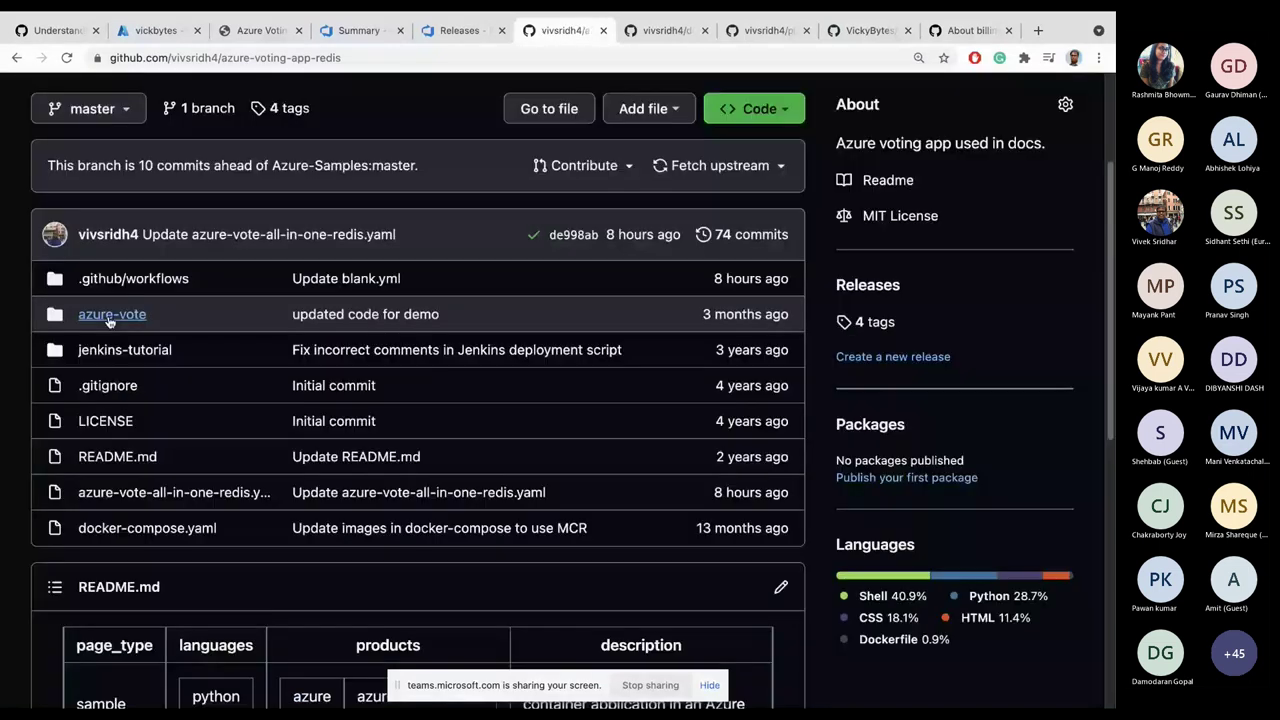
{"action": "left_click", "coordinate": [110, 314]}
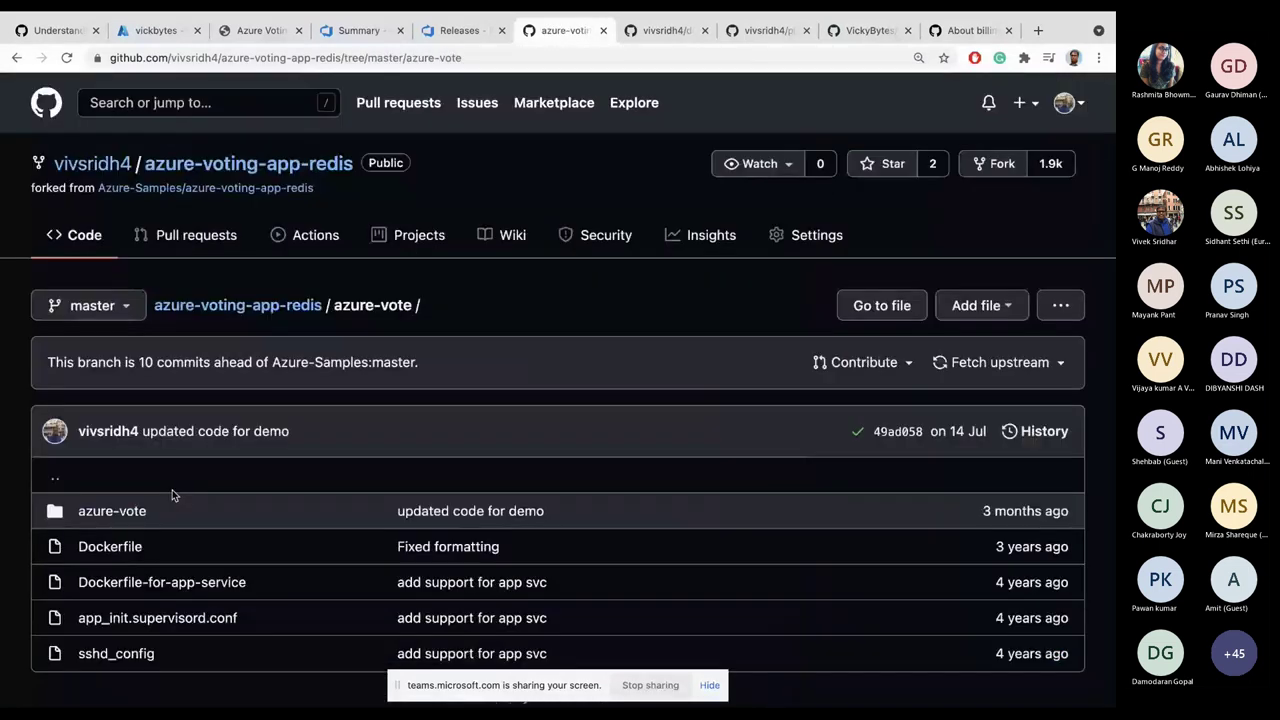
{"action": "left_click", "coordinate": [123, 511]}
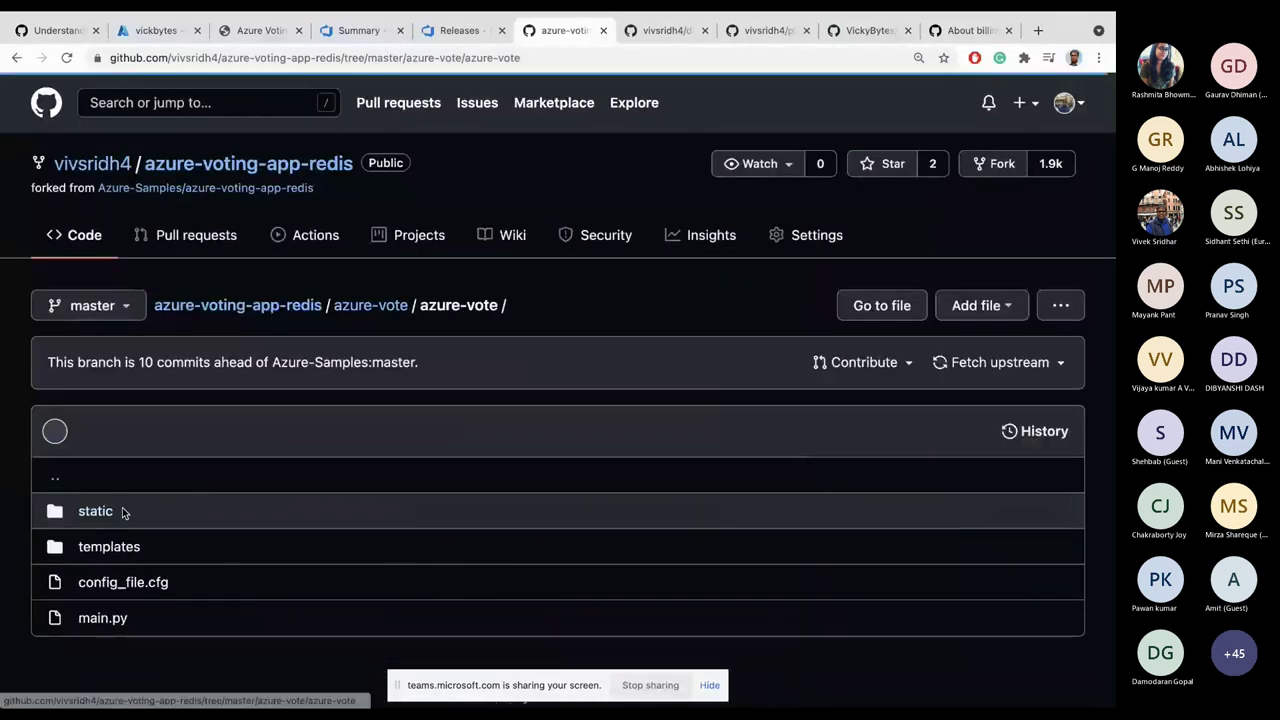
{"action": "left_click", "coordinate": [118, 584]}
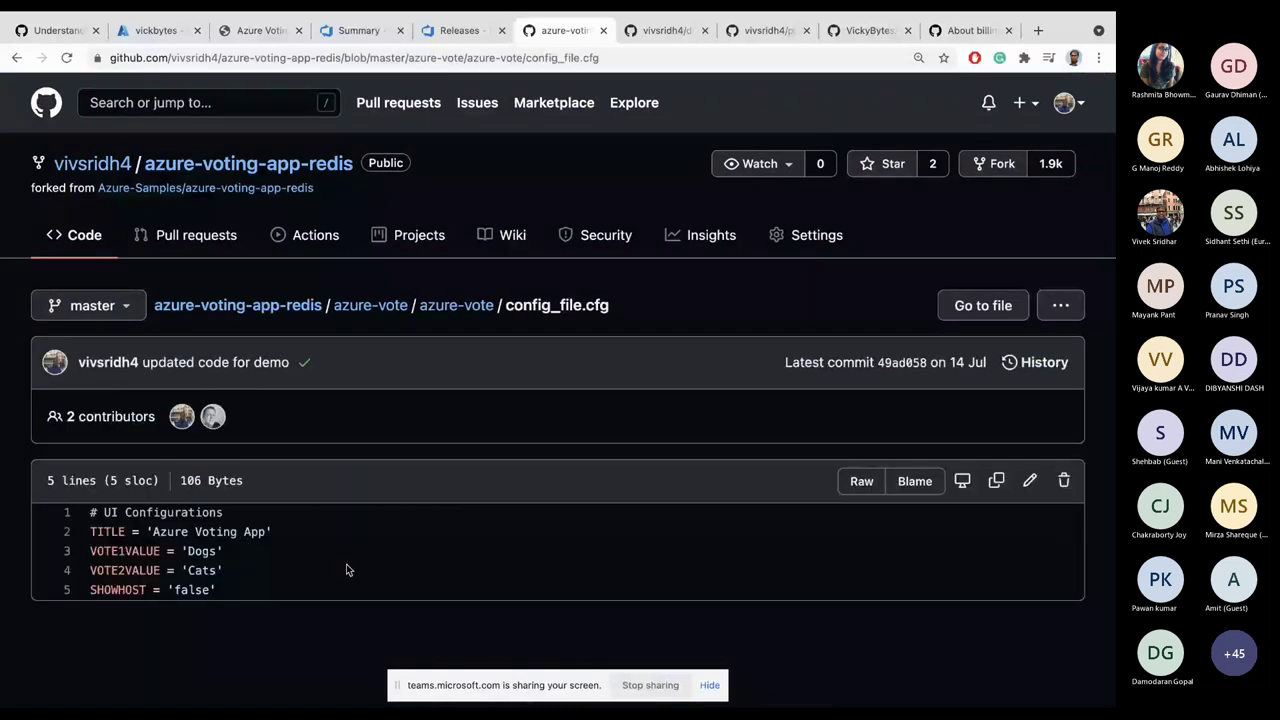
Step: Open config_file.cfg for editing and set VOTE1VALUE to 'iphone'
{"action": "key", "text": "e"}
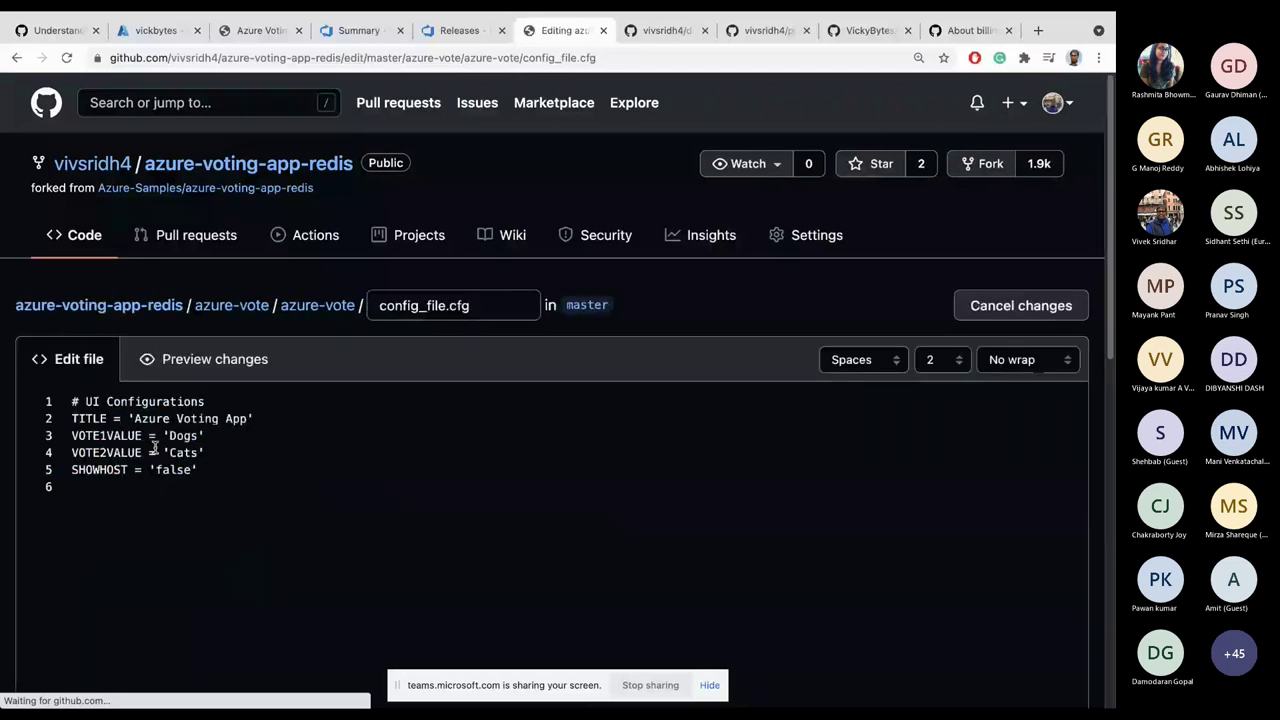
{"action": "left_click", "coordinate": [285, 438]}
{"action": "key", "text": "BackSpace"}
{"action": "key", "text": "BackSpace"}
{"action": "key", "text": "BackSpace"}
{"action": "key", "text": "BackSpace"}
{"action": "key", "text": "BackSpace"}
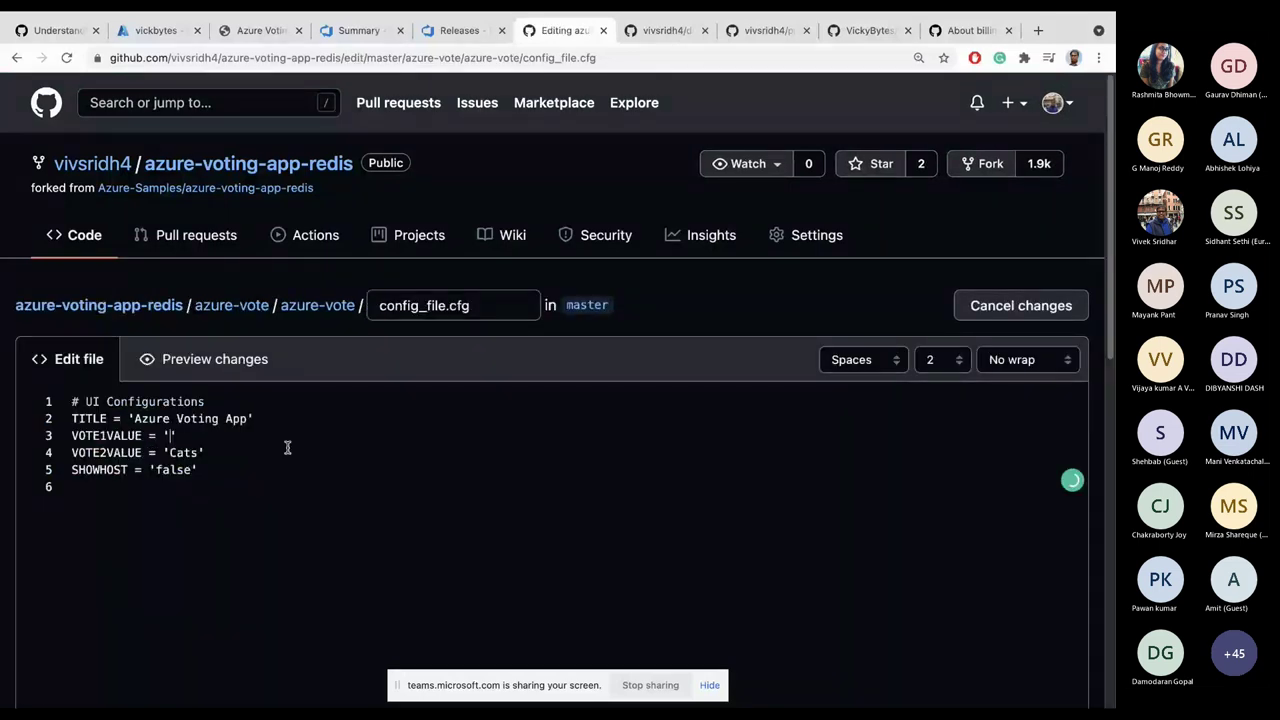
{"action": "type", "text": "'"}
{"action": "type", "text": "iphone"}
Step: Set VOTE2VALUE to 'and' in config_file.cfg
{"action": "left_click", "coordinate": [198, 456]}
{"action": "key", "text": "BackSpace"}
{"action": "key", "text": "BackSpace"}
{"action": "key", "text": "BackSpace"}
{"action": "key", "text": "BackSpace"}
{"action": "type", "text": "and"}
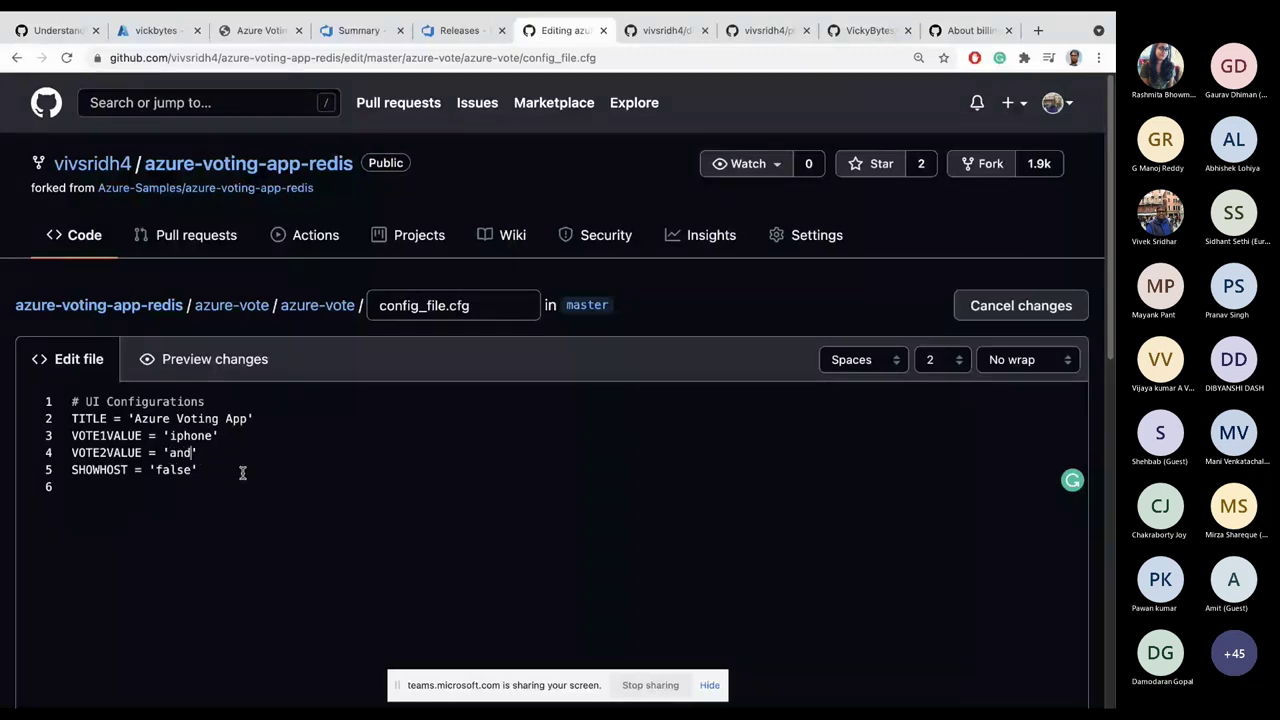
Step: Commit the config_file.cfg changes directly to the master branch with the default commit message
{"action": "scroll", "coordinate": [242, 473], "scroll_direction": "down", "scroll_amount": 6}
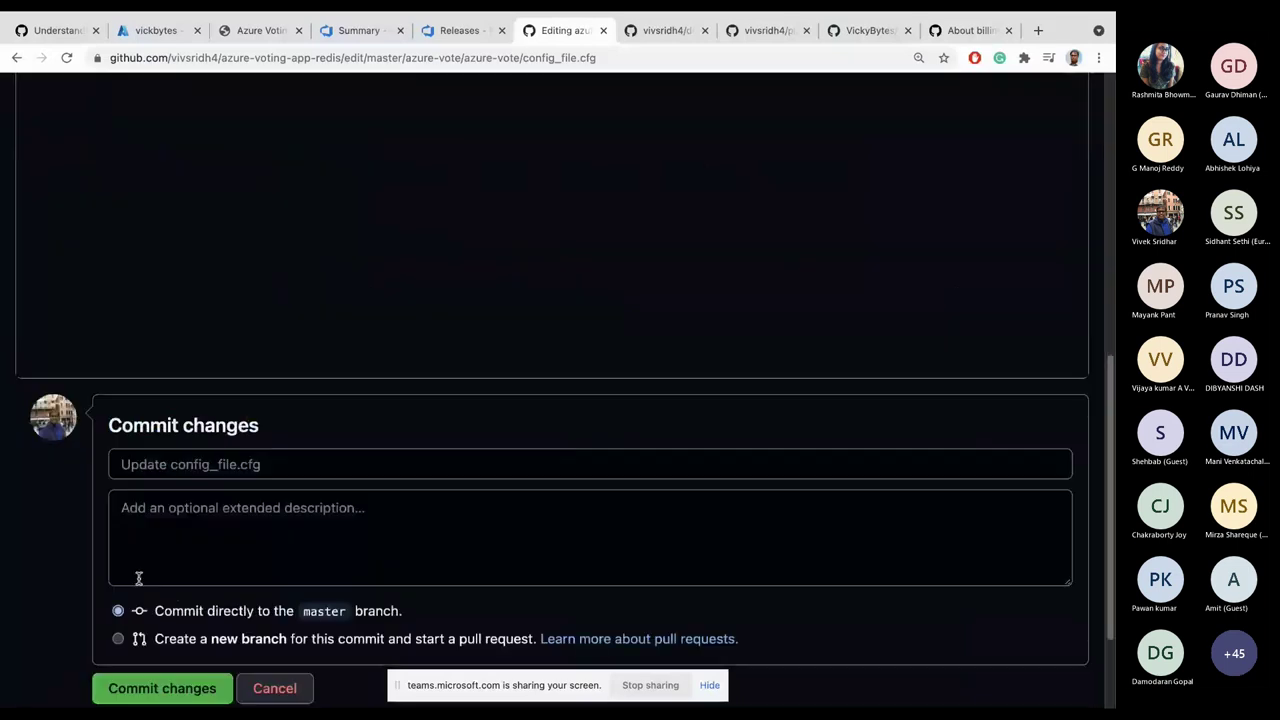
{"action": "scroll", "coordinate": [139, 578], "scroll_direction": "down", "scroll_amount": 2}
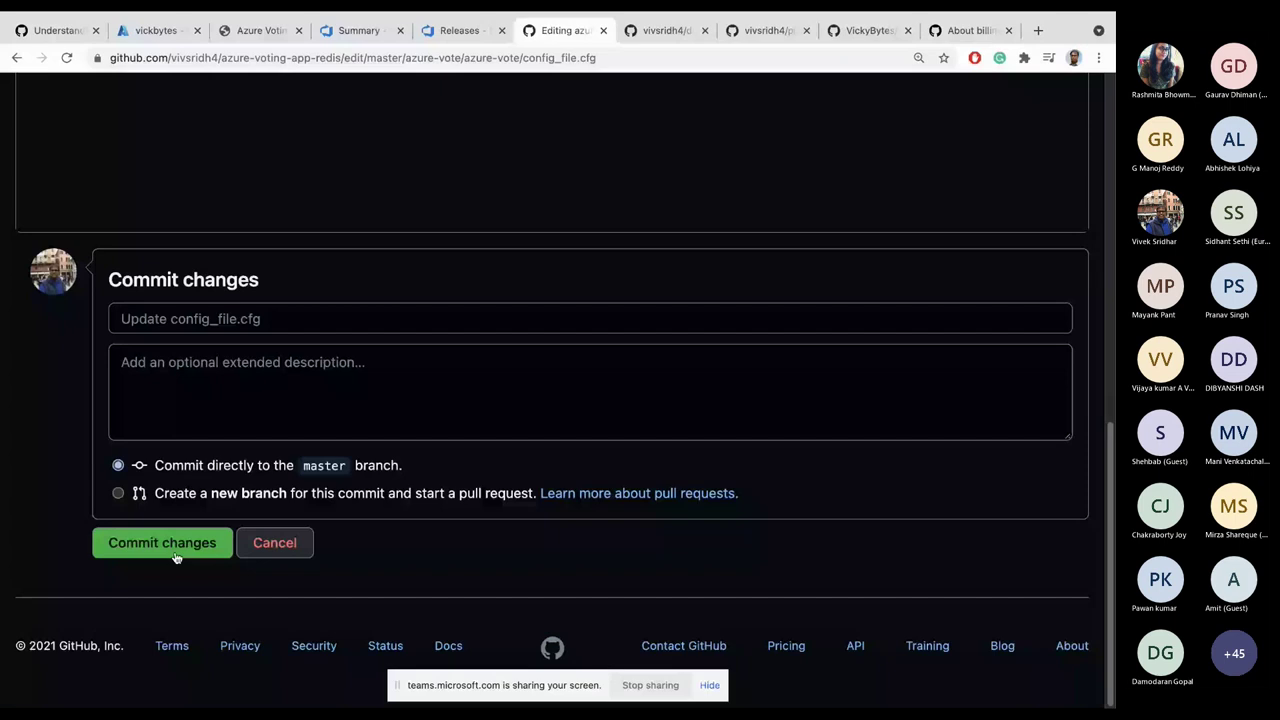
{"action": "left_click", "coordinate": [162, 543]}
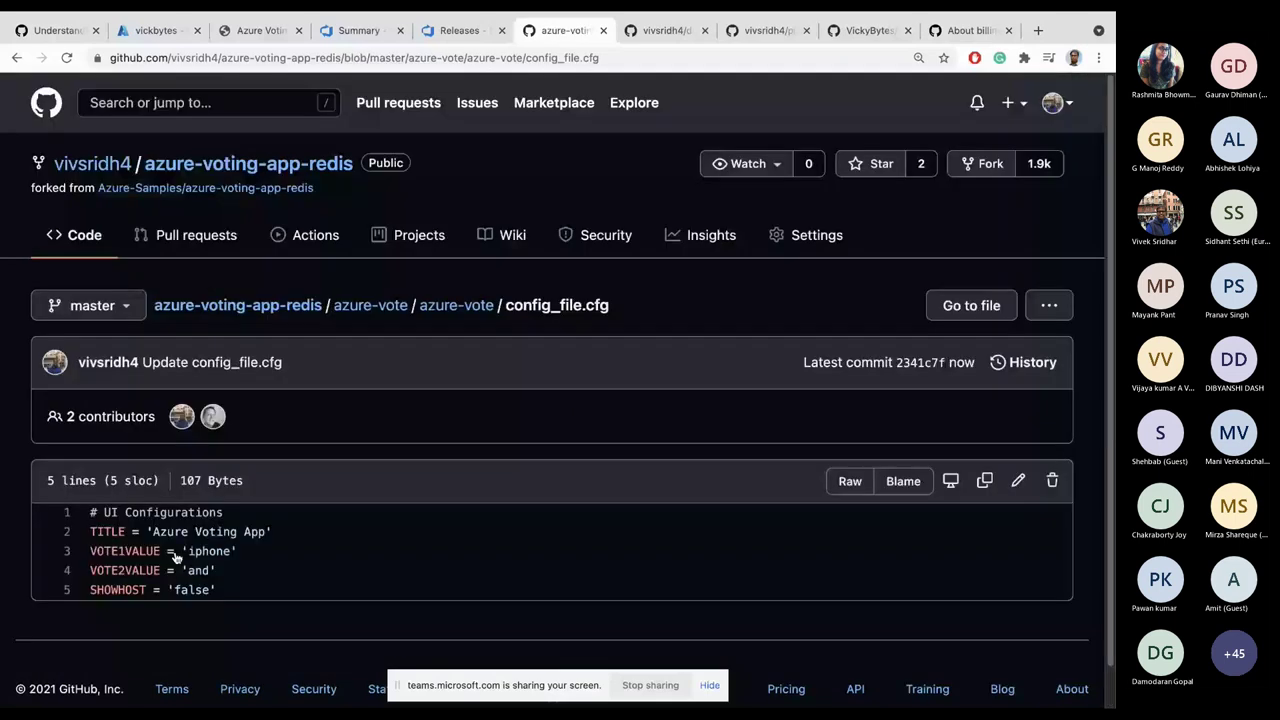
Step: Open the "Update config_file.cfg" workflow run in the repository's Actions and follow its build job log through the azure/k8s-deploy@v1 step
{"action": "left_click", "coordinate": [315, 234]}
{"action": "scroll", "coordinate": [438, 344], "scroll_direction": "down", "scroll_amount": 2}
{"action": "scroll", "coordinate": [438, 344], "scroll_direction": "down", "scroll_amount": 1}
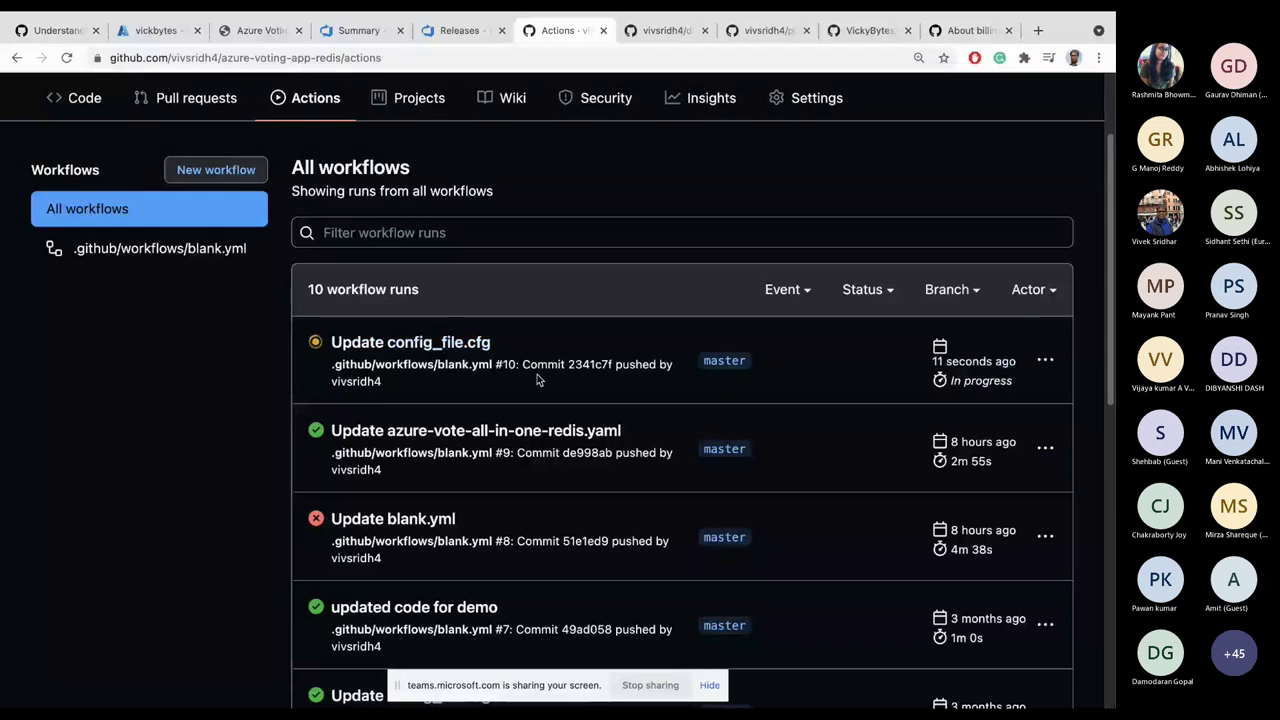
{"action": "left_click", "coordinate": [455, 350]}
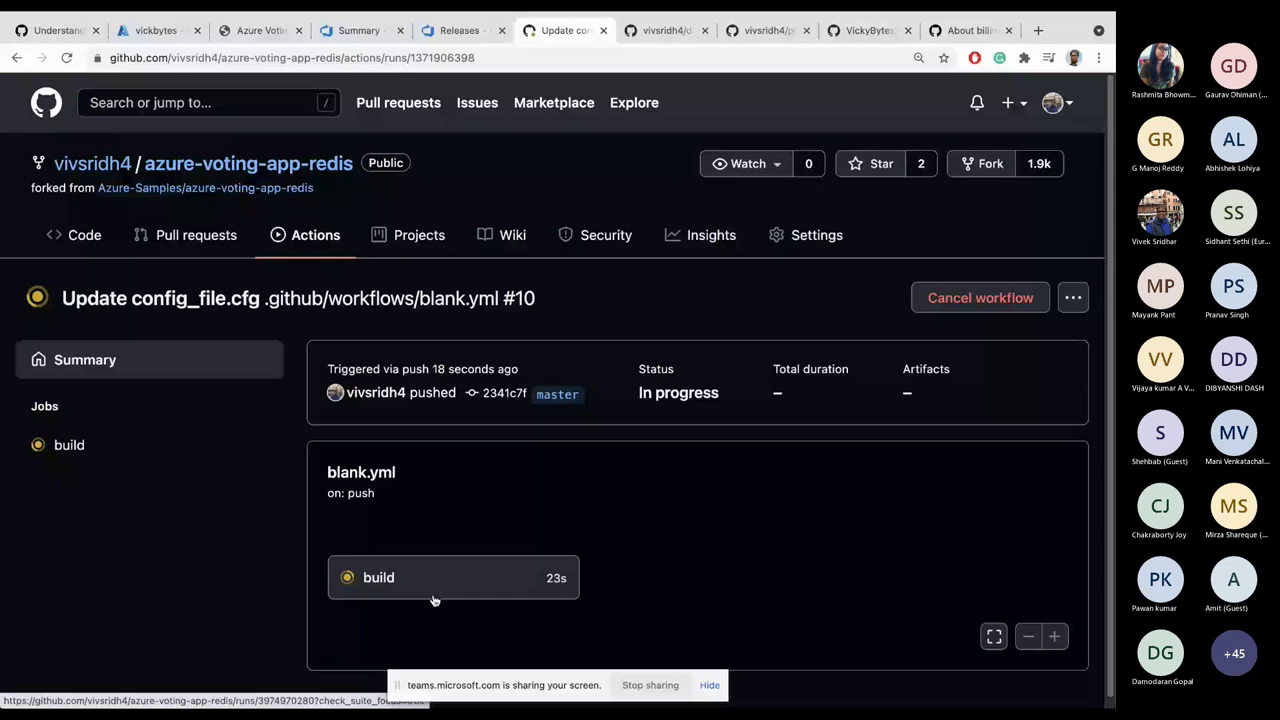
{"action": "left_click", "coordinate": [436, 585]}
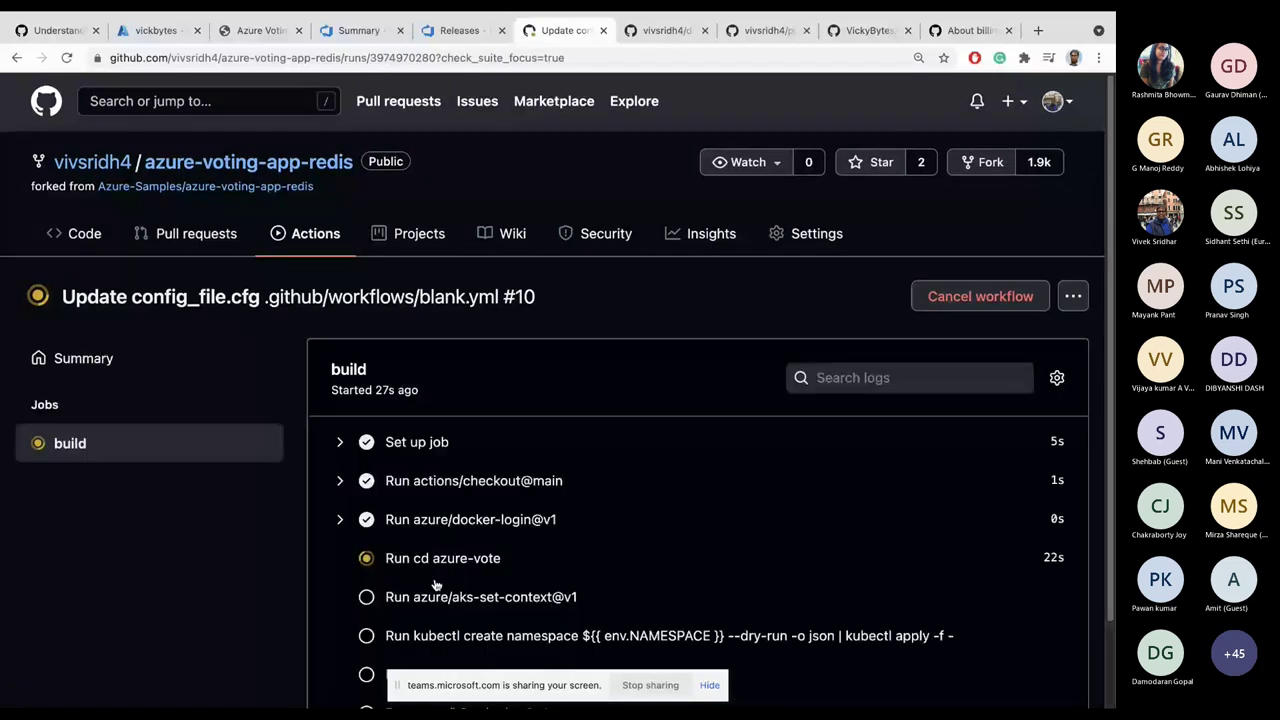
{"action": "scroll", "coordinate": [436, 585], "scroll_direction": "down", "scroll_amount": 2}
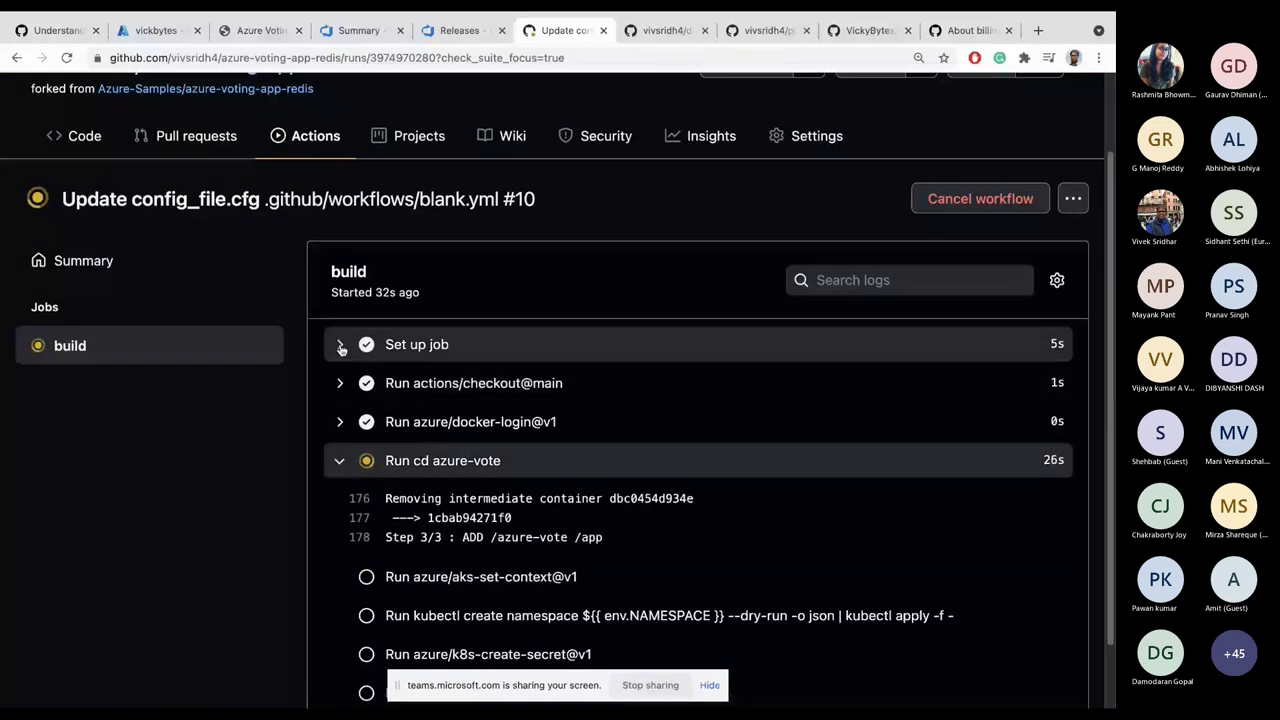
{"action": "scroll", "coordinate": [341, 348], "scroll_direction": "down", "scroll_amount": 3}
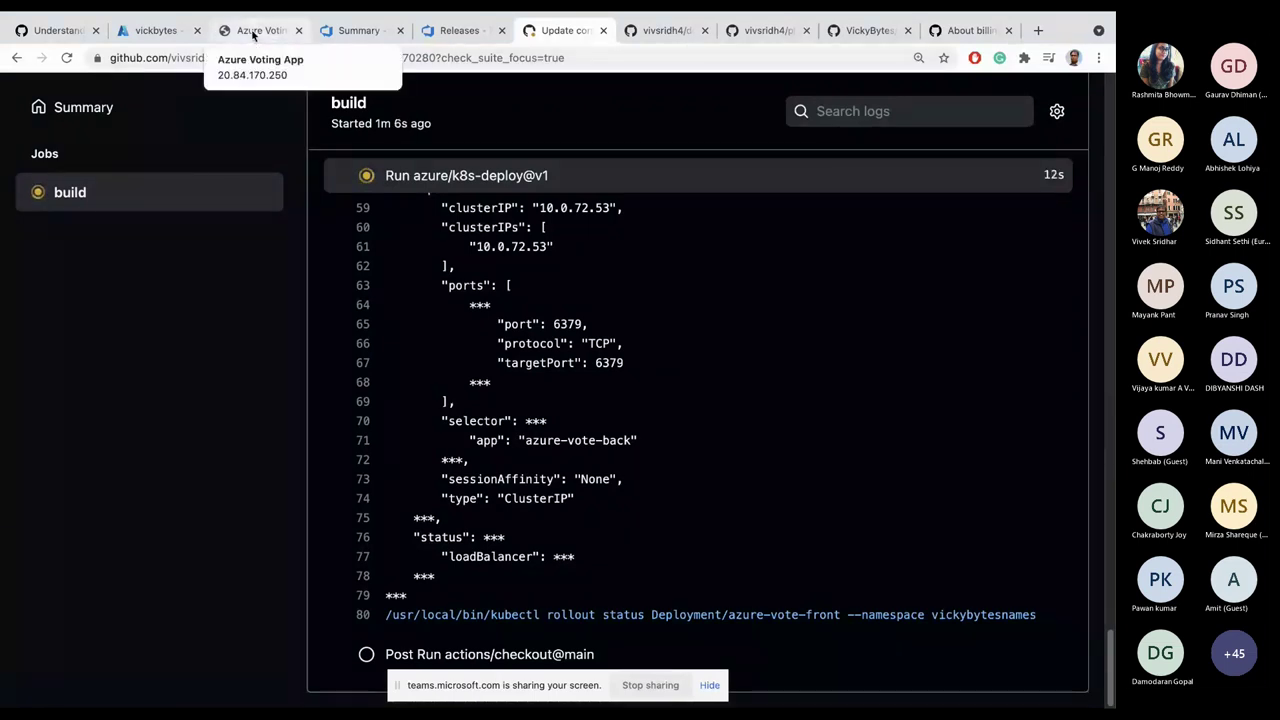
Step: Open the kubeshow Kubernetes service from the list of all Azure resources and view its services and ingresses
{"action": "left_click", "coordinate": [151, 33]}
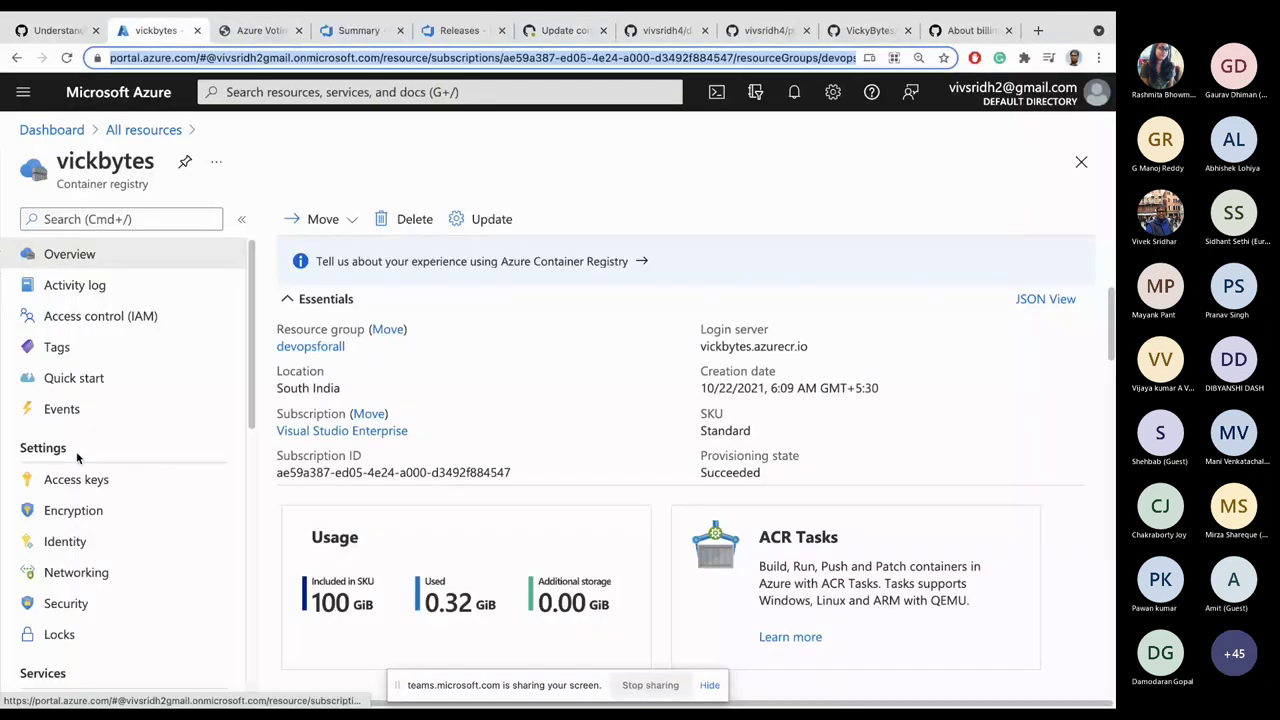
{"action": "left_click", "coordinate": [23, 91]}
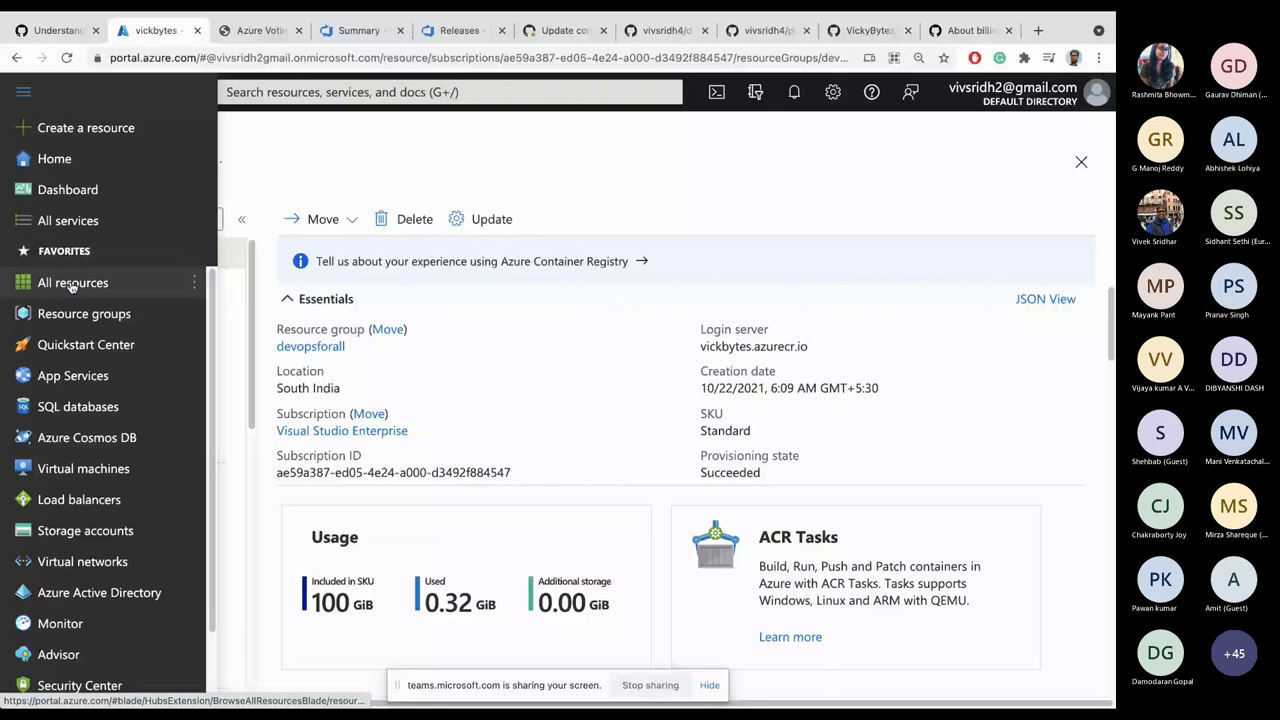
{"action": "left_click", "coordinate": [72, 284]}
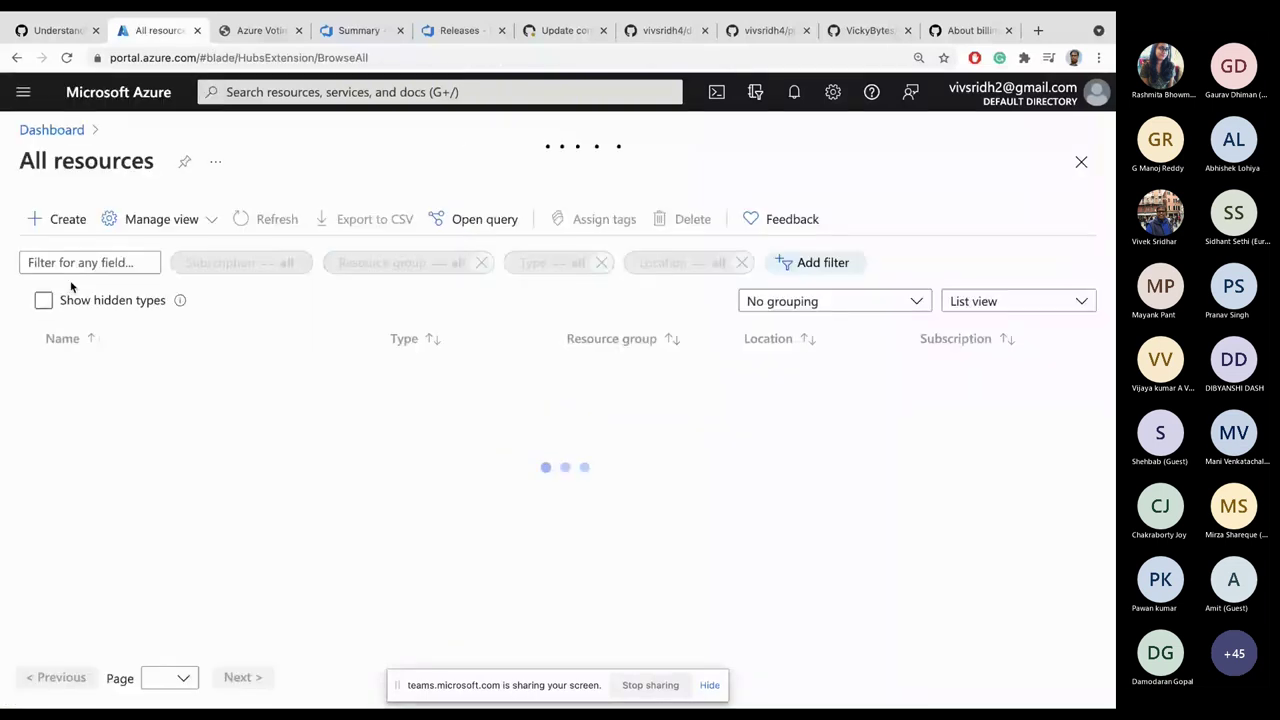
{"action": "scroll", "coordinate": [82, 408], "scroll_direction": "down", "scroll_amount": 3}
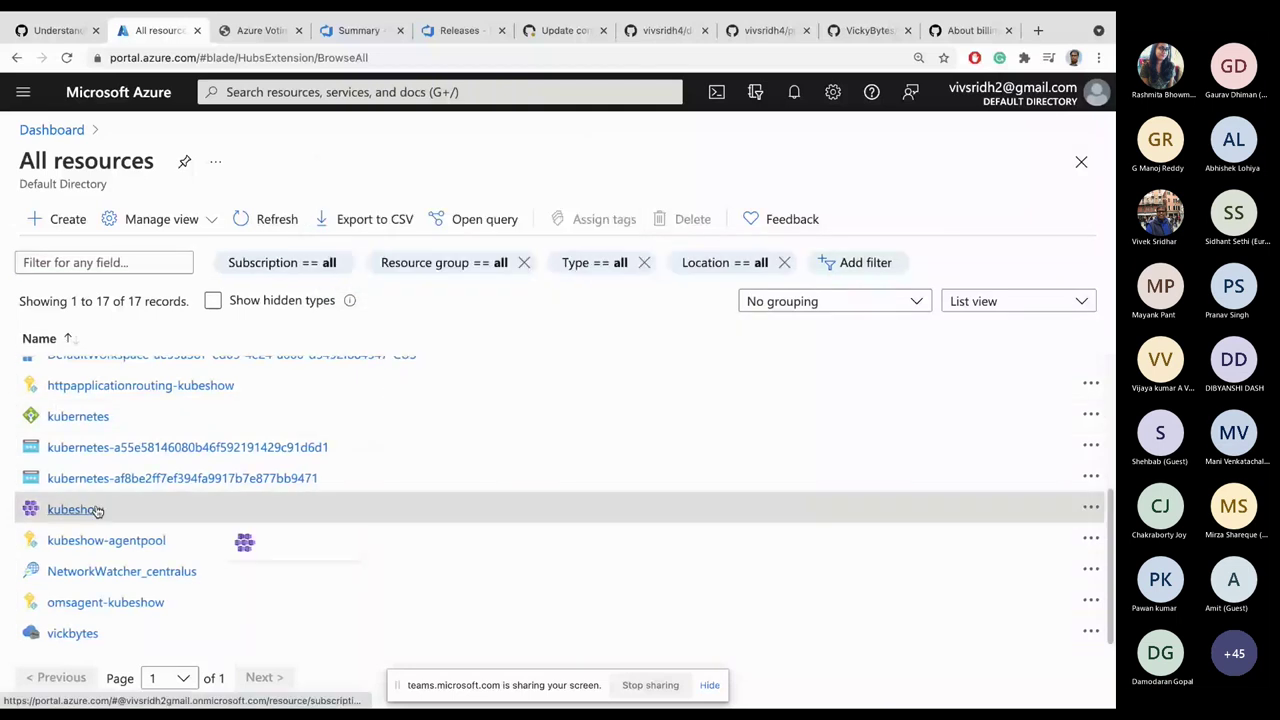
{"action": "left_click", "coordinate": [75, 509]}
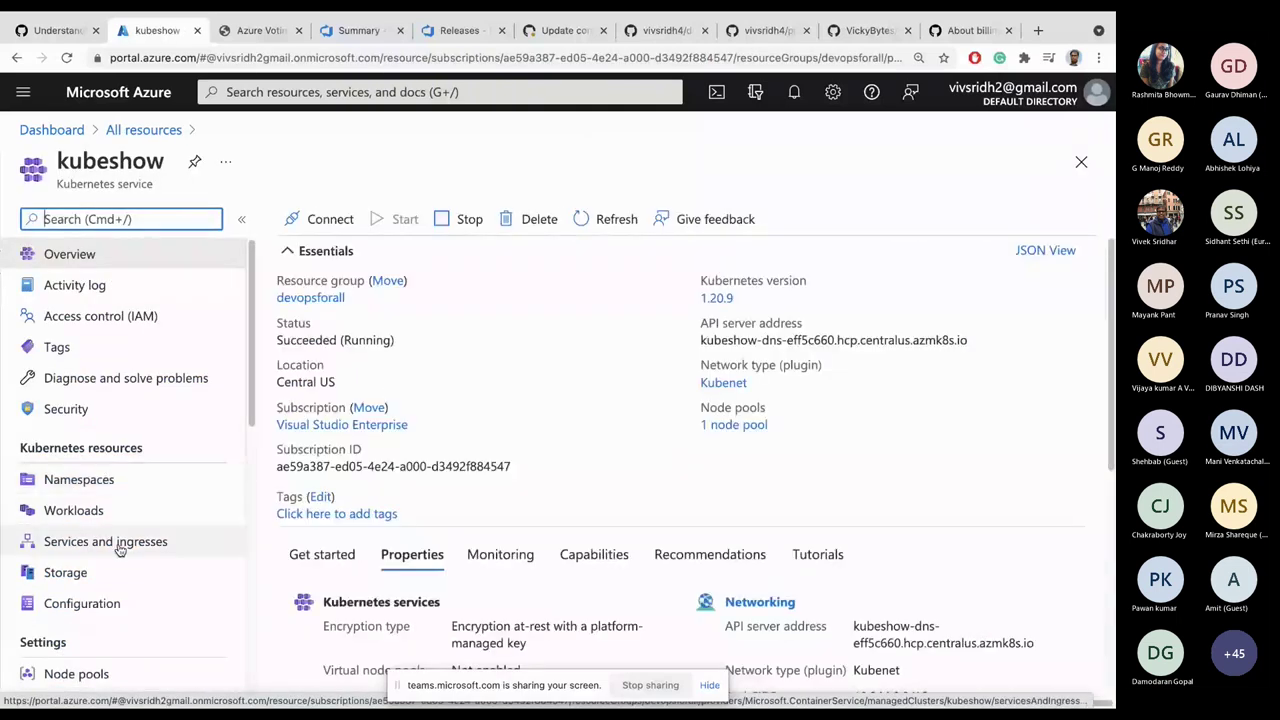
{"action": "left_click", "coordinate": [104, 484]}
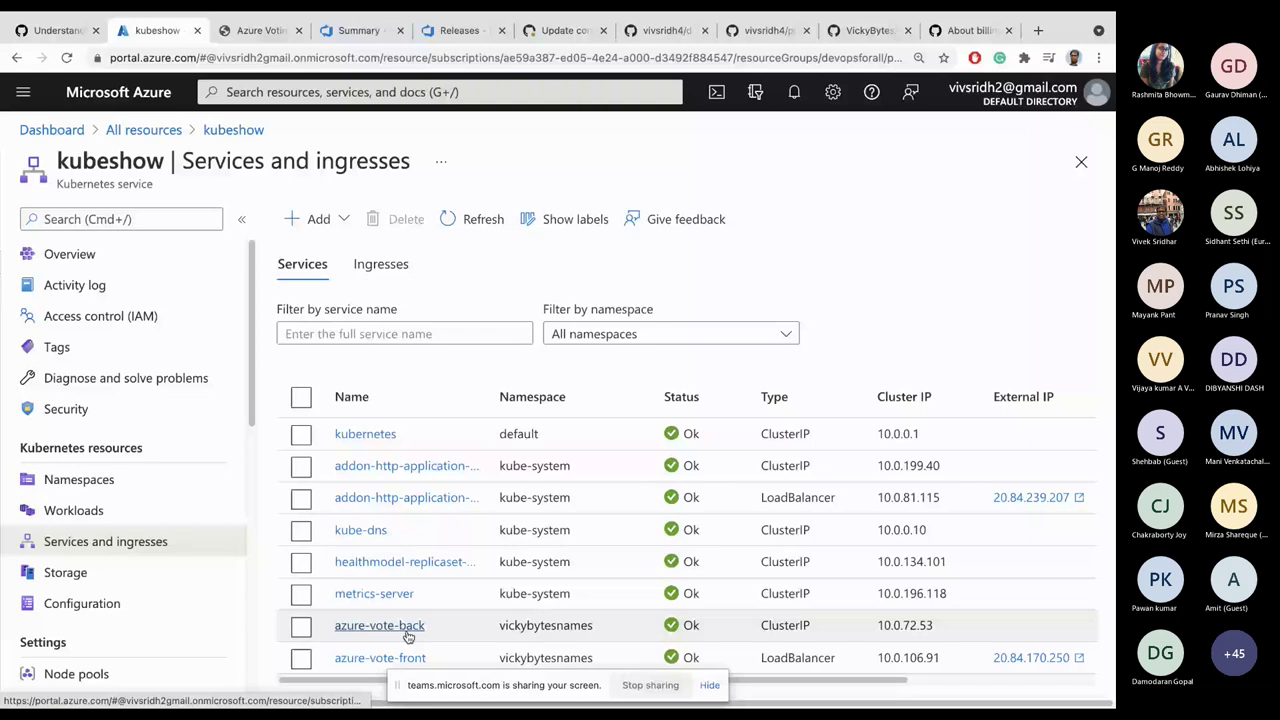
Step: Reload the Azure Voting App page and review the build job log from azure/k8s-deploy@v1 back to Set up job
{"action": "left_click", "coordinate": [258, 30]}
{"action": "left_click", "coordinate": [67, 58]}
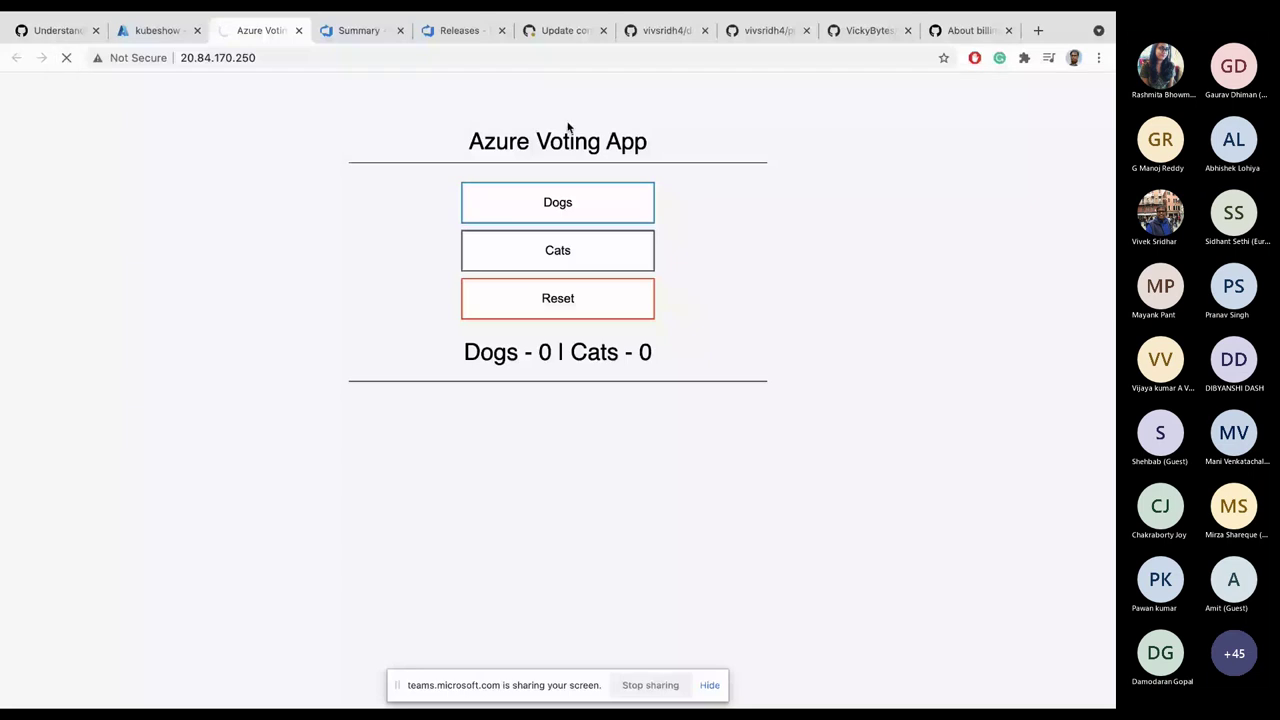
{"action": "left_click", "coordinate": [592, 30]}
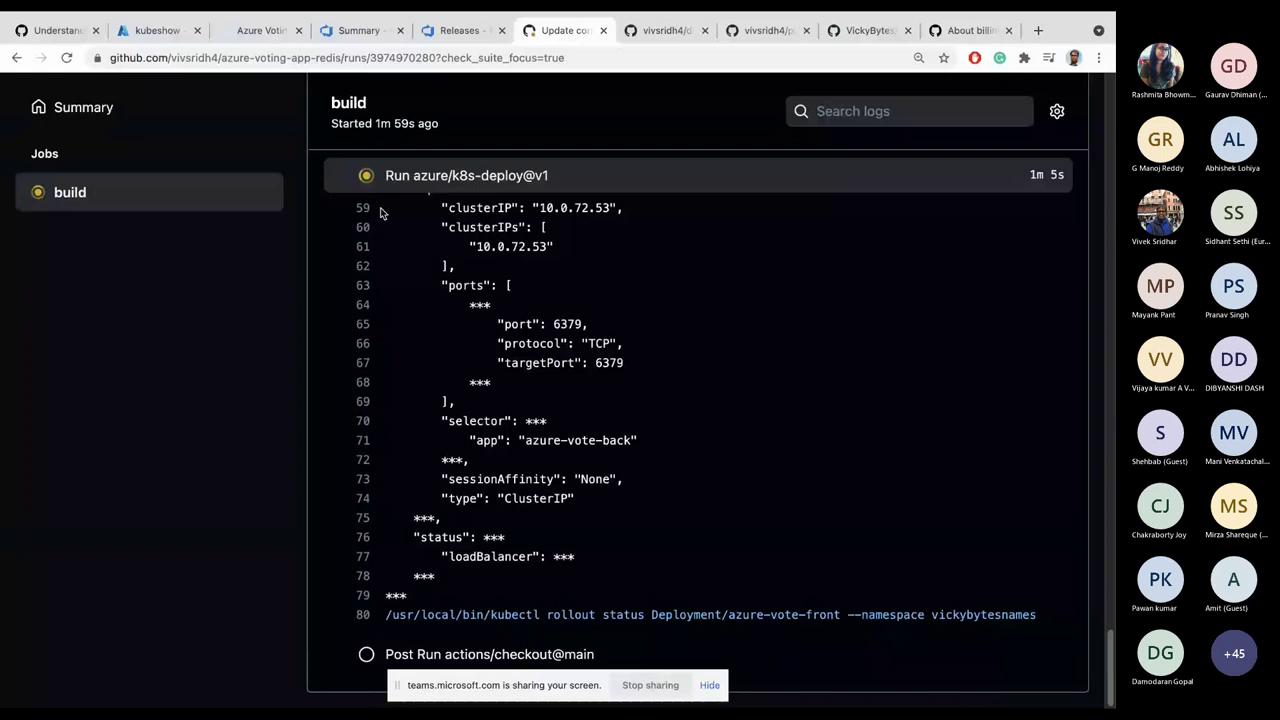
{"action": "scroll", "coordinate": [383, 286], "scroll_direction": "up", "scroll_amount": 1}
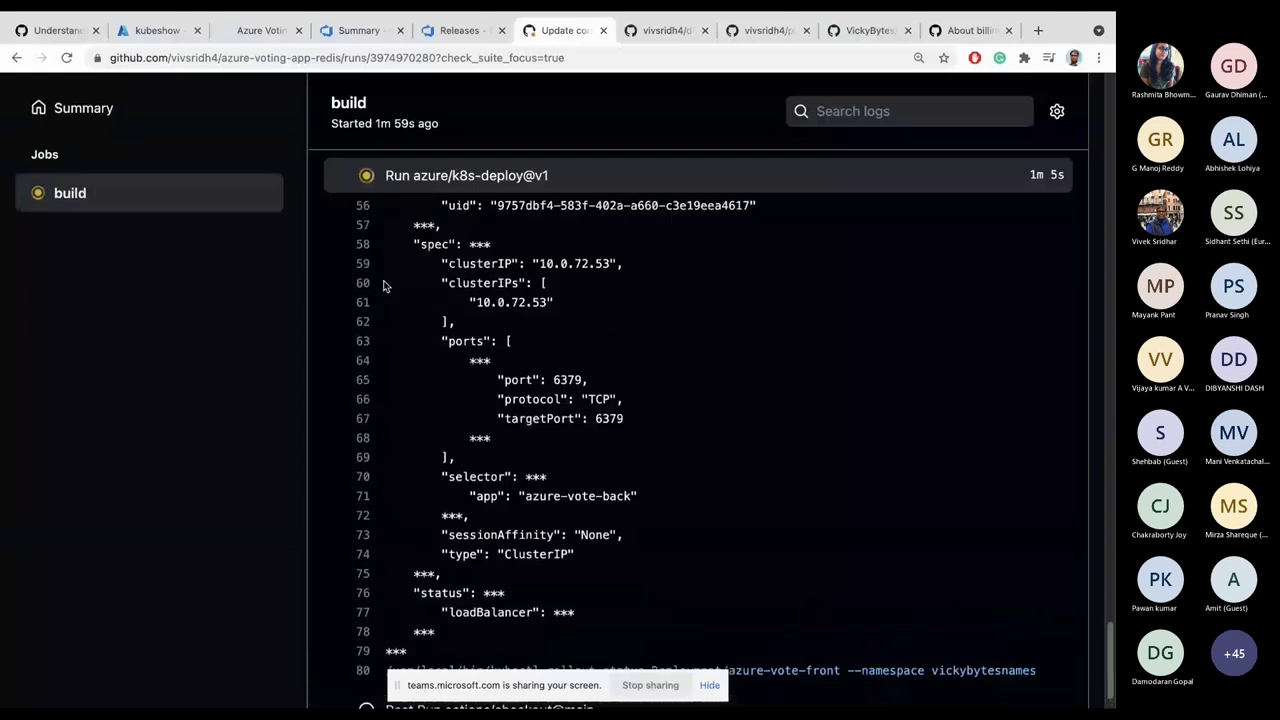
{"action": "scroll", "coordinate": [383, 286], "scroll_direction": "up", "scroll_amount": 1}
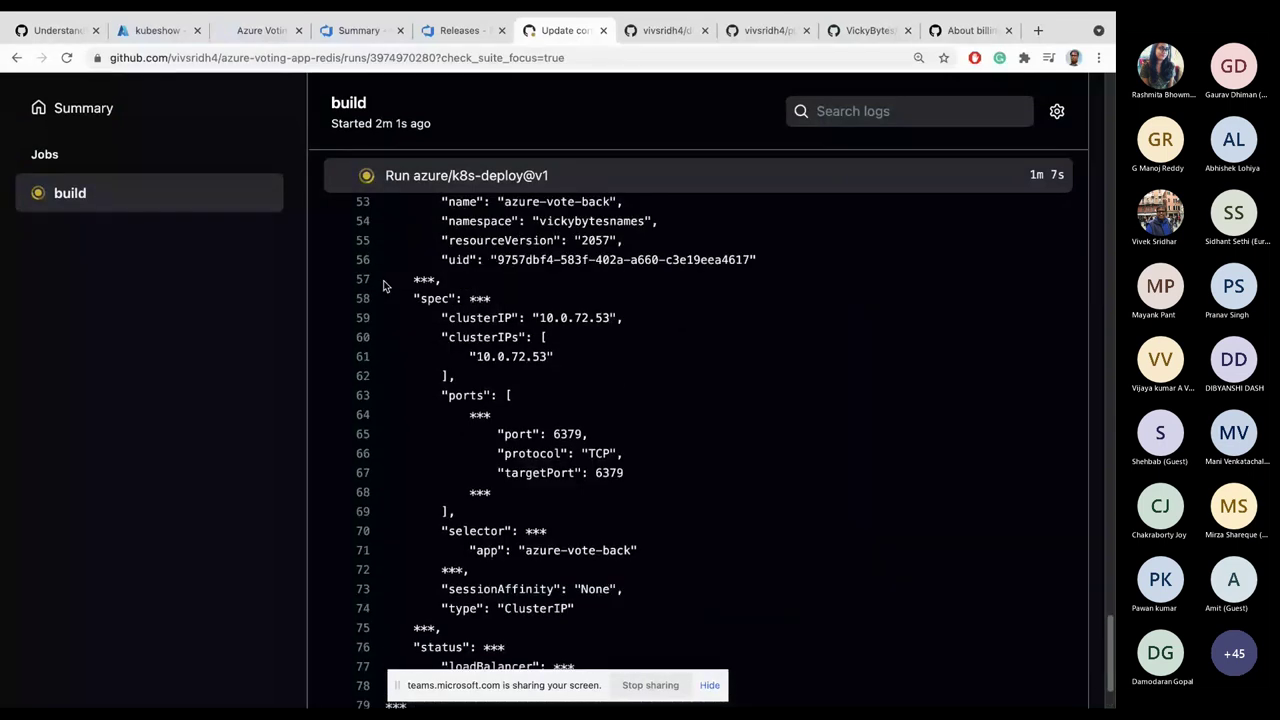
{"action": "scroll", "coordinate": [383, 286], "scroll_direction": "up", "scroll_amount": 1}
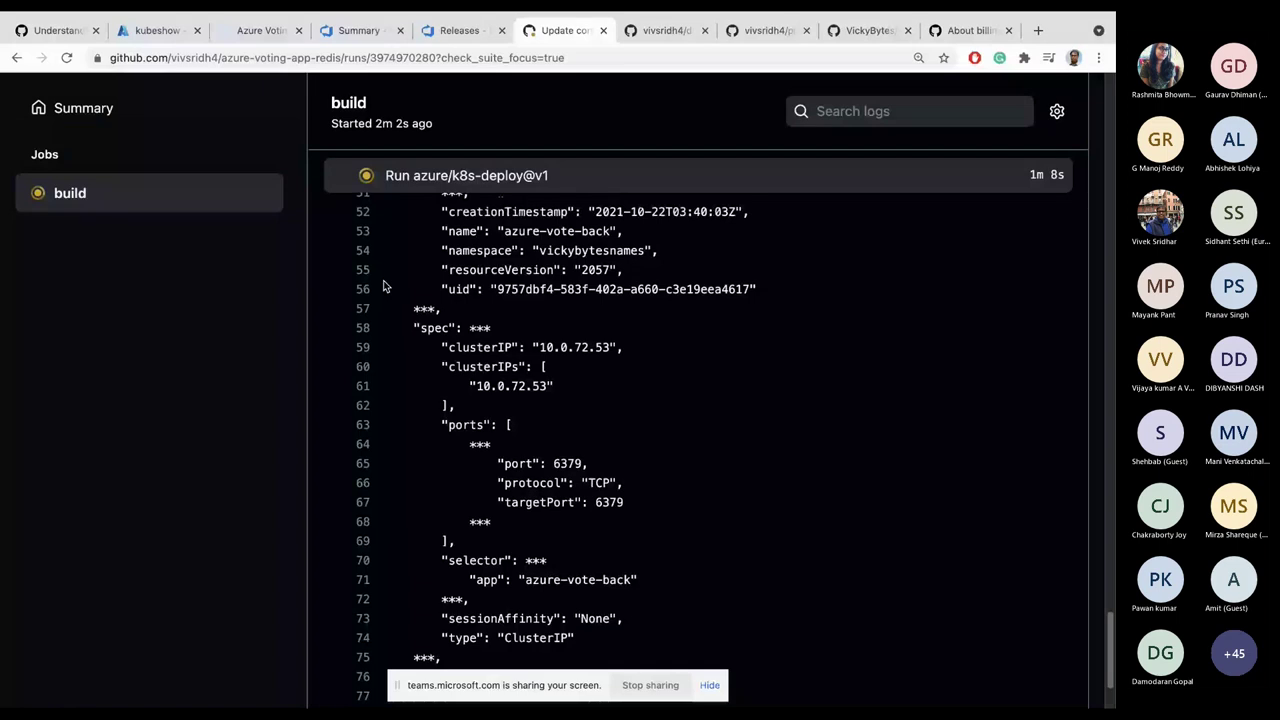
{"action": "scroll", "coordinate": [383, 286], "scroll_direction": "up", "scroll_amount": 3}
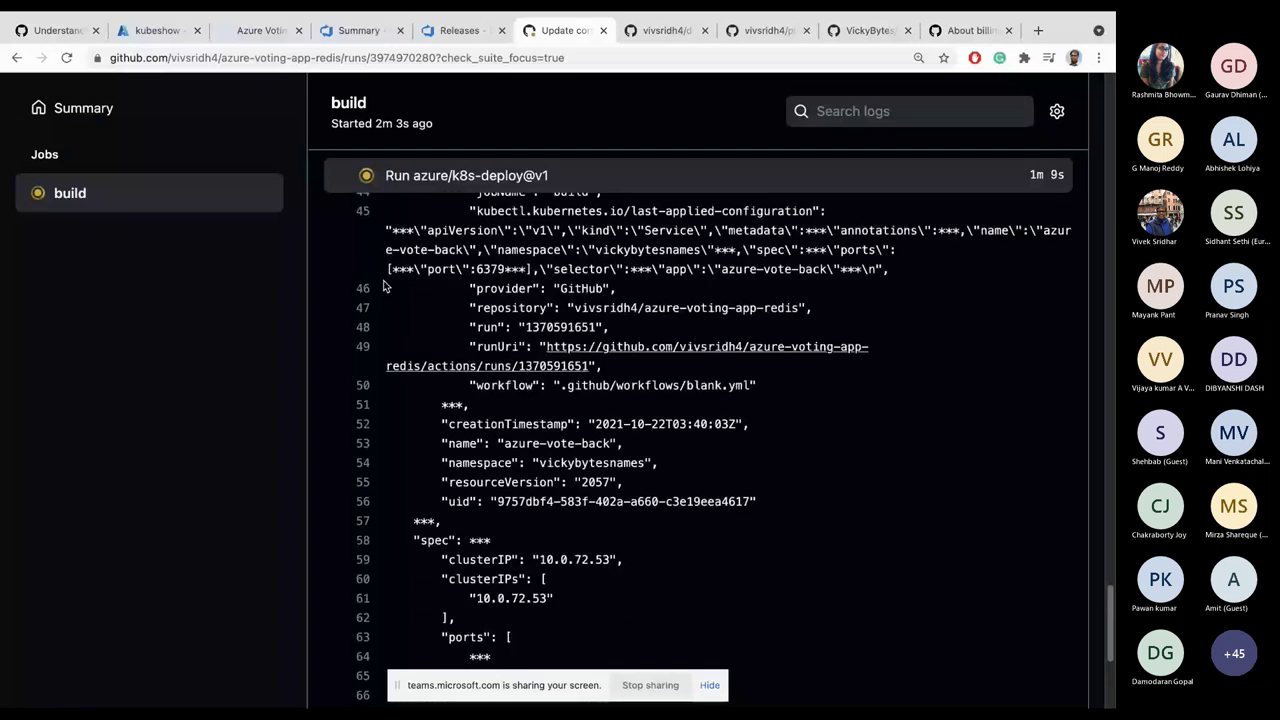
{"action": "scroll", "coordinate": [383, 286], "scroll_direction": "up", "scroll_amount": 5}
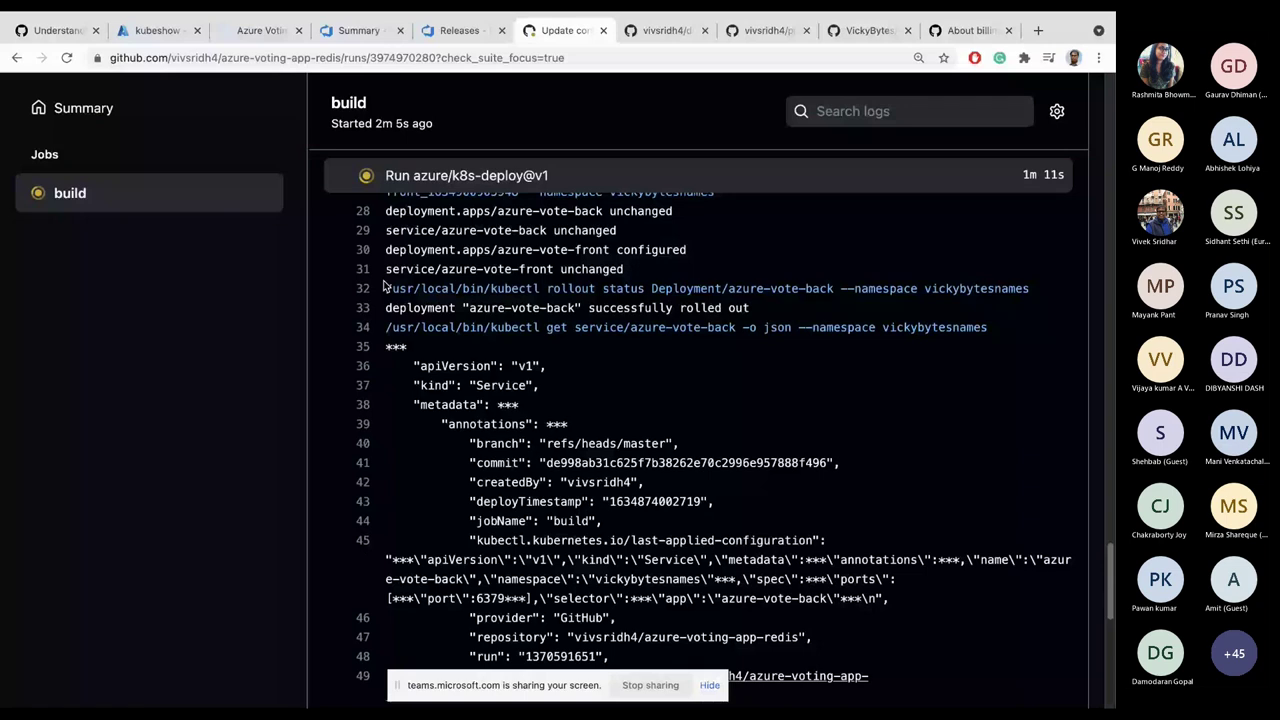
{"action": "scroll", "coordinate": [383, 286], "scroll_direction": "up", "scroll_amount": 10}
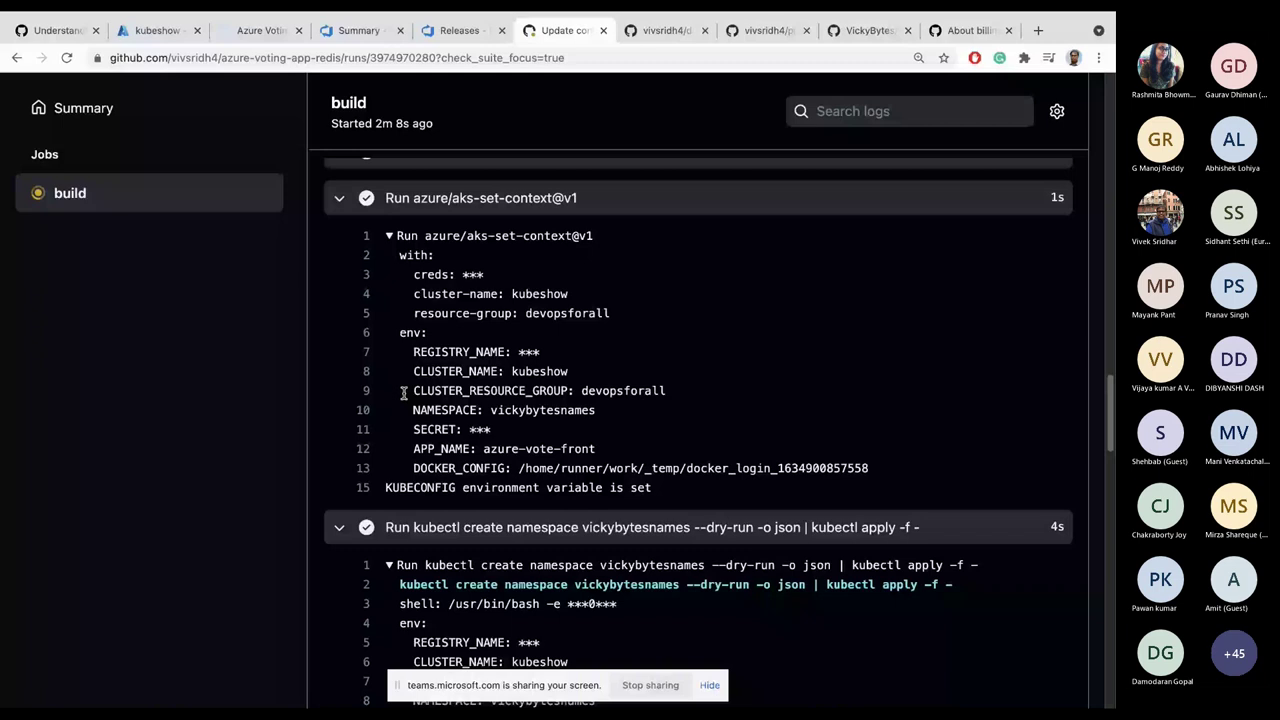
{"action": "scroll", "coordinate": [403, 393], "scroll_direction": "up", "scroll_amount": 10}
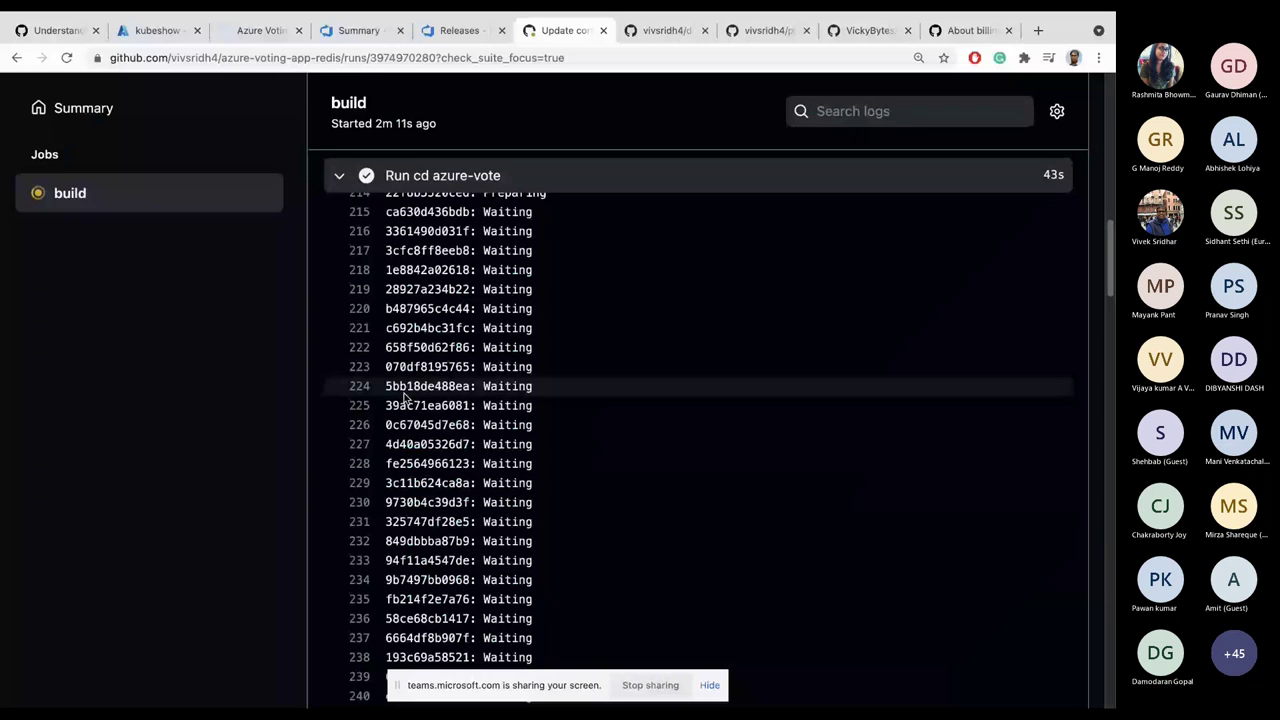
Step: Highlight the action repository download lines in the Set up job log, and collapse that section to review the build steps
{"action": "left_click_drag", "start_coordinate": [385, 396], "coordinate": [1050, 514]}
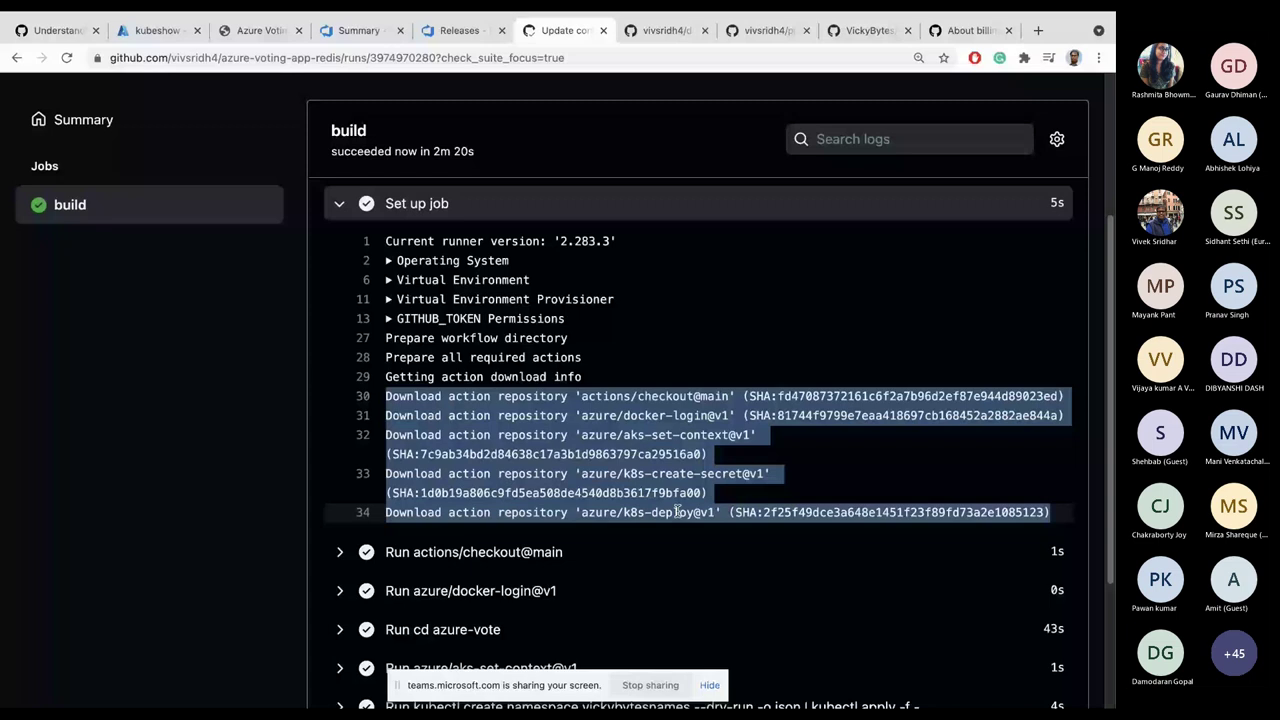
{"action": "scroll", "coordinate": [414, 372], "scroll_direction": "down", "scroll_amount": 3}
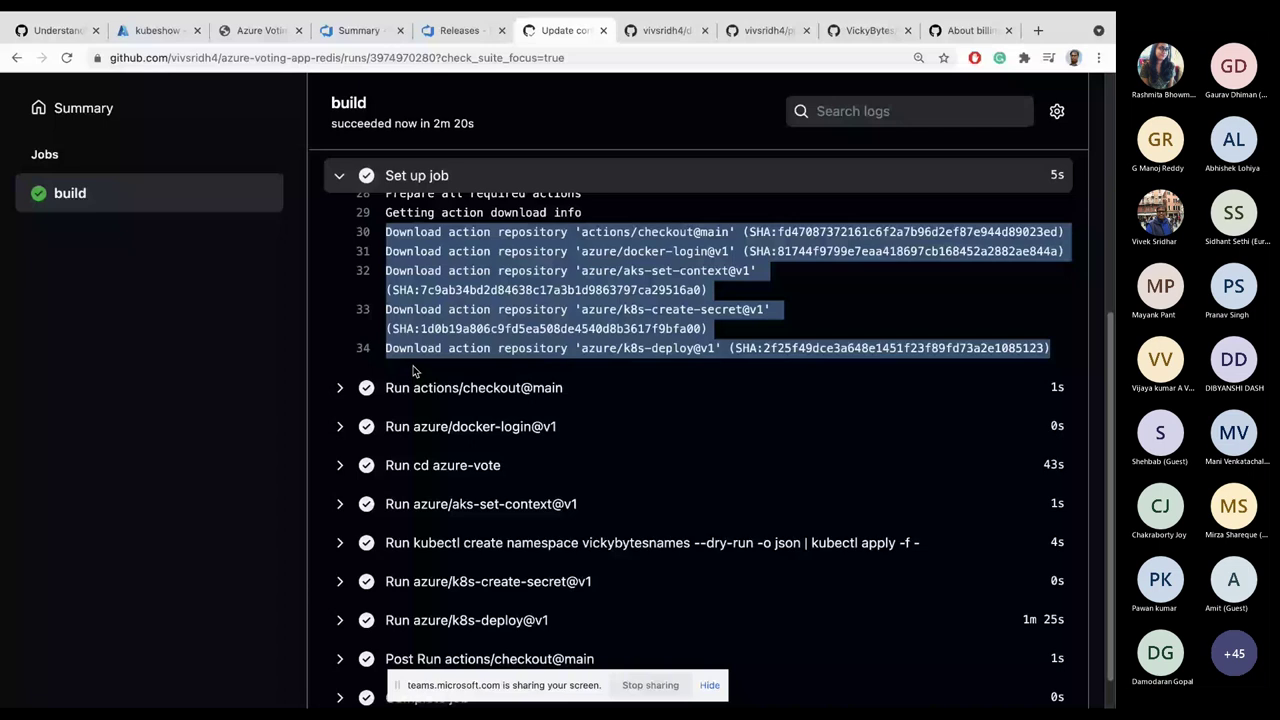
{"action": "scroll", "coordinate": [414, 372], "scroll_direction": "down", "scroll_amount": 1}
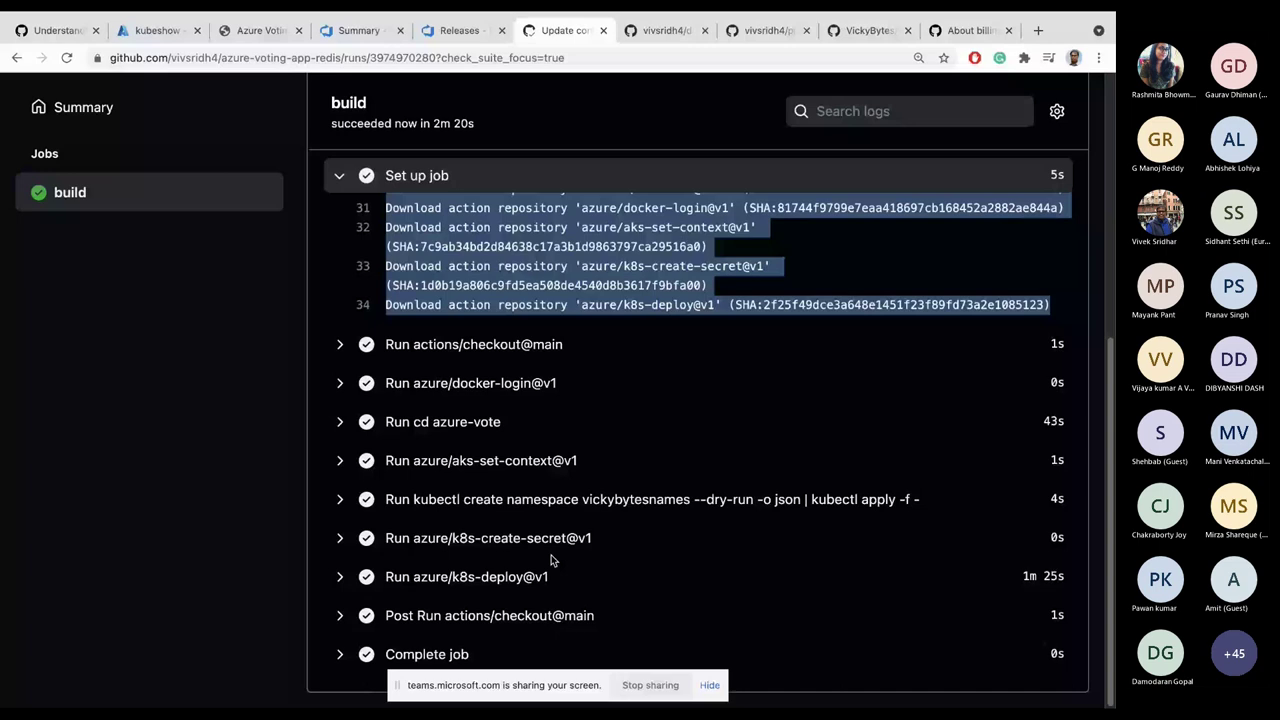
{"action": "left_click", "coordinate": [339, 175]}
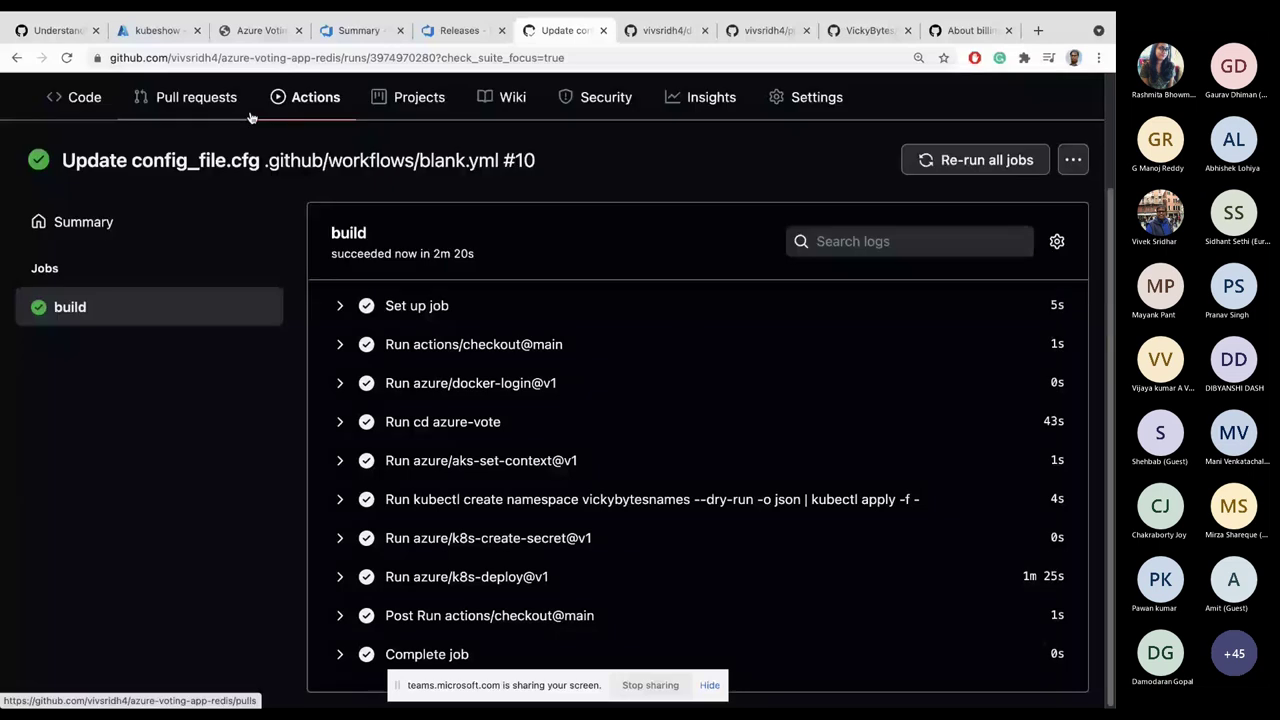
Step: Check the vote options in the Azure Voting App and open the latest "Update config_file.cfg" run summary from the repository's workflow runs
{"action": "key", "text": "ctrl+3"}
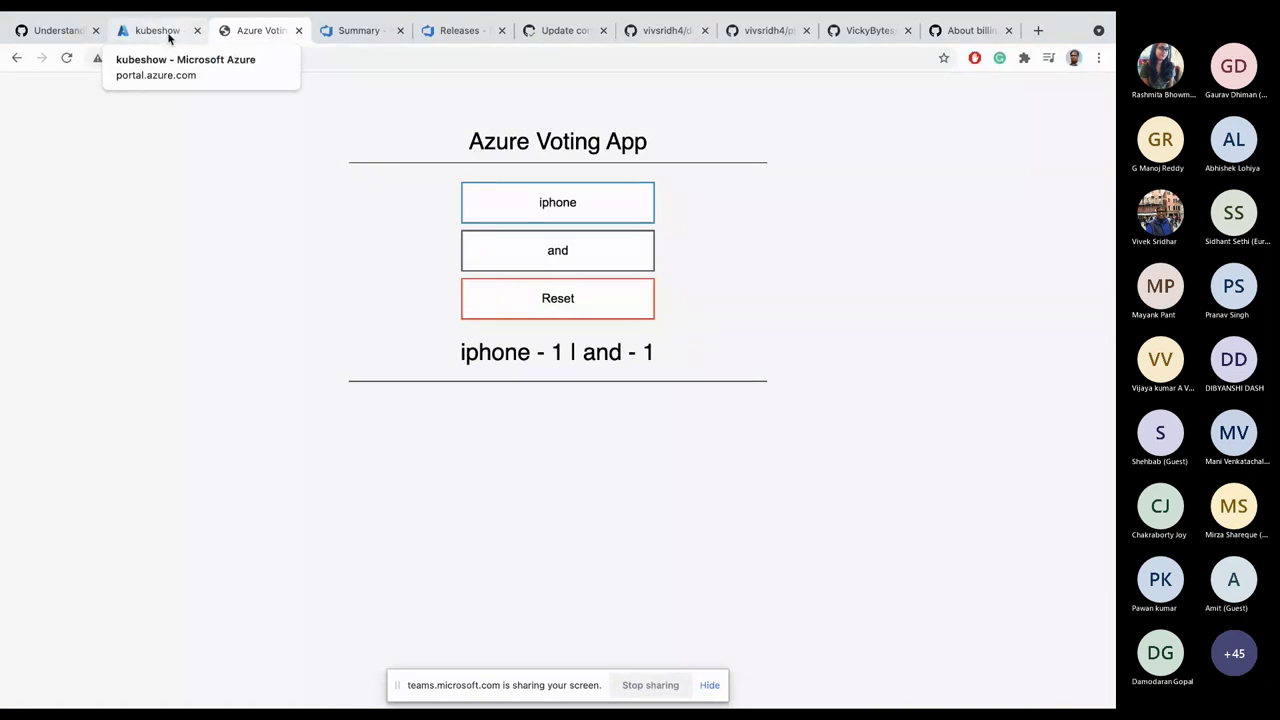
{"action": "key", "text": "super+6"}
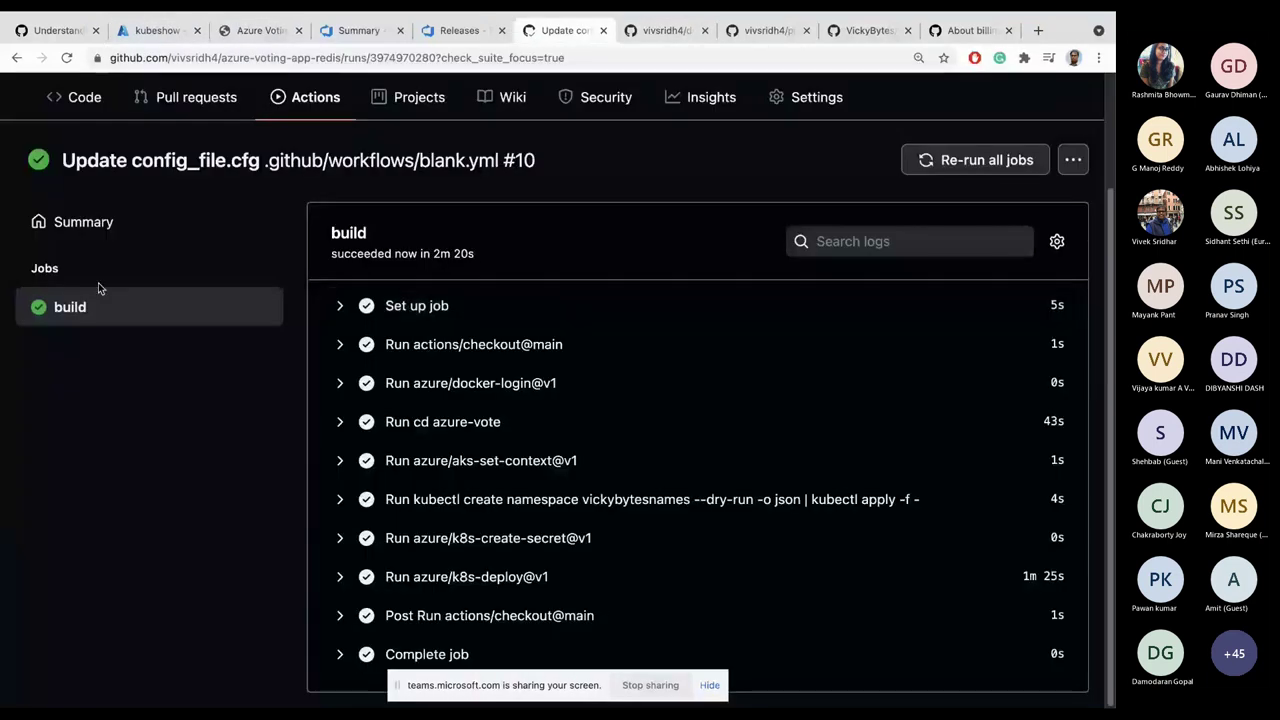
{"action": "left_click", "coordinate": [332, 116]}
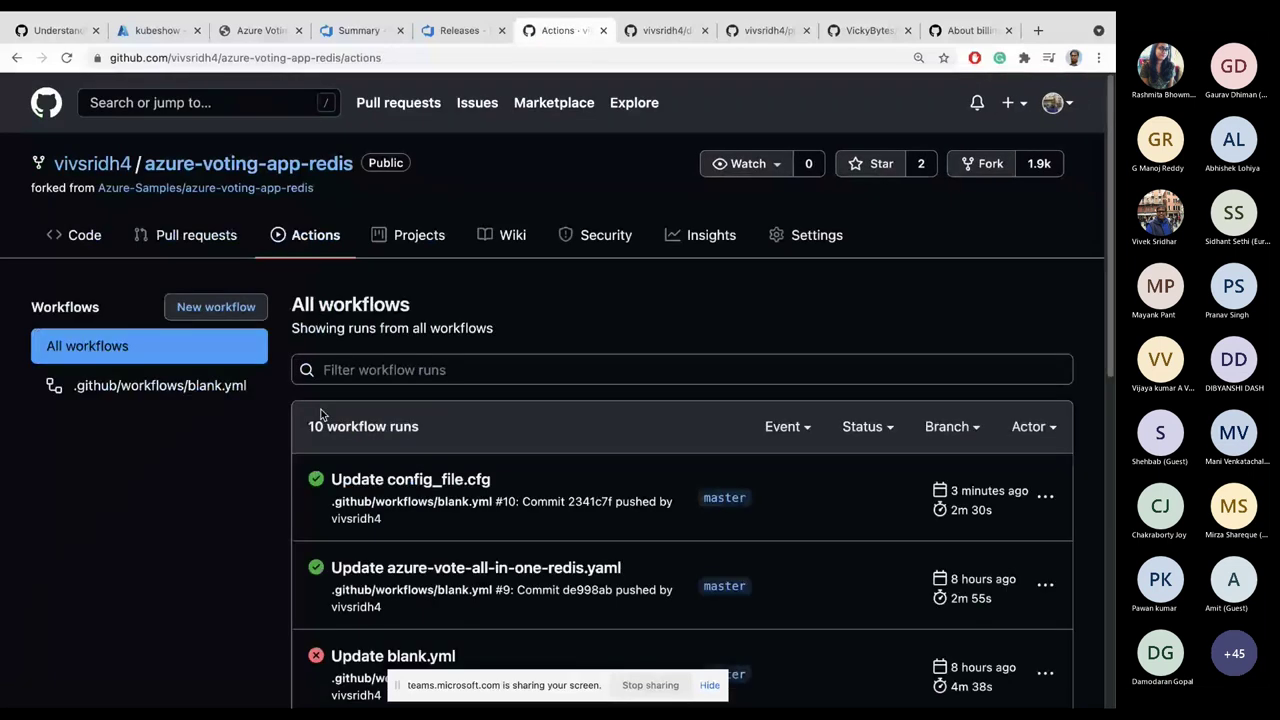
{"action": "left_click", "coordinate": [381, 481]}
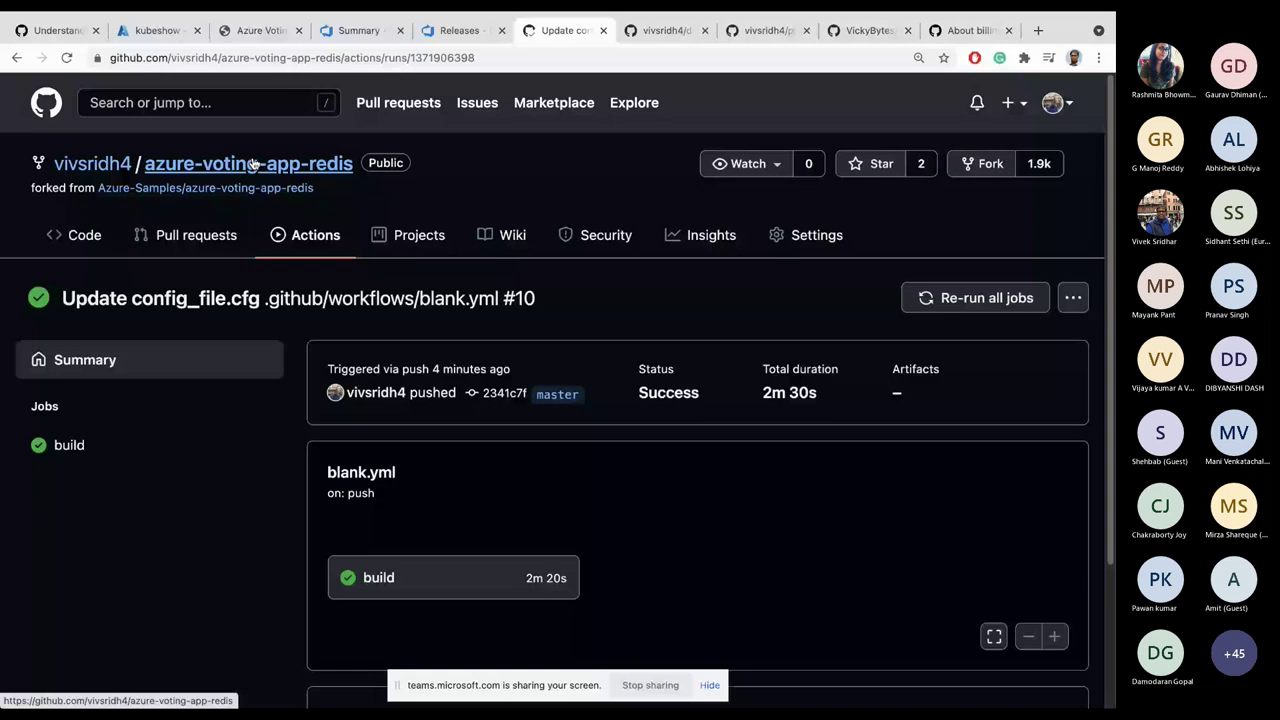
Step: Show the Azure Voting App again and review the diagram of GitHub Actions components in the GitHub Docs article
{"action": "mouse_move", "coordinate": [241, 46]}
{"action": "left_click", "coordinate": [255, 71]}
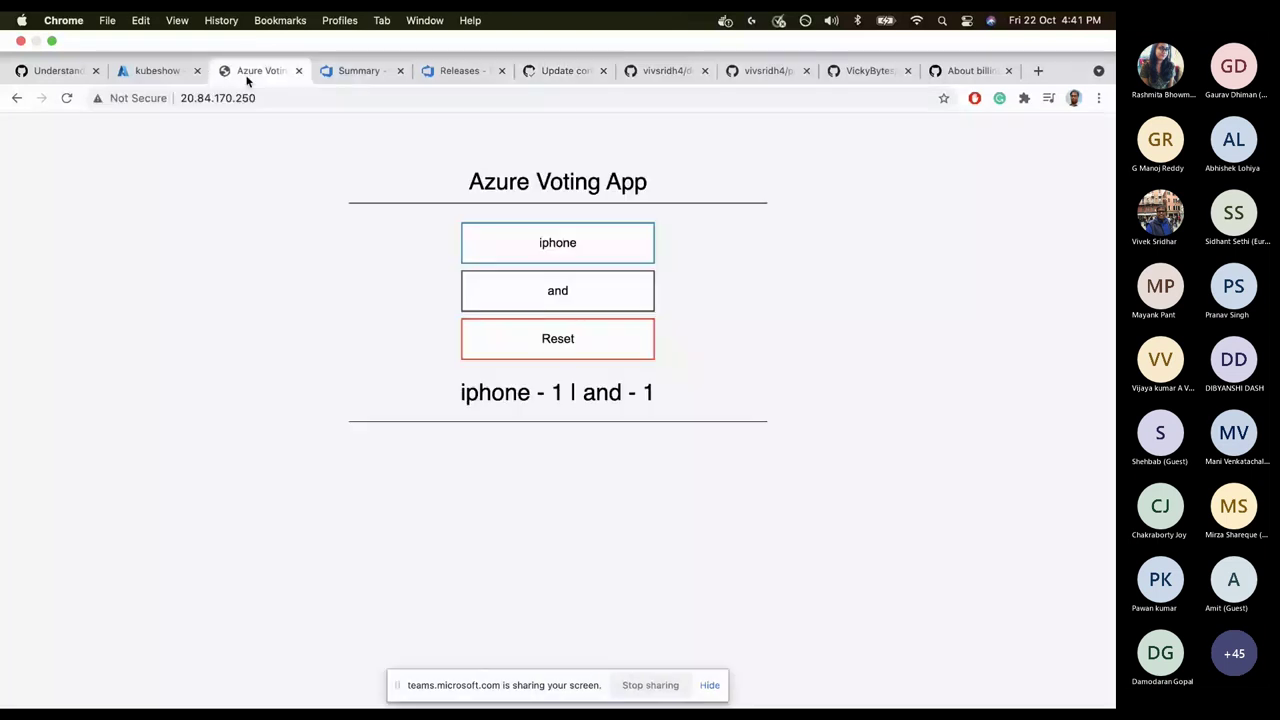
{"action": "left_click", "coordinate": [52, 71]}
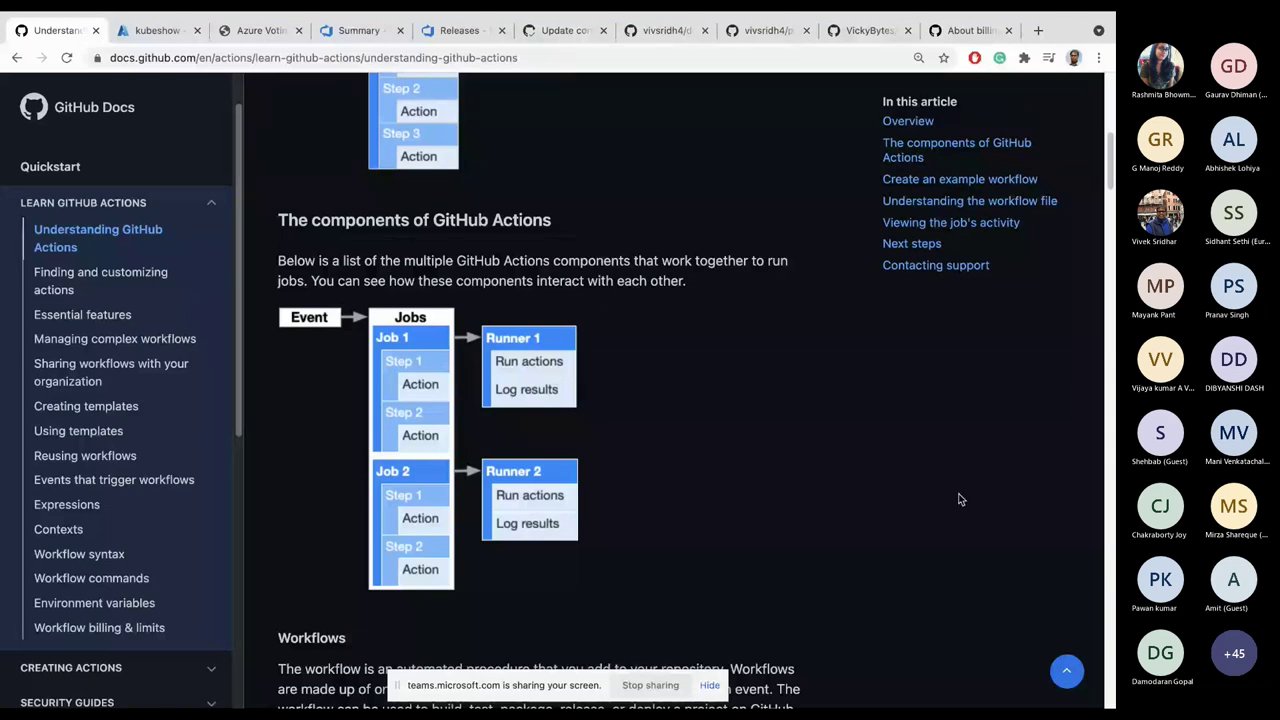
{"action": "scroll", "coordinate": [555, 287], "scroll_direction": "down", "scroll_amount": 1}
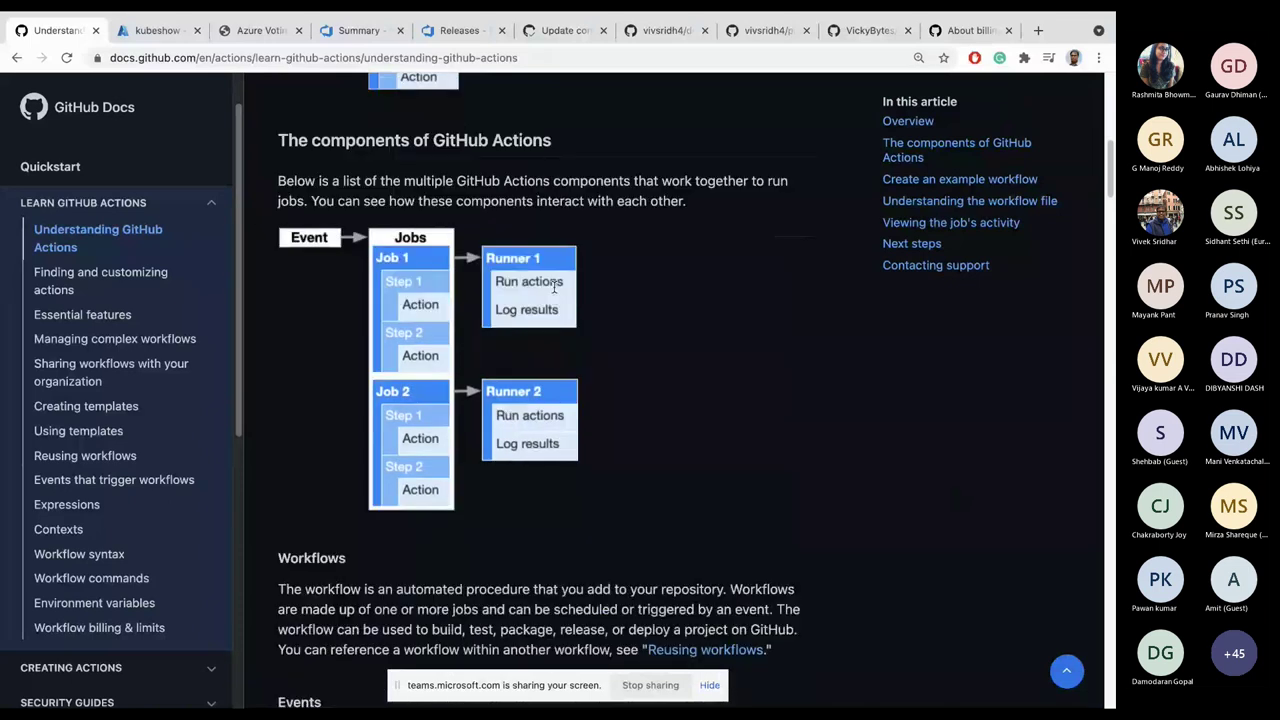
{"action": "scroll", "coordinate": [555, 287], "scroll_direction": "up", "scroll_amount": 1}
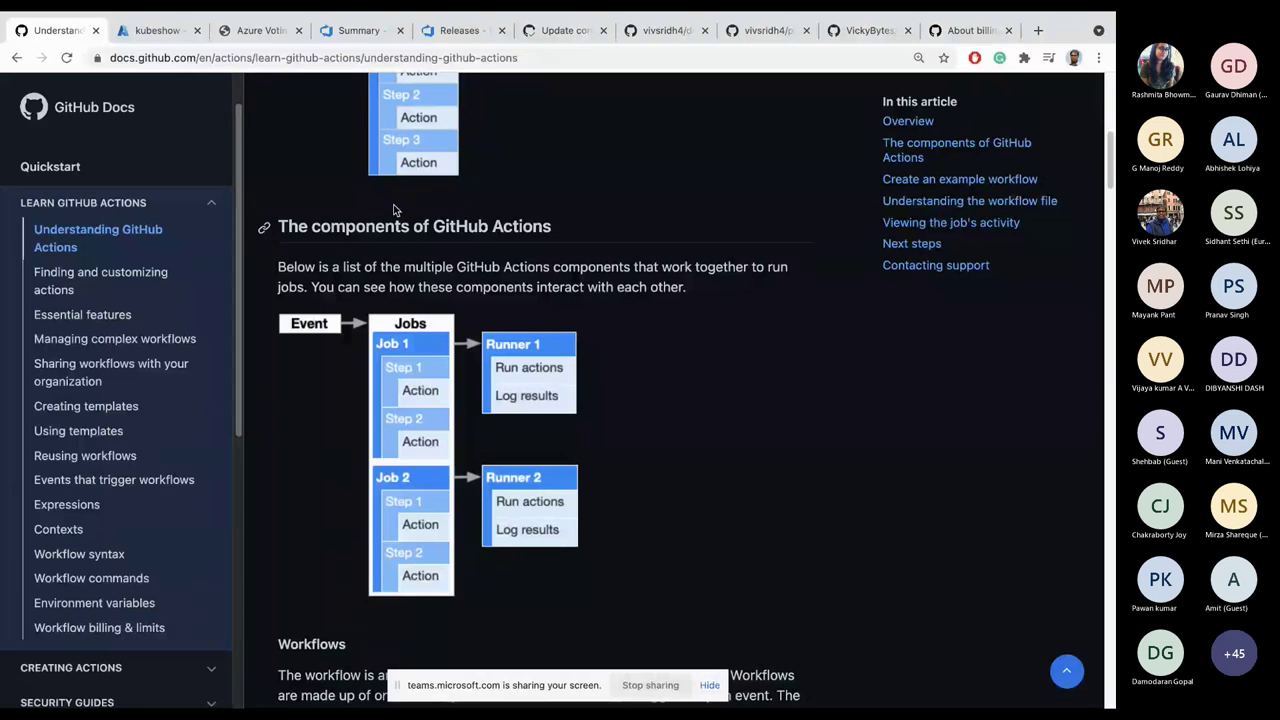
{"action": "key", "text": "alt+Tab"}
{"action": "key", "text": "Right"}
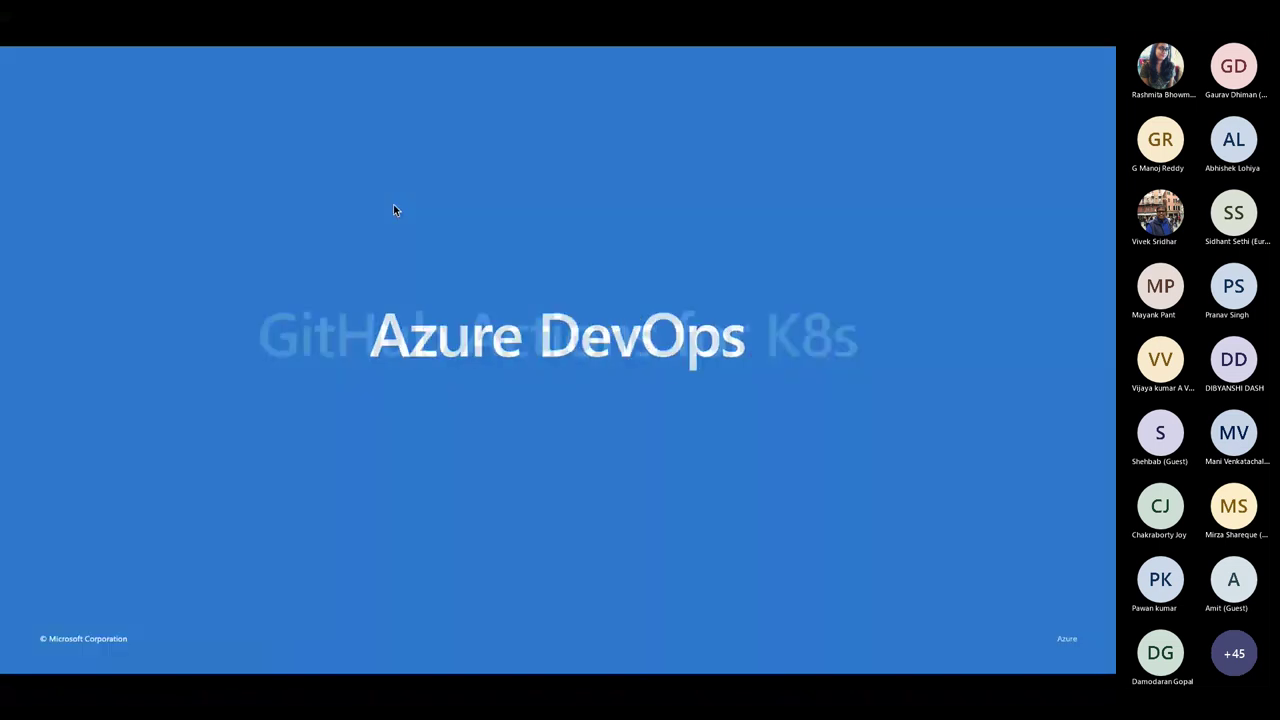
{"action": "key", "text": "Right"}
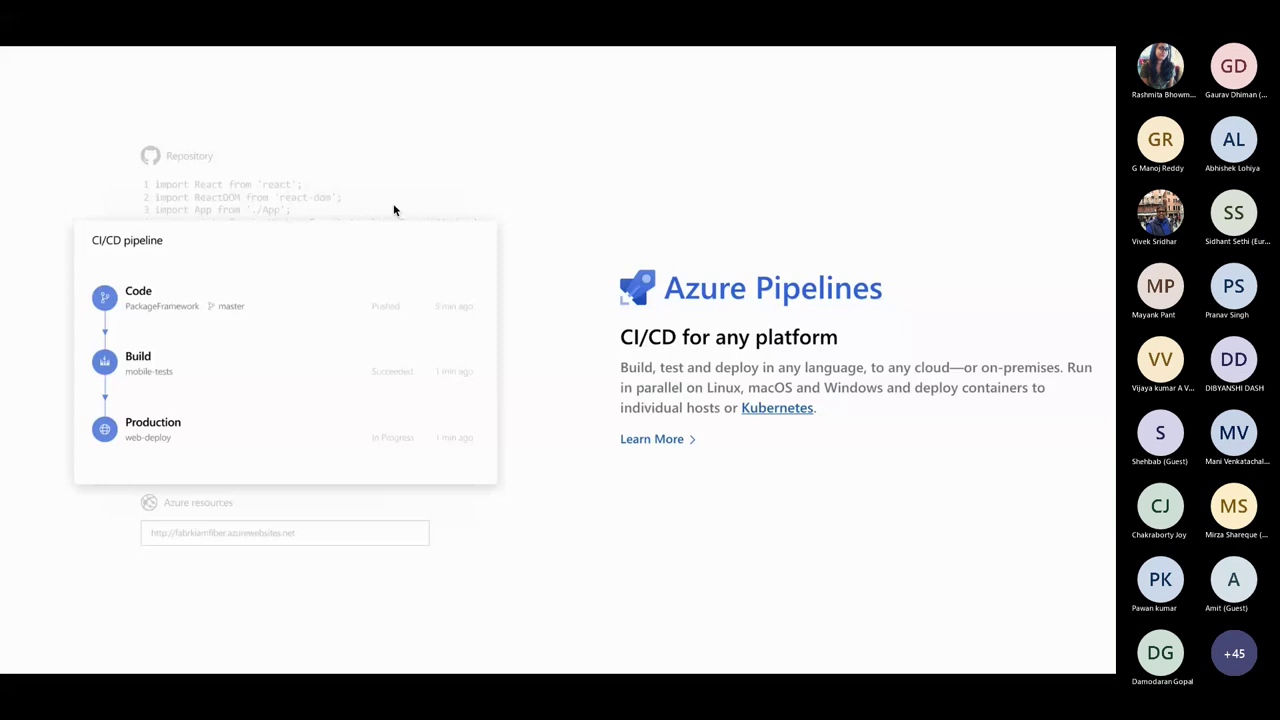
{"action": "key", "text": "Right"}
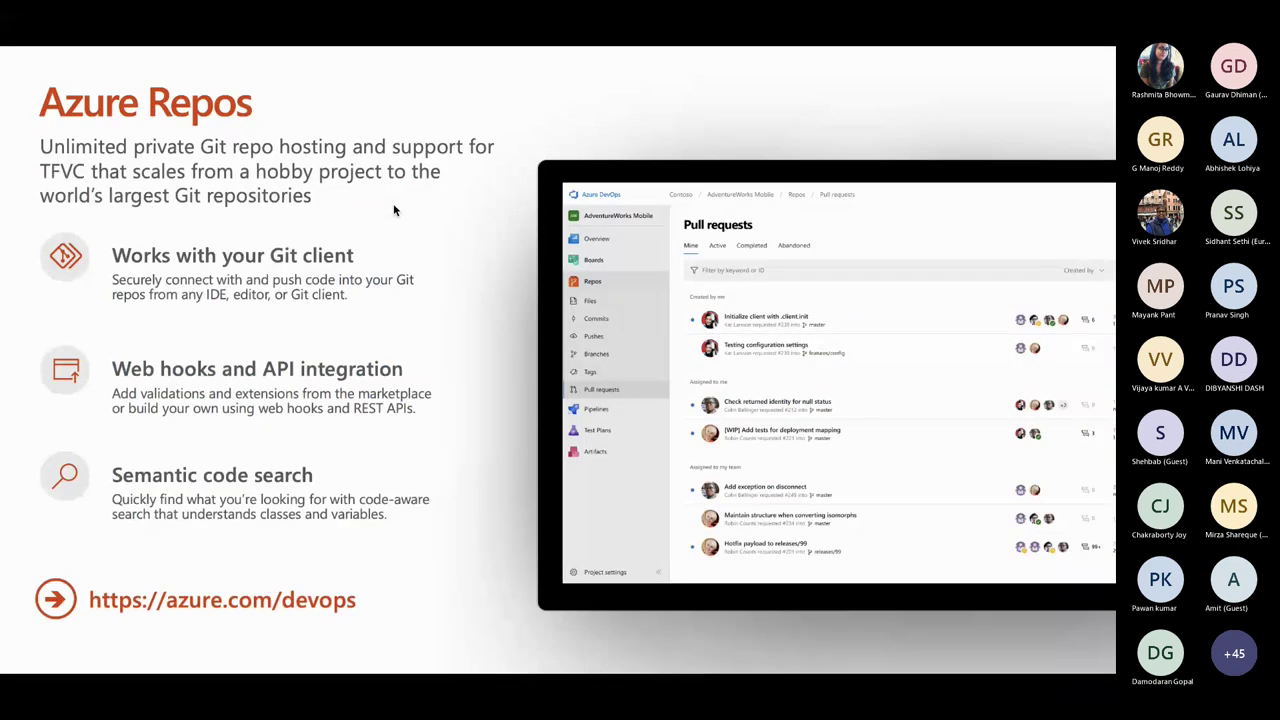
{"action": "key", "text": "Right"}
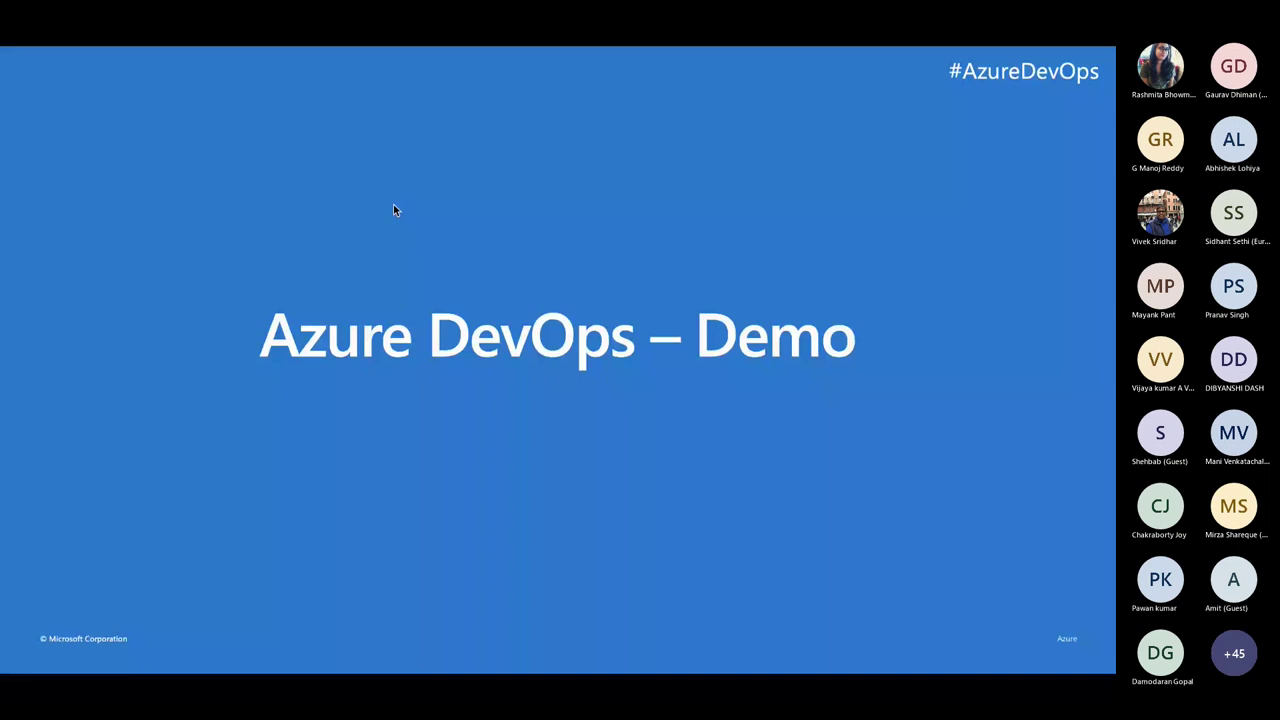
Step: Return to the browser and view the DevOpsForAll project summary and the Donors-Projects release pipeline in Azure DevOps
{"action": "key", "text": "alt+Tab"}
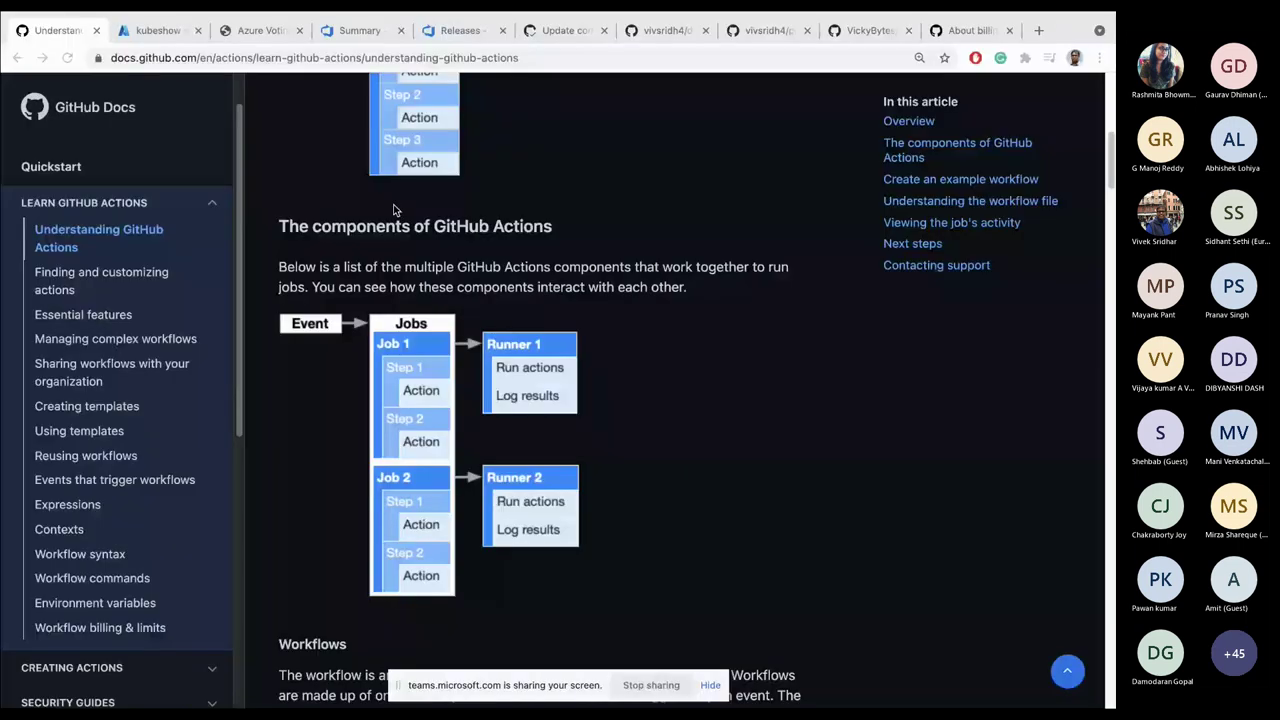
{"action": "mouse_move", "coordinate": [243, 14]}
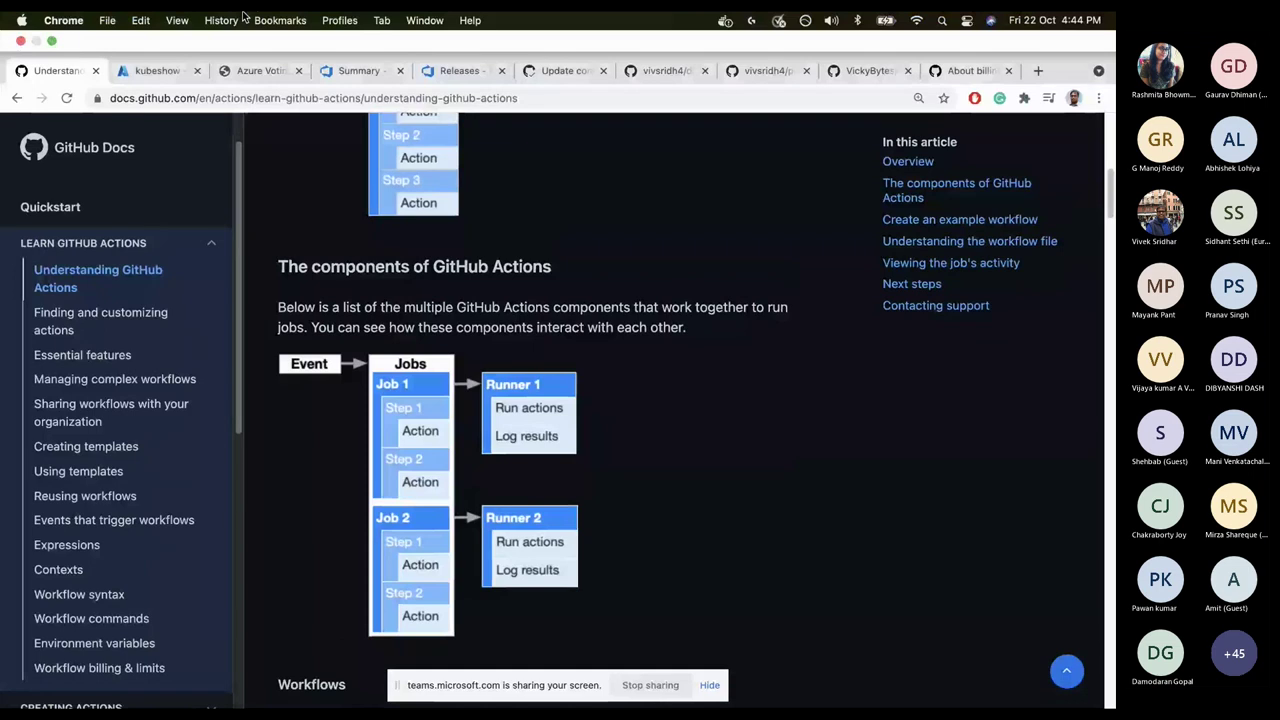
{"action": "left_click", "coordinate": [358, 70]}
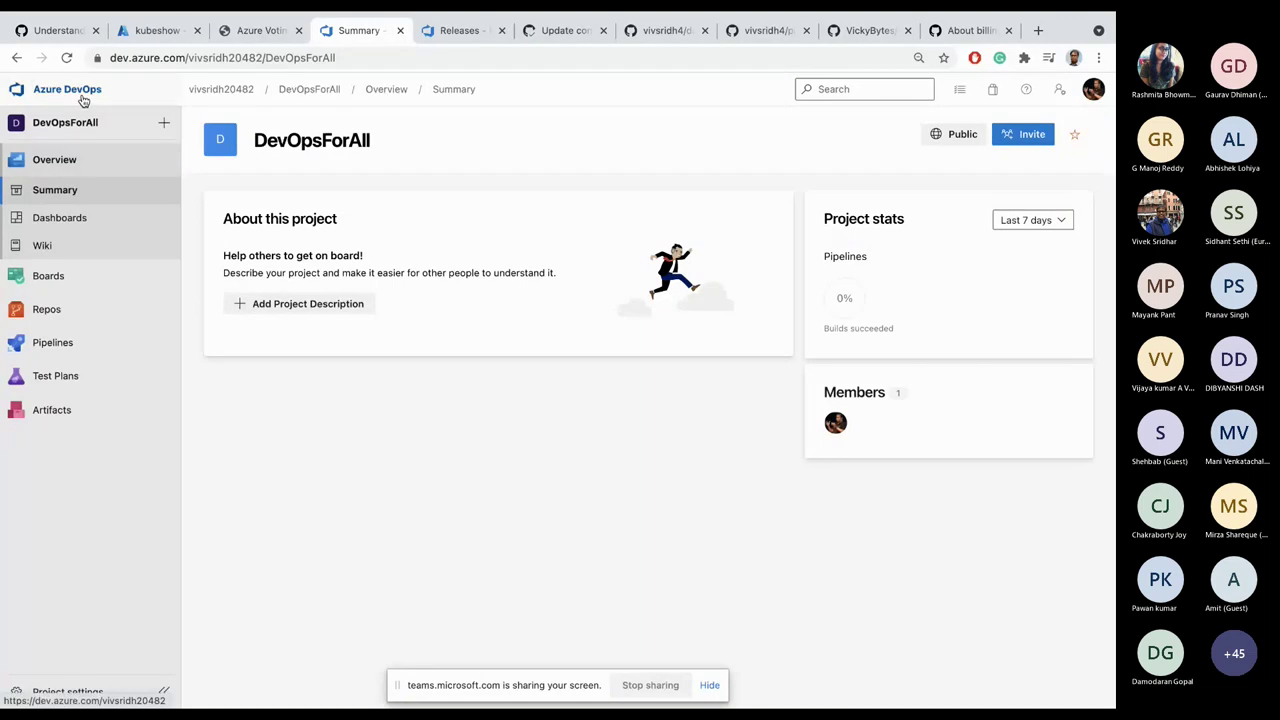
{"action": "key", "text": "ctrl+Tab"}
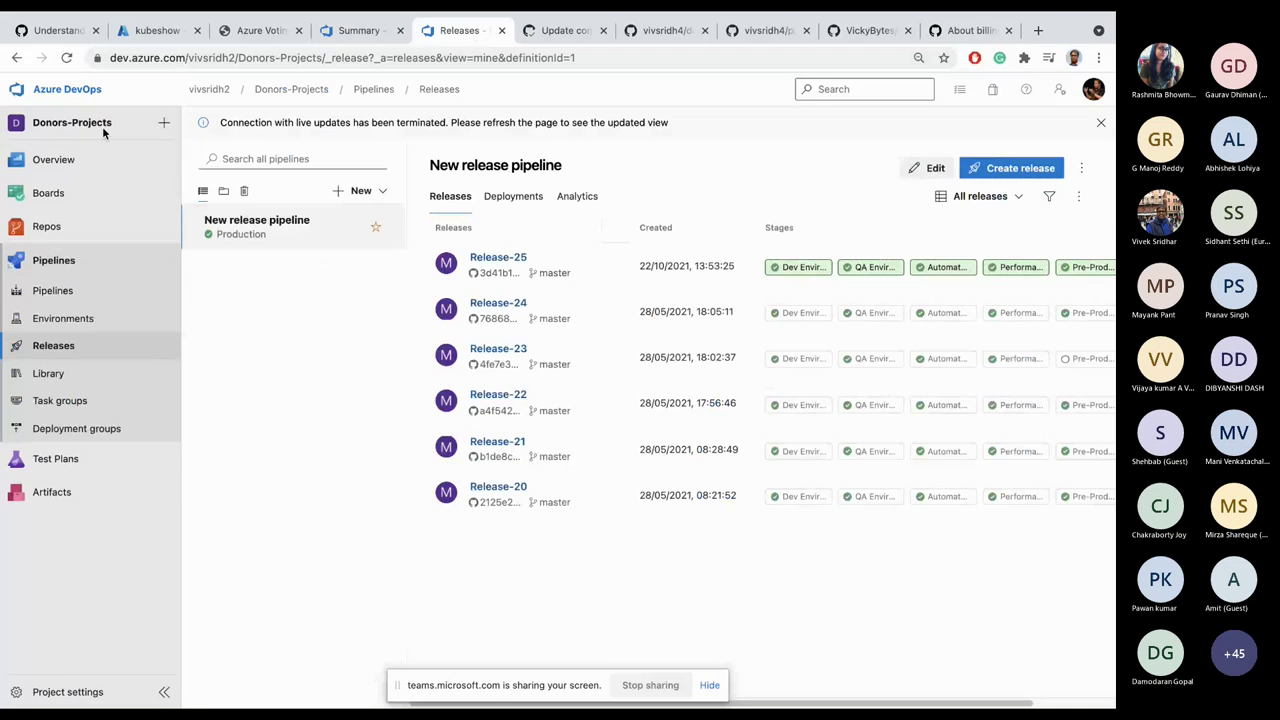
Step: Return to the DevOpsForAll project, reopen it from the organization's projects, and view its Boards, Repos and Pipelines options
{"action": "key", "text": "ctrl+shift+Tab"}
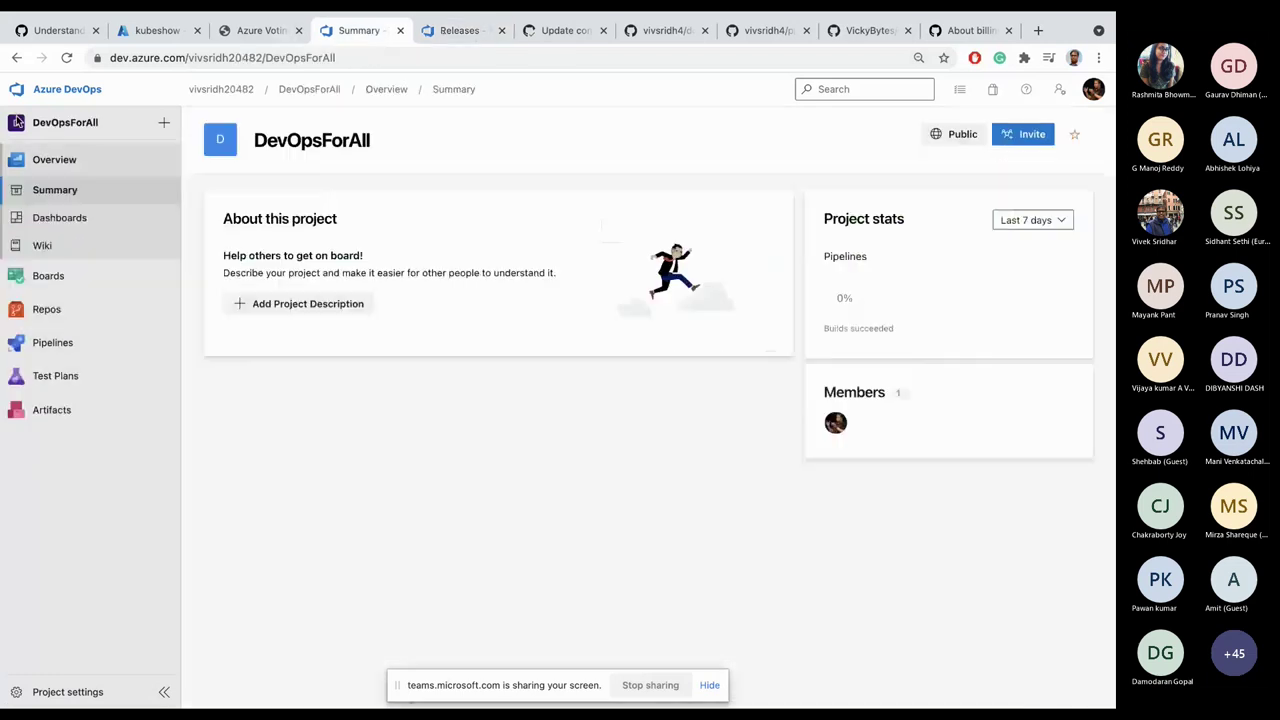
{"action": "left_click", "coordinate": [66, 93]}
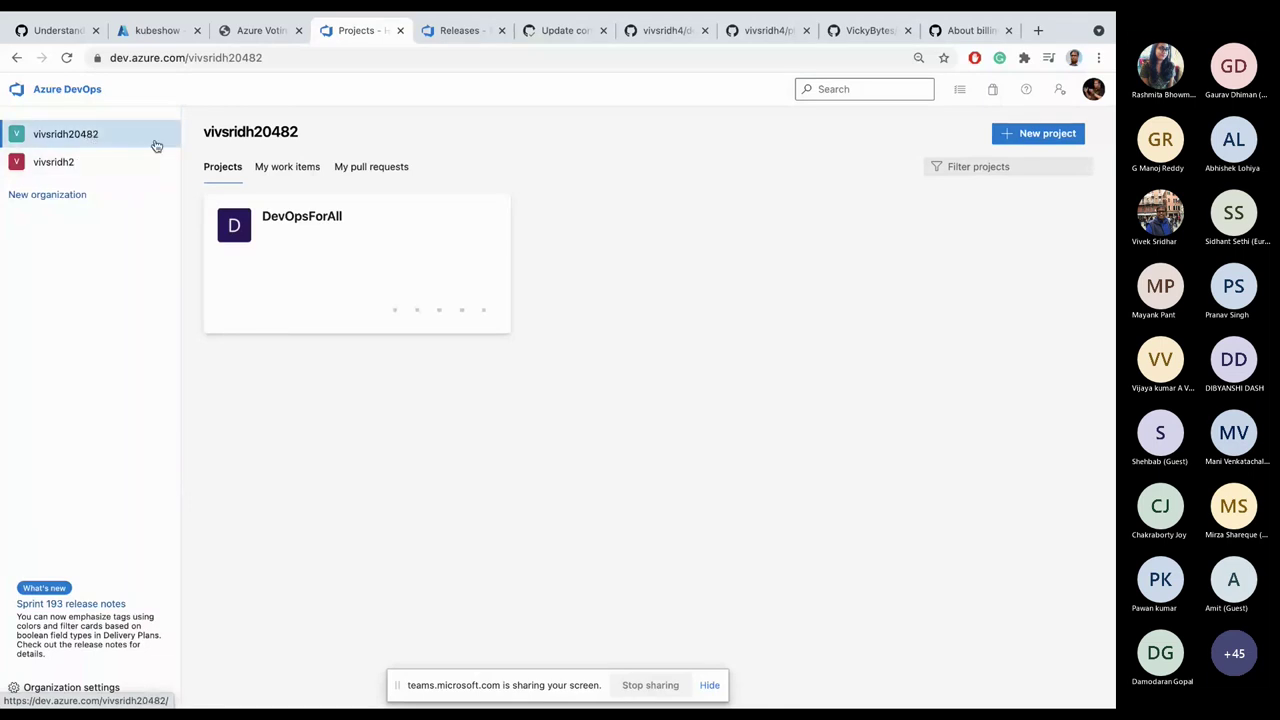
{"action": "left_click", "coordinate": [156, 146]}
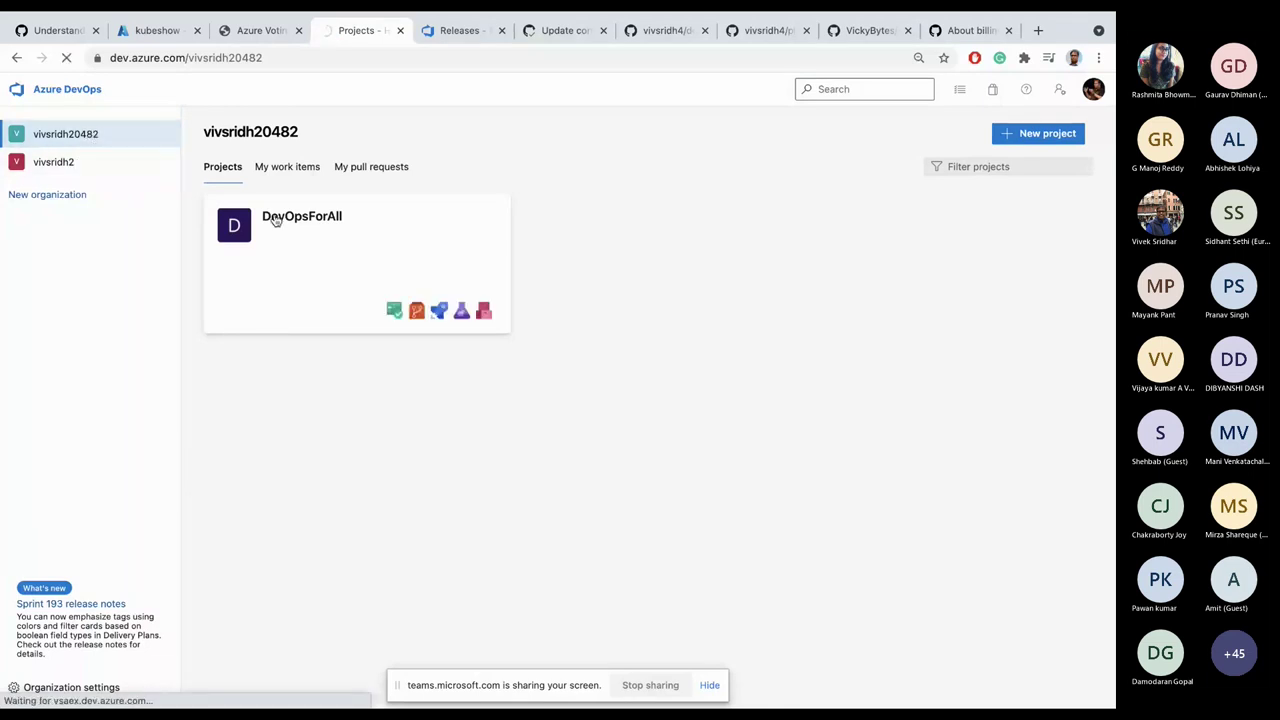
{"action": "left_click", "coordinate": [276, 221]}
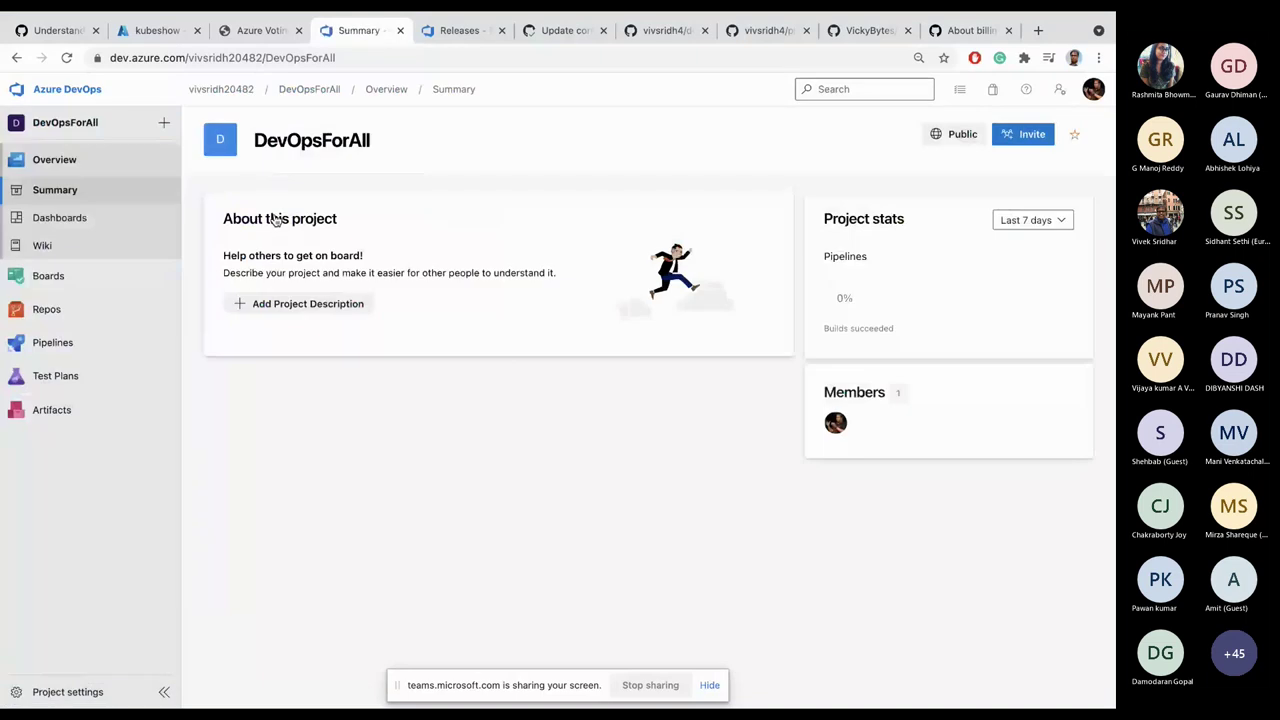
{"action": "mouse_move", "coordinate": [165, 345]}
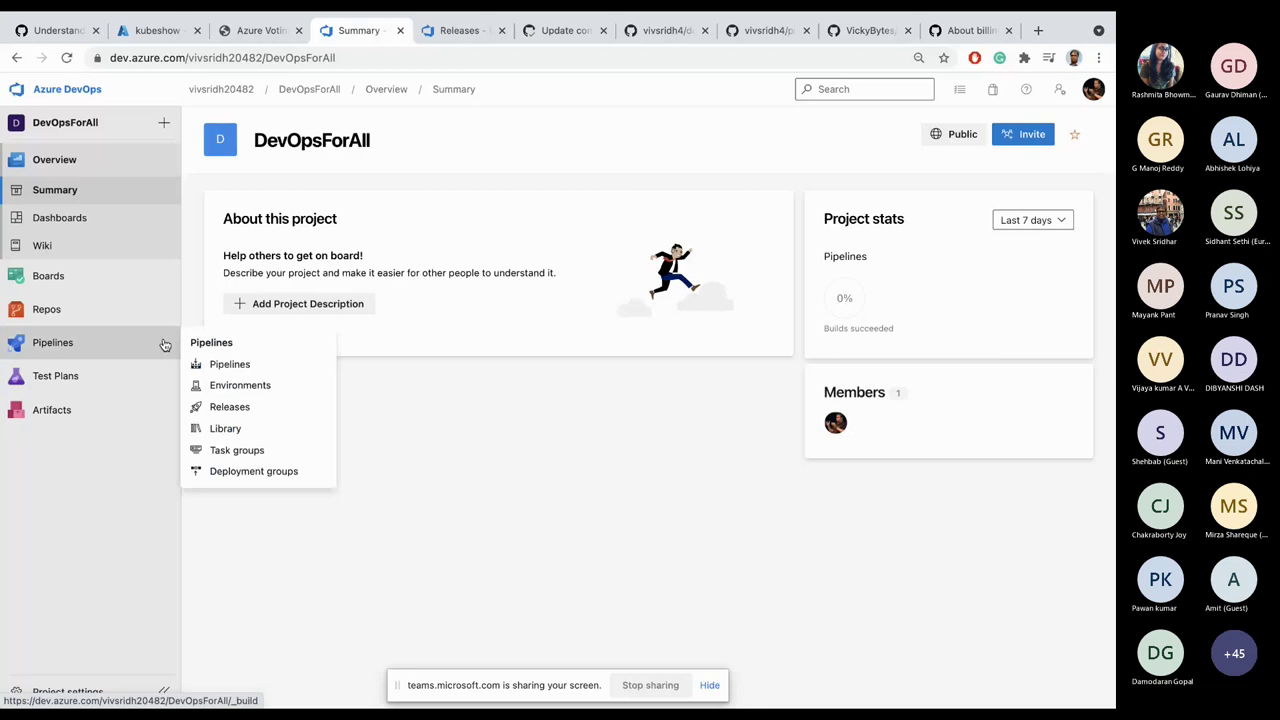
{"action": "mouse_move", "coordinate": [141, 280]}
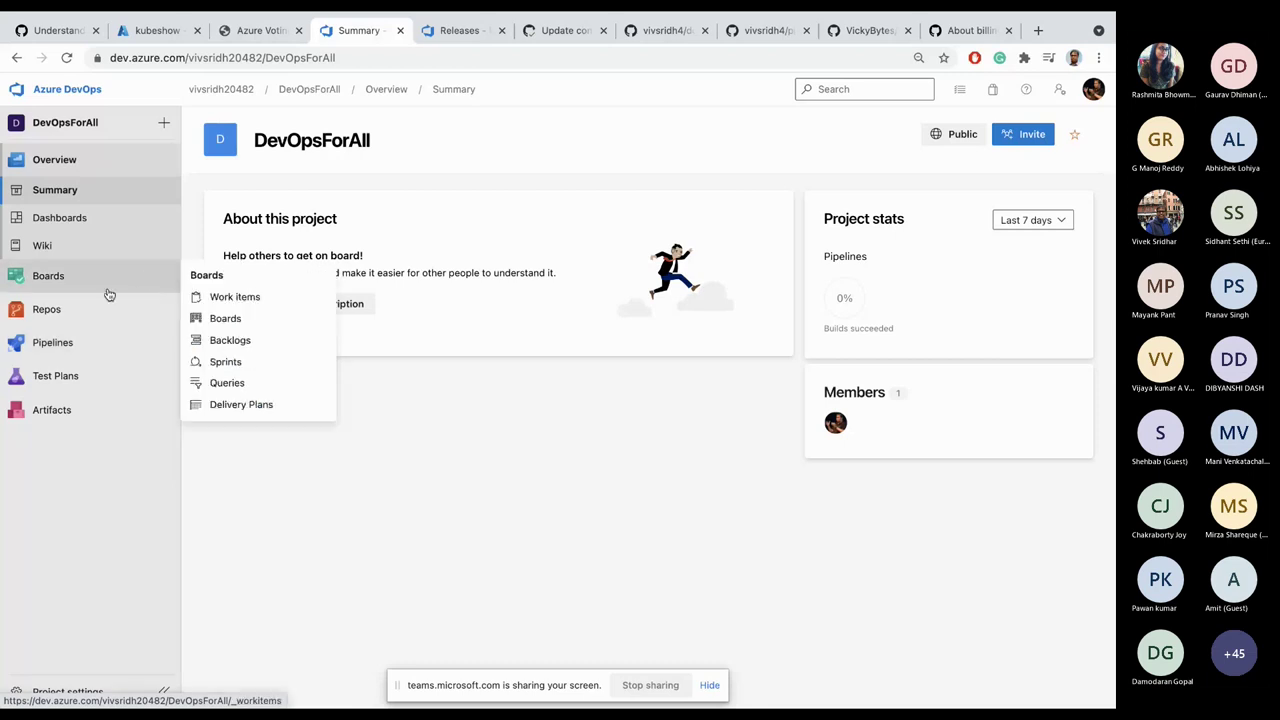
{"action": "mouse_move", "coordinate": [38, 324]}
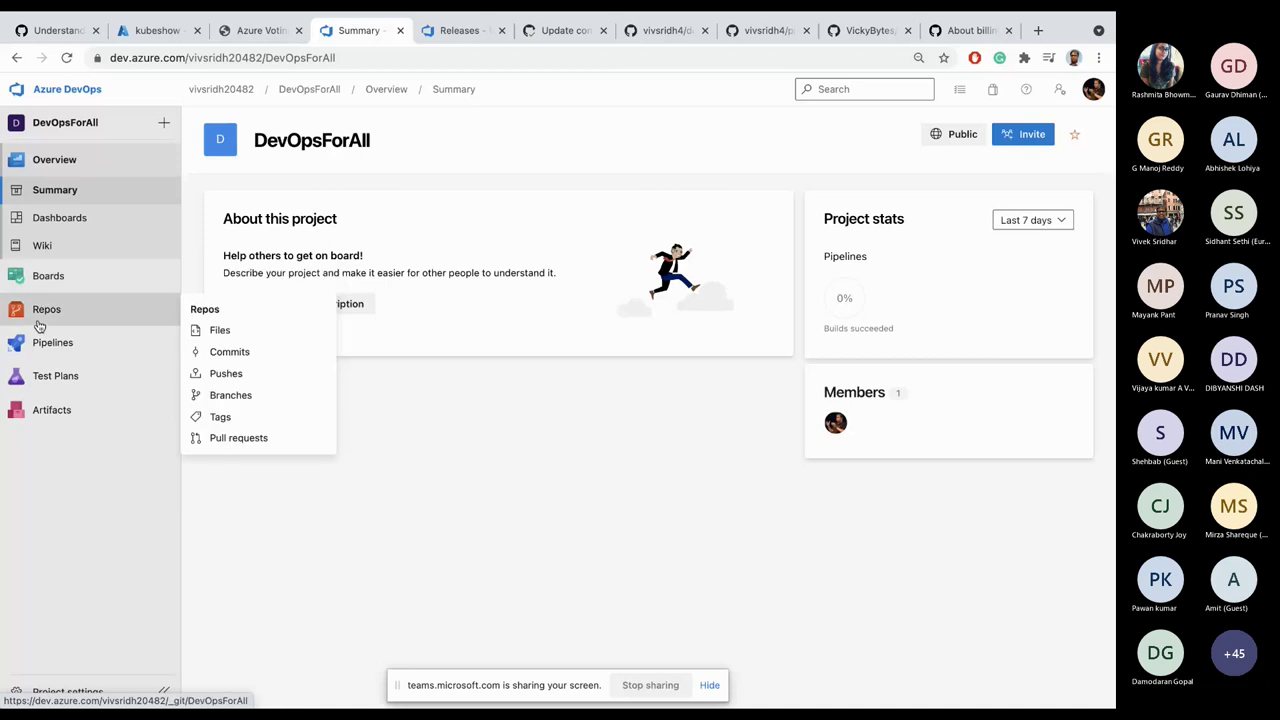
{"action": "mouse_move", "coordinate": [46, 355]}
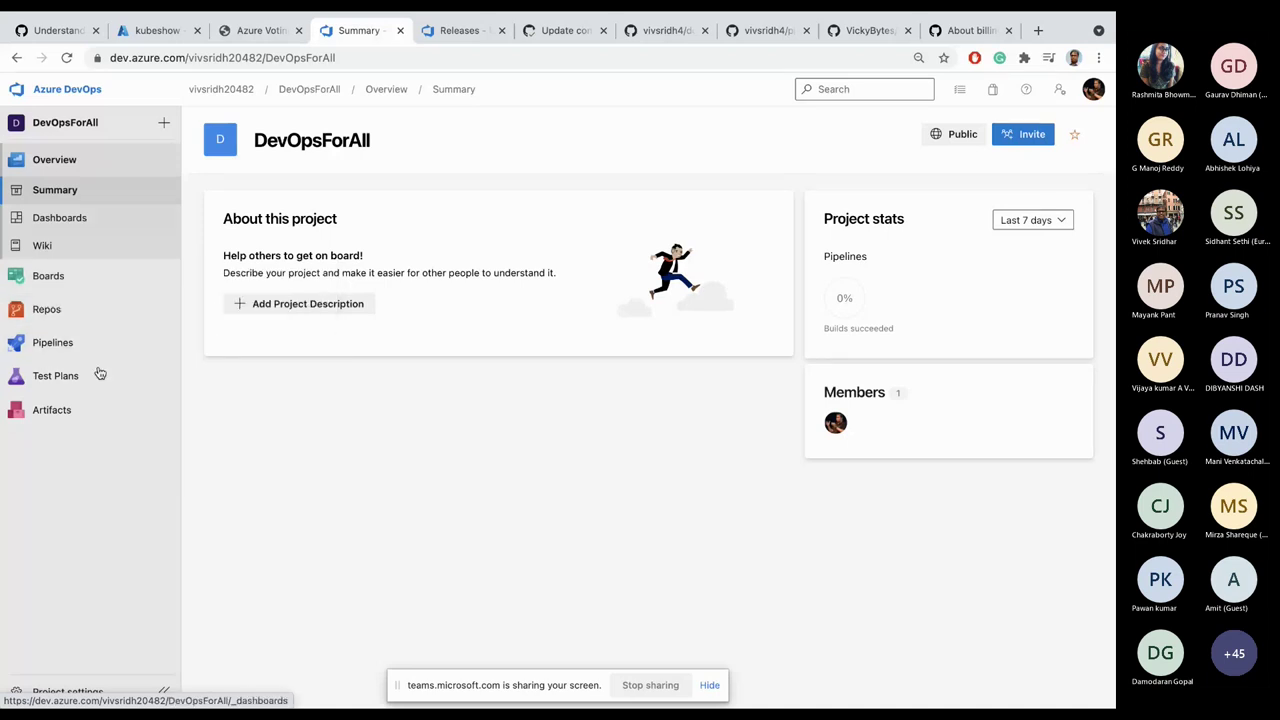
Step: Open the DevOpsForAll project settings and review the parallel jobs allocation and the agent pools
{"action": "left_click", "coordinate": [70, 695]}
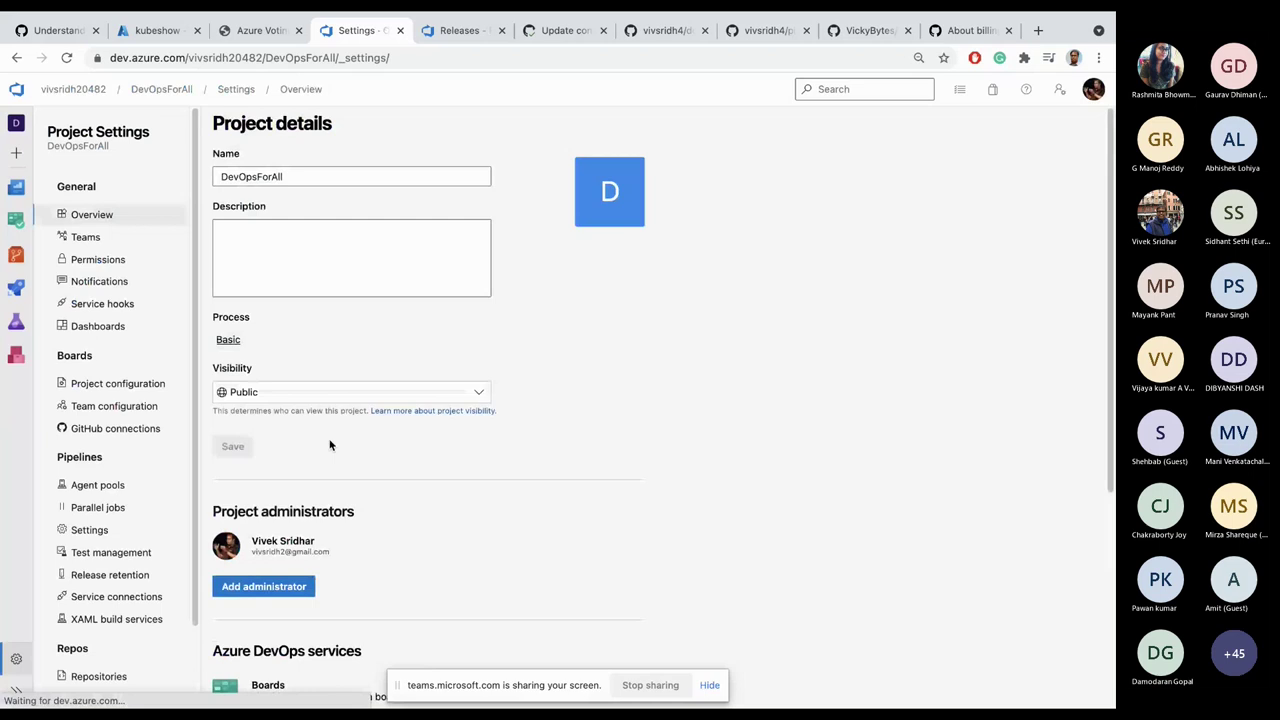
{"action": "left_click", "coordinate": [116, 513]}
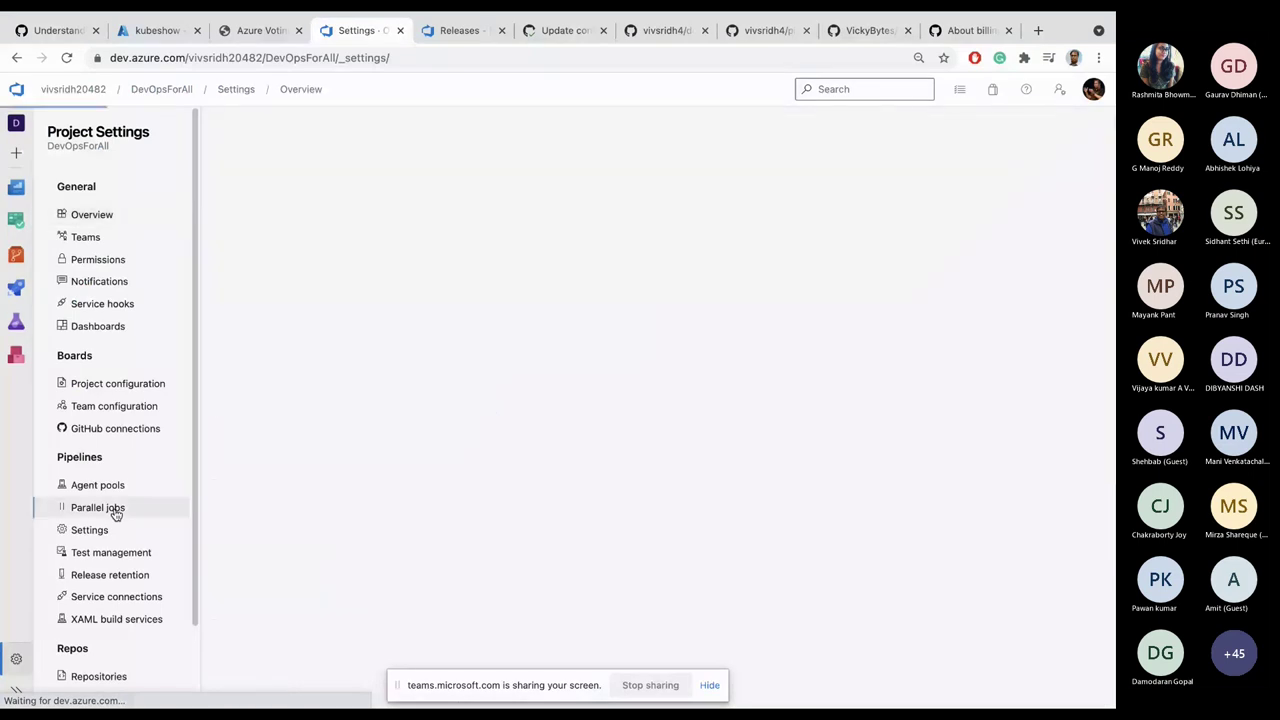
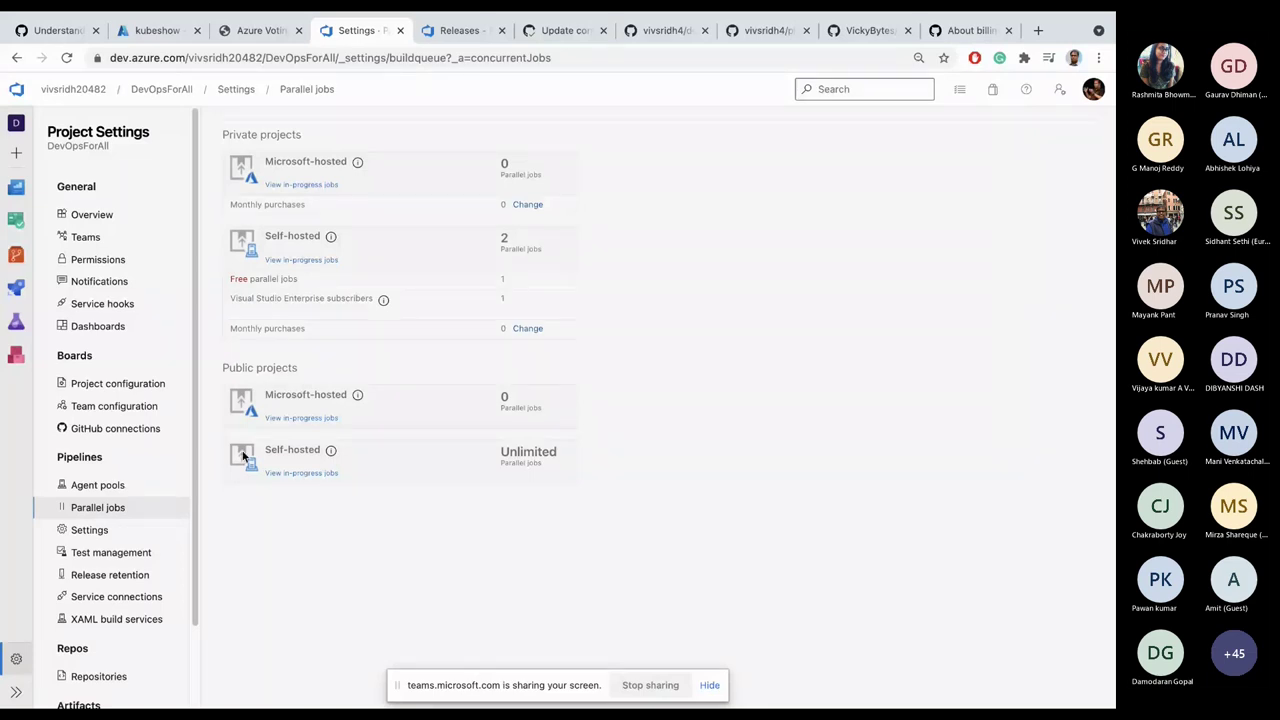
{"action": "left_click", "coordinate": [90, 489]}
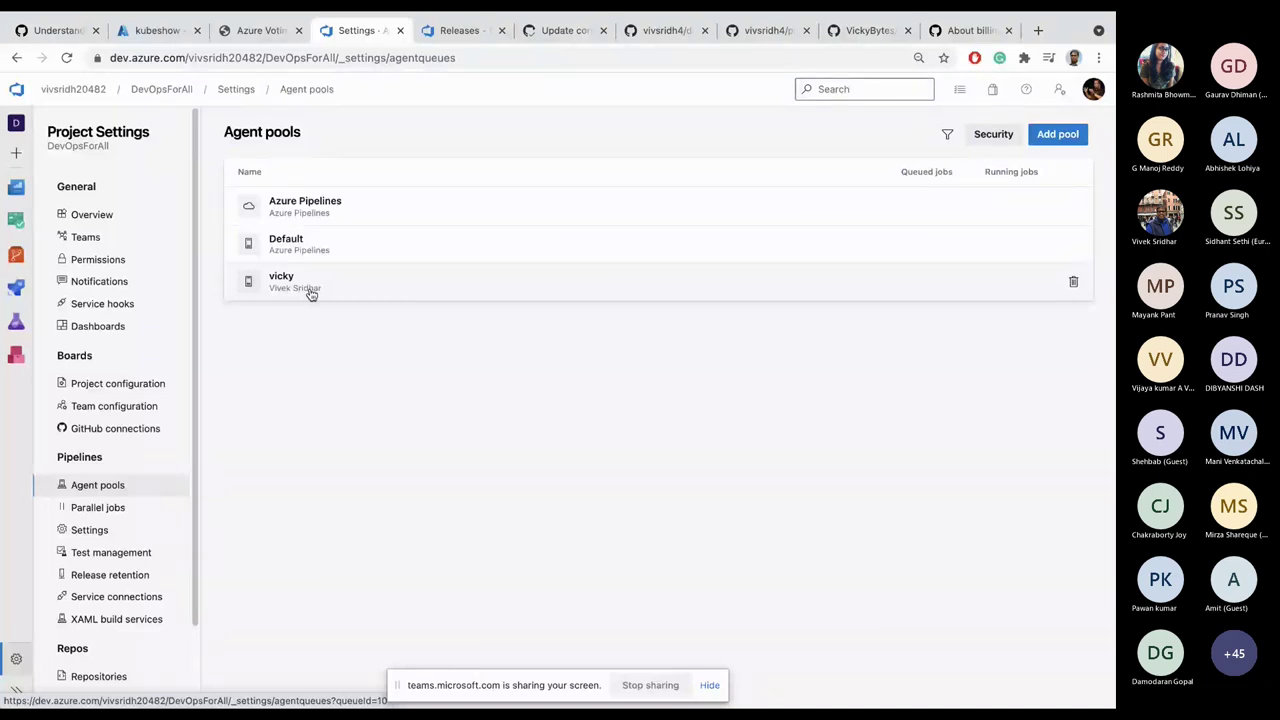
Step: View the signed-in account and user settings options, and list the agents in the custom agent pool
{"action": "left_click", "coordinate": [1093, 92]}
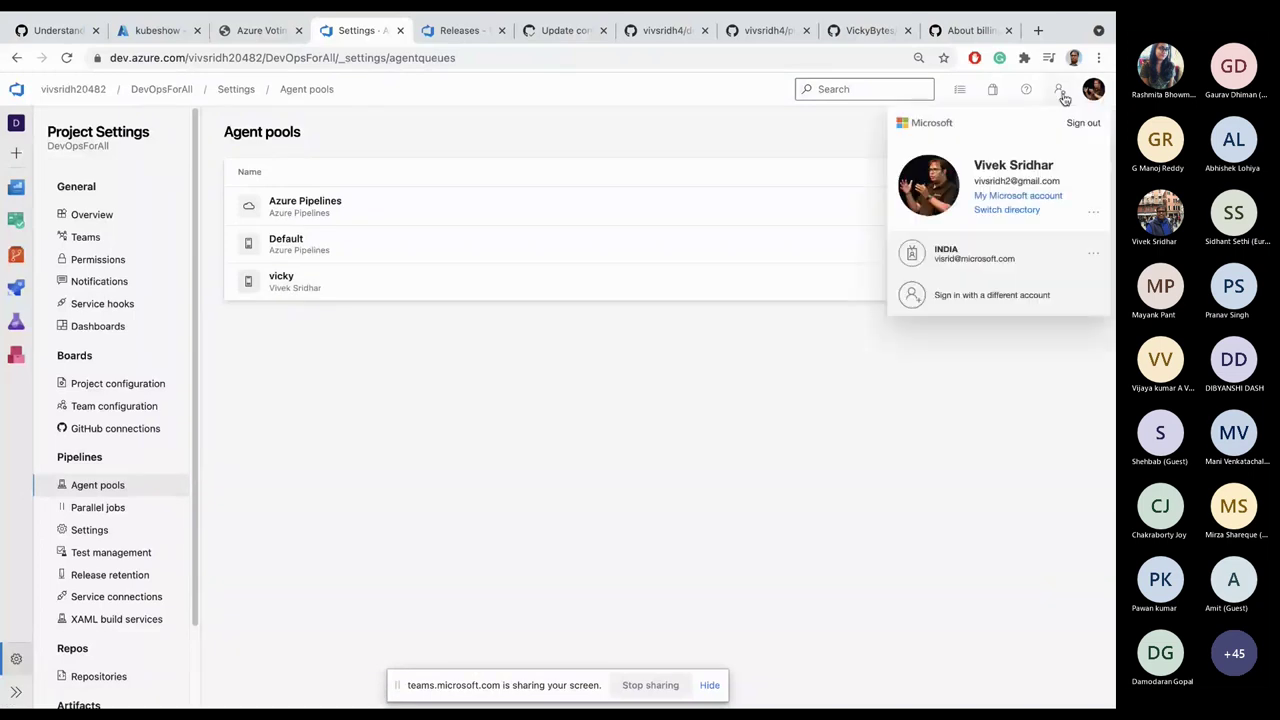
{"action": "left_click", "coordinate": [1059, 90]}
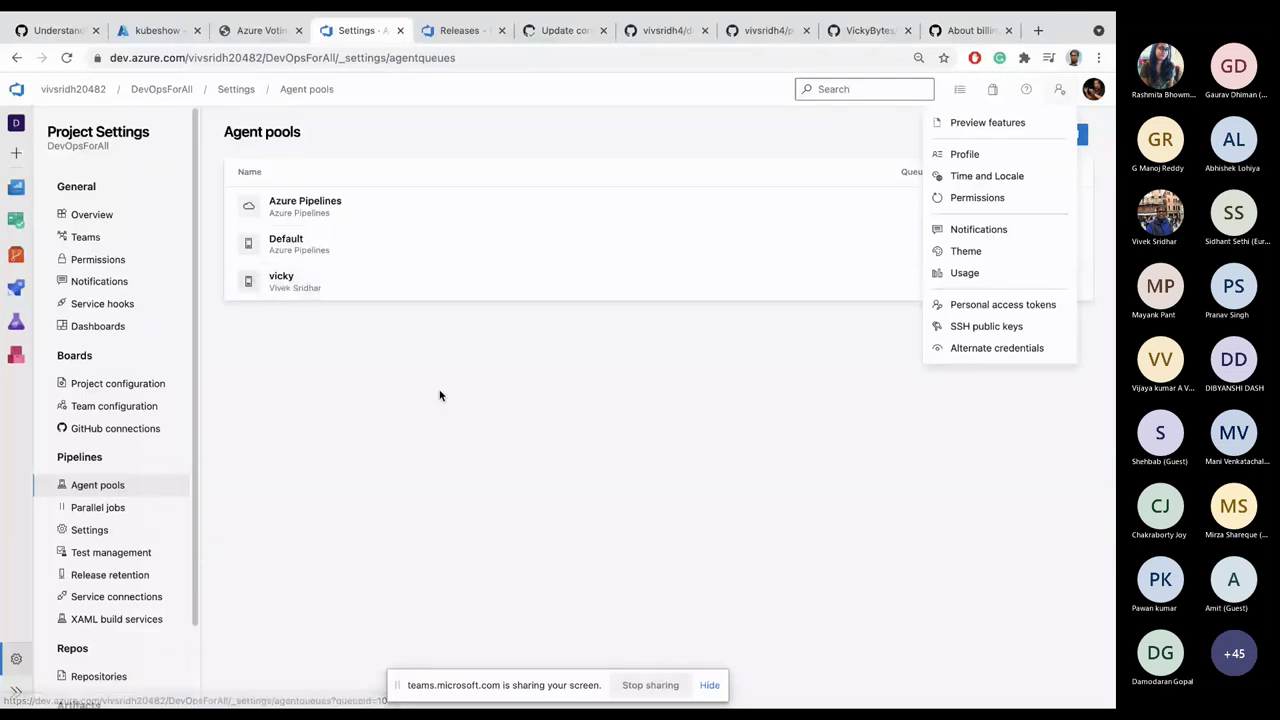
{"action": "left_click", "coordinate": [493, 372]}
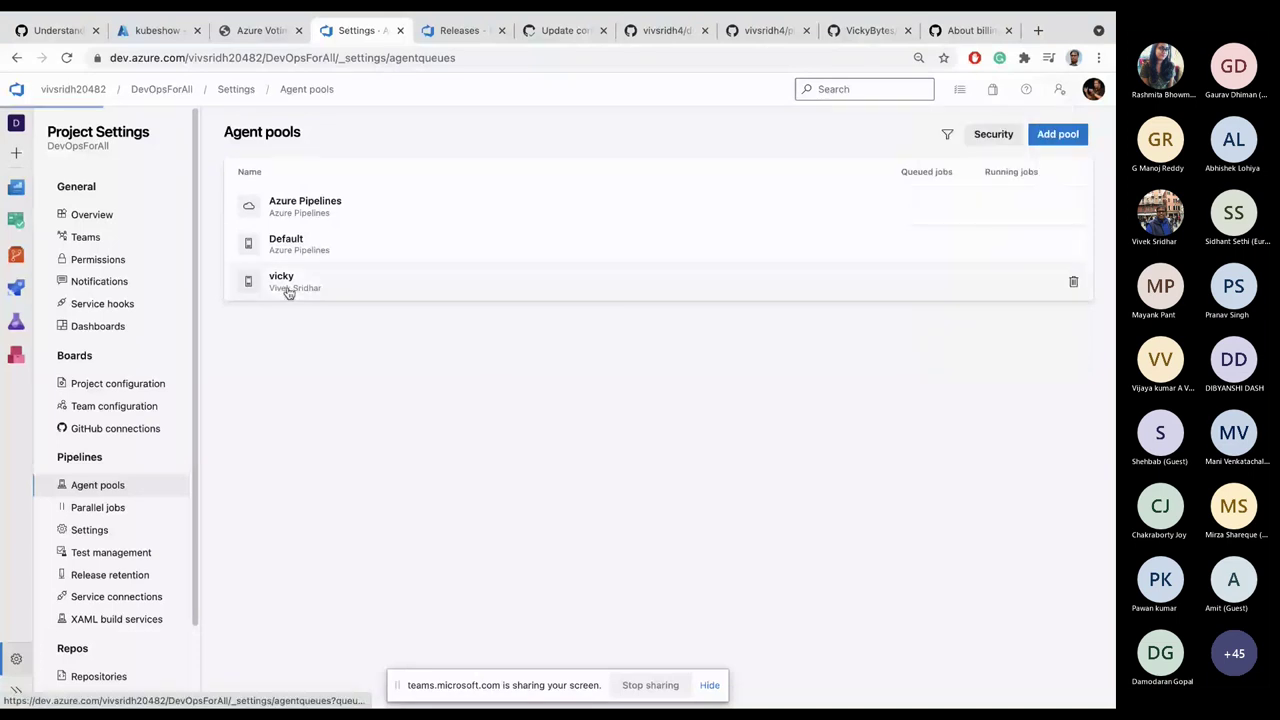
{"action": "left_click", "coordinate": [288, 290]}
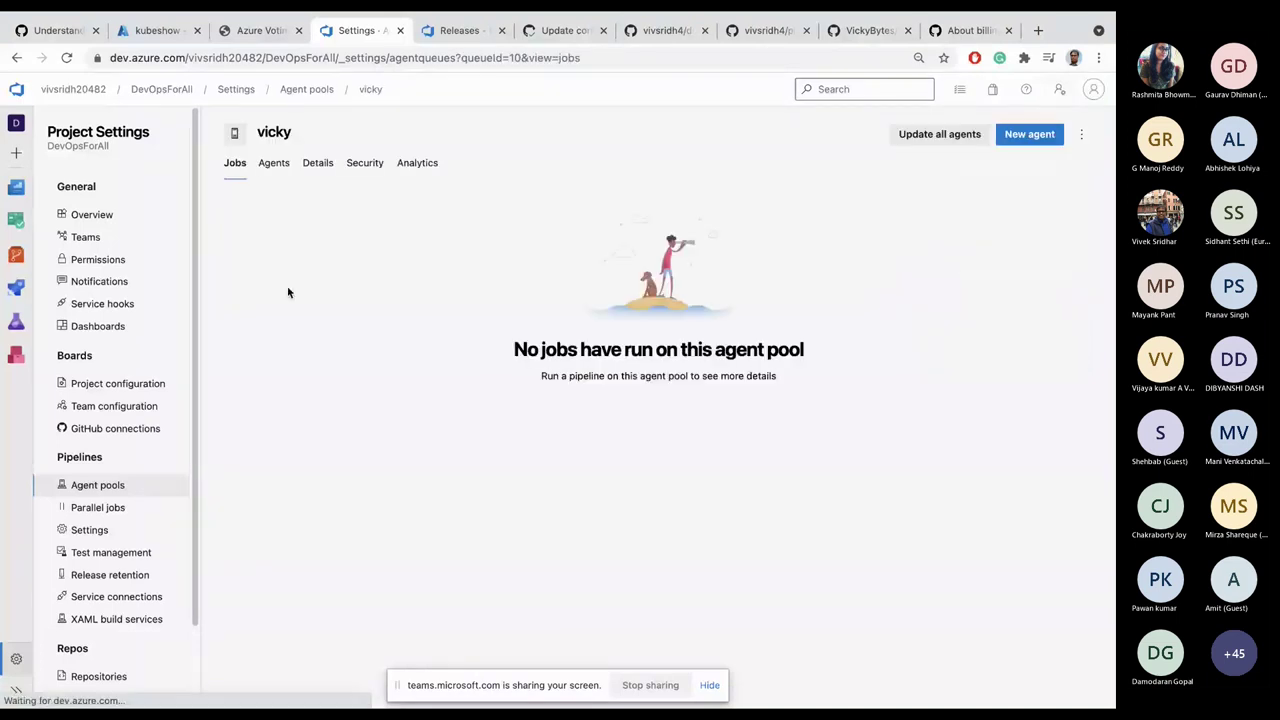
{"action": "left_click", "coordinate": [273, 162]}
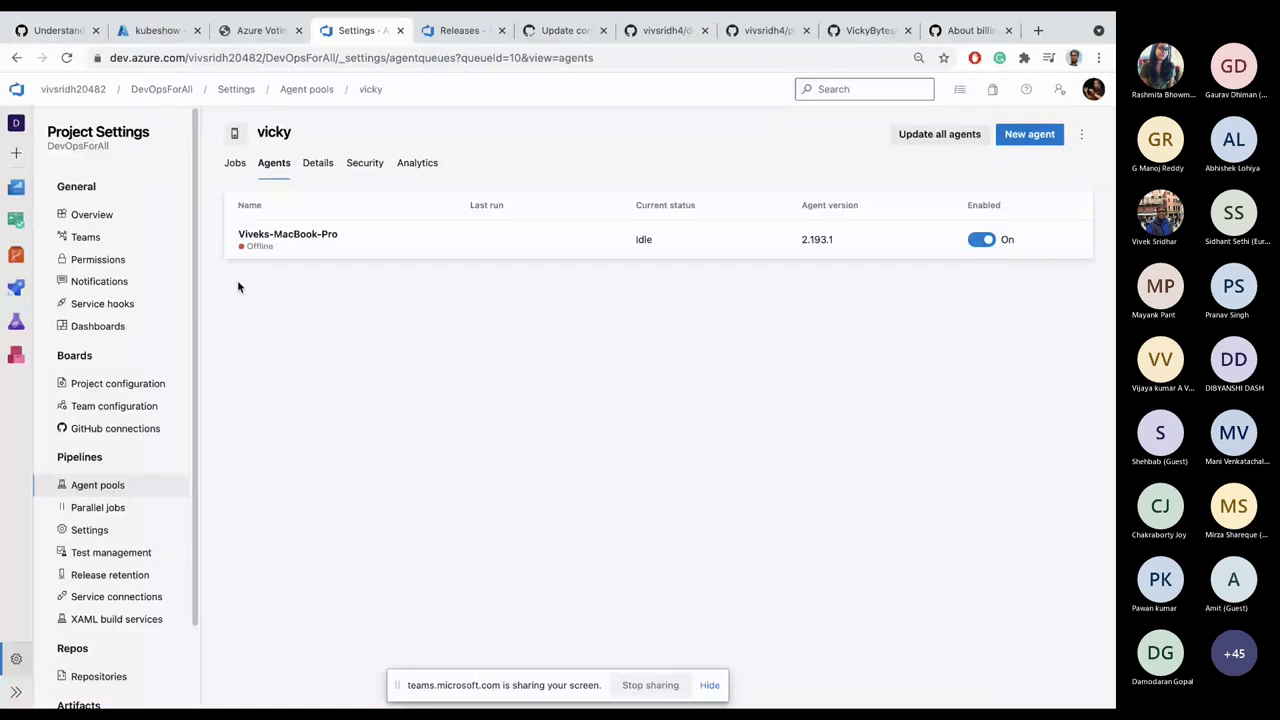
Step: Open the build job of the "Update config_file.cfg" workflow run in GitHub and examine the "Run cd azure-vote" log
{"action": "left_click", "coordinate": [560, 32]}
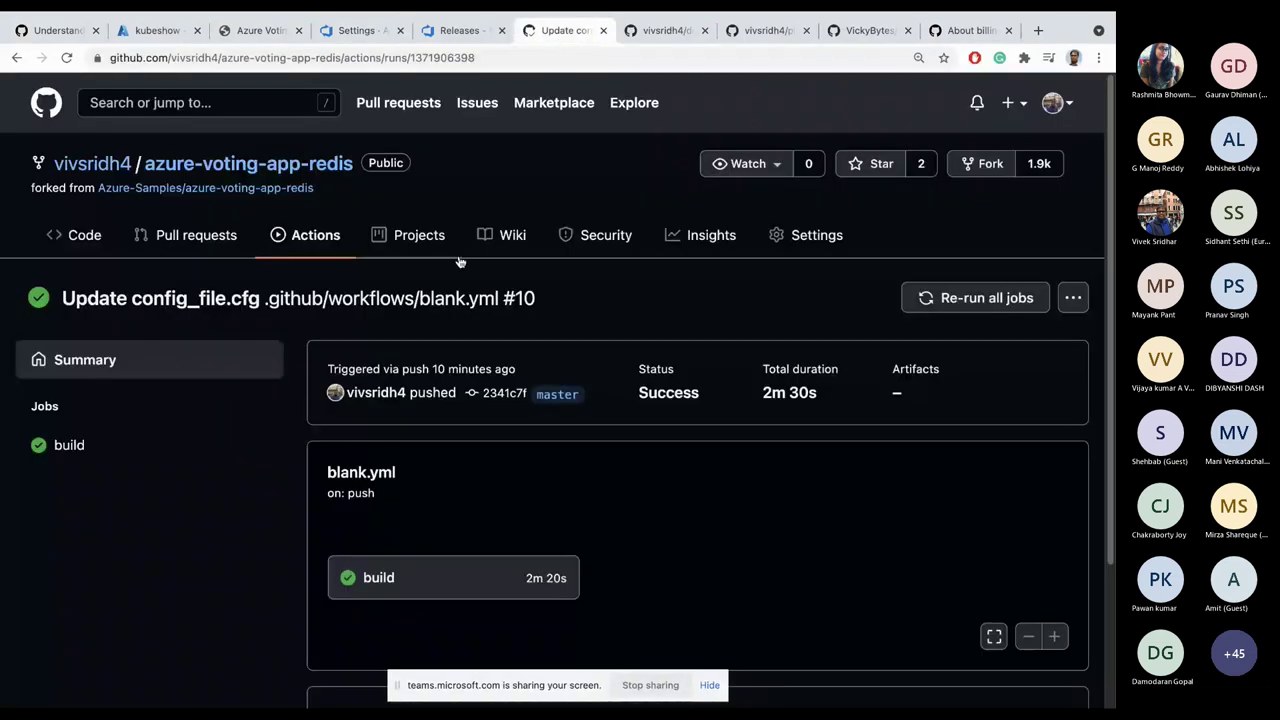
{"action": "left_click", "coordinate": [396, 576]}
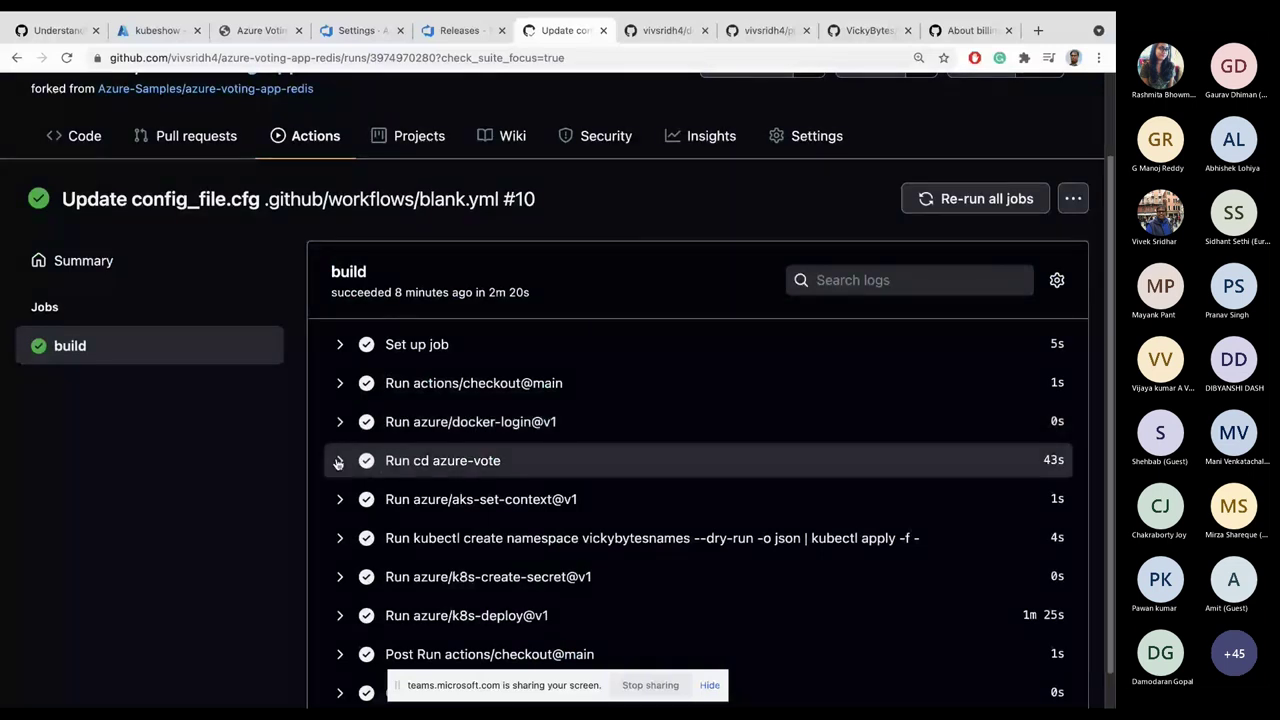
{"action": "left_click", "coordinate": [338, 461]}
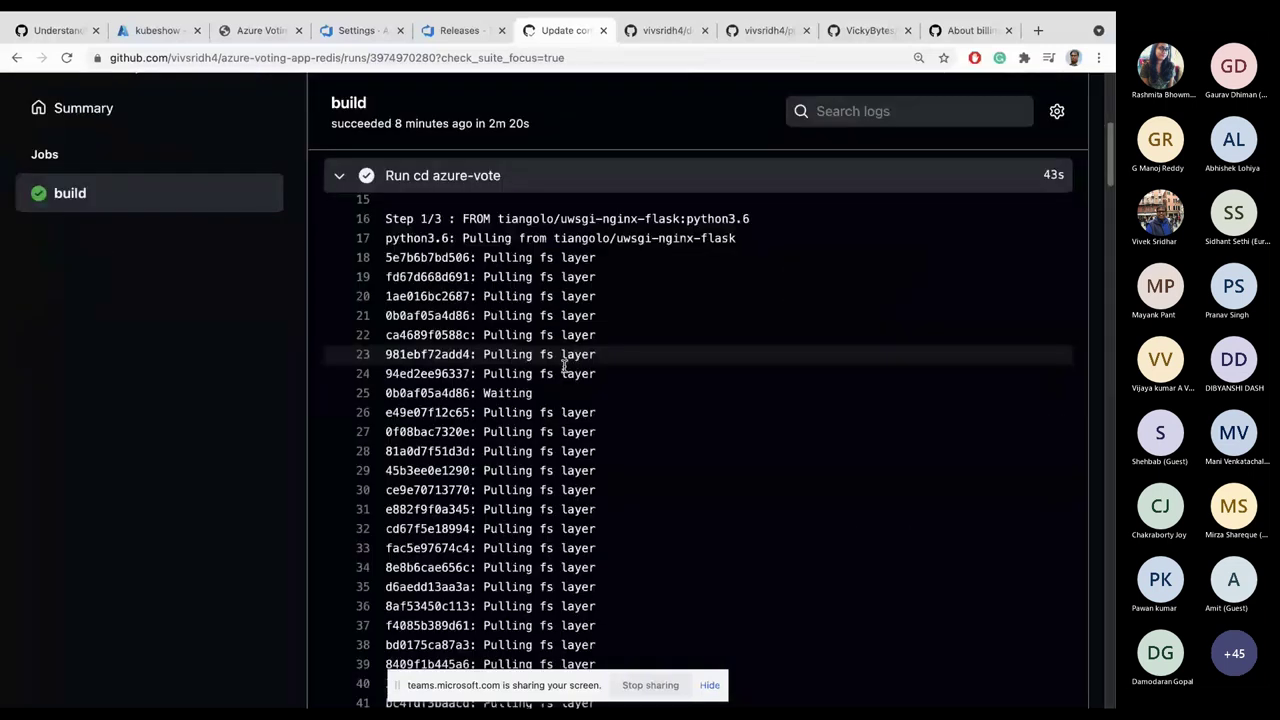
{"action": "scroll", "coordinate": [473, 192], "scroll_direction": "up", "scroll_amount": 2}
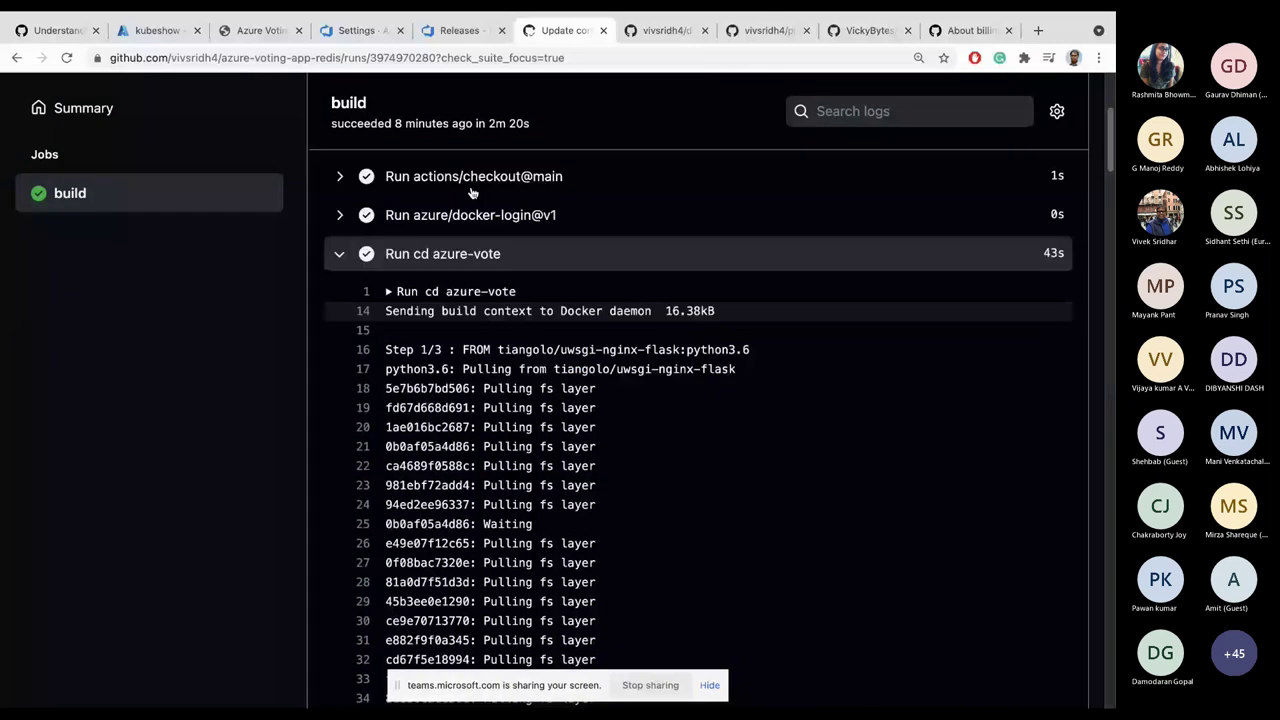
Step: Return to Azure DevOps and start a new DevOpsForAll pipeline using the GitHub repository pipelines-javascript-docker
{"action": "key", "text": "super+4"}
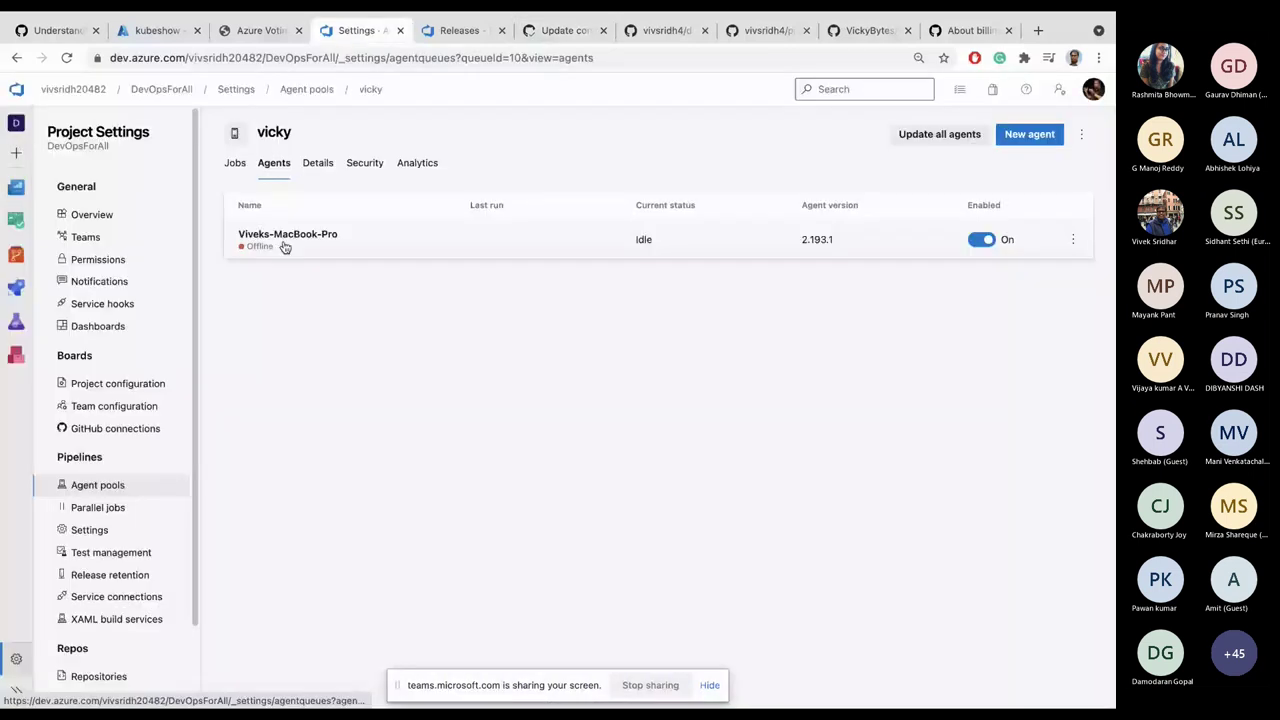
{"action": "mouse_move", "coordinate": [12, 291]}
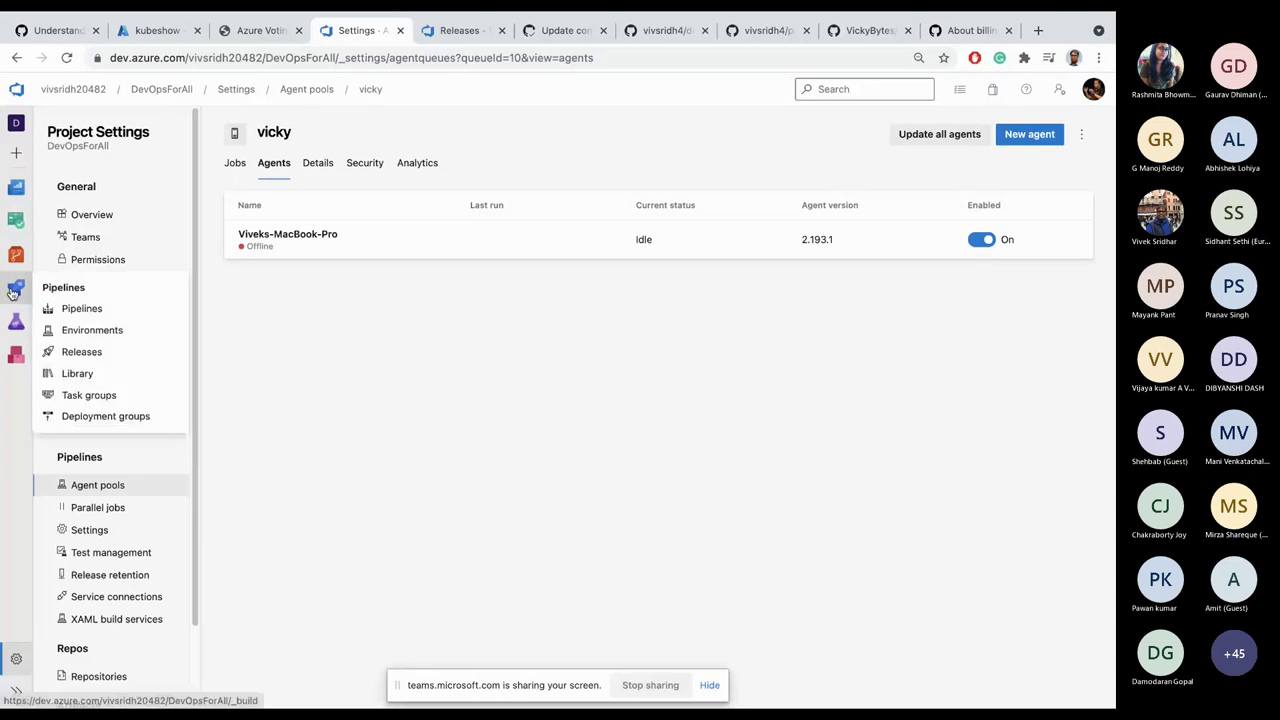
{"action": "left_click", "coordinate": [90, 310]}
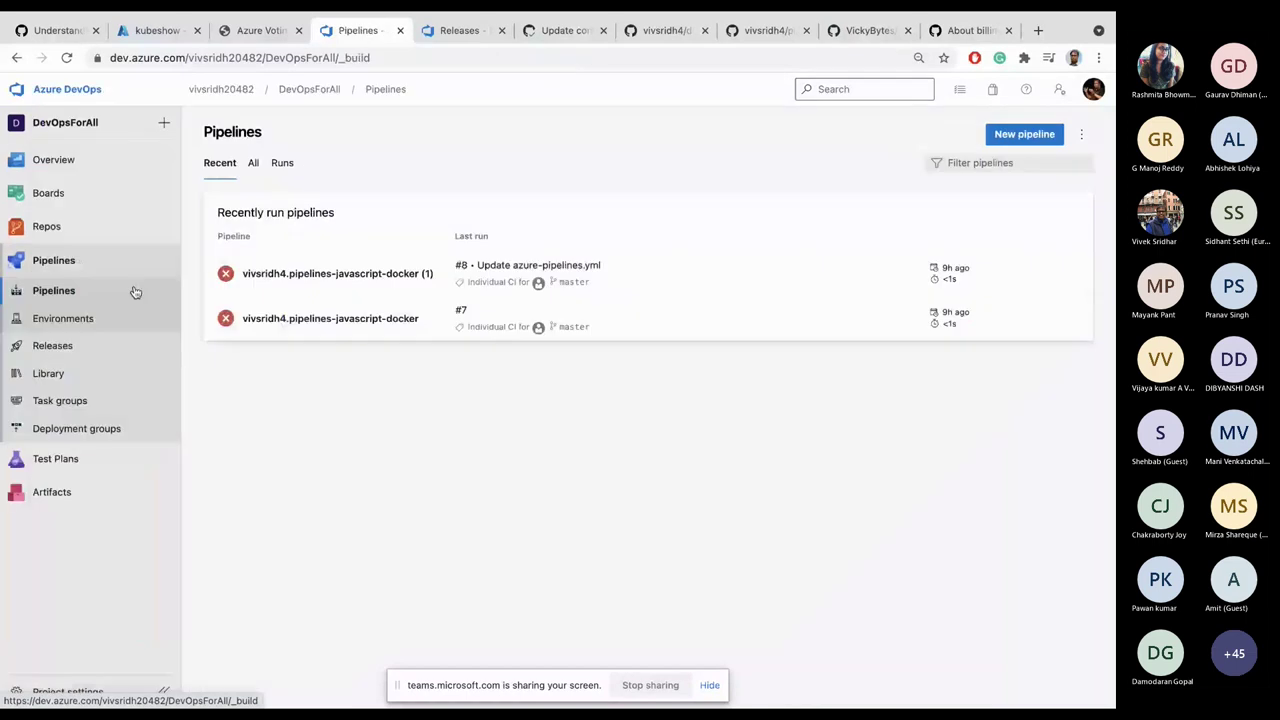
{"action": "left_click", "coordinate": [1005, 136]}
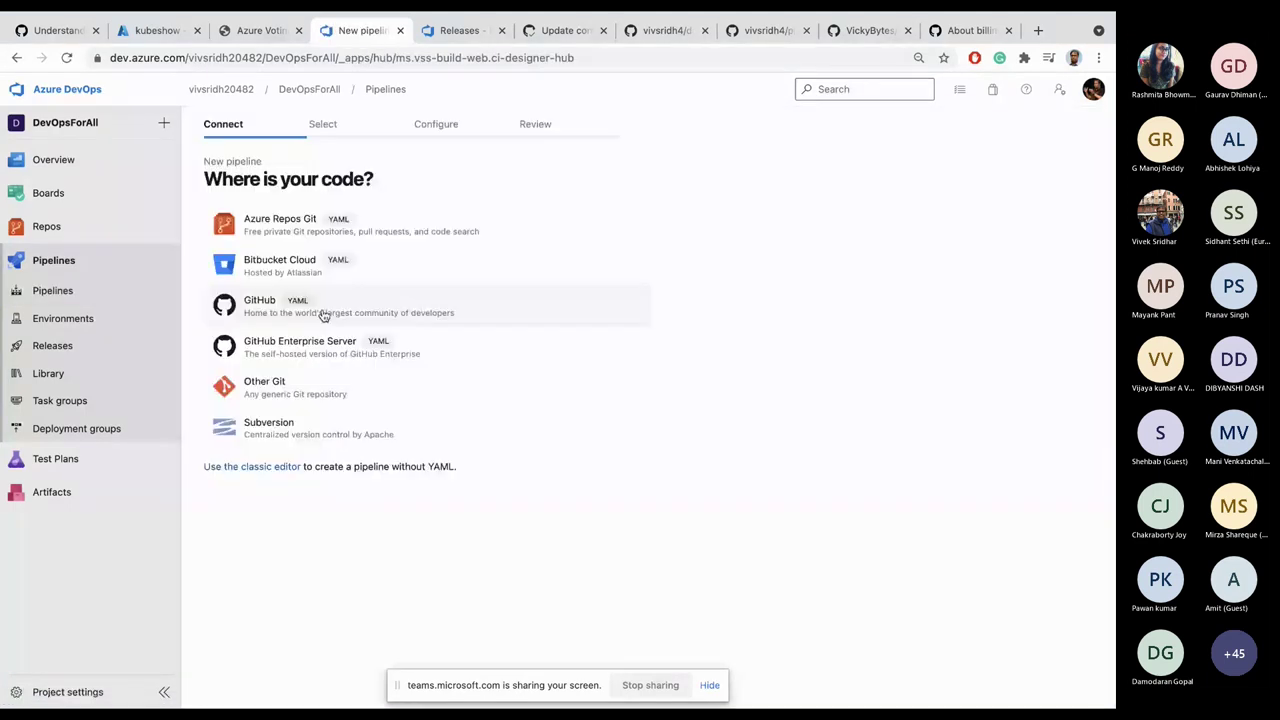
{"action": "left_click", "coordinate": [323, 315]}
{"action": "left_click", "coordinate": [564, 481]}
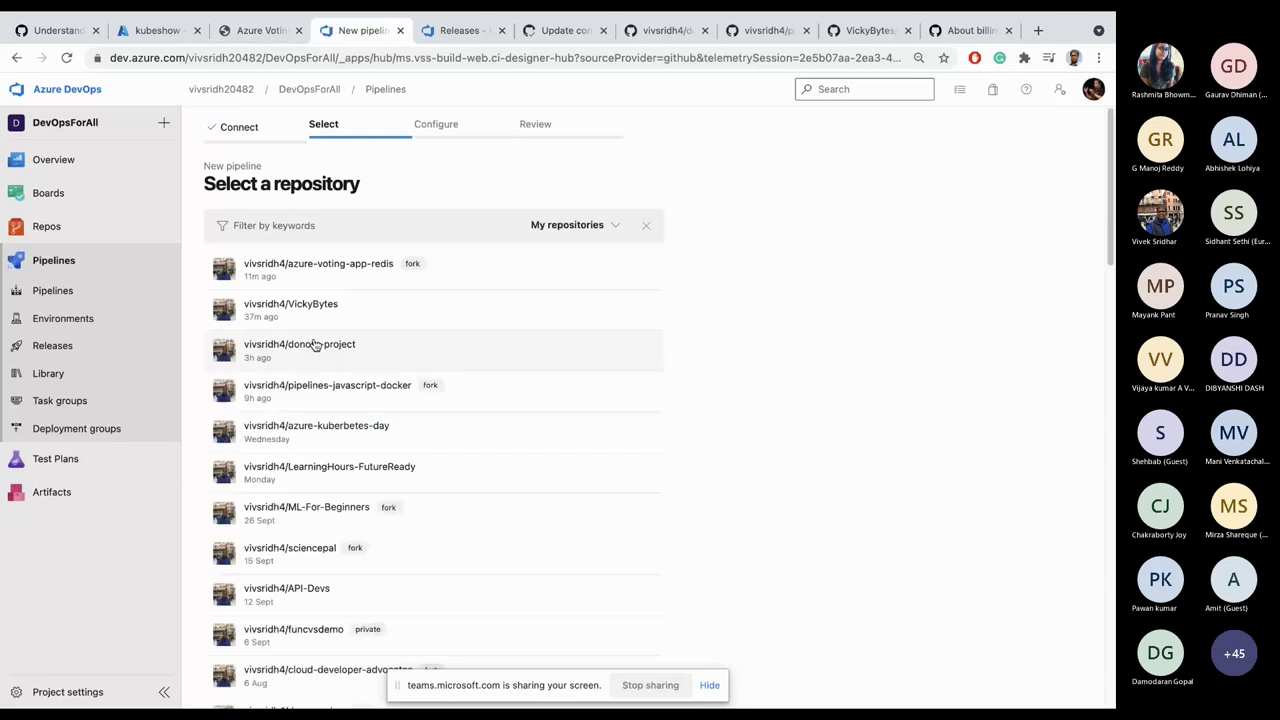
{"action": "left_click", "coordinate": [345, 399]}
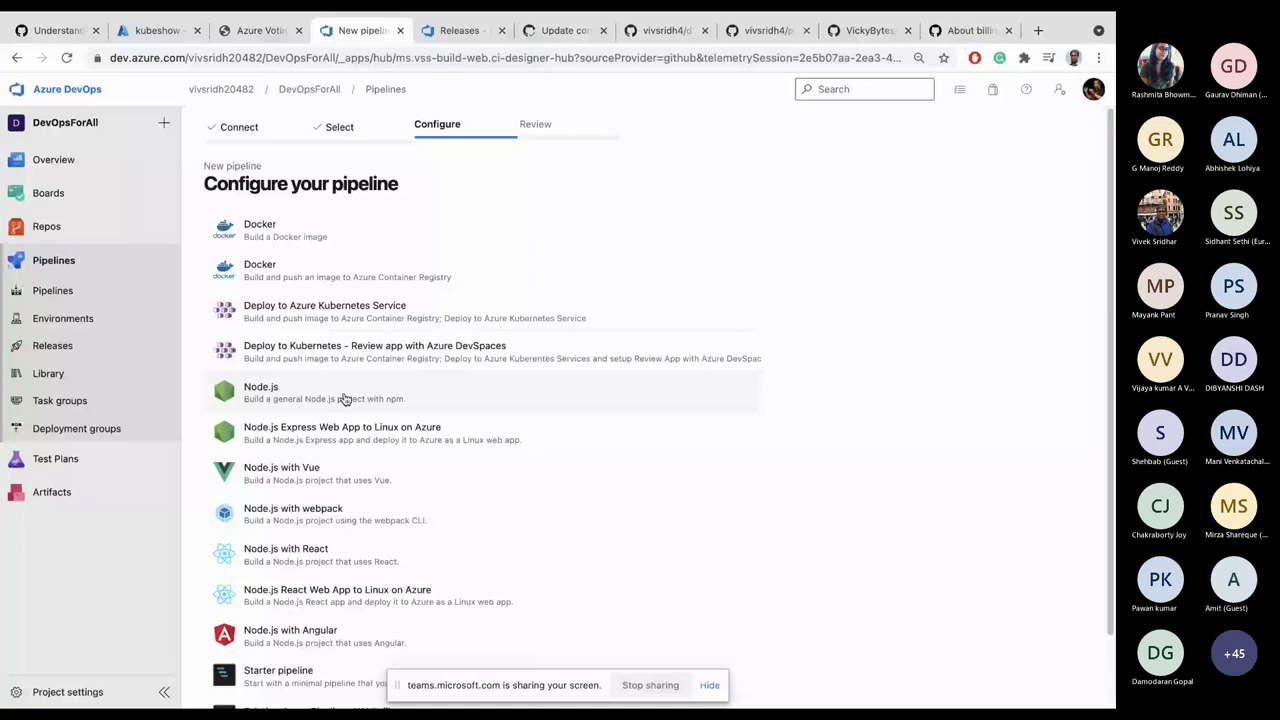
Step: Choose the Deploy to Azure Kubernetes Service template with the Visual Studio Enterprise subscription and sign in with the account password
{"action": "left_click", "coordinate": [480, 312]}
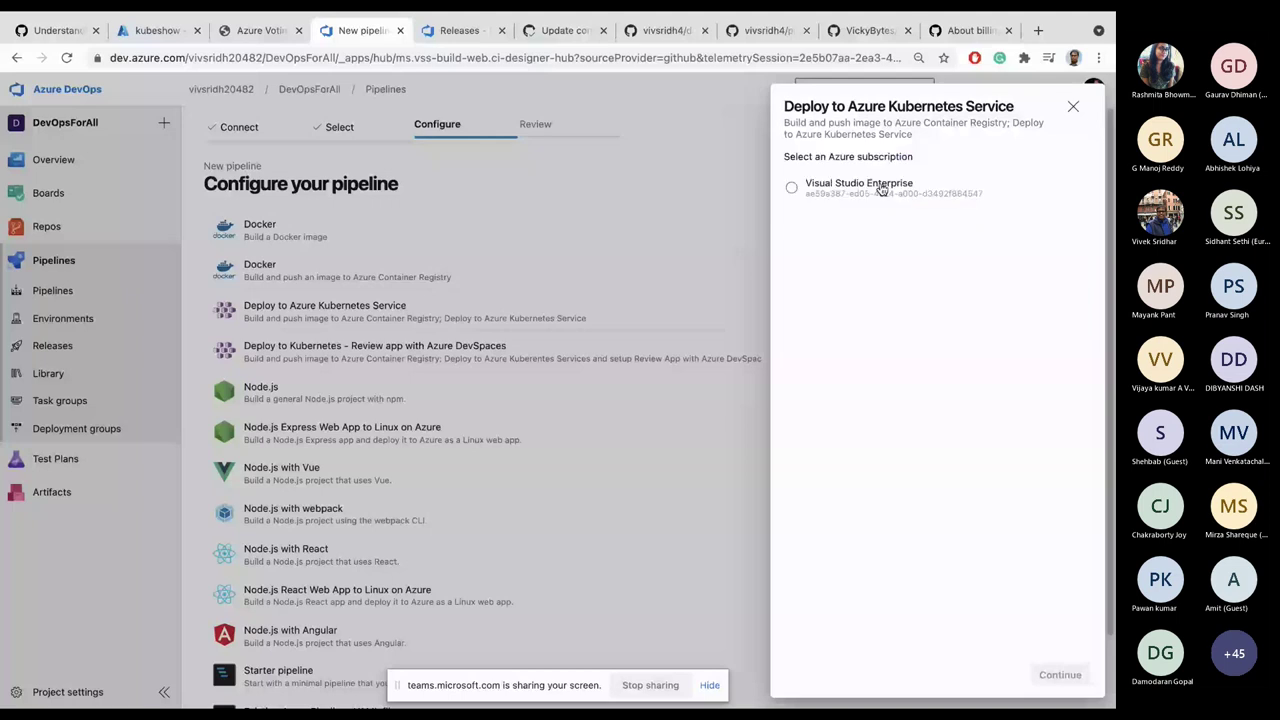
{"action": "left_click", "coordinate": [881, 190]}
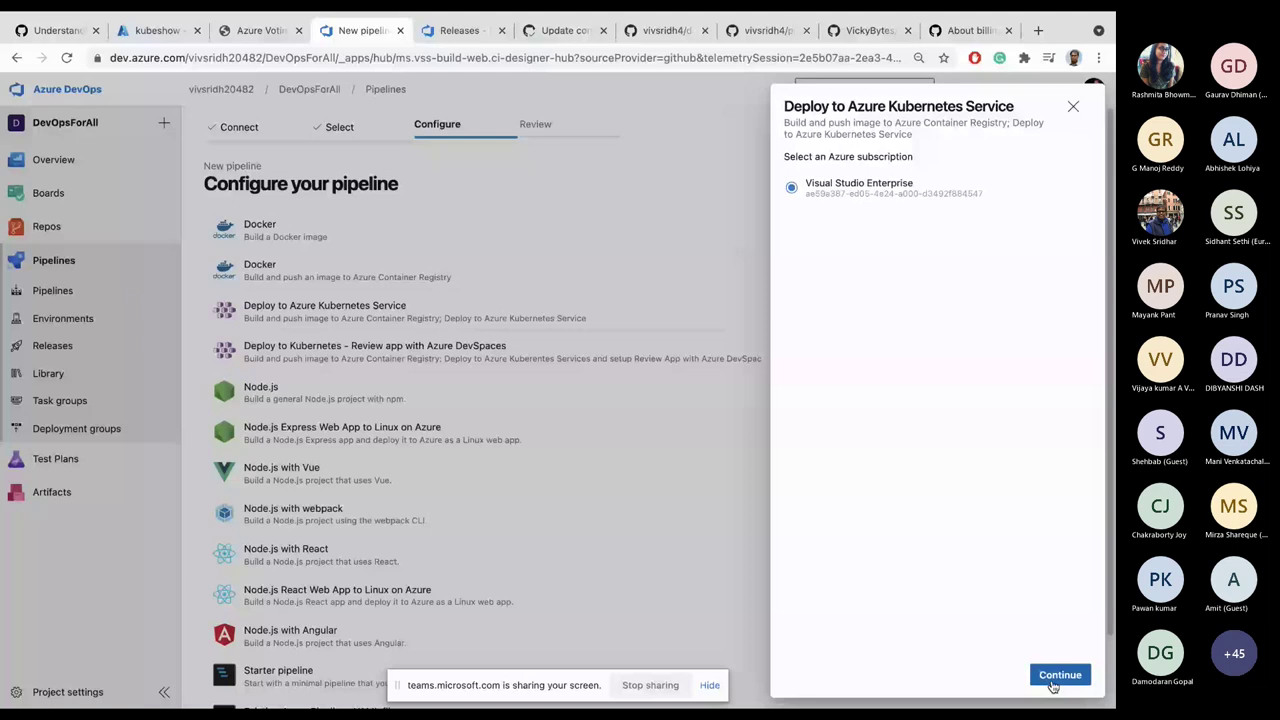
{"action": "left_click", "coordinate": [1052, 682]}
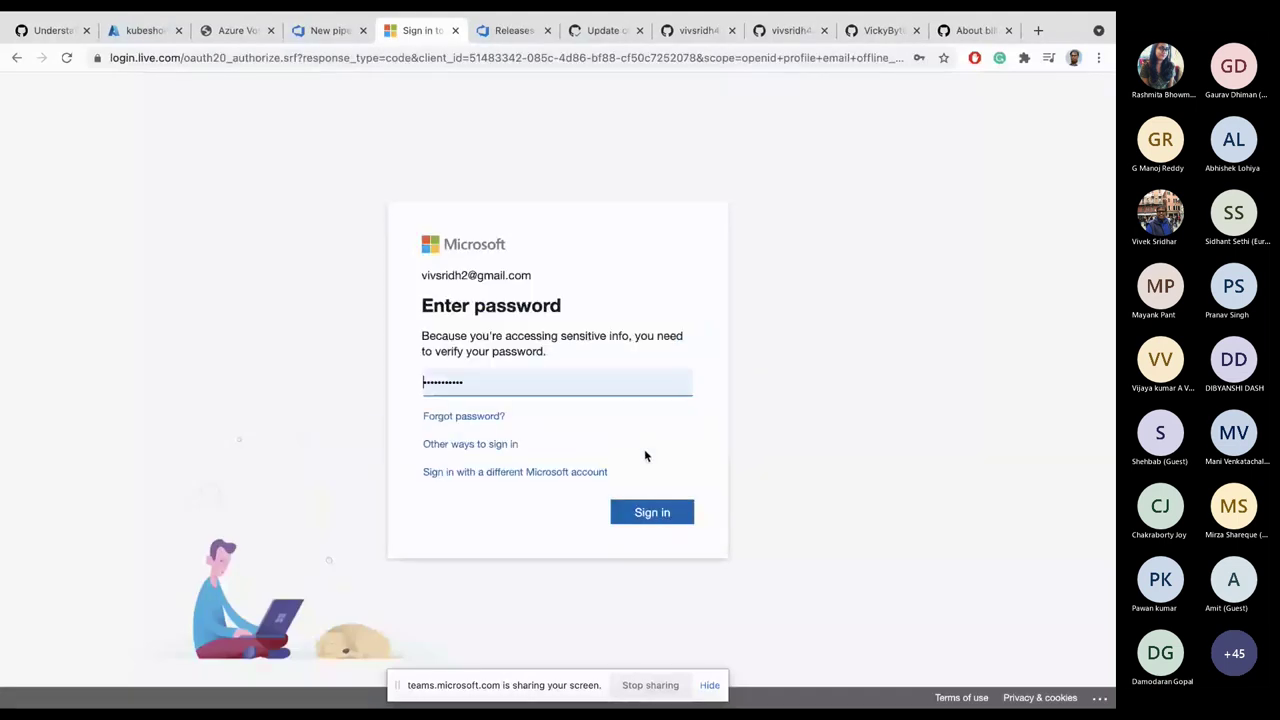
{"action": "left_click", "coordinate": [655, 513]}
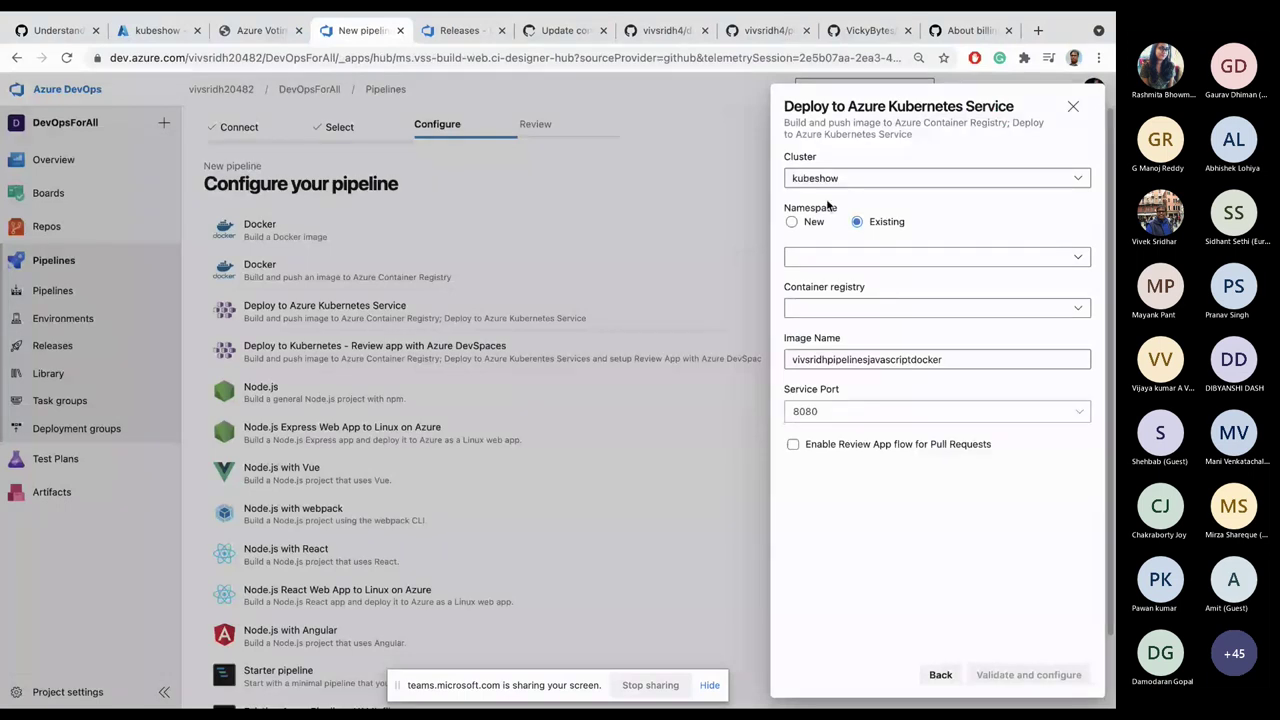
Step: Configure deployment to the kubeshow cluster with the vickbytes container registry and review the generated azure-pipelines-1.yml
{"action": "left_click", "coordinate": [848, 260]}
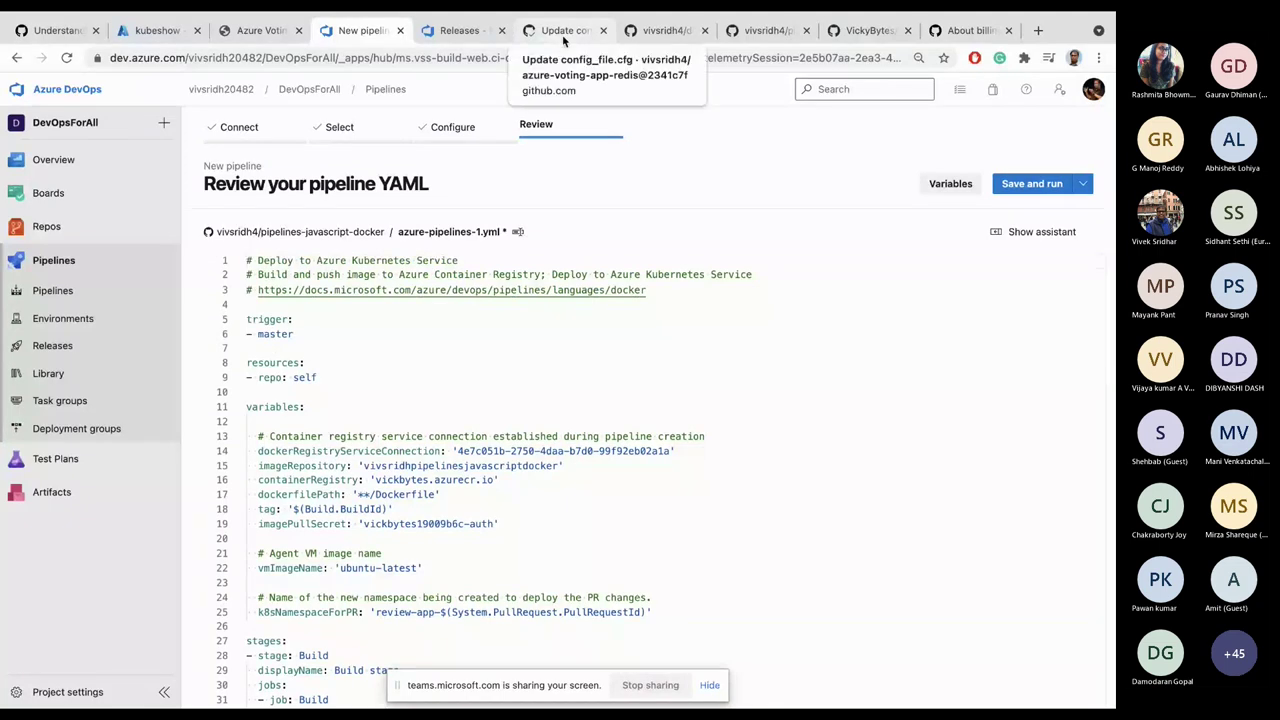
{"action": "scroll", "coordinate": [403, 350], "scroll_direction": "down", "scroll_amount": 3}
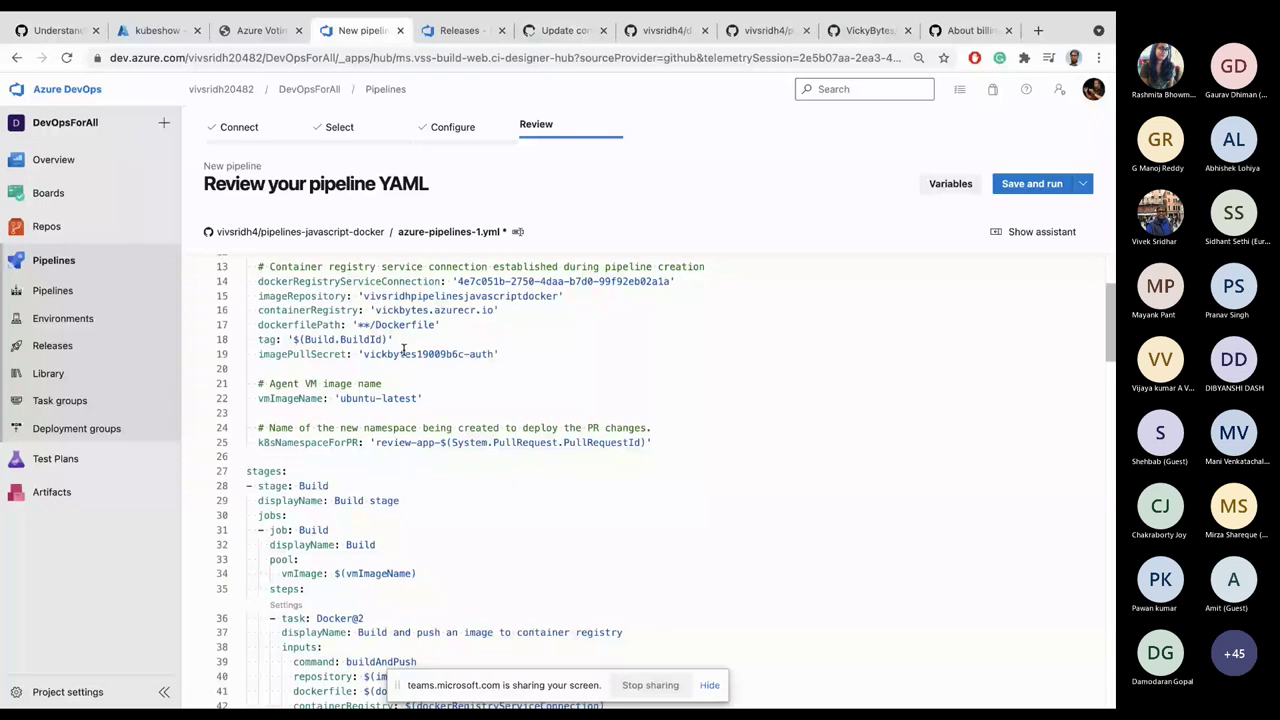
{"action": "scroll", "coordinate": [403, 350], "scroll_direction": "up", "scroll_amount": 1}
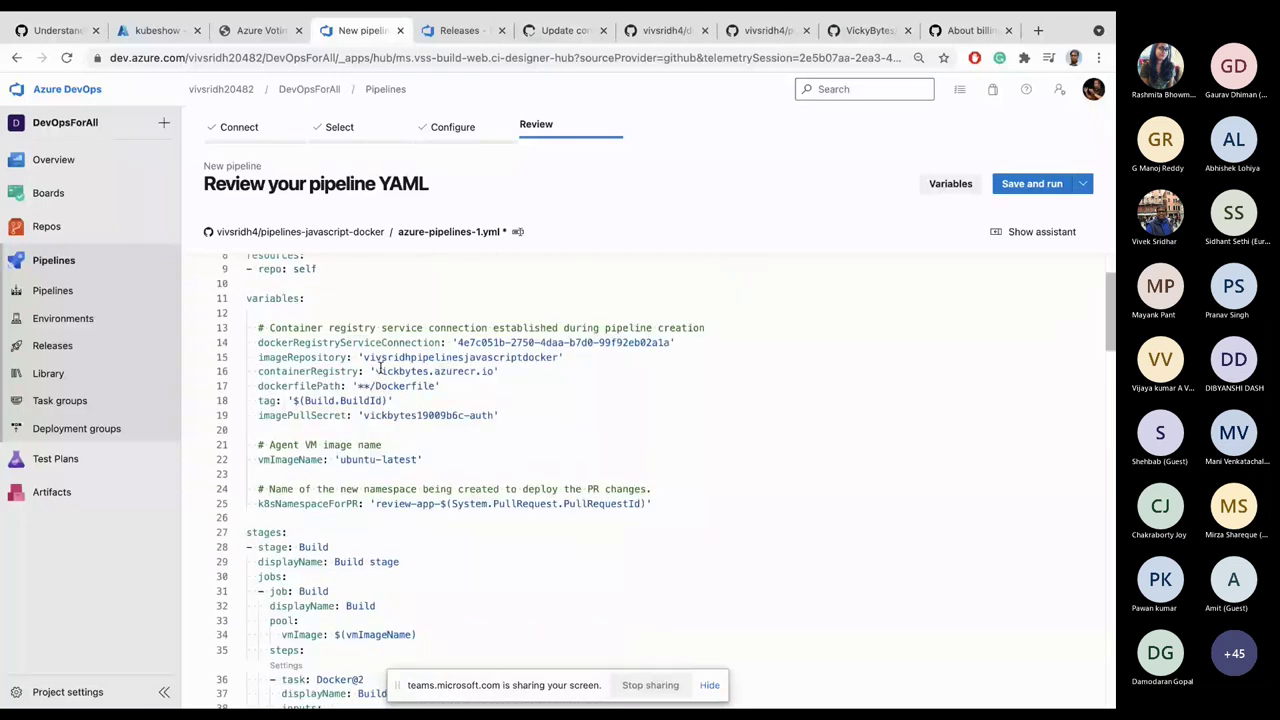
{"action": "scroll", "coordinate": [385, 380], "scroll_direction": "down", "scroll_amount": 2}
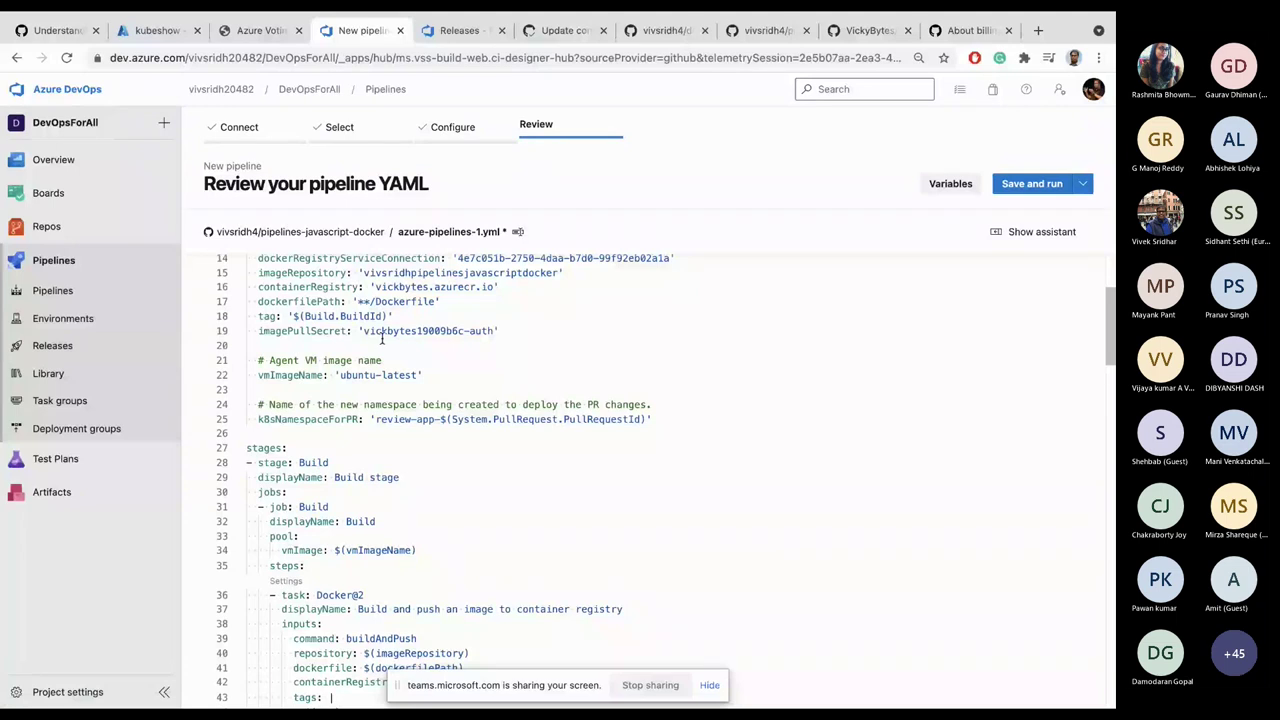
Step: Examine the variables, Build stage, Deploy stage and DeployPullRequest job in the generated azure-pipelines-1.yml
{"action": "scroll", "coordinate": [381, 339], "scroll_direction": "down", "scroll_amount": 2}
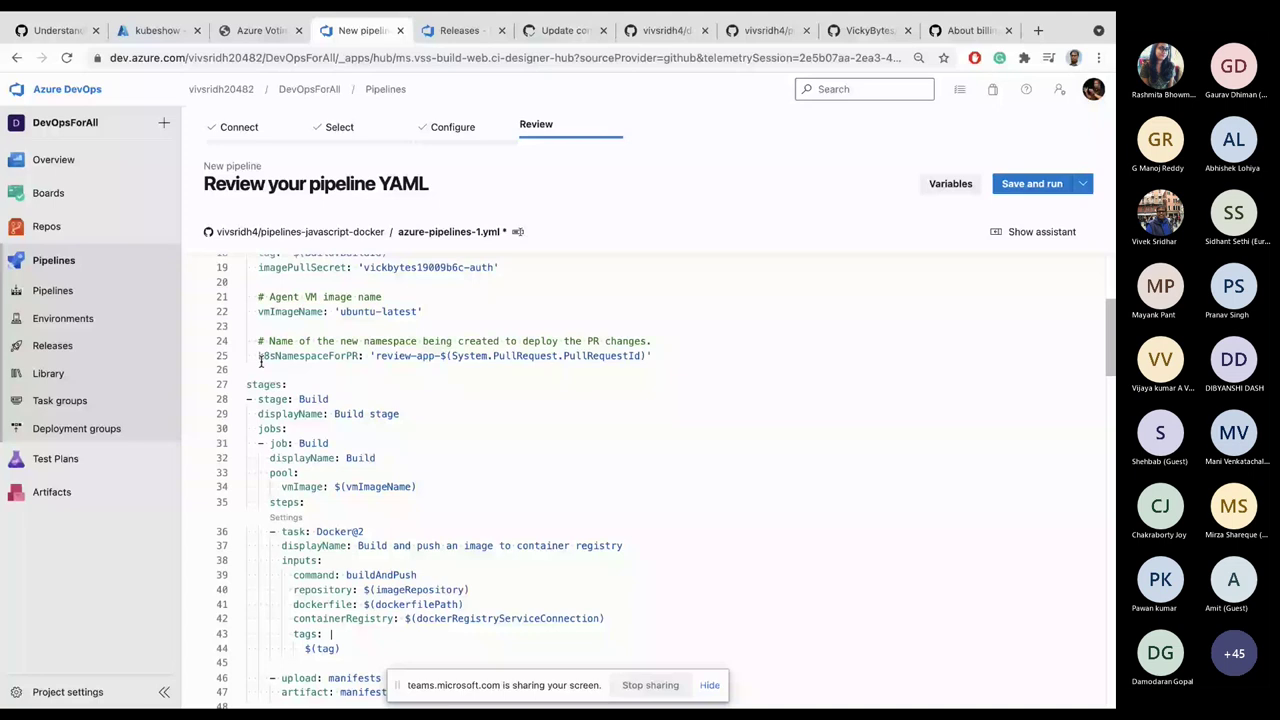
{"action": "scroll", "coordinate": [341, 366], "scroll_direction": "down", "scroll_amount": 3}
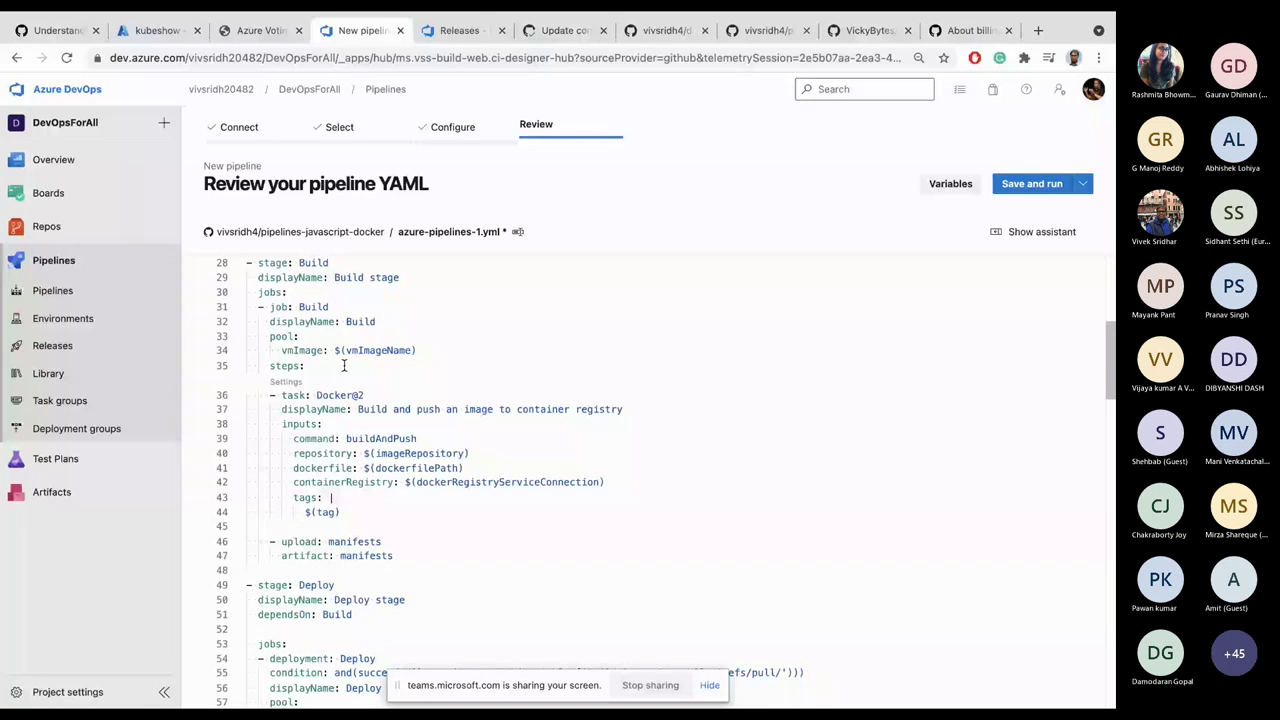
{"action": "scroll", "coordinate": [343, 366], "scroll_direction": "down", "scroll_amount": 3}
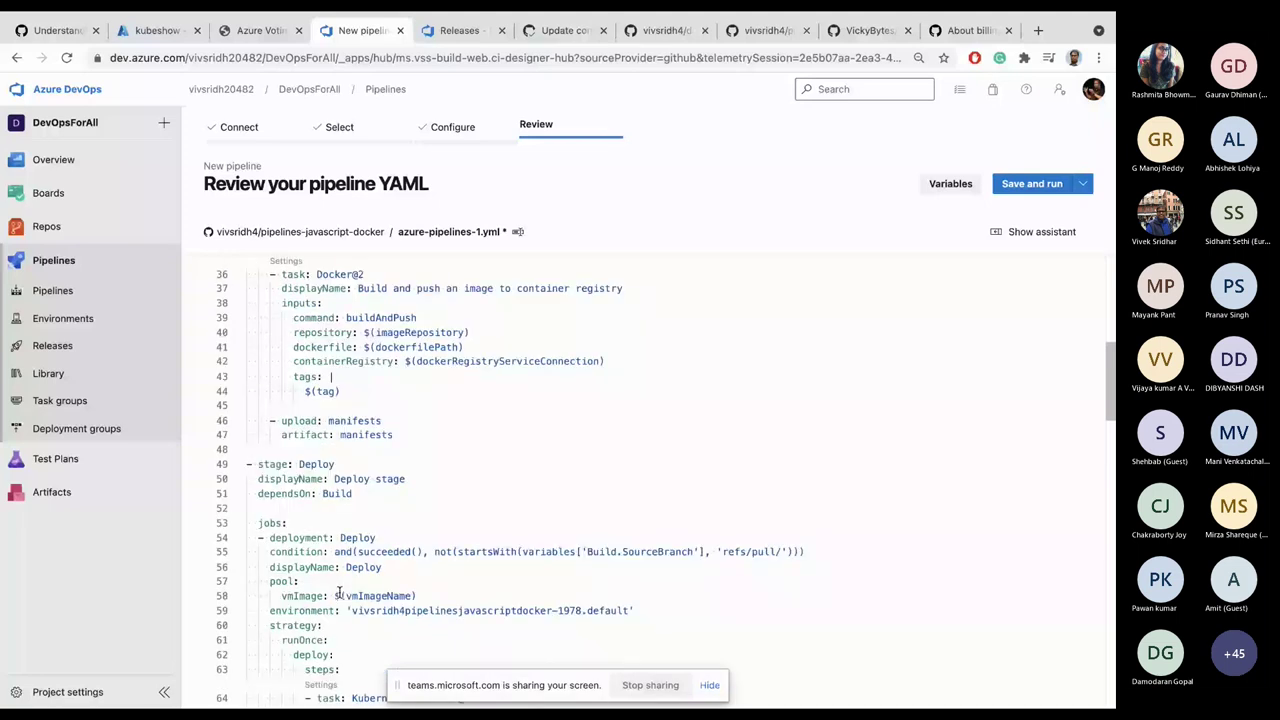
{"action": "scroll", "coordinate": [339, 594], "scroll_direction": "down", "scroll_amount": 10}
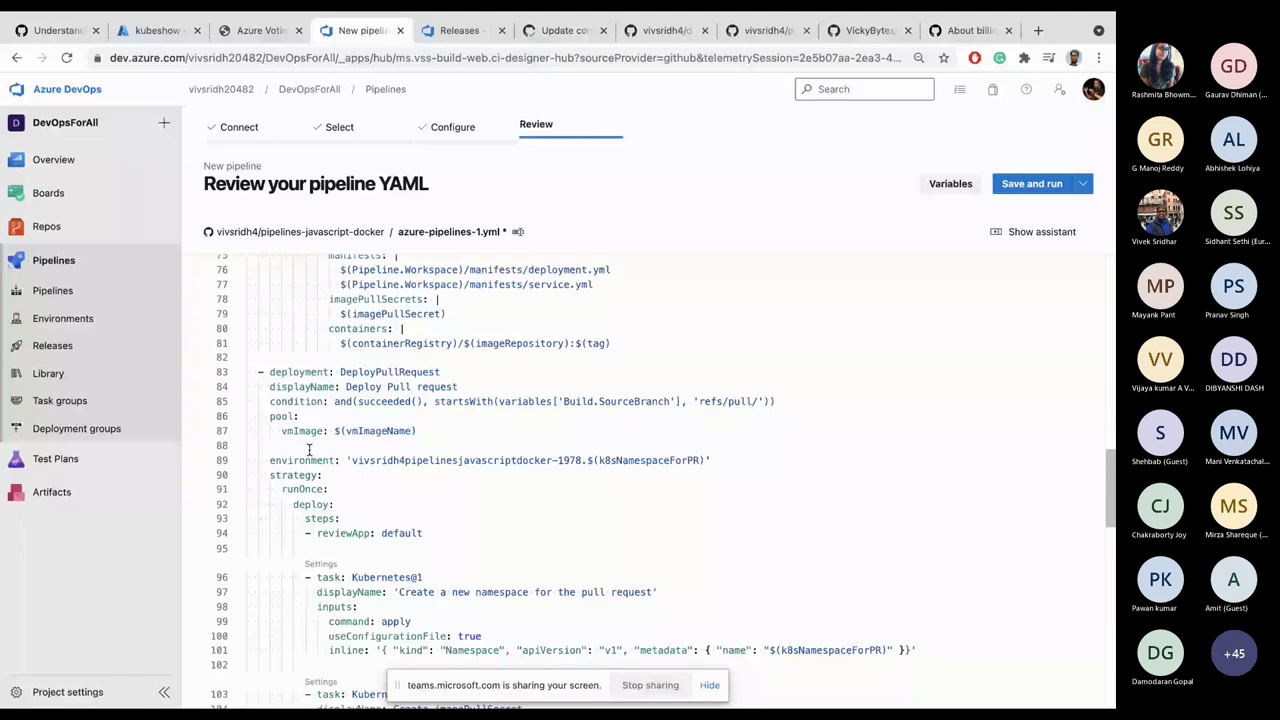
{"action": "scroll", "coordinate": [330, 500], "scroll_direction": "down", "scroll_amount": 6}
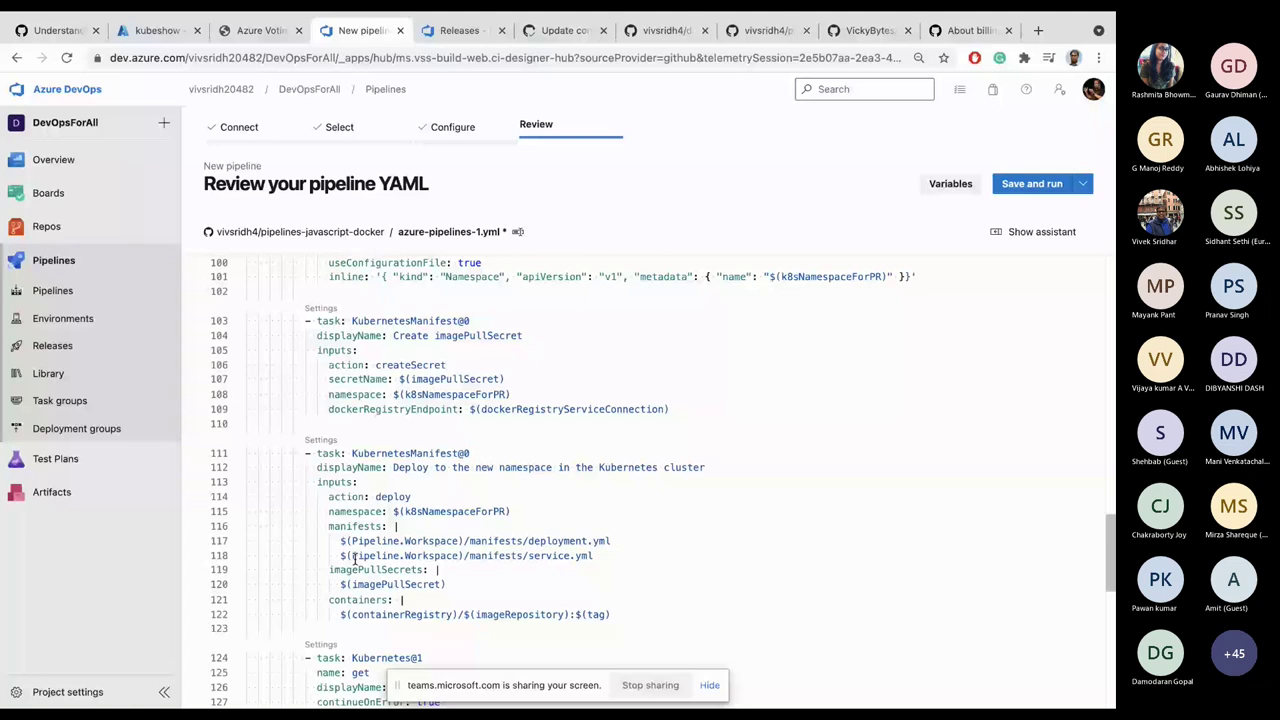
{"action": "scroll", "coordinate": [354, 559], "scroll_direction": "down", "scroll_amount": 6}
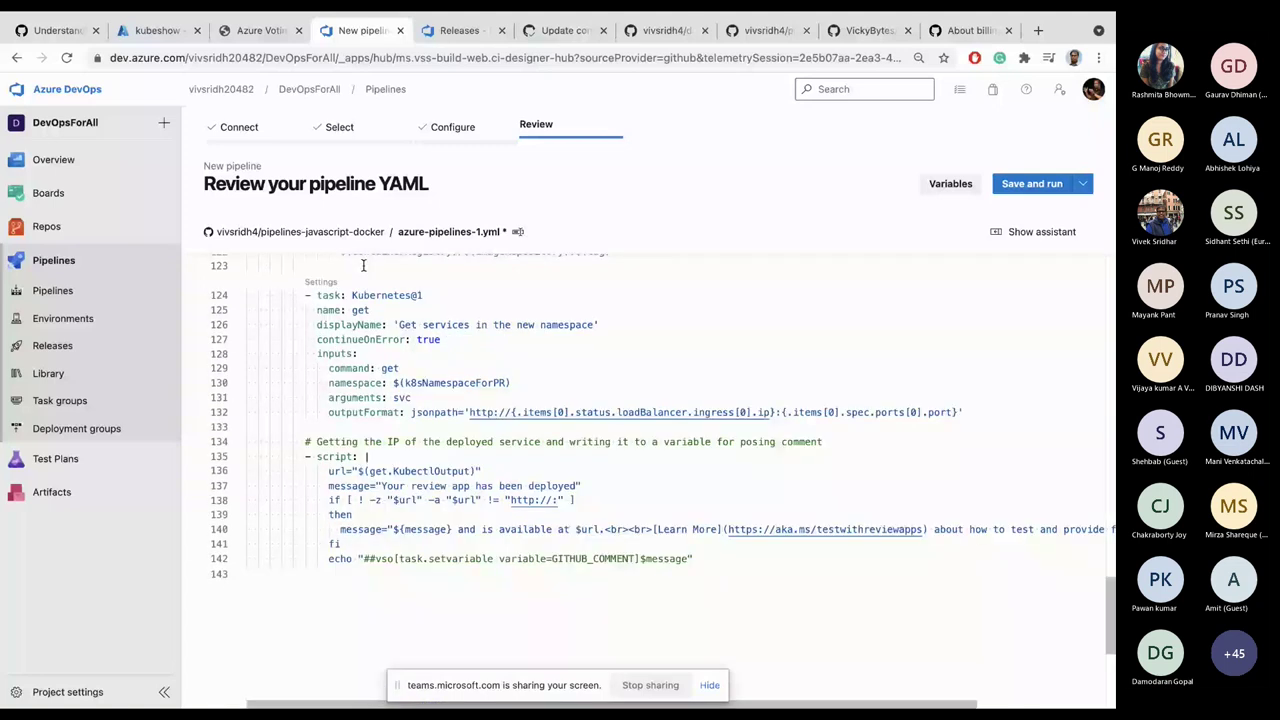
{"action": "scroll", "coordinate": [363, 265], "scroll_direction": "up", "scroll_amount": 20}
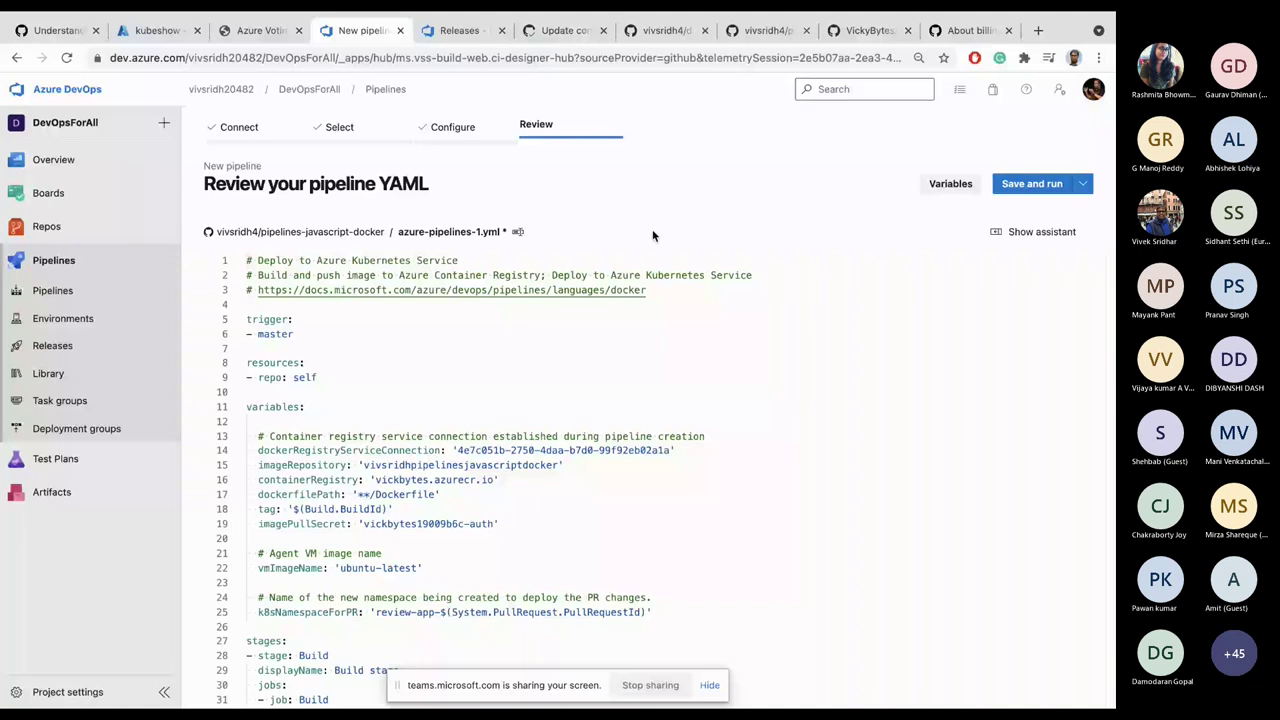
Step: List the runs of the existing pipelines-javascript-docker (1) pipeline, and open azure-pipelines.yml from the matching GitHub repository
{"action": "left_click", "coordinate": [40, 291]}
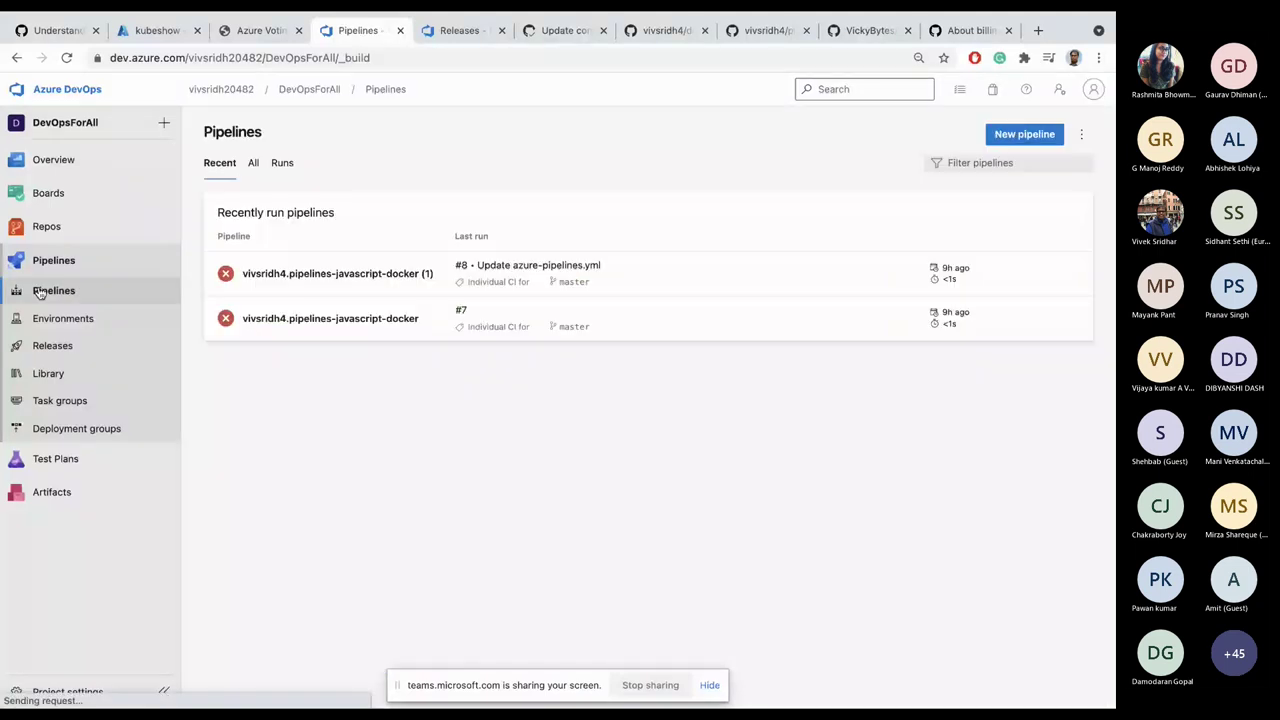
{"action": "left_click", "coordinate": [340, 275]}
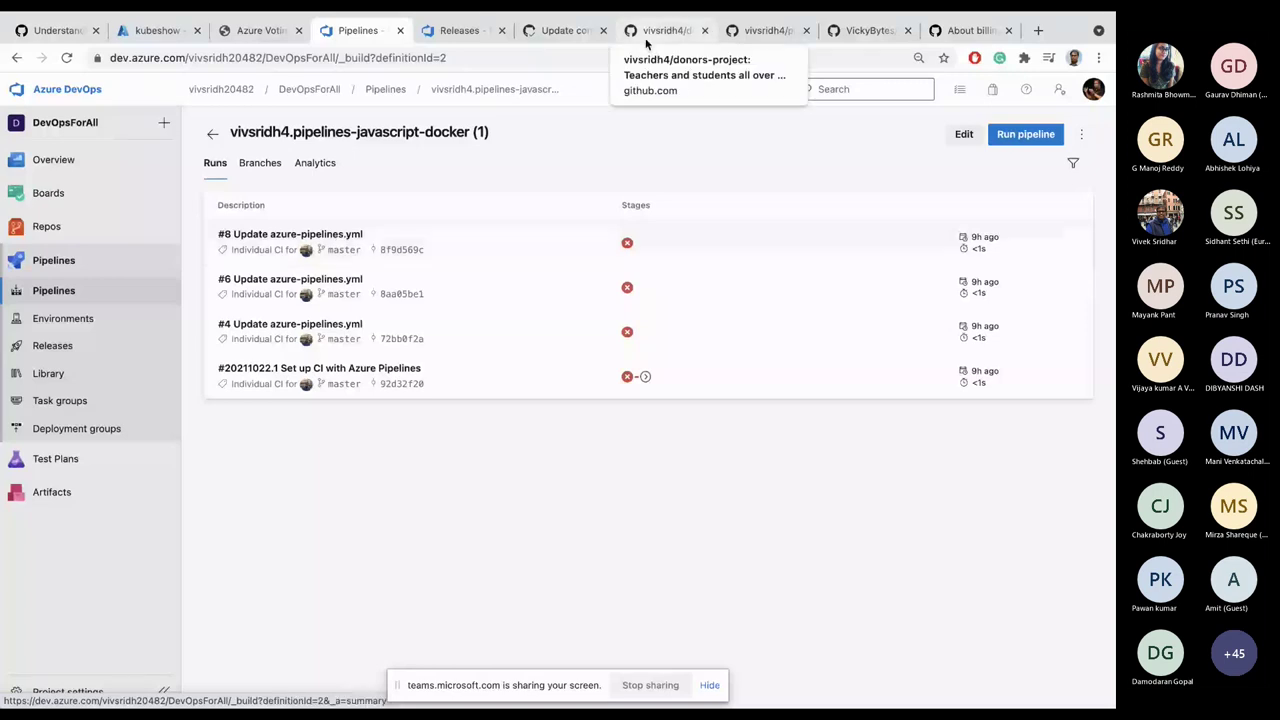
{"action": "left_click", "coordinate": [761, 31]}
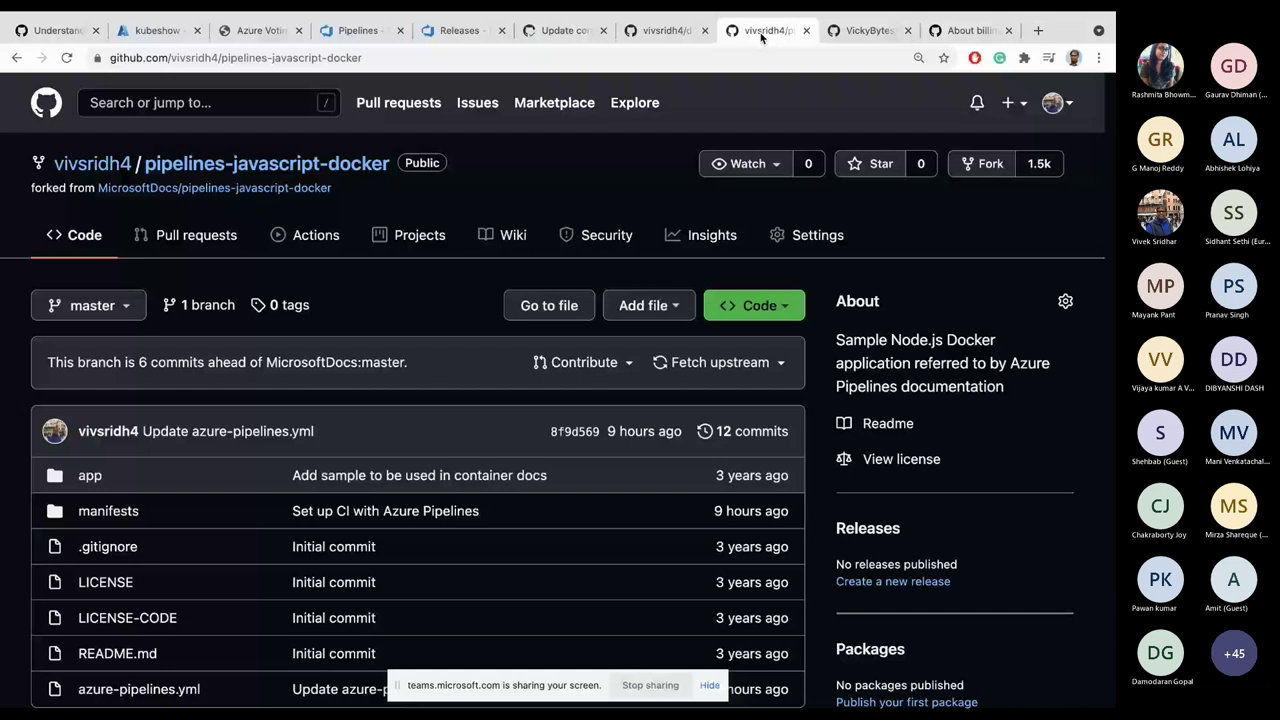
{"action": "scroll", "coordinate": [343, 234], "scroll_direction": "down", "scroll_amount": 2}
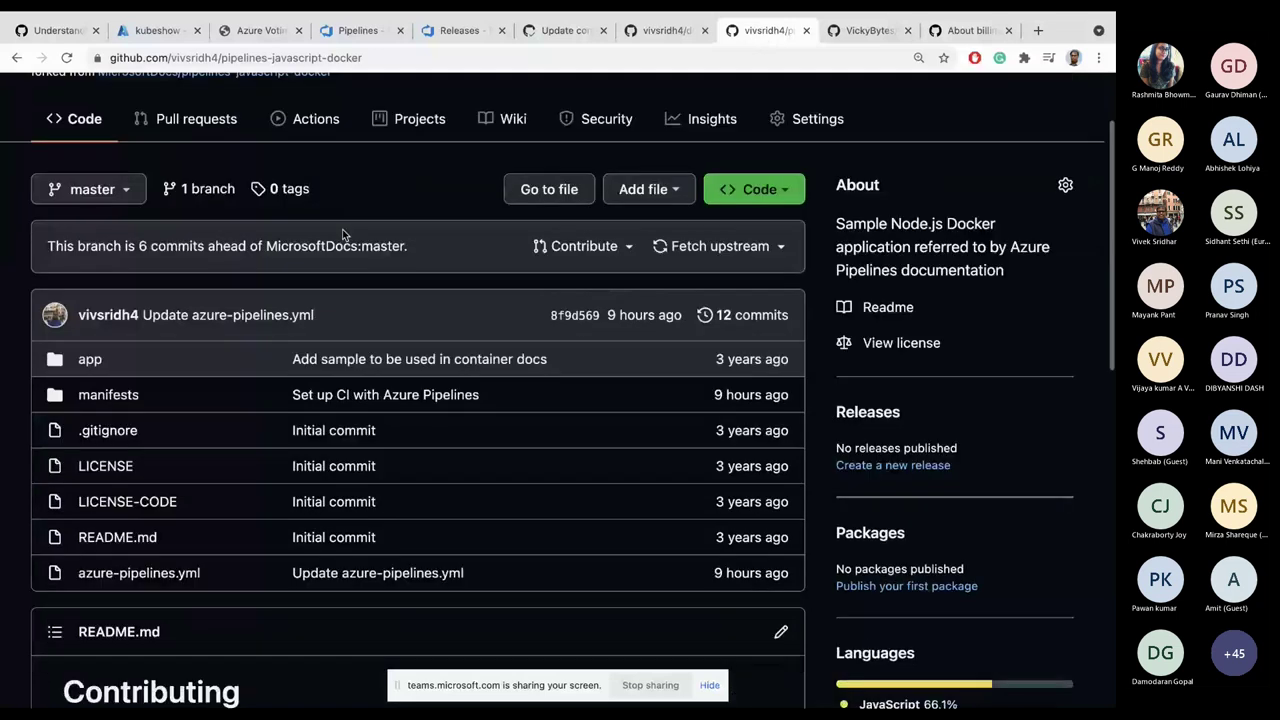
{"action": "scroll", "coordinate": [342, 229], "scroll_direction": "down", "scroll_amount": 2}
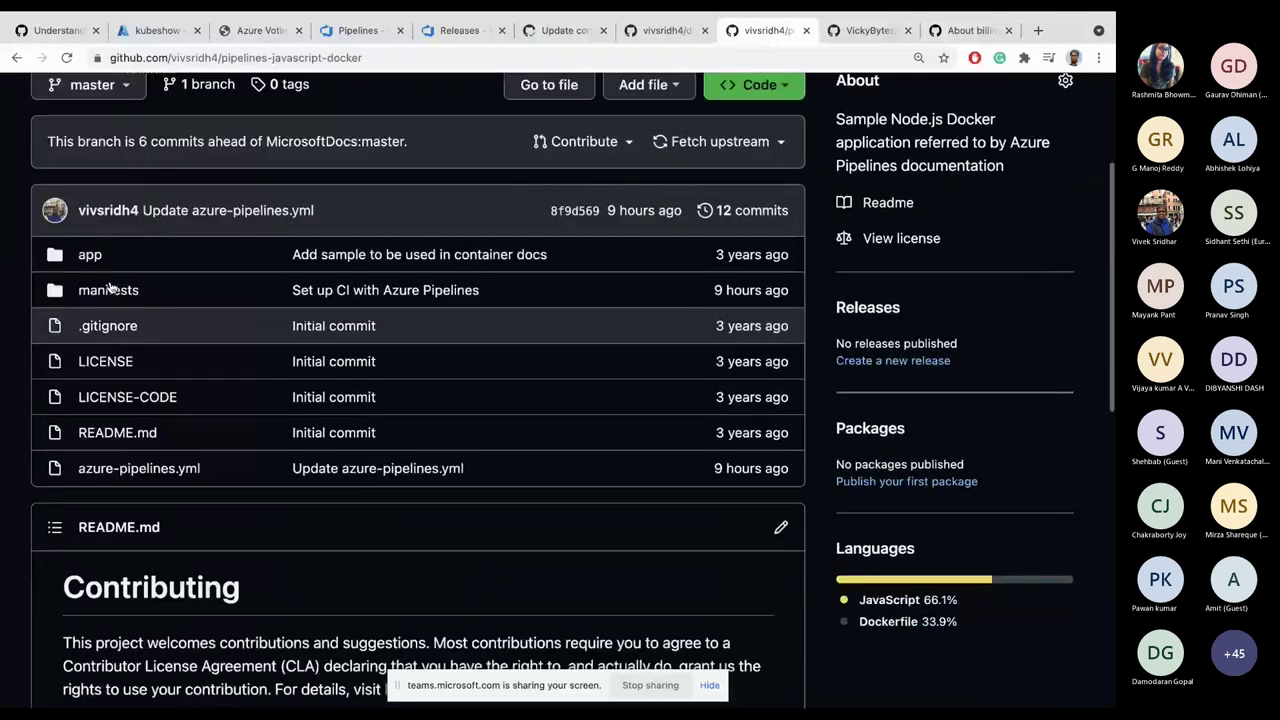
{"action": "left_click", "coordinate": [129, 470]}
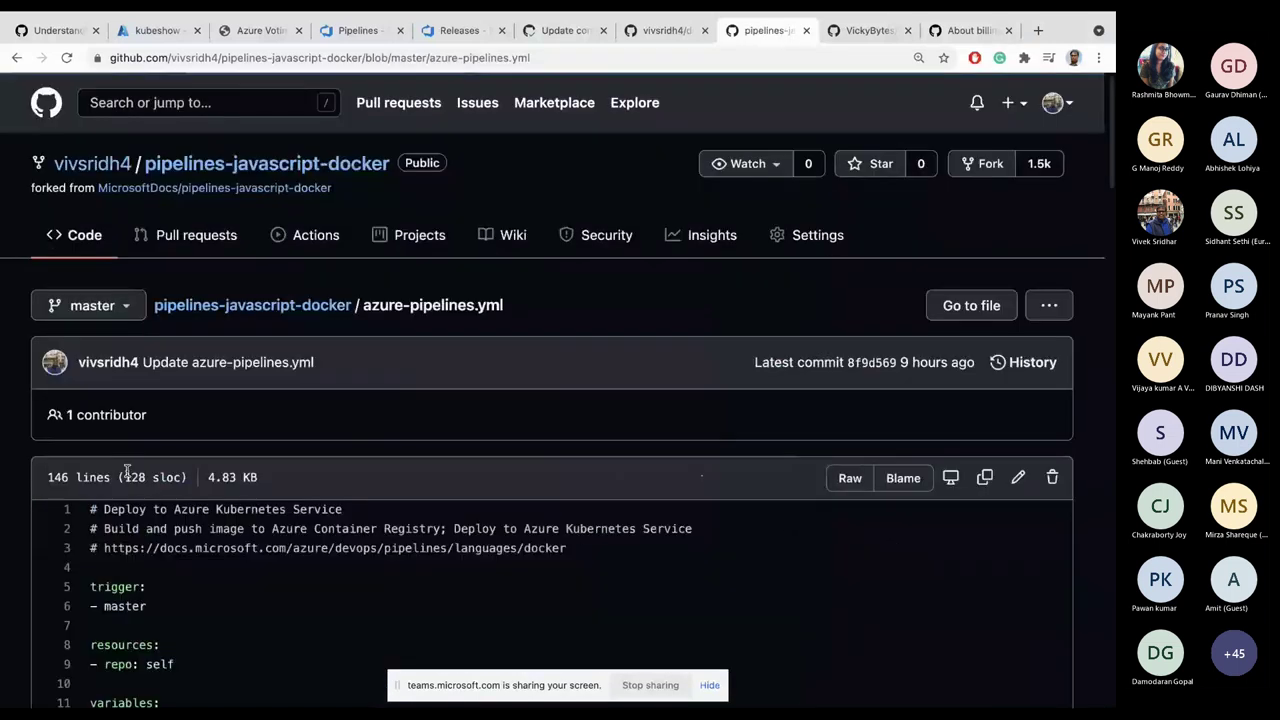
{"action": "scroll", "coordinate": [127, 470], "scroll_direction": "down", "scroll_amount": 4}
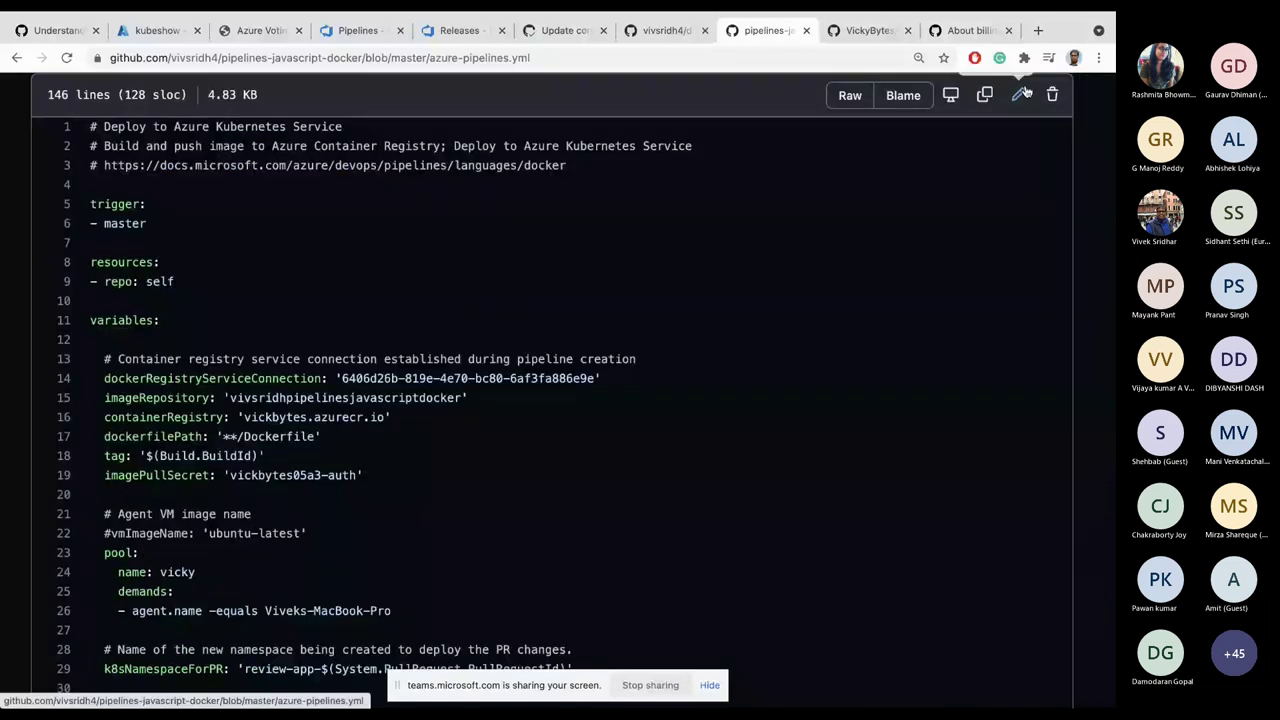
Step: Set the agent pool name to vicky2 in azure-pipelines.yml and commit the change directly to the master branch
{"action": "left_click", "coordinate": [1021, 94]}
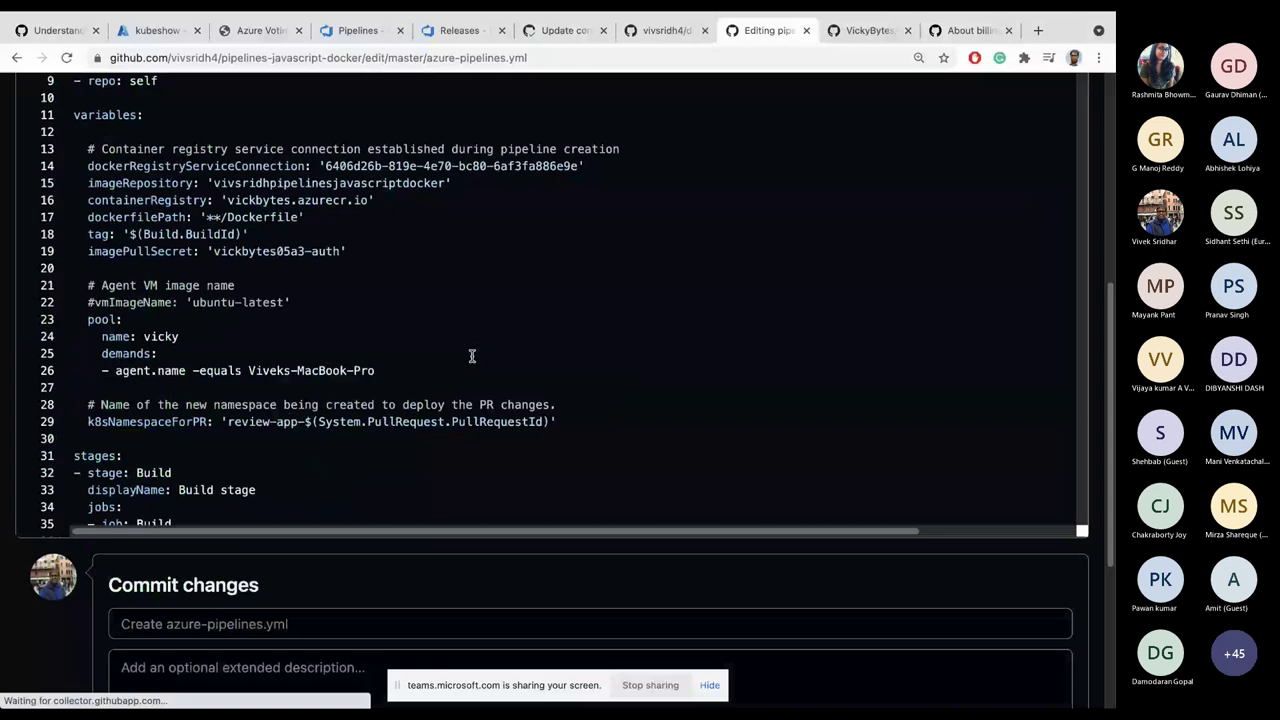
{"action": "scroll", "coordinate": [472, 356], "scroll_direction": "up", "scroll_amount": 3}
{"action": "scroll", "coordinate": [153, 446], "scroll_direction": "down", "scroll_amount": 4}
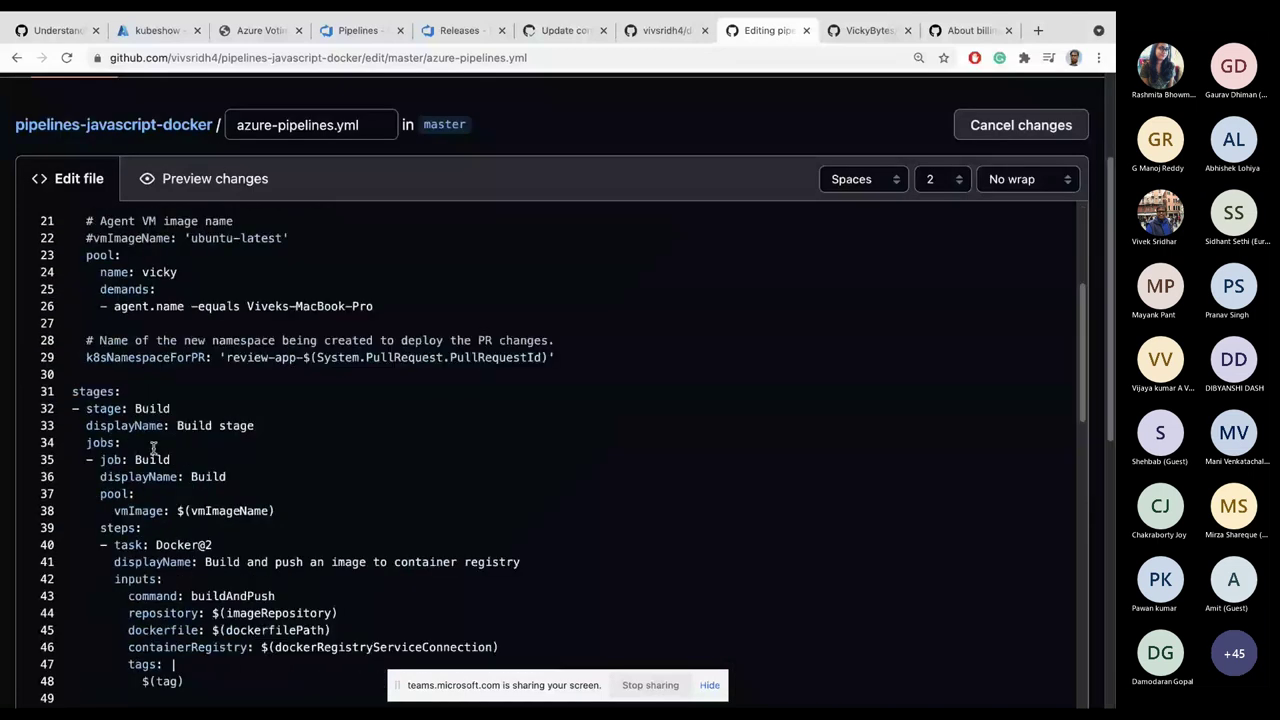
{"action": "scroll", "coordinate": [153, 446], "scroll_direction": "up", "scroll_amount": 1}
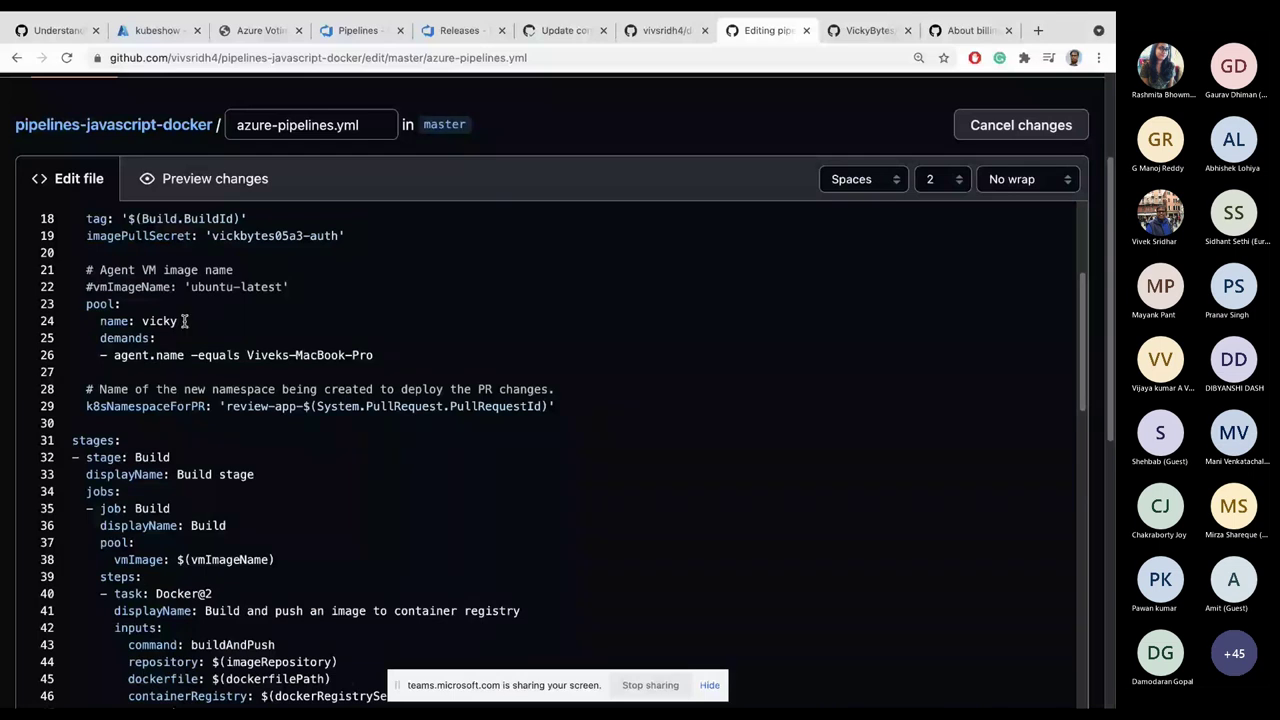
{"action": "left_click", "coordinate": [93, 288]}
{"action": "key", "text": "BackSpace"}
{"action": "type", "text": "#"}
{"action": "scroll", "coordinate": [887, 278], "scroll_direction": "down", "scroll_amount": 9}
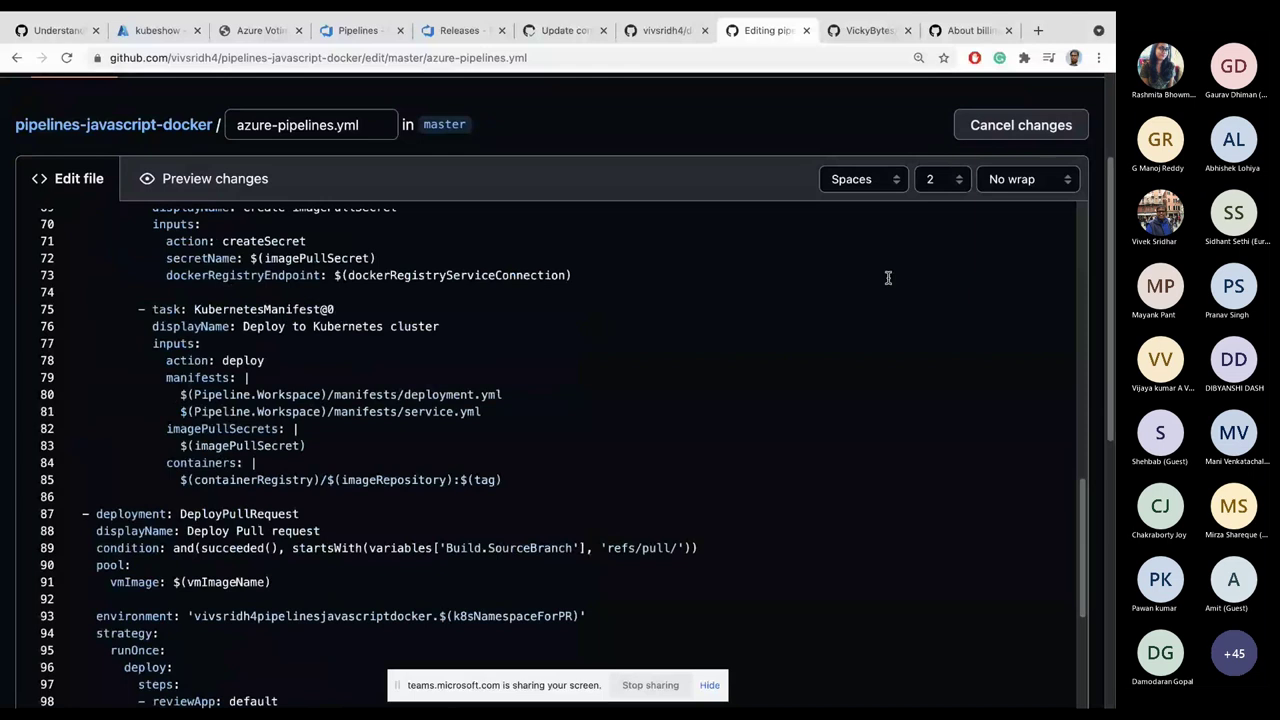
{"action": "scroll", "coordinate": [421, 422], "scroll_direction": "down", "scroll_amount": 3}
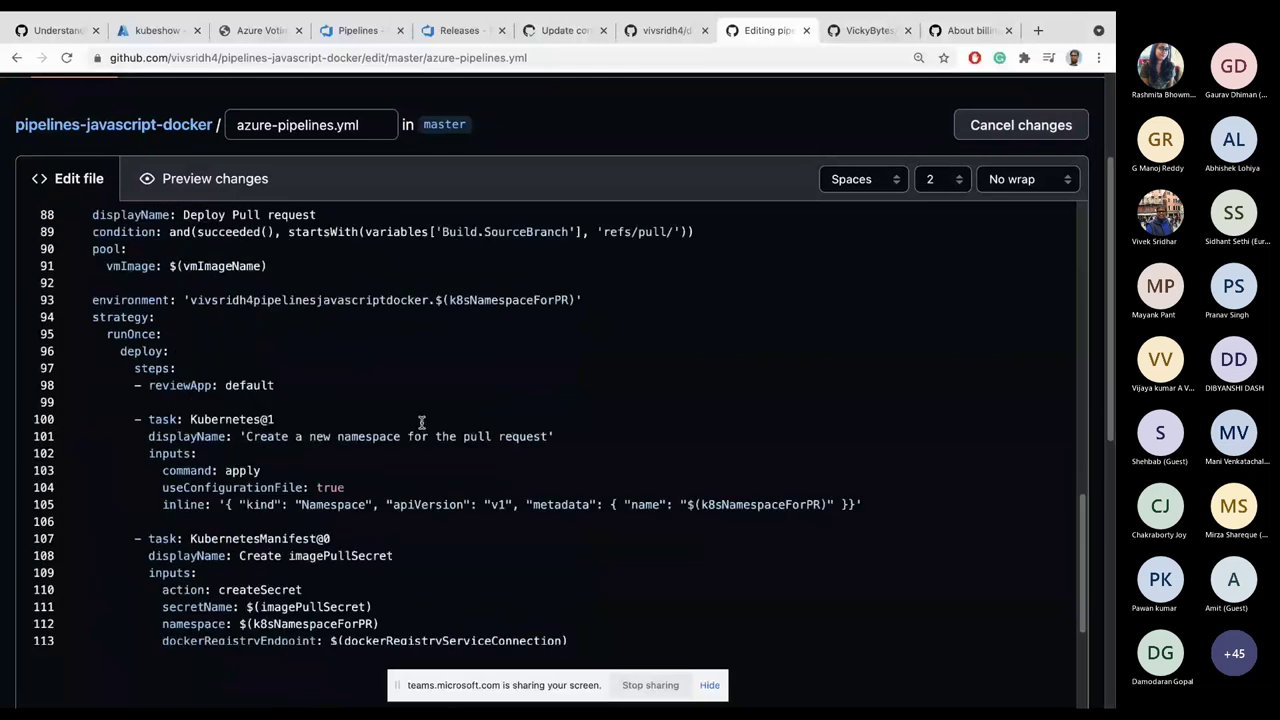
{"action": "scroll", "coordinate": [421, 422], "scroll_direction": "down", "scroll_amount": 4}
{"action": "scroll", "coordinate": [180, 420], "scroll_direction": "down", "scroll_amount": 5}
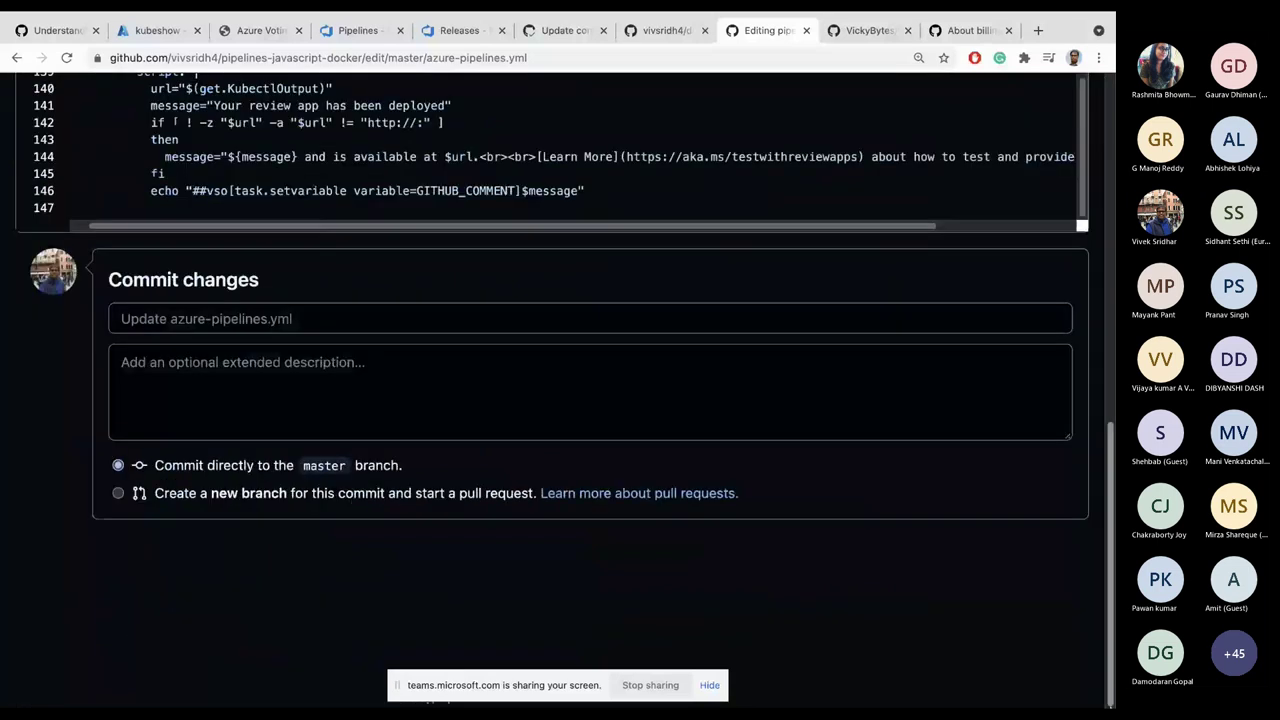
{"action": "left_click", "coordinate": [168, 545]}
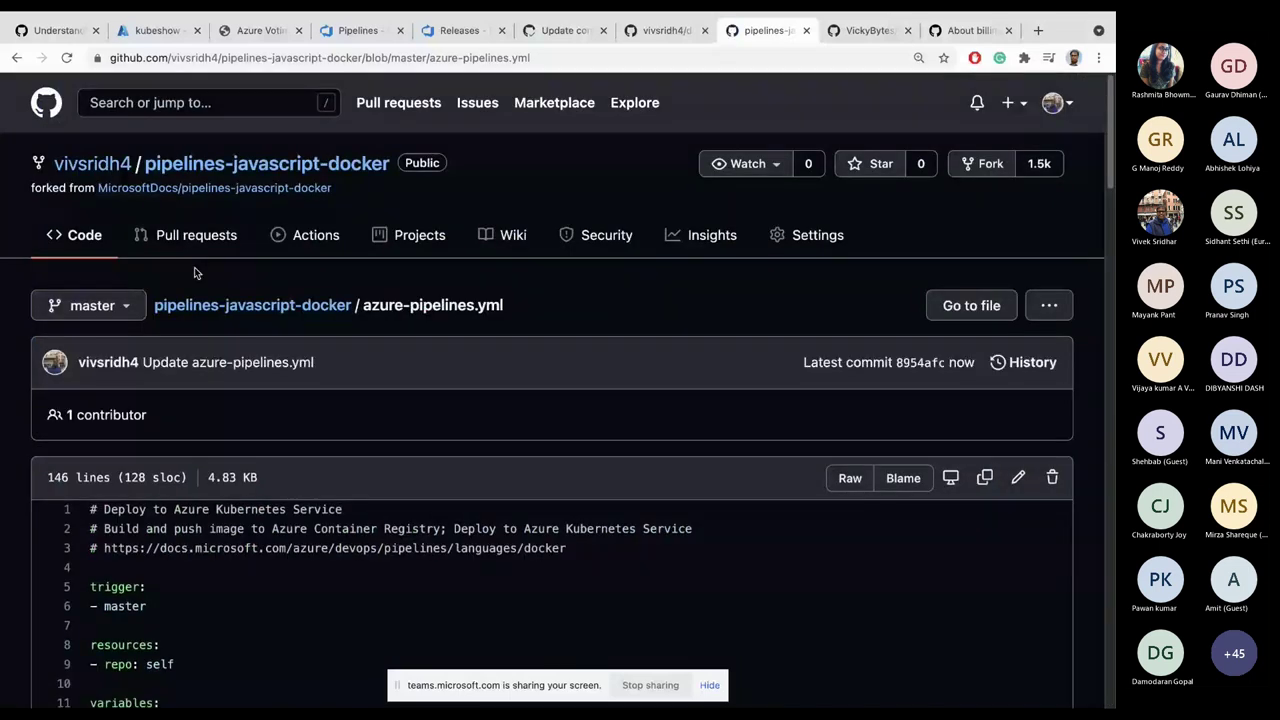
Step: Return to Azure DevOps and open the newest run, #10 Update azure-pipelines.yml, of the pipelines-javascript-docker (1) pipeline
{"action": "key", "text": "super+4"}
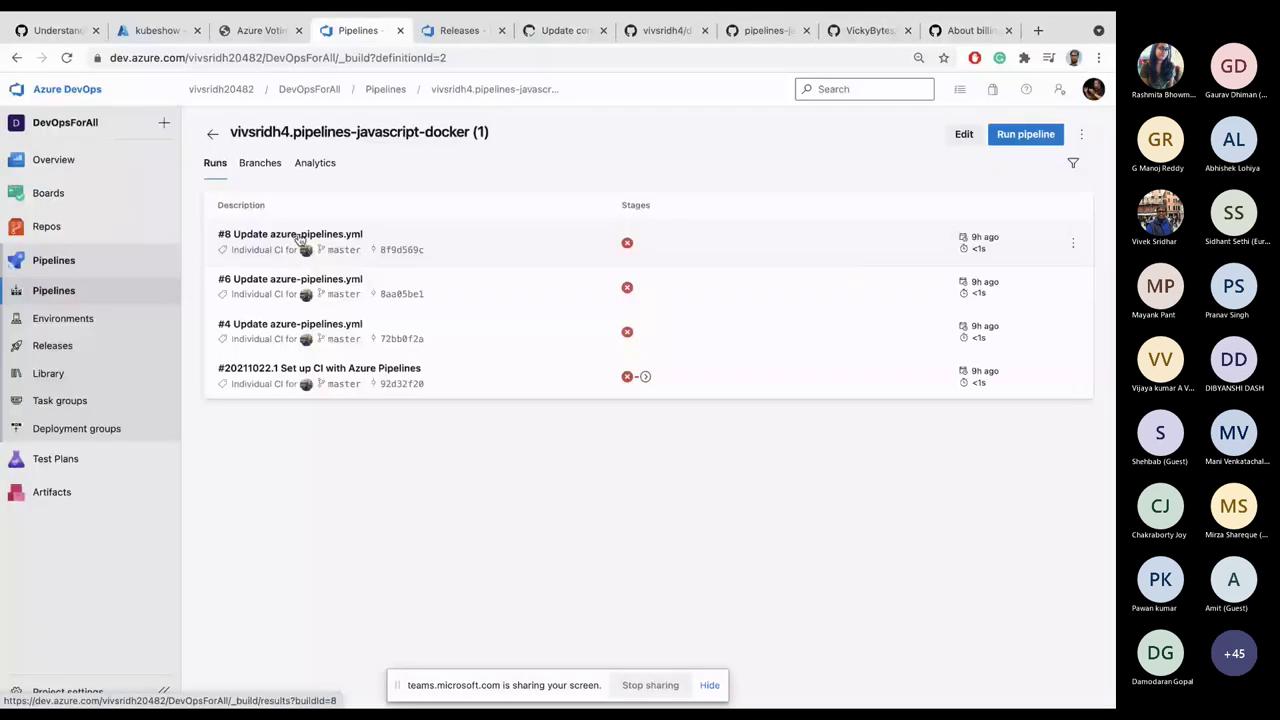
{"action": "left_click", "coordinate": [42, 291]}
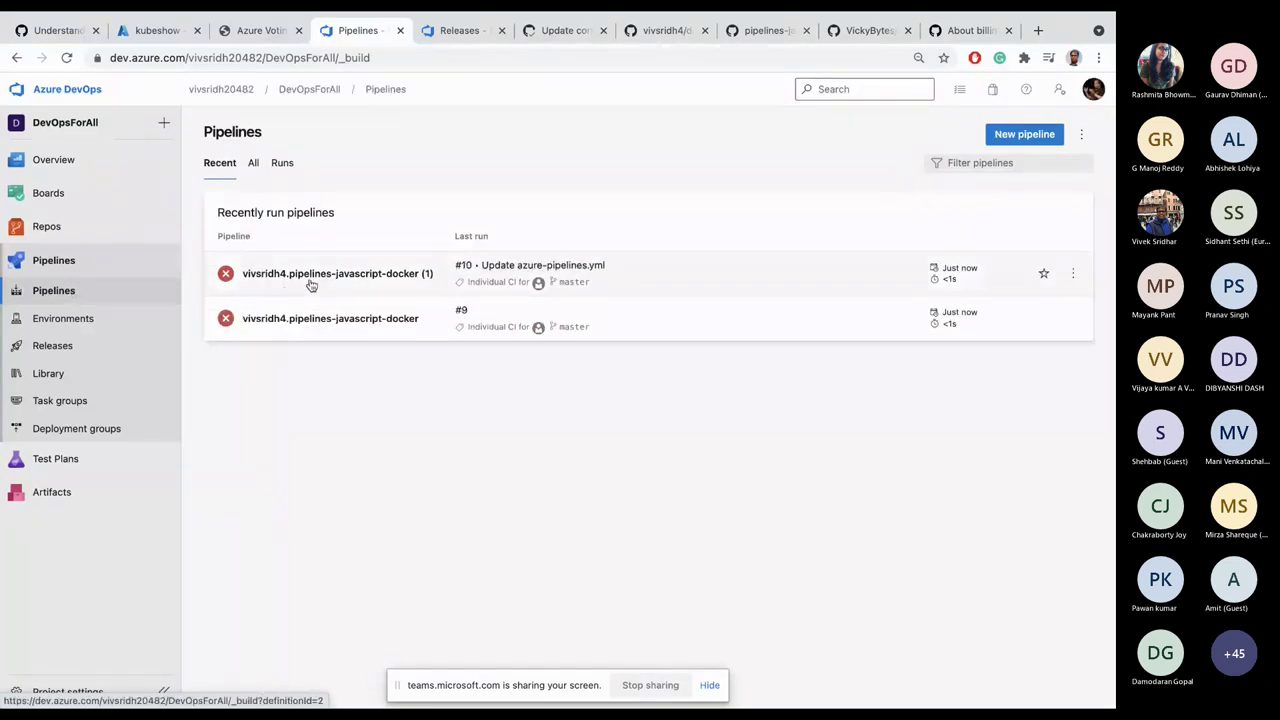
{"action": "left_click", "coordinate": [311, 285]}
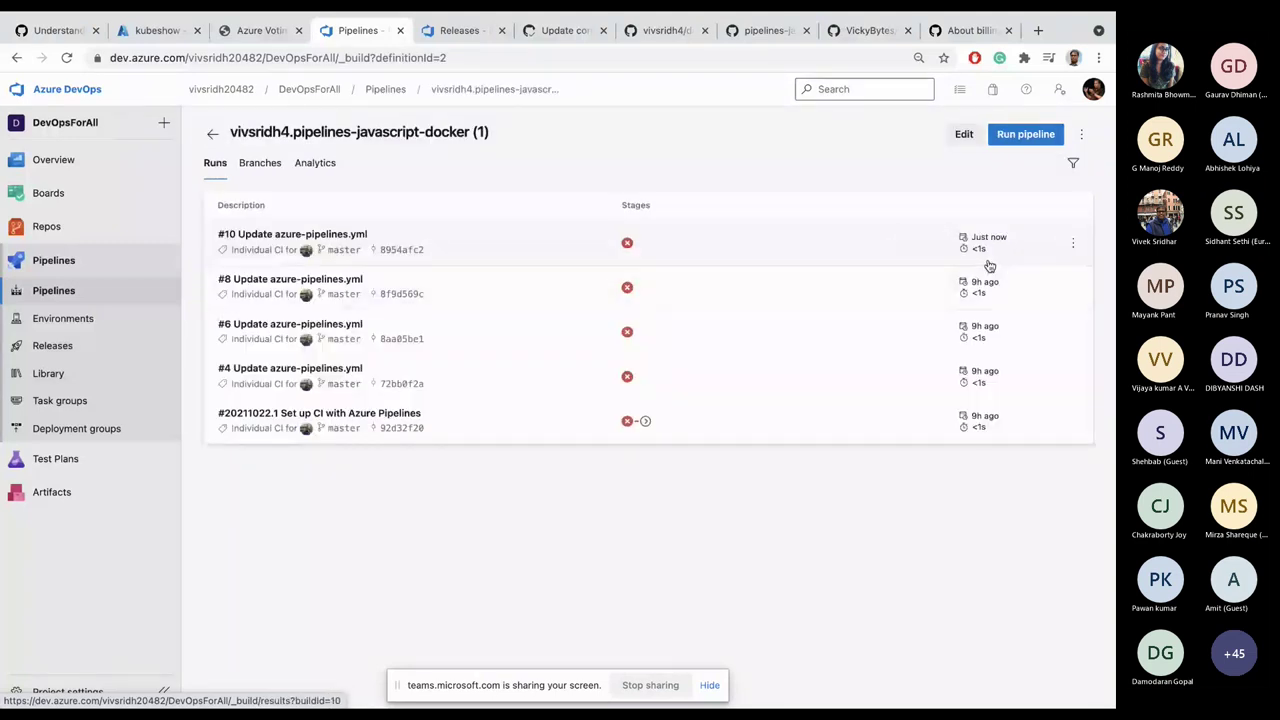
{"action": "left_click", "coordinate": [308, 246]}
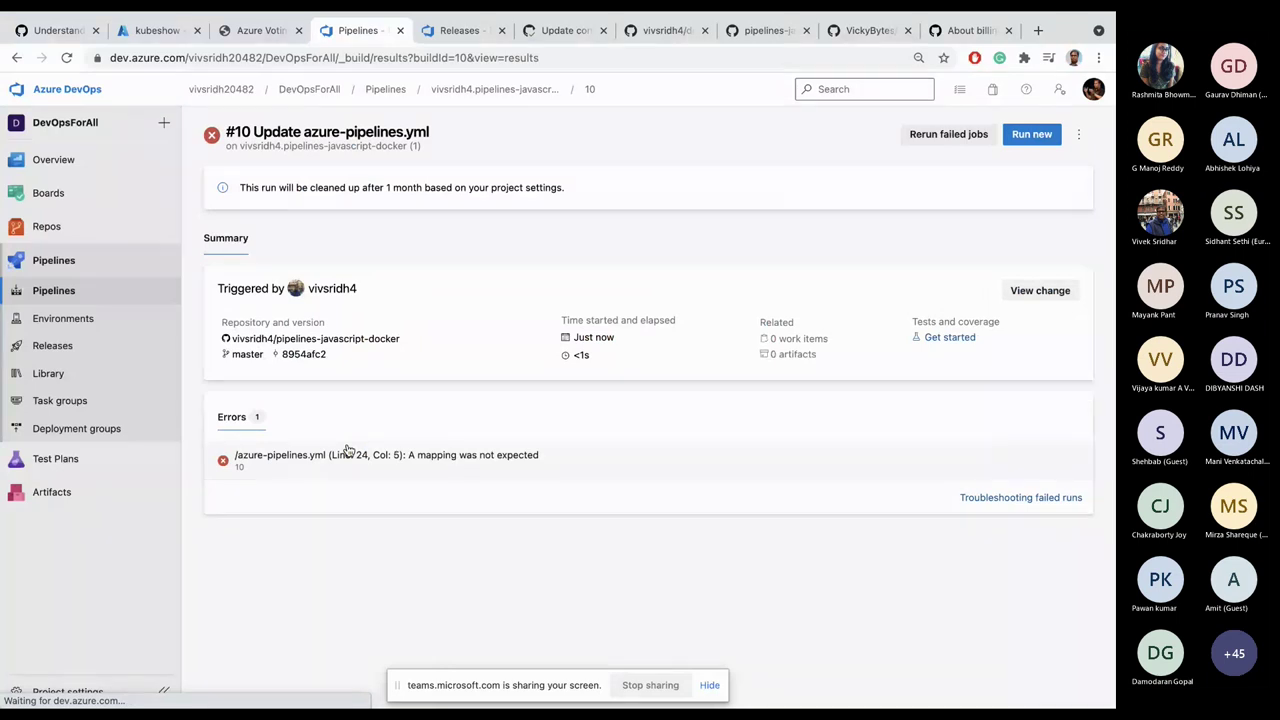
Step: View the file changes in the commit that triggered run #10, and return to the run summary
{"action": "left_click", "coordinate": [290, 356]}
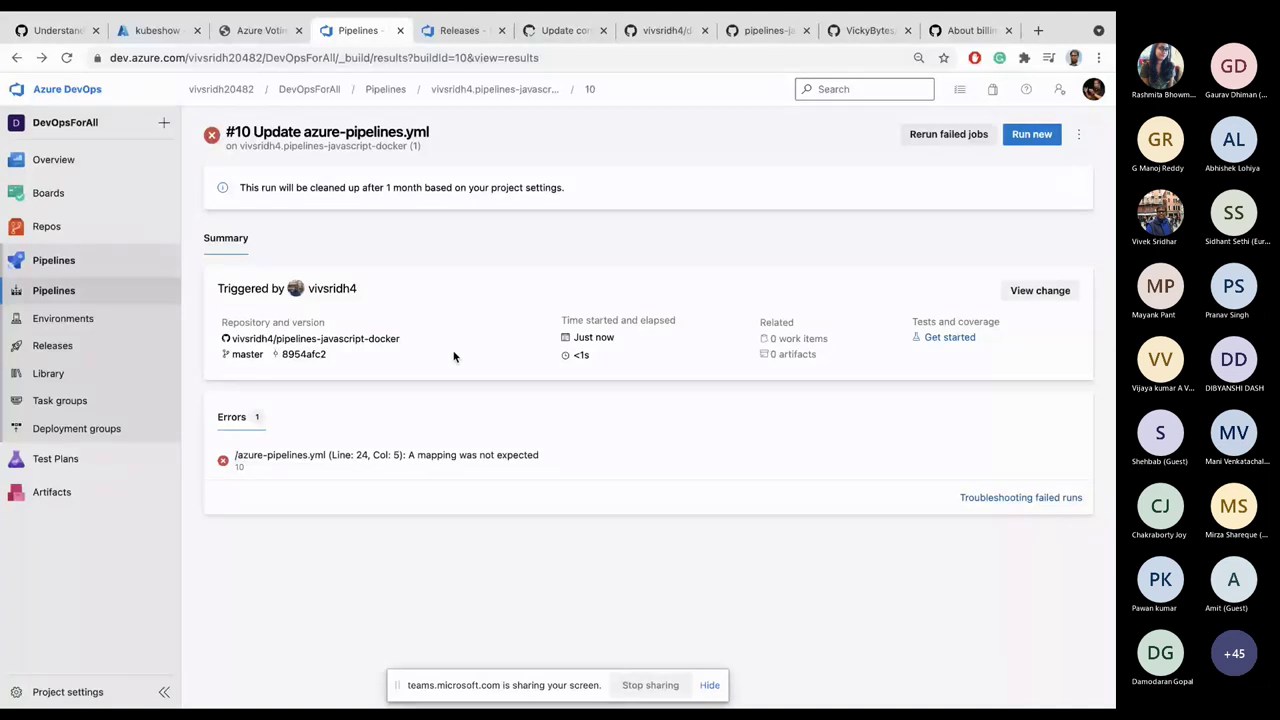
{"action": "left_click", "coordinate": [311, 355]}
{"action": "scroll", "coordinate": [311, 355], "scroll_direction": "down", "scroll_amount": 2}
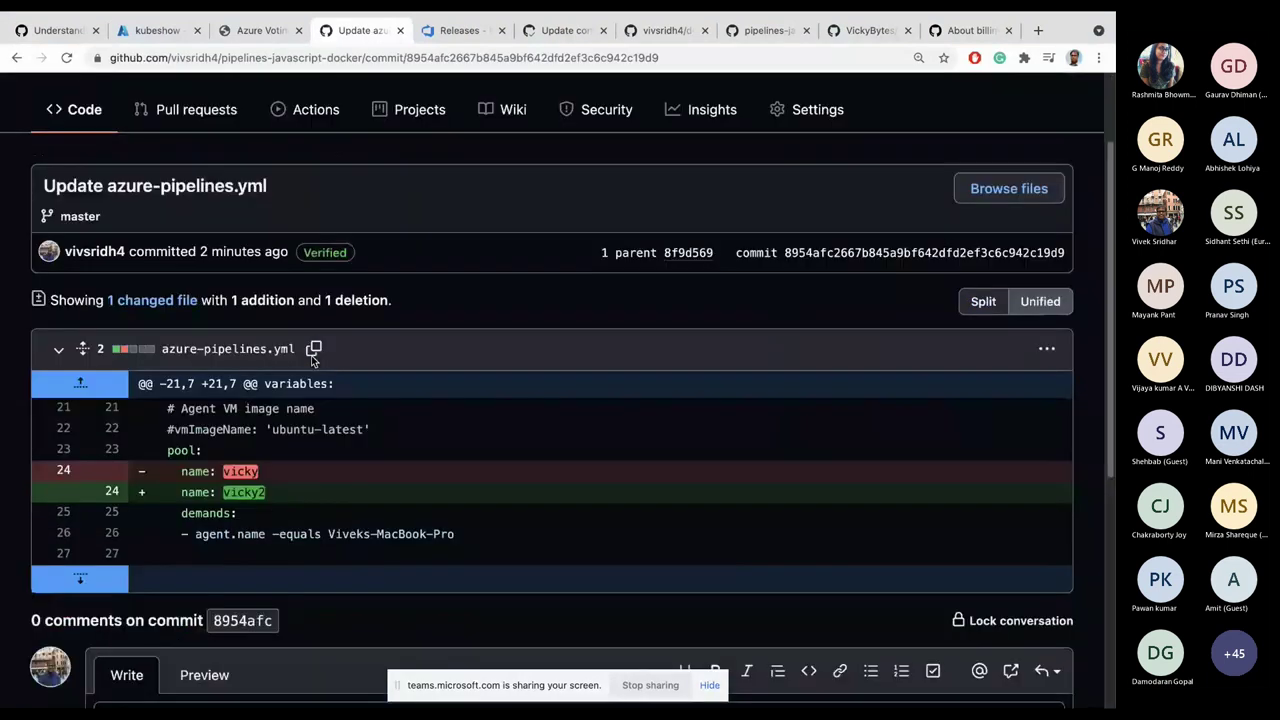
{"action": "scroll", "coordinate": [311, 355], "scroll_direction": "down", "scroll_amount": 3}
{"action": "scroll", "coordinate": [377, 440], "scroll_direction": "up", "scroll_amount": 3}
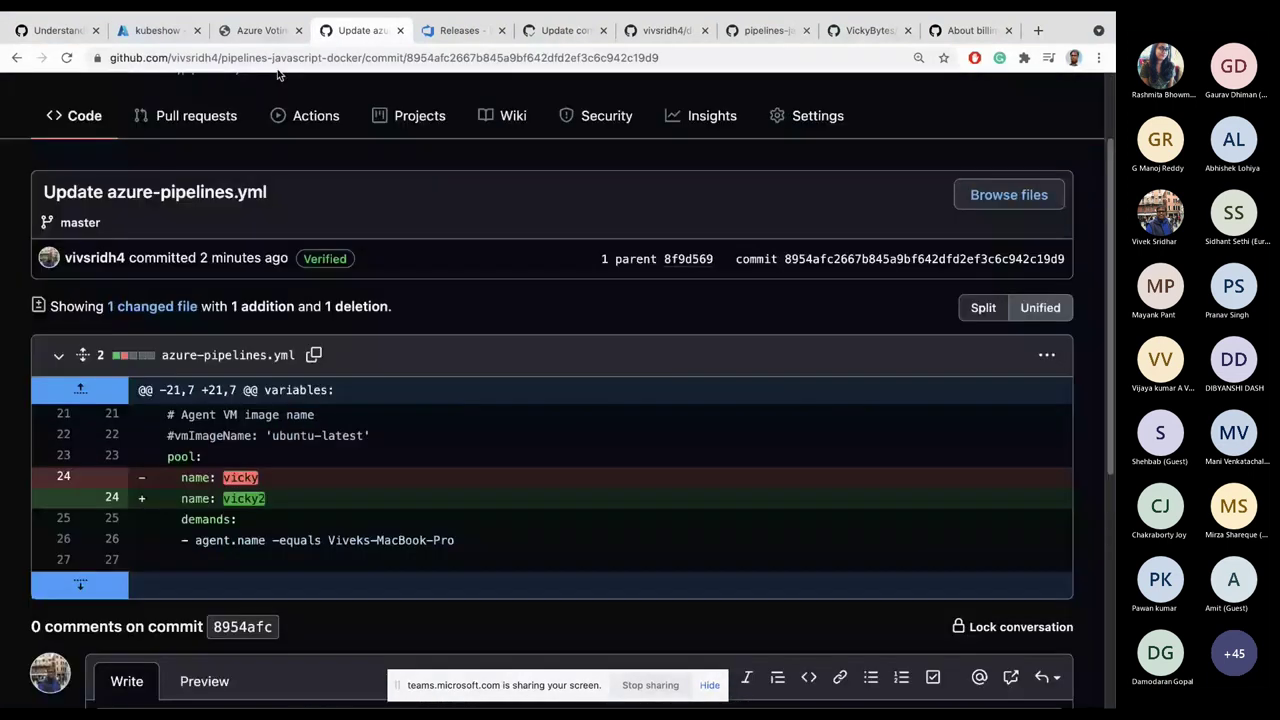
{"action": "left_click", "coordinate": [17, 60]}
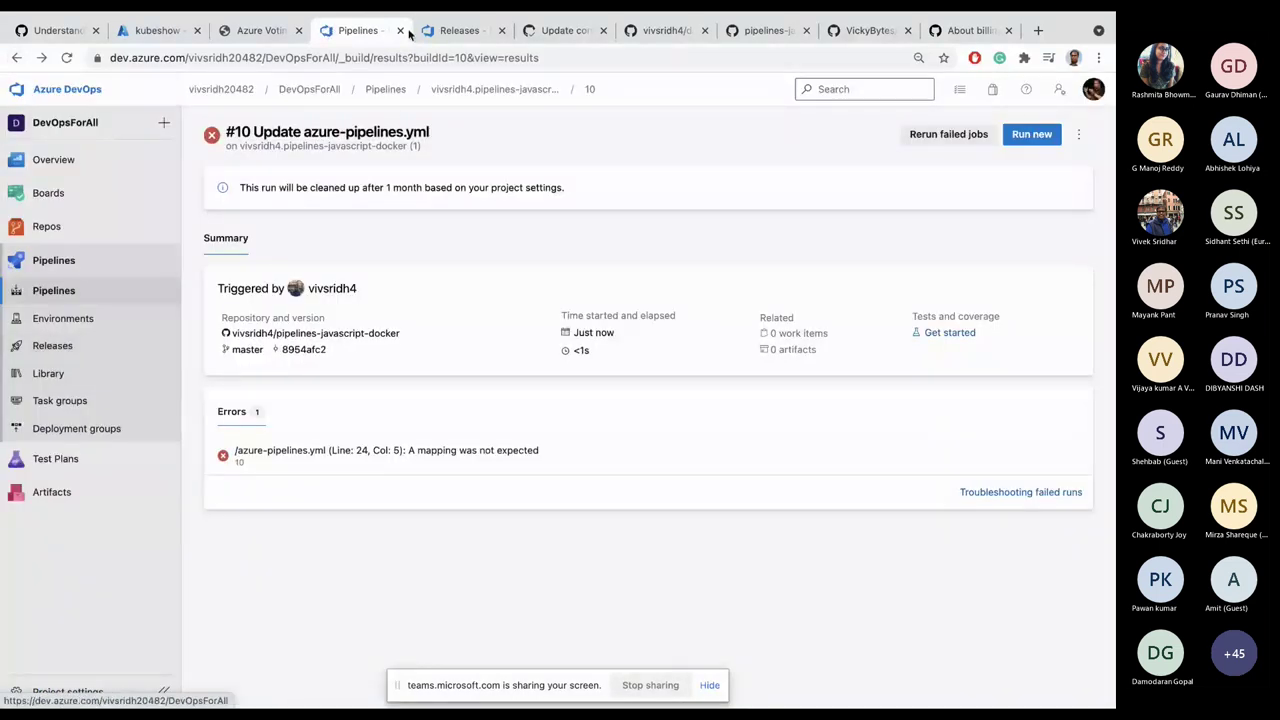
Step: Switch to the Donors-Projects release pipeline and open Release-25 to examine its artifact and deployment stages
{"action": "key", "text": "ctrl+Tab"}
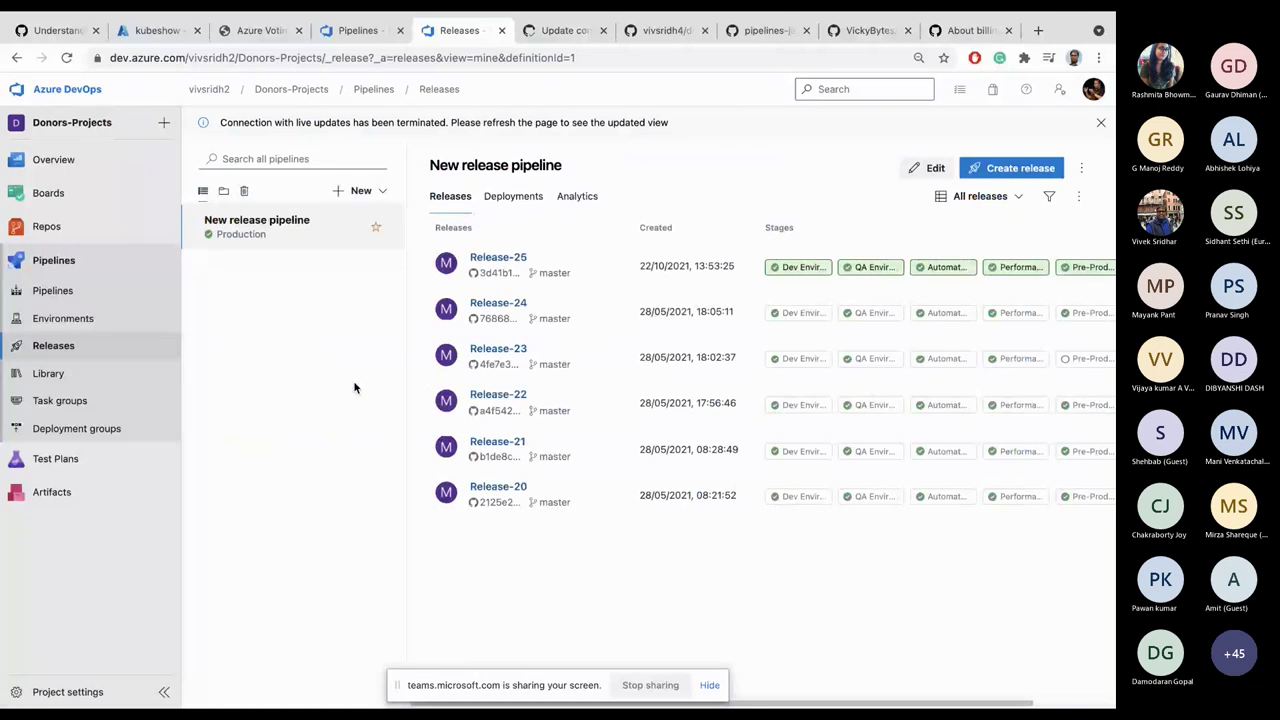
{"action": "left_click", "coordinate": [504, 262]}
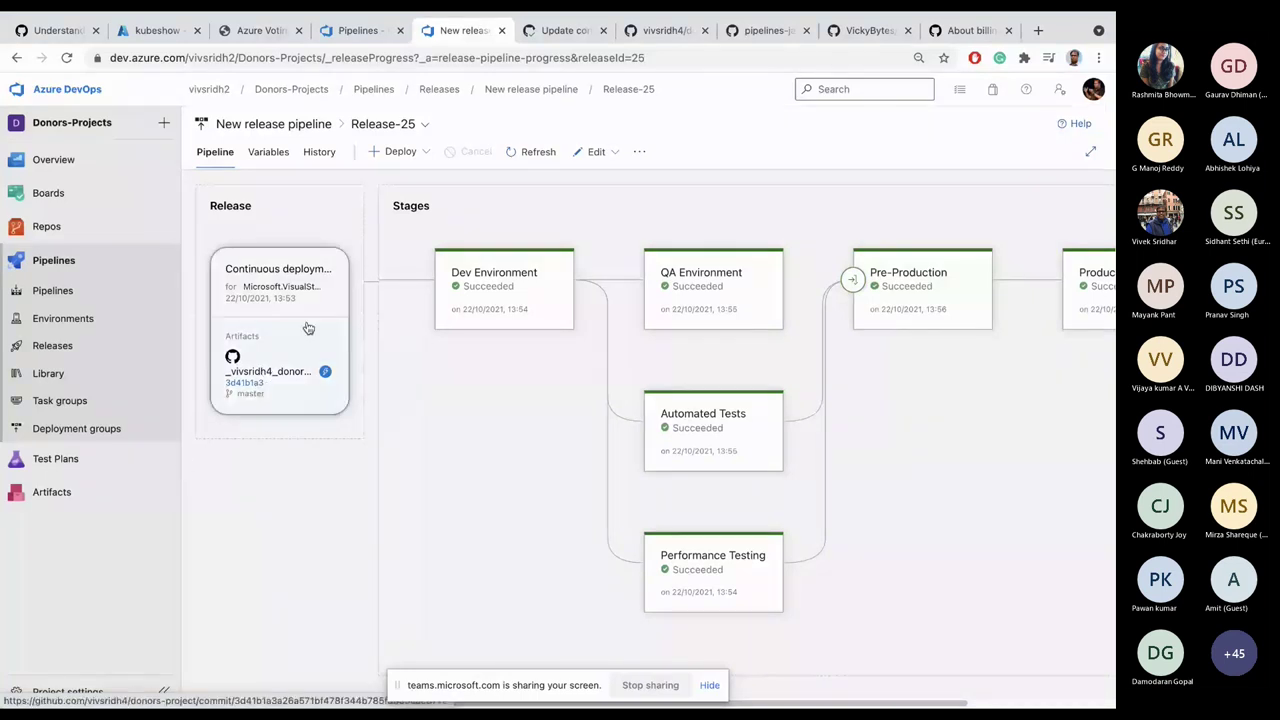
{"action": "left_click", "coordinate": [233, 352]}
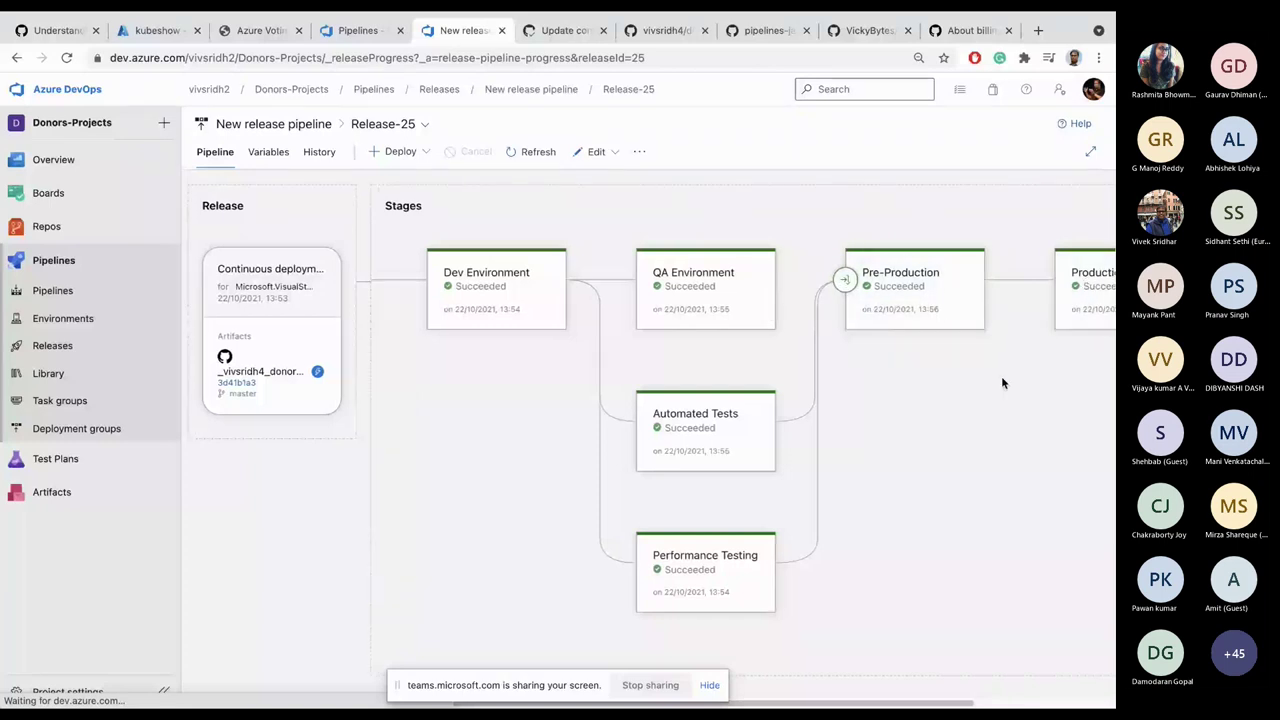
{"action": "scroll", "coordinate": [1001, 376], "scroll_direction": "right", "scroll_amount": 2}
{"action": "scroll", "coordinate": [1001, 376], "scroll_direction": "left", "scroll_amount": 2}
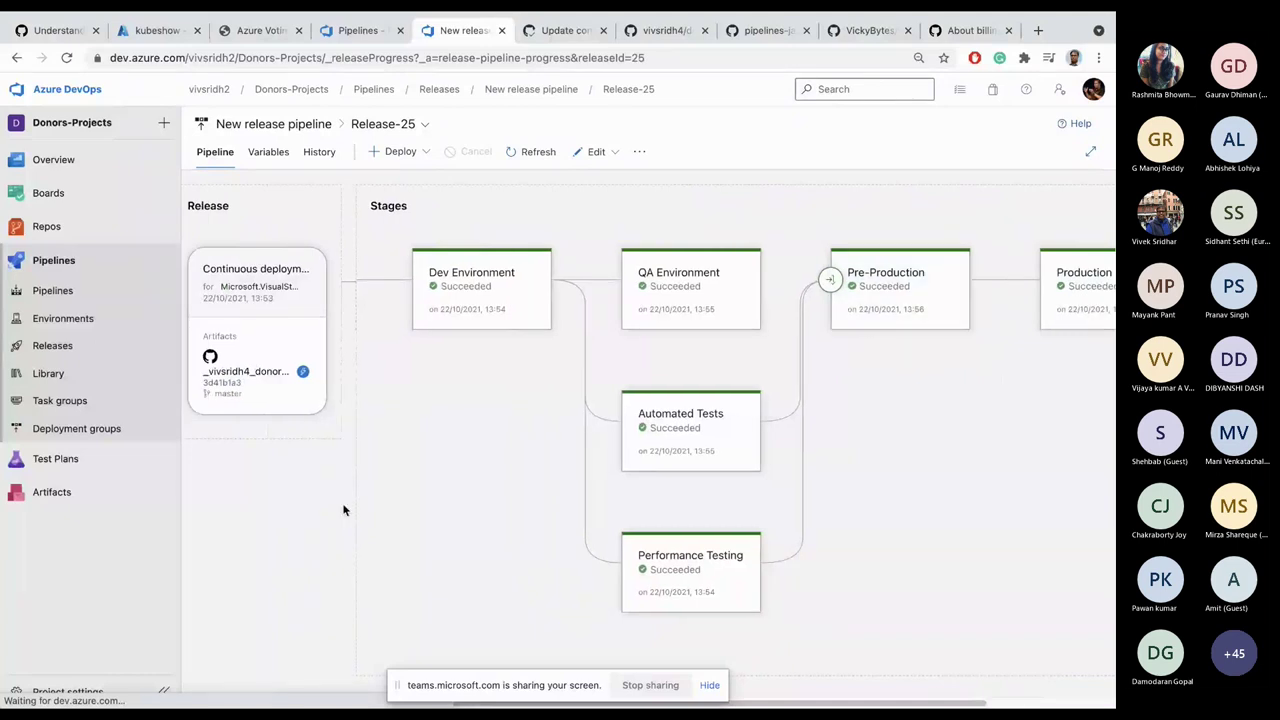
{"action": "left_click", "coordinate": [240, 382]}
{"action": "mouse_move", "coordinate": [524, 289]}
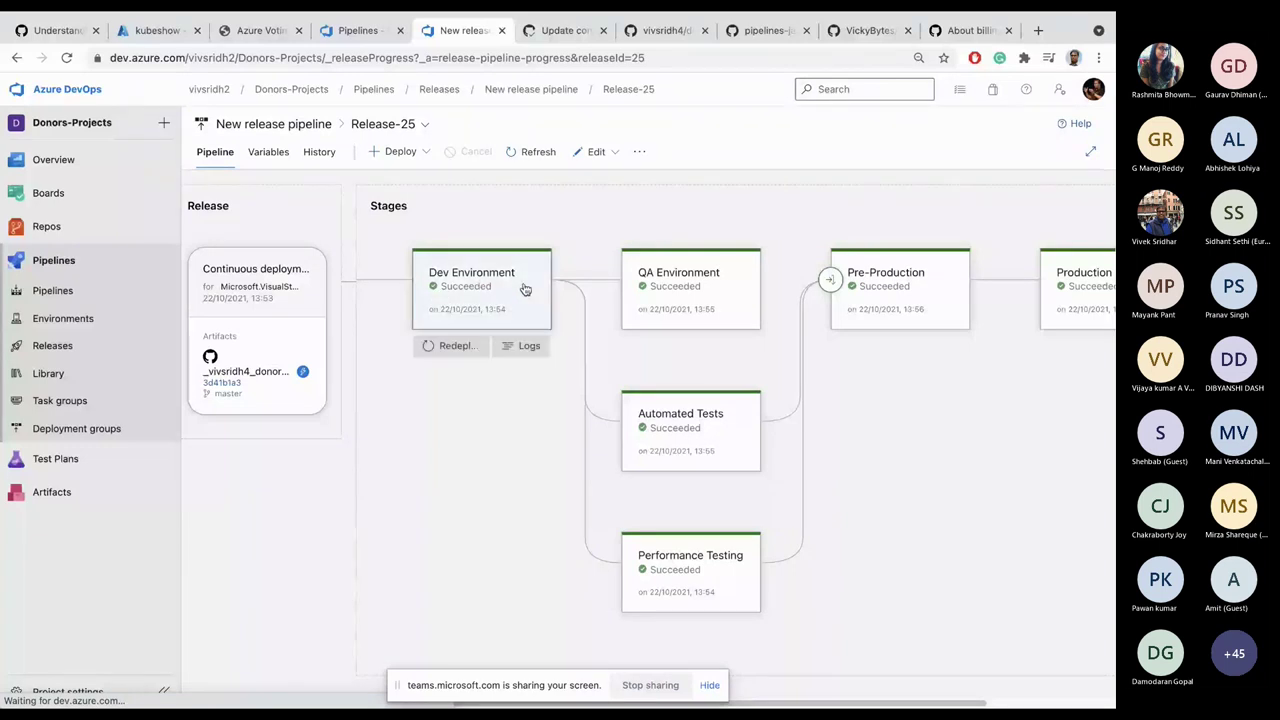
{"action": "mouse_move", "coordinate": [660, 282]}
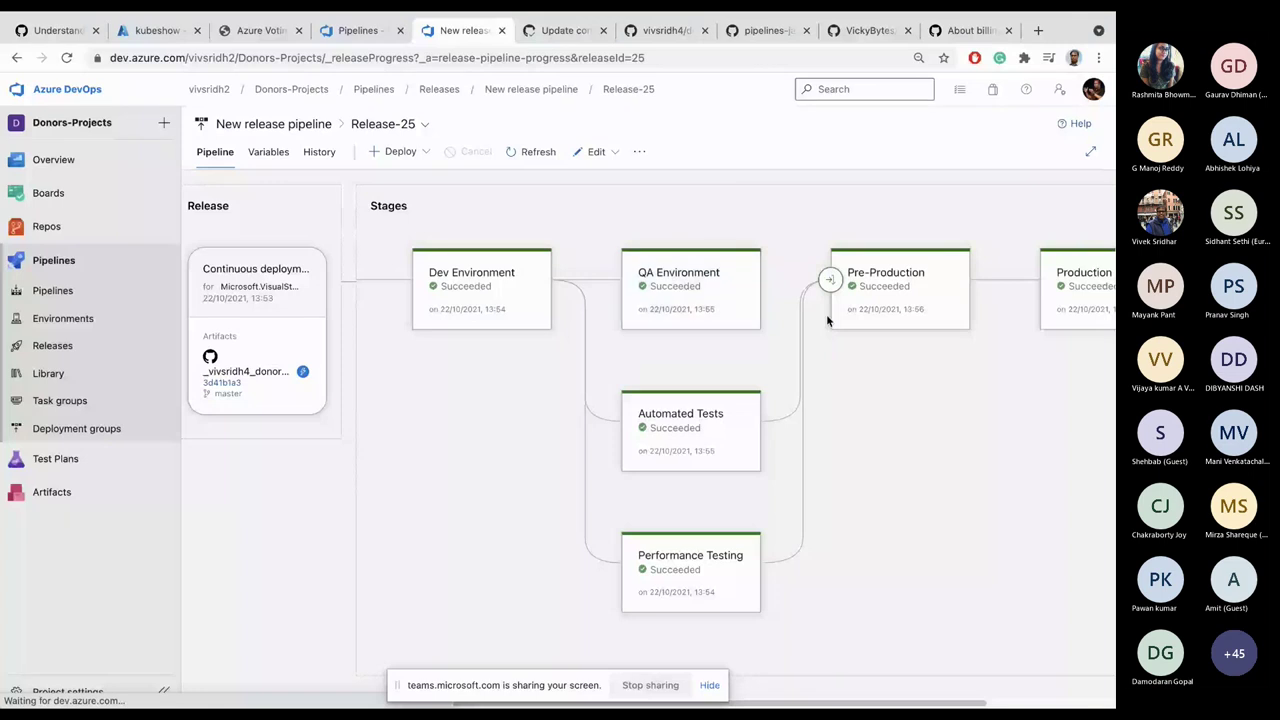
Step: Switch to the donors-project repository on GitHub, view getprojects.py in the donors folder, and return to that folder
{"action": "mouse_move", "coordinate": [880, 283]}
{"action": "mouse_move", "coordinate": [1095, 293]}
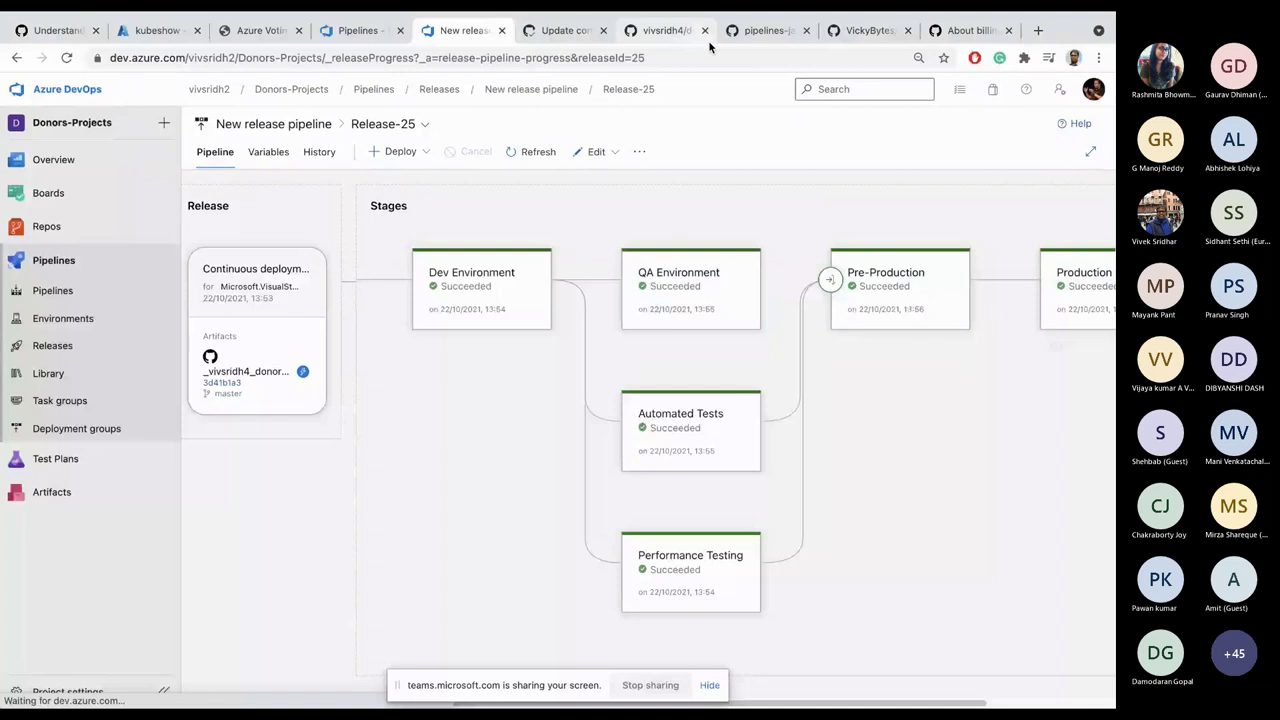
{"action": "left_click", "coordinate": [665, 30]}
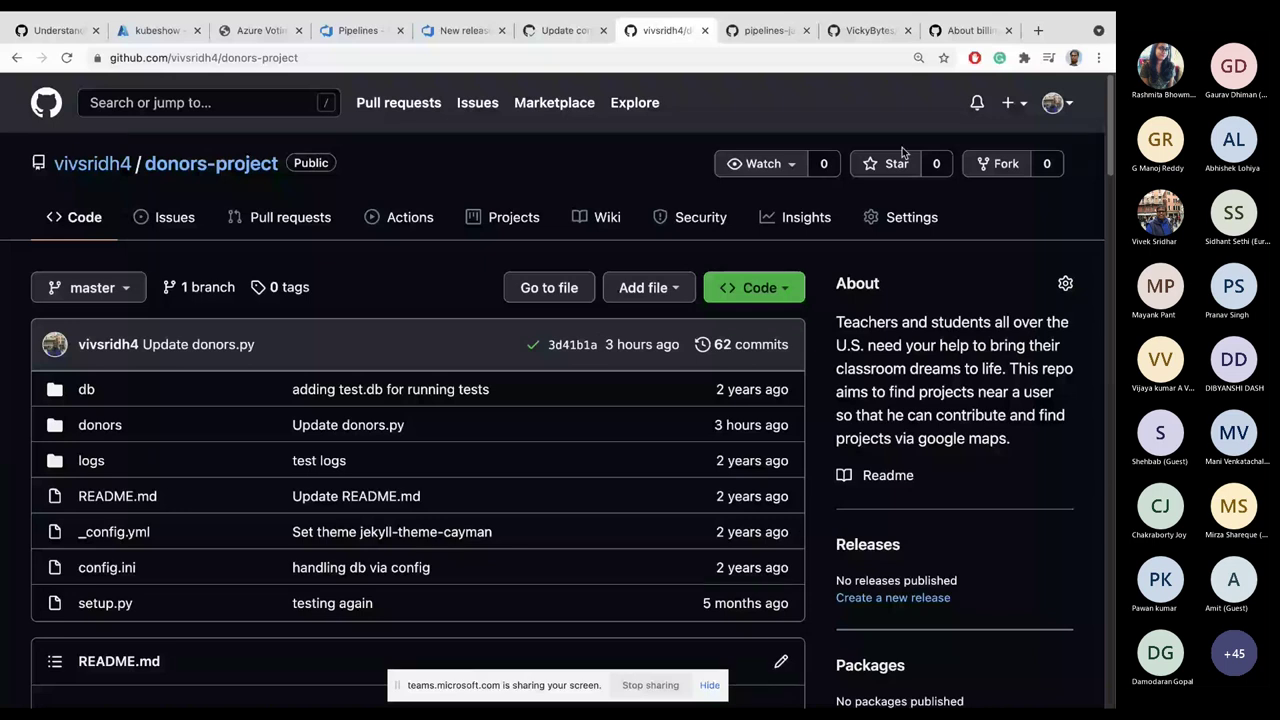
{"action": "left_click", "coordinate": [100, 425]}
{"action": "left_click", "coordinate": [116, 568]}
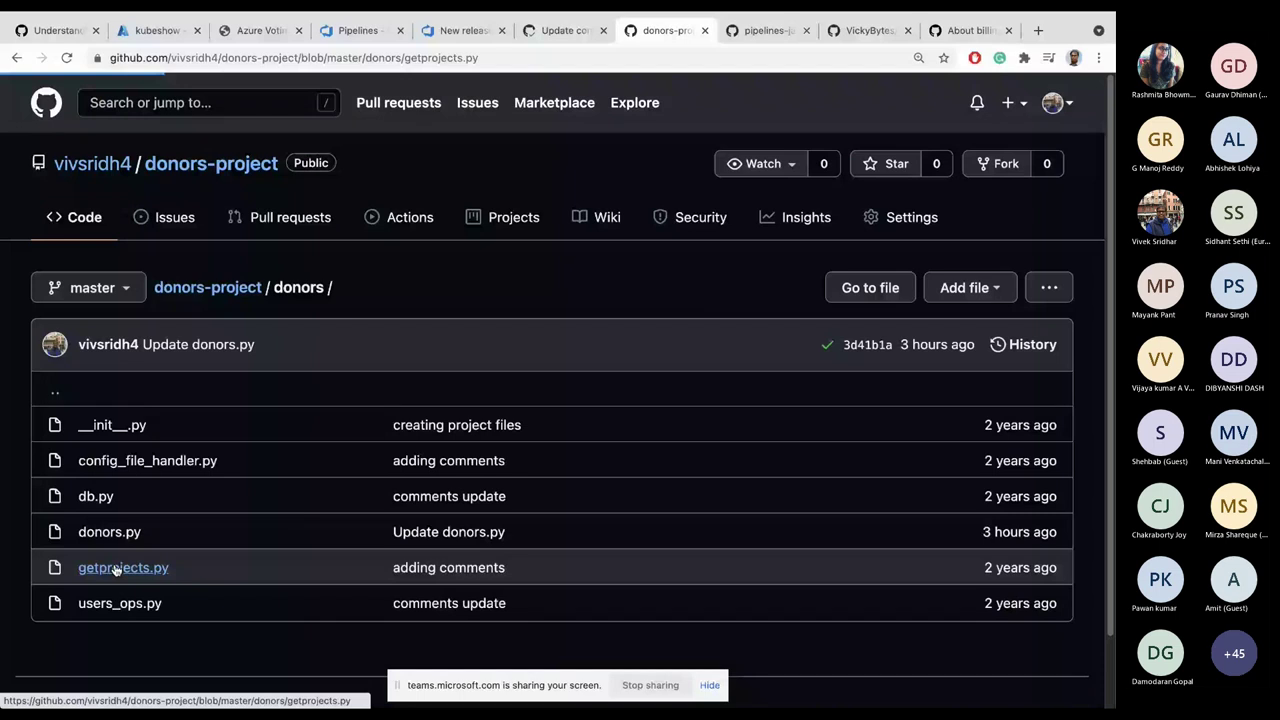
{"action": "scroll", "coordinate": [116, 568], "scroll_direction": "down", "scroll_amount": 3}
{"action": "scroll", "coordinate": [116, 565], "scroll_direction": "up", "scroll_amount": 4}
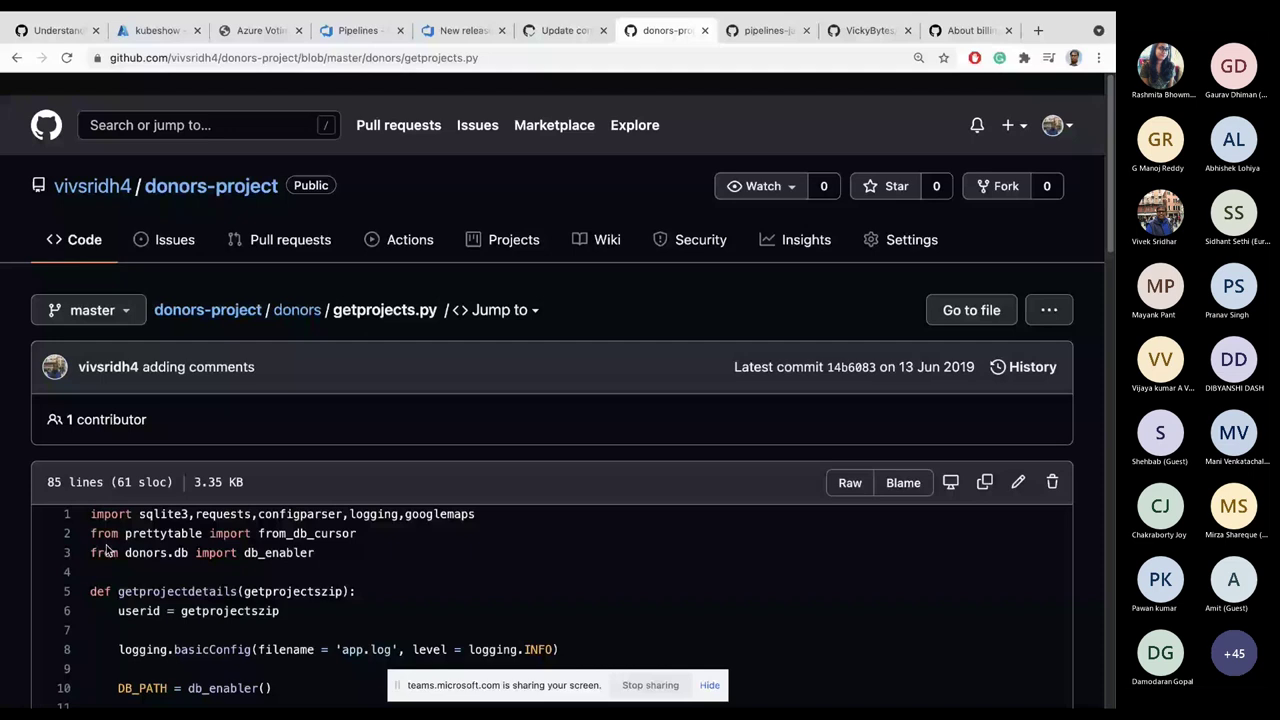
{"action": "scroll", "coordinate": [200, 420], "scroll_direction": "down", "scroll_amount": 1}
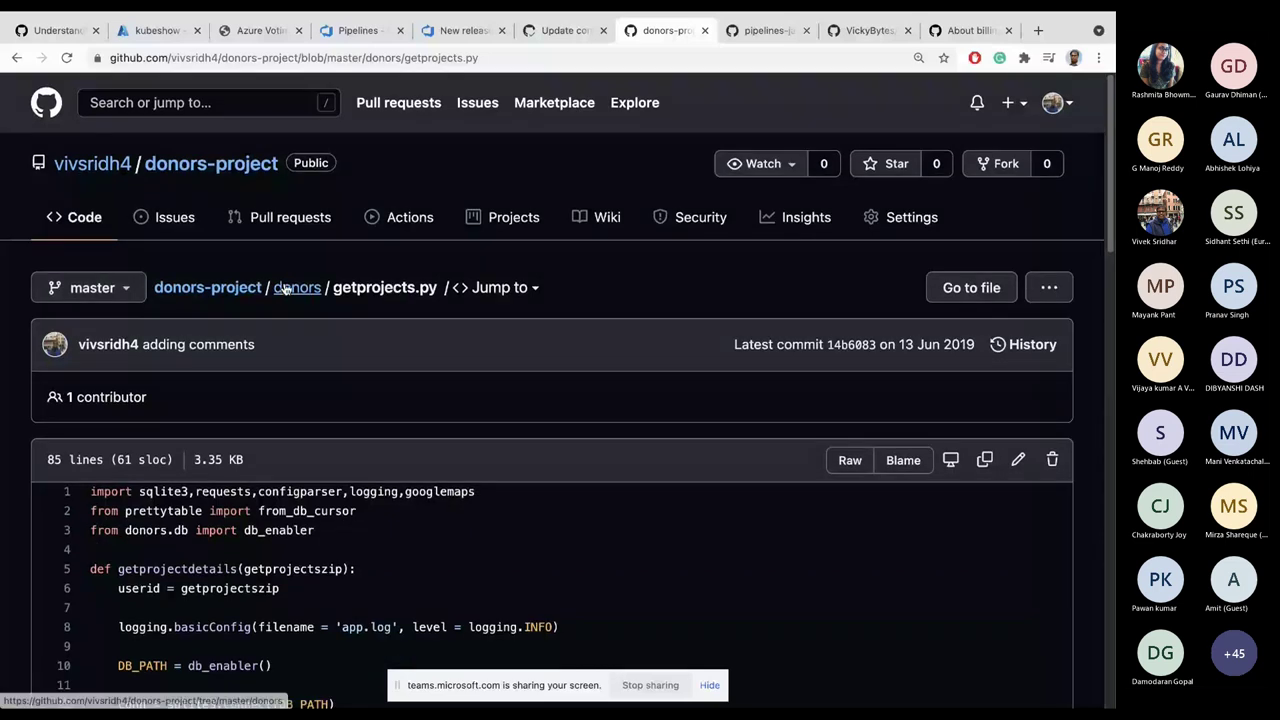
{"action": "left_click", "coordinate": [285, 289]}
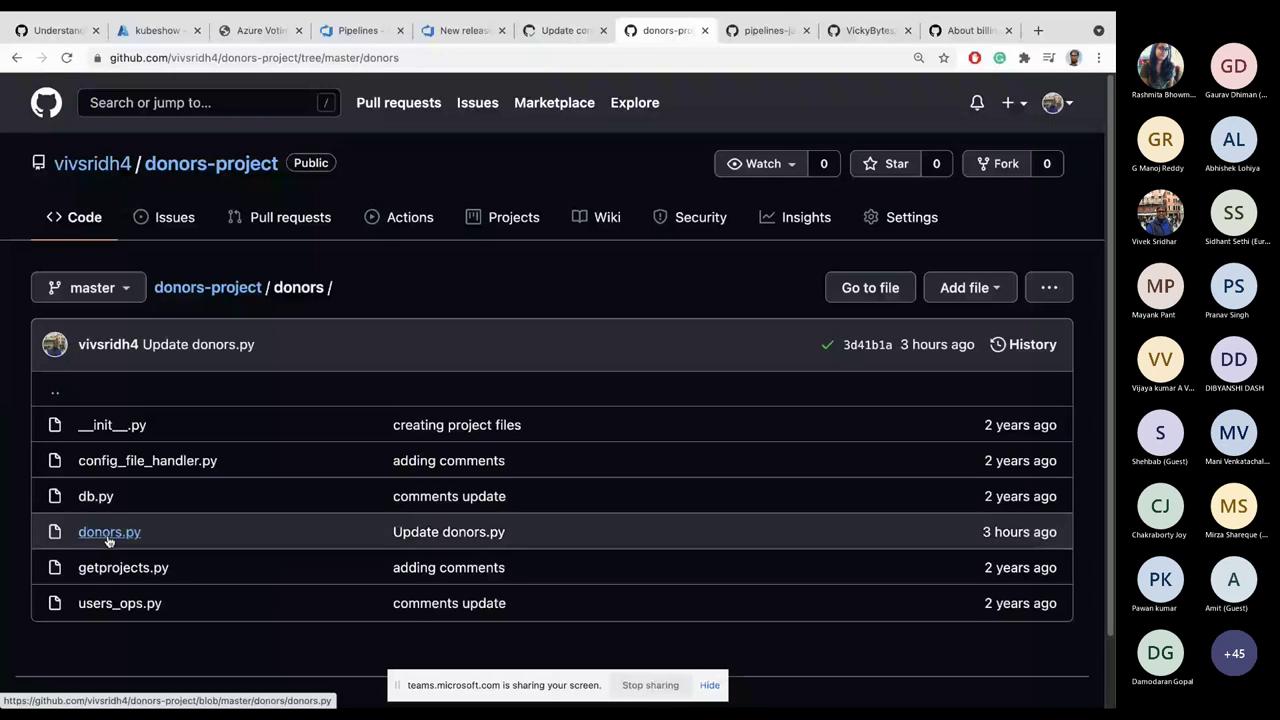
Step: Open donors.py for editing and change the line 24 print message to "This is CD vs CD; testing this code live"
{"action": "left_click", "coordinate": [109, 533]}
{"action": "scroll", "coordinate": [296, 499], "scroll_direction": "down", "scroll_amount": 5}
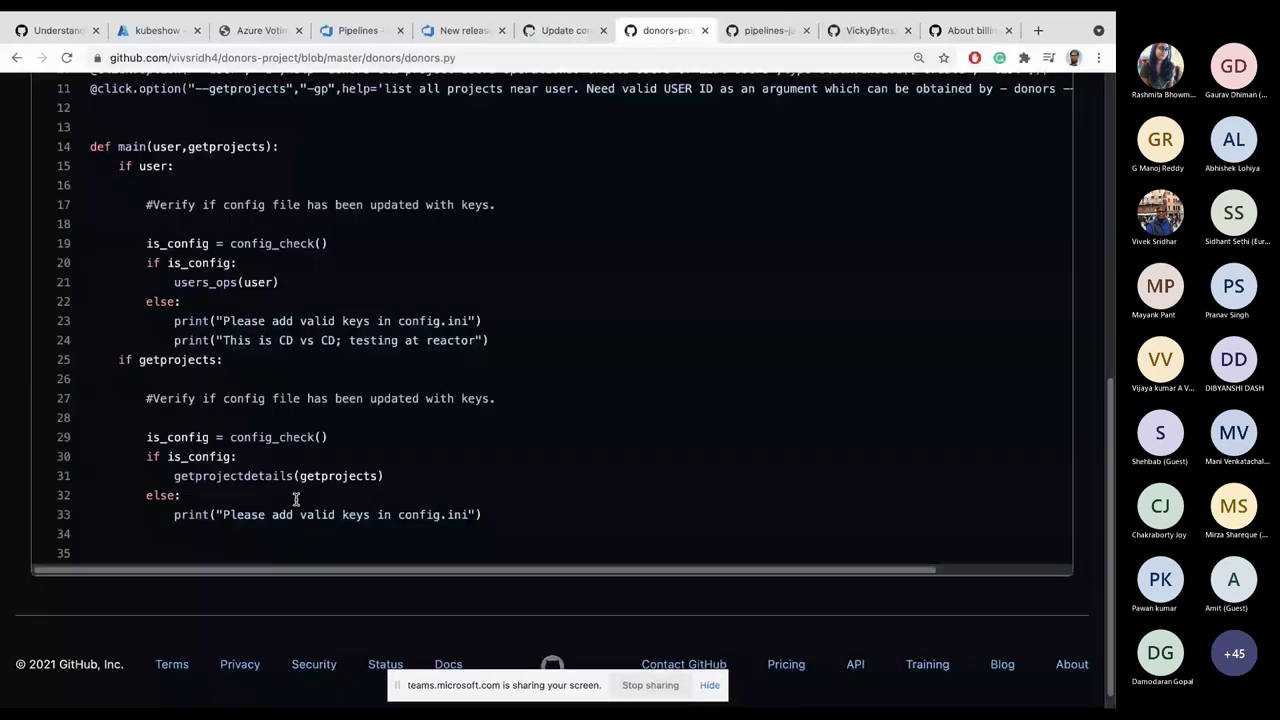
{"action": "scroll", "coordinate": [296, 499], "scroll_direction": "up", "scroll_amount": 3}
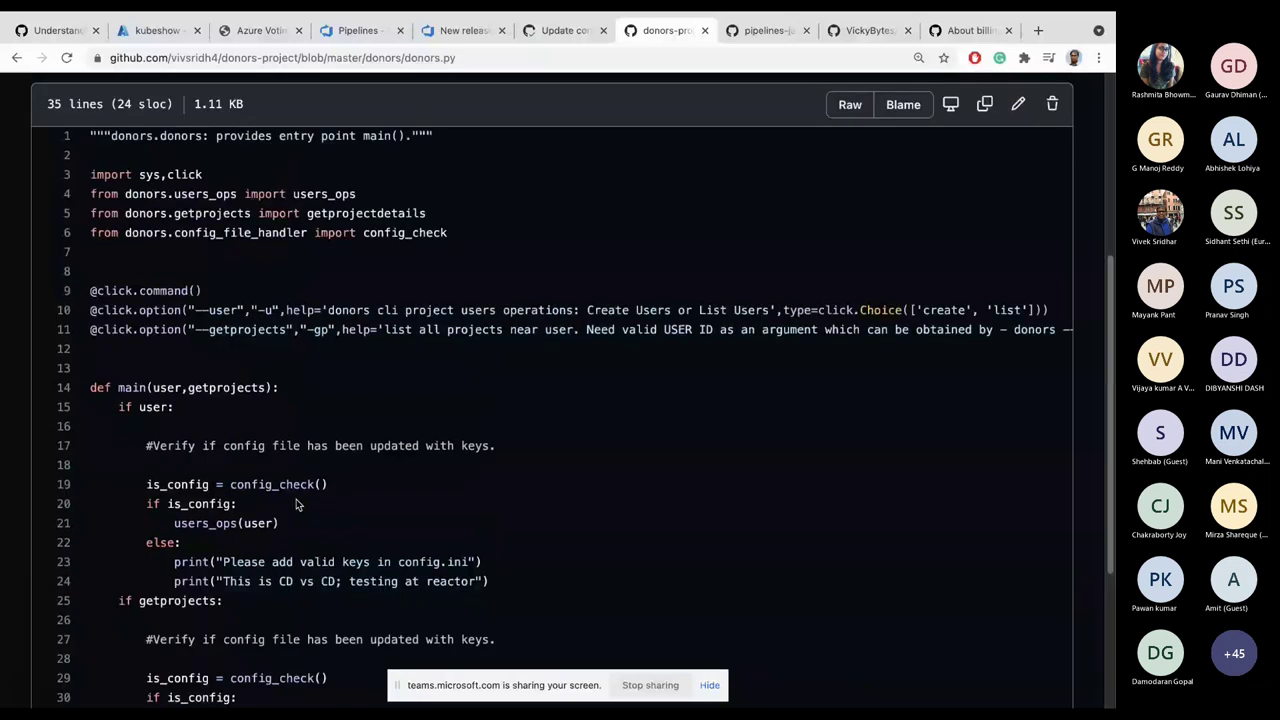
{"action": "key", "text": "e"}
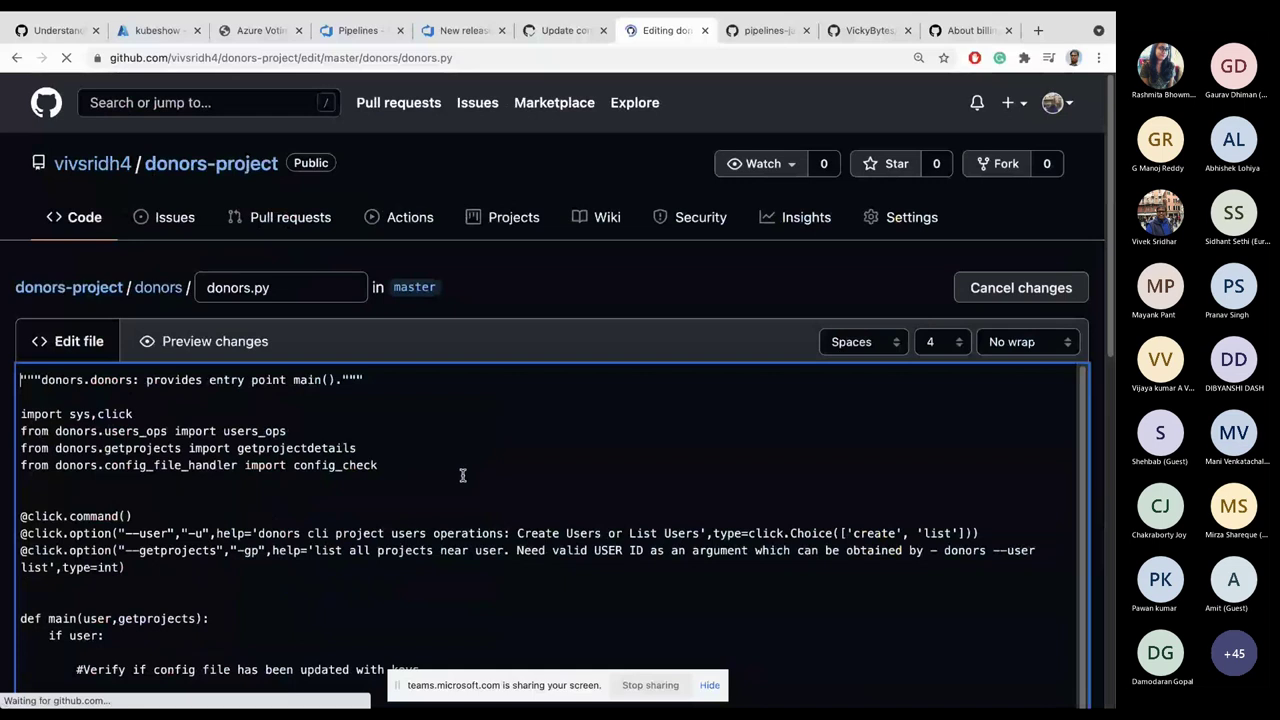
{"action": "scroll", "coordinate": [462, 475], "scroll_direction": "down", "scroll_amount": 2}
{"action": "left_click", "coordinate": [456, 610]}
{"action": "key", "text": "BackSpace"}
{"action": "key", "text": "BackSpace"}
{"action": "key", "text": "BackSpace"}
{"action": "key", "text": "BackSpace"}
{"action": "key", "text": "BackSpace"}
{"action": "key", "text": "BackSpace"}
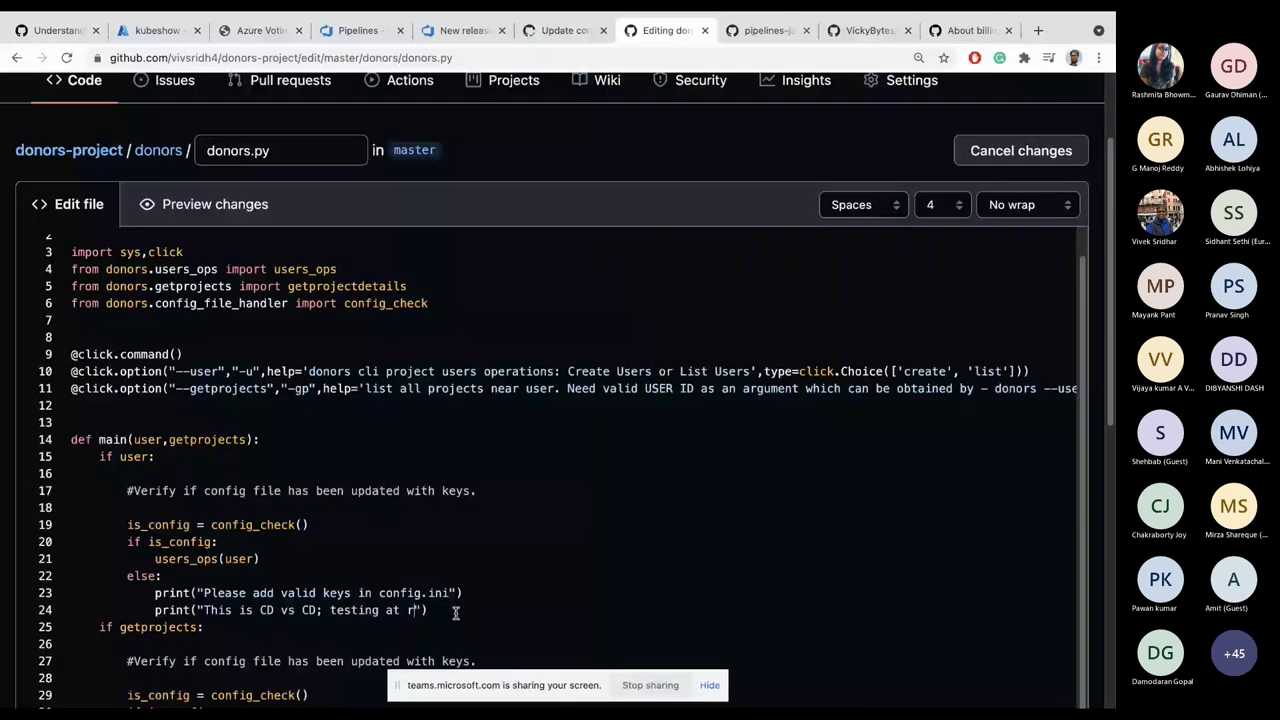
{"action": "key", "text": "BackSpace"}
{"action": "key", "text": "BackSpace"}
{"action": "key", "text": "BackSpace"}
{"action": "key", "text": "BackSpace"}
{"action": "type", "text": "this code live"}
Step: Commit the donors.py change directly to the master branch and switch back to the Azure DevOps release pipeline
{"action": "scroll", "coordinate": [239, 545], "scroll_direction": "down", "scroll_amount": 10}
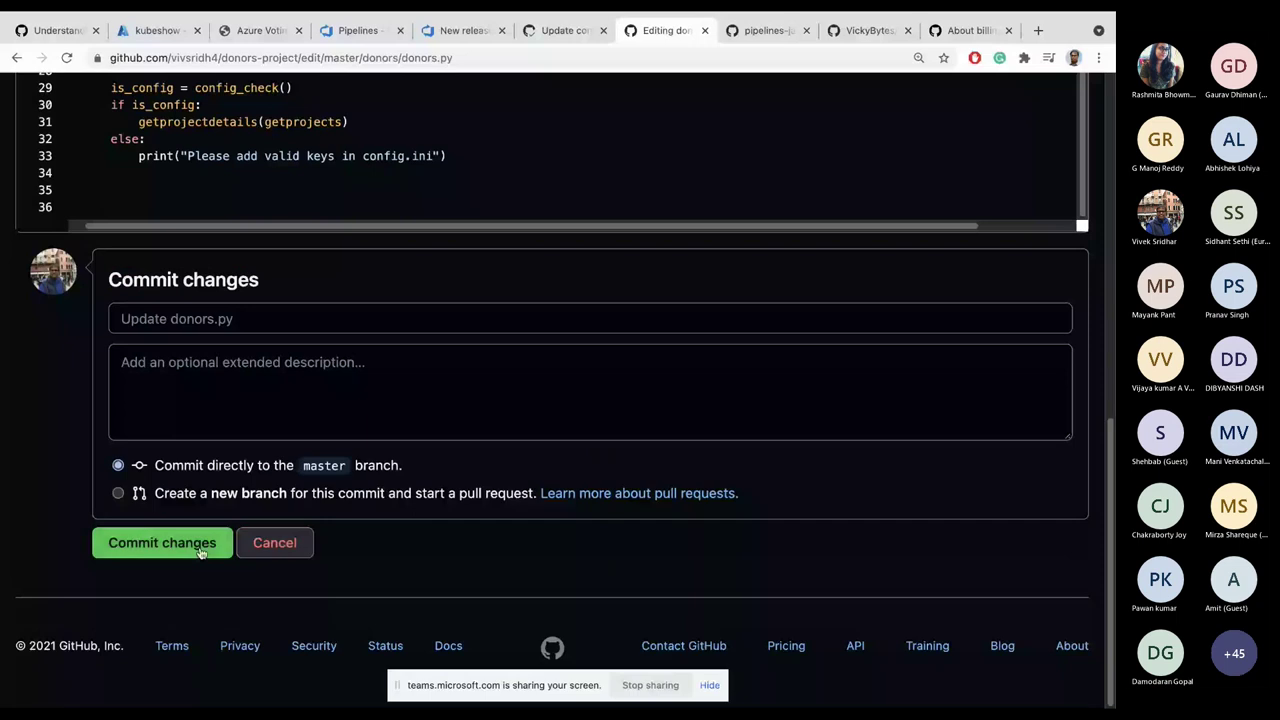
{"action": "left_click", "coordinate": [161, 542]}
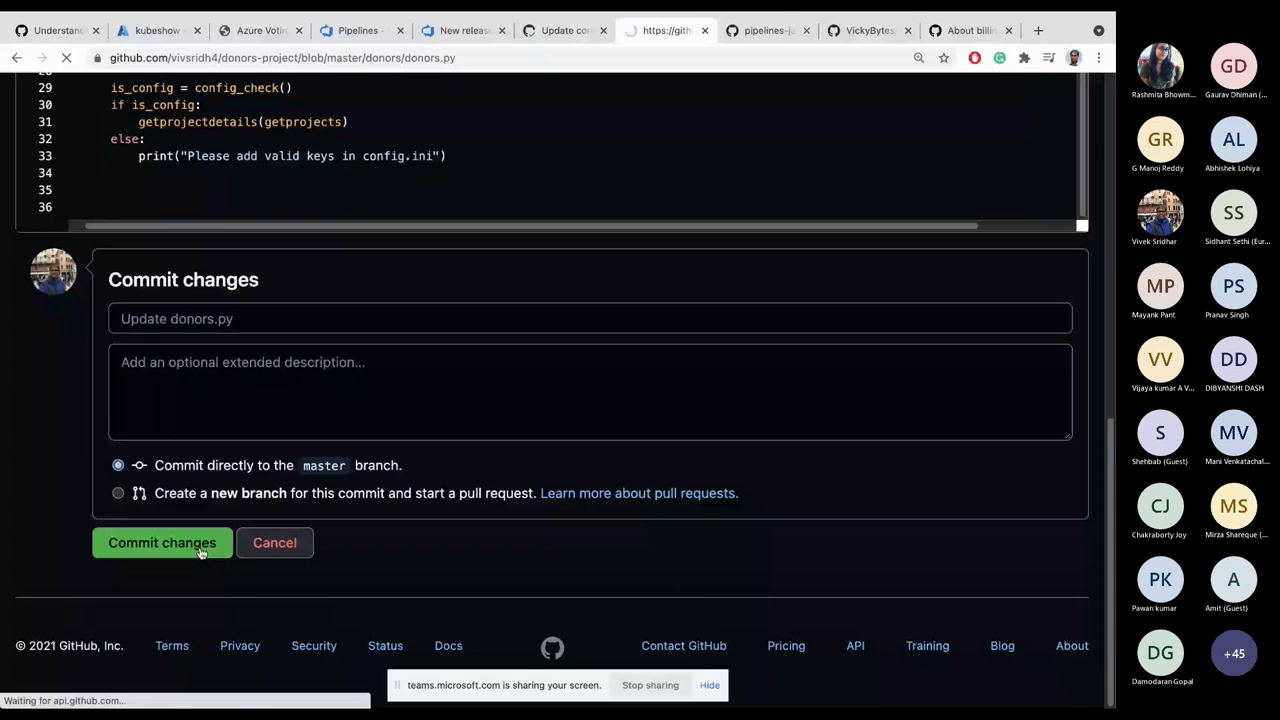
{"action": "key", "text": "ctrl+shift+Tab"}
{"action": "key", "text": "ctrl+shift+Tab"}
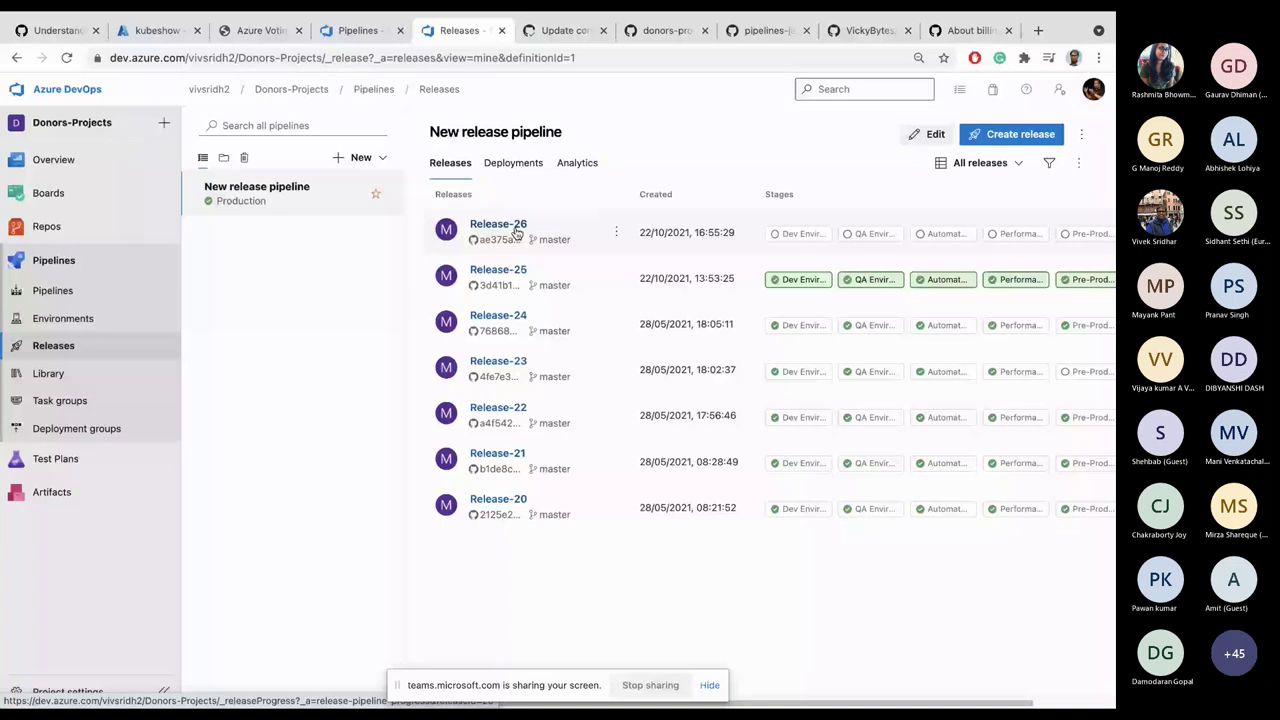
Step: Open Release-26 from the releases list and follow its deployment through the Dev, QA, test and Pre-Production stages
{"action": "left_click", "coordinate": [494, 231]}
{"action": "left_click", "coordinate": [515, 234]}
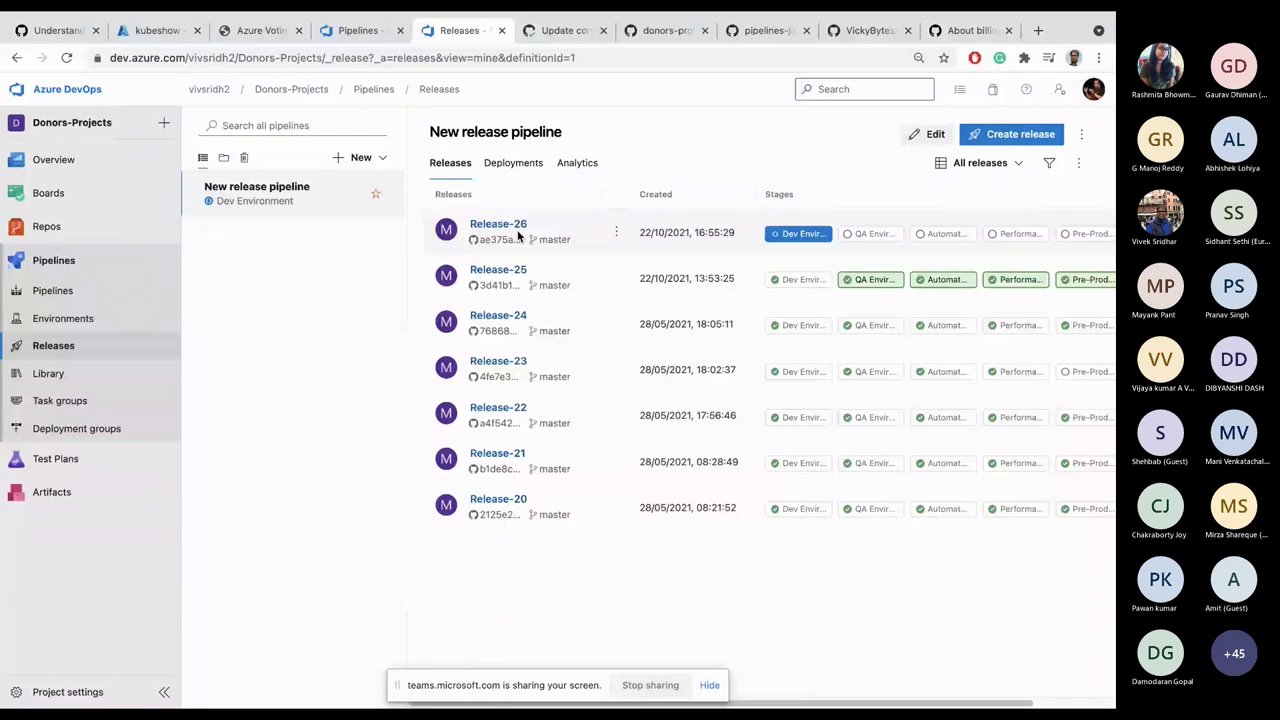
{"action": "left_click", "coordinate": [510, 226]}
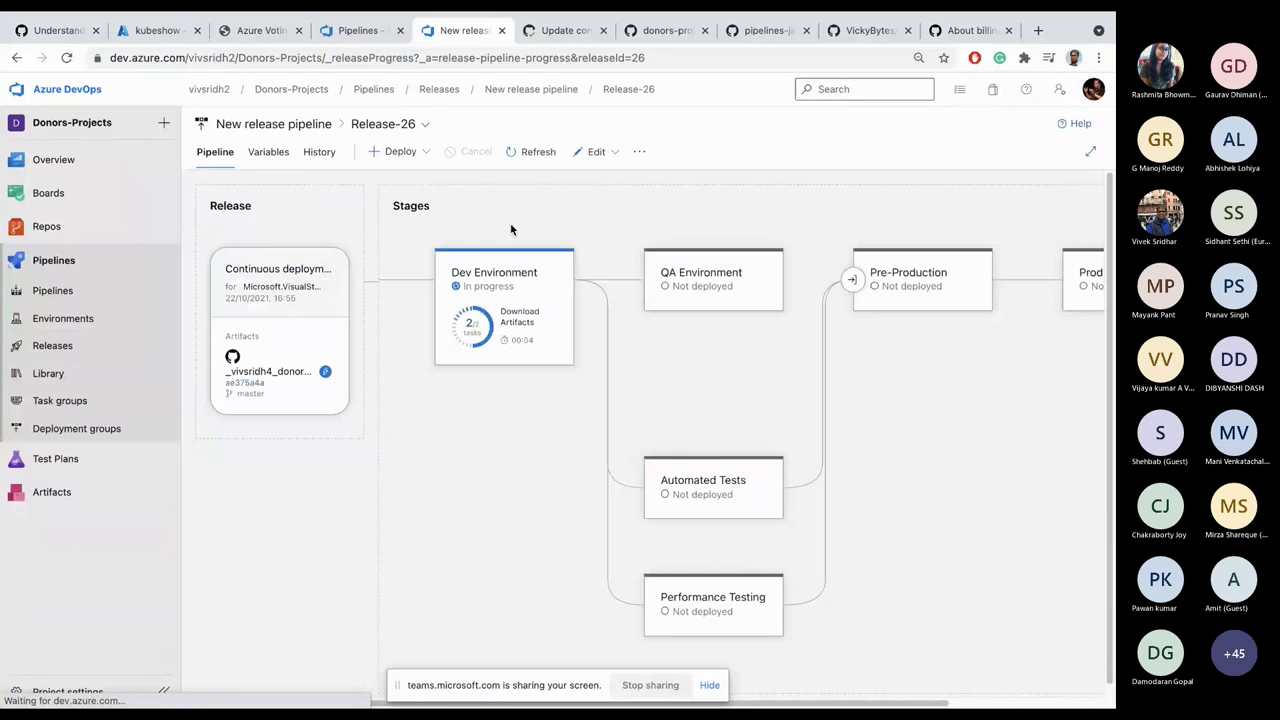
{"action": "mouse_move", "coordinate": [494, 339]}
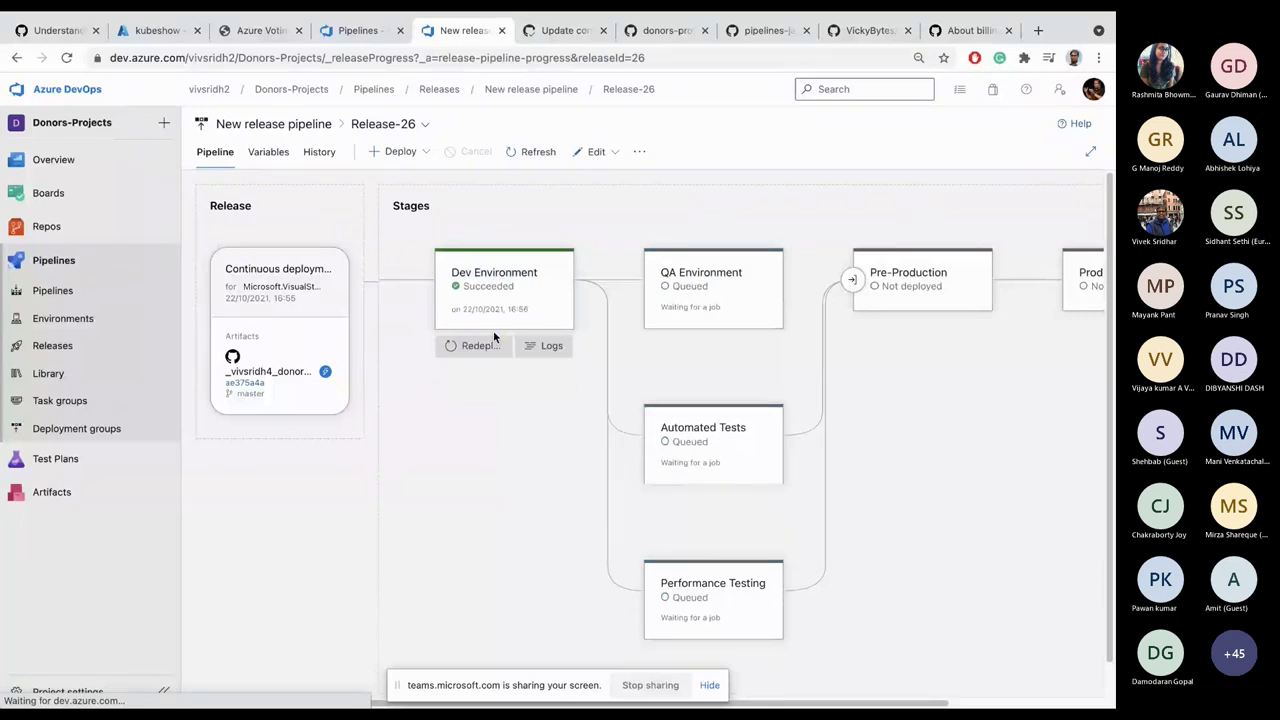
{"action": "mouse_move", "coordinate": [657, 303]}
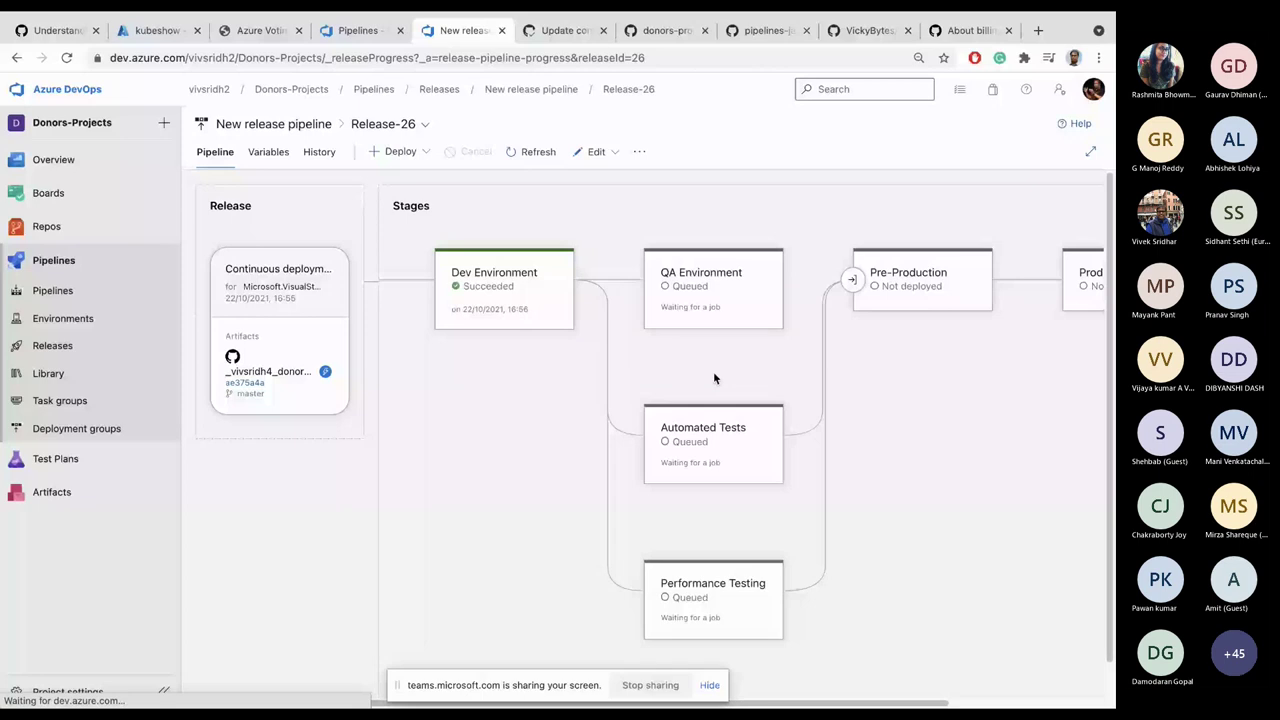
{"action": "mouse_move", "coordinate": [918, 263]}
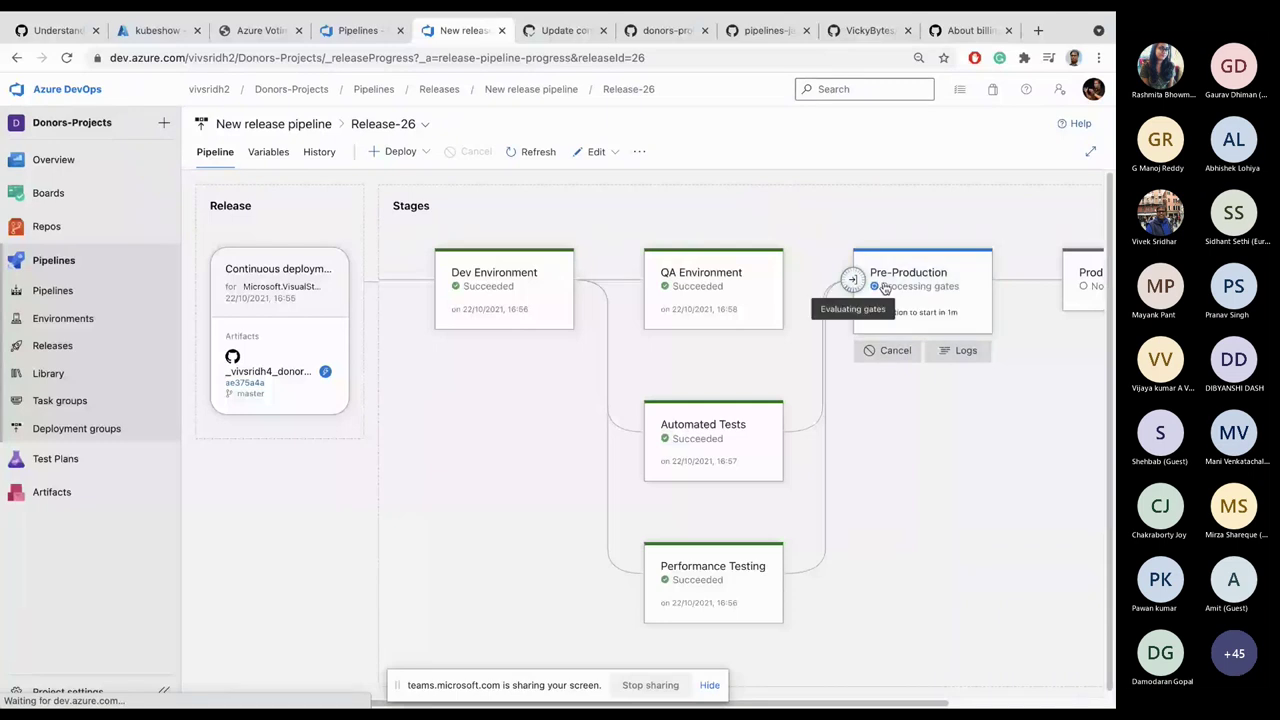
Step: View the Pre-Production stage's deployment summary and its pre-deployment gates, returning to the Release-26 stages
{"action": "left_click", "coordinate": [914, 290]}
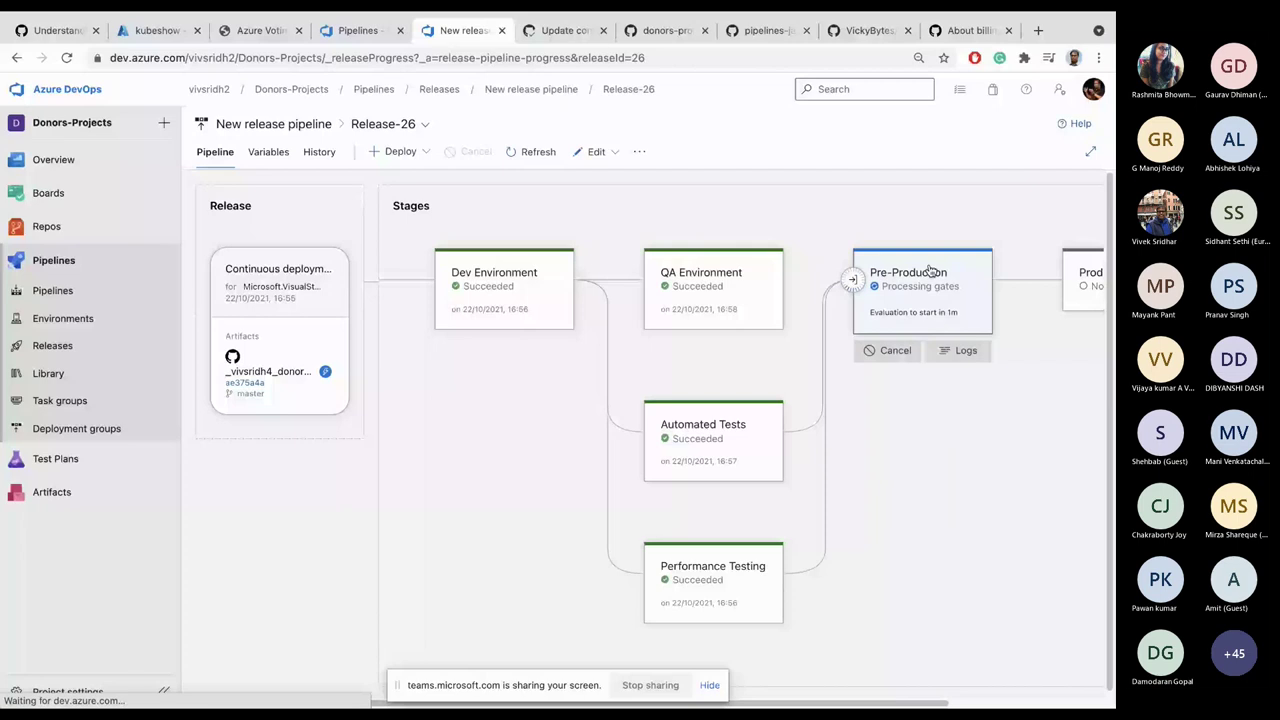
{"action": "left_click", "coordinate": [907, 302]}
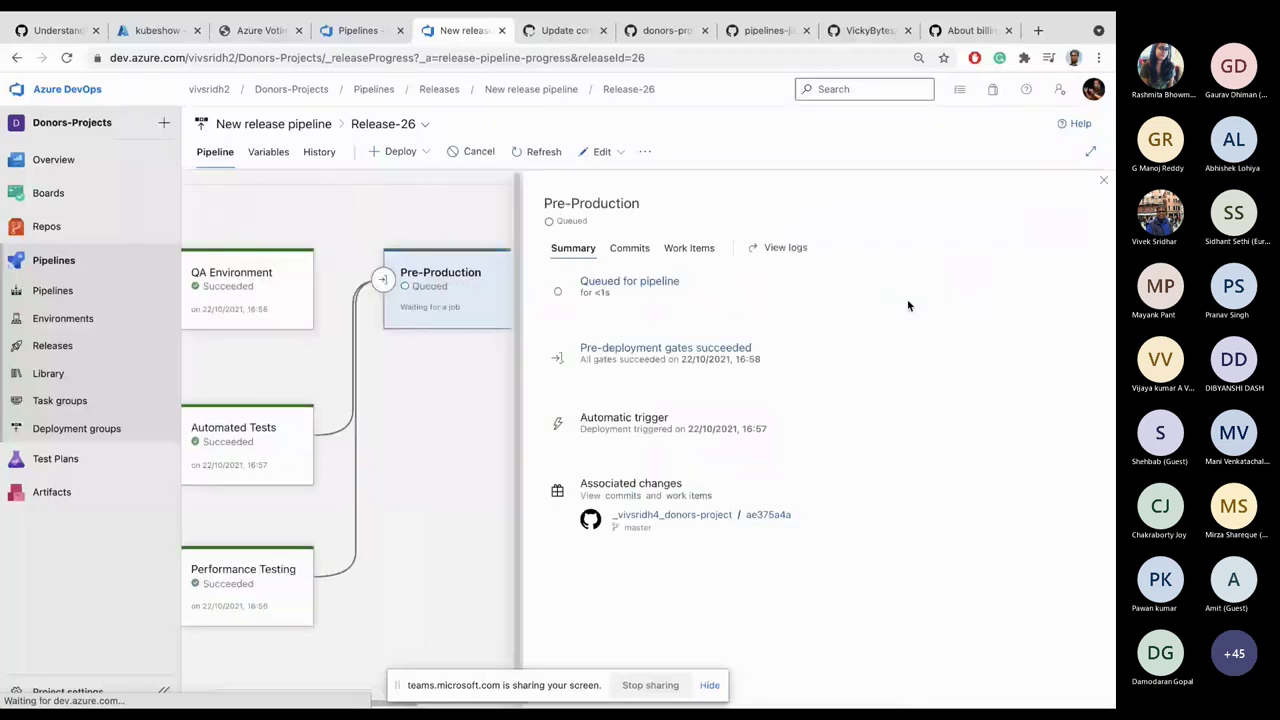
{"action": "left_click", "coordinate": [1101, 184]}
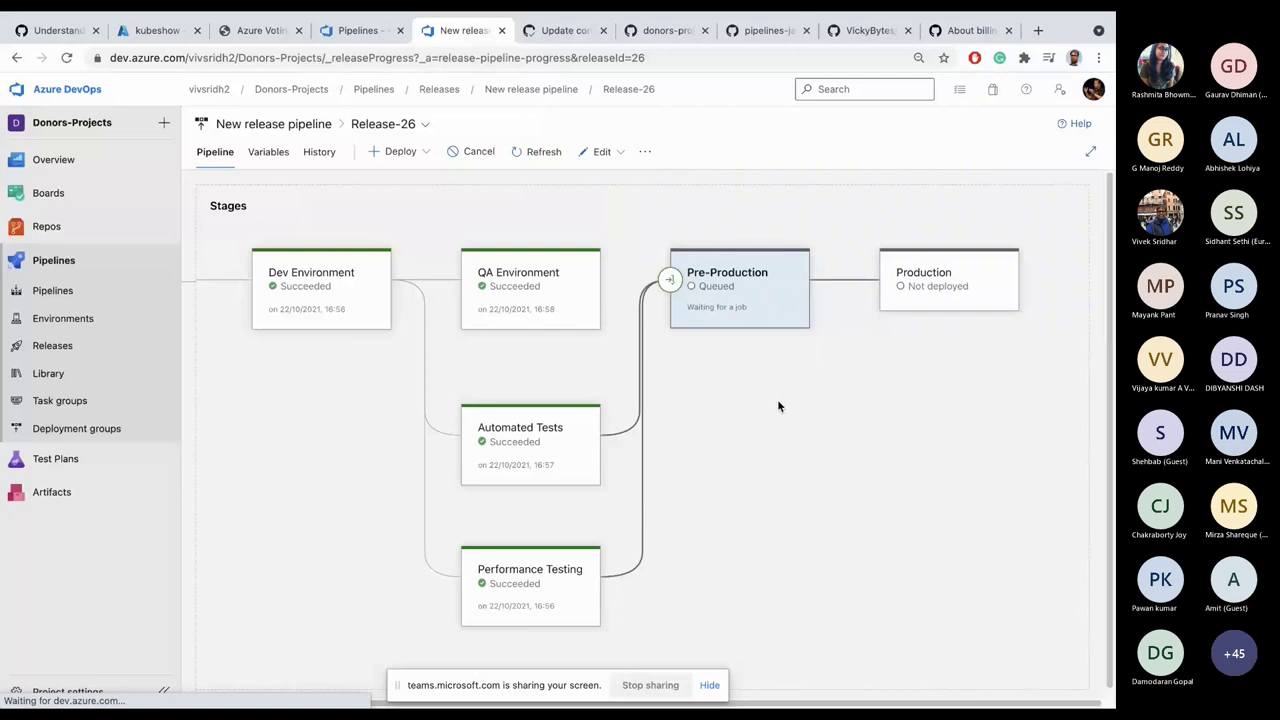
{"action": "mouse_move", "coordinate": [667, 291]}
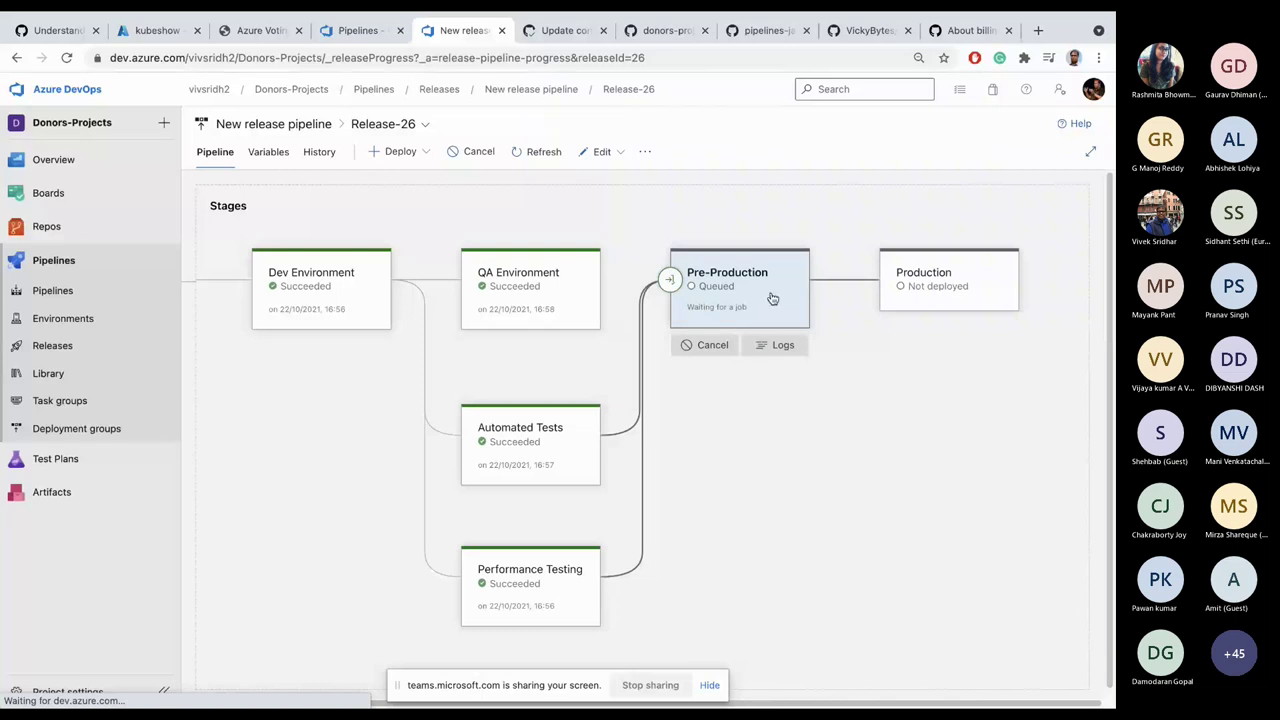
{"action": "left_click", "coordinate": [676, 281]}
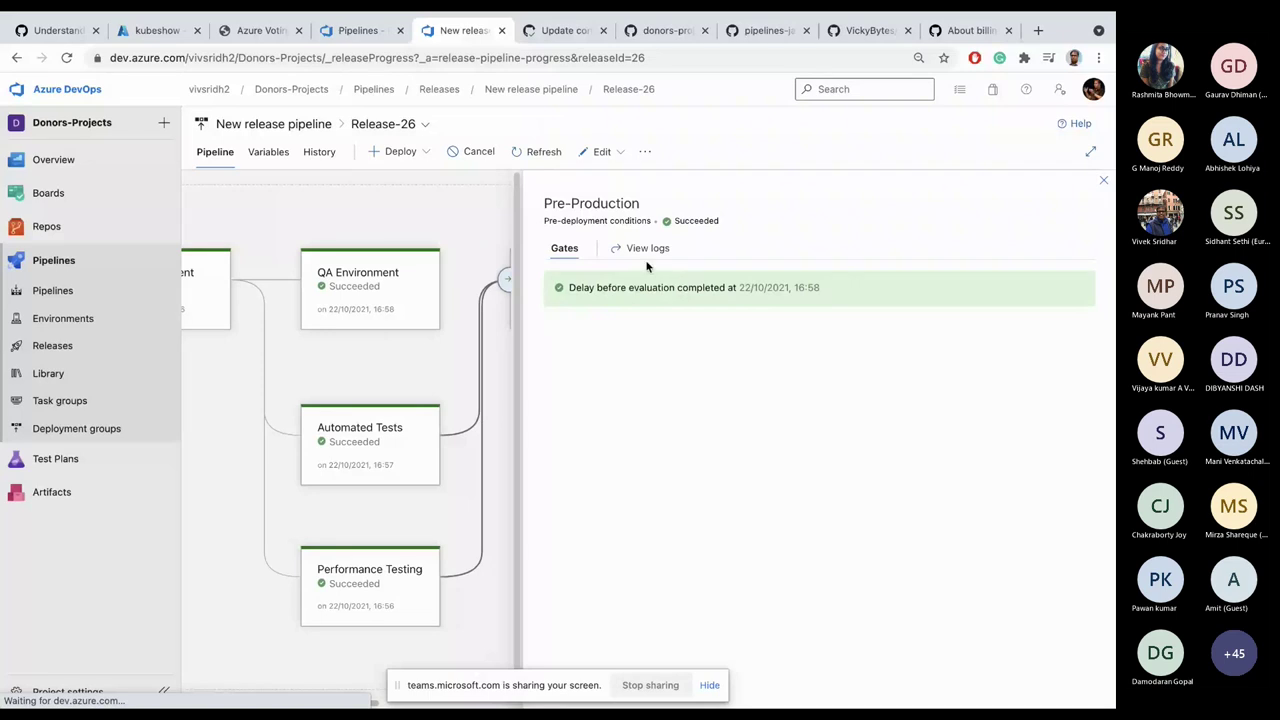
{"action": "key", "text": "Escape"}
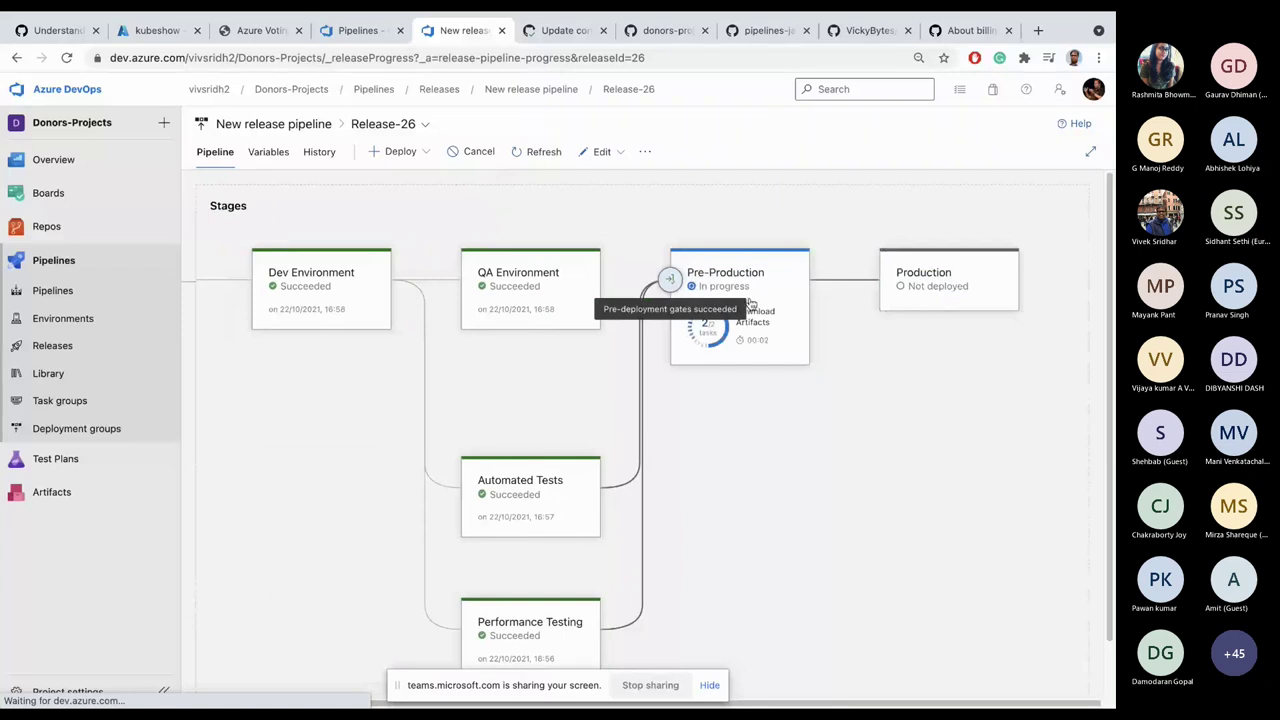
{"action": "mouse_move", "coordinate": [770, 299]}
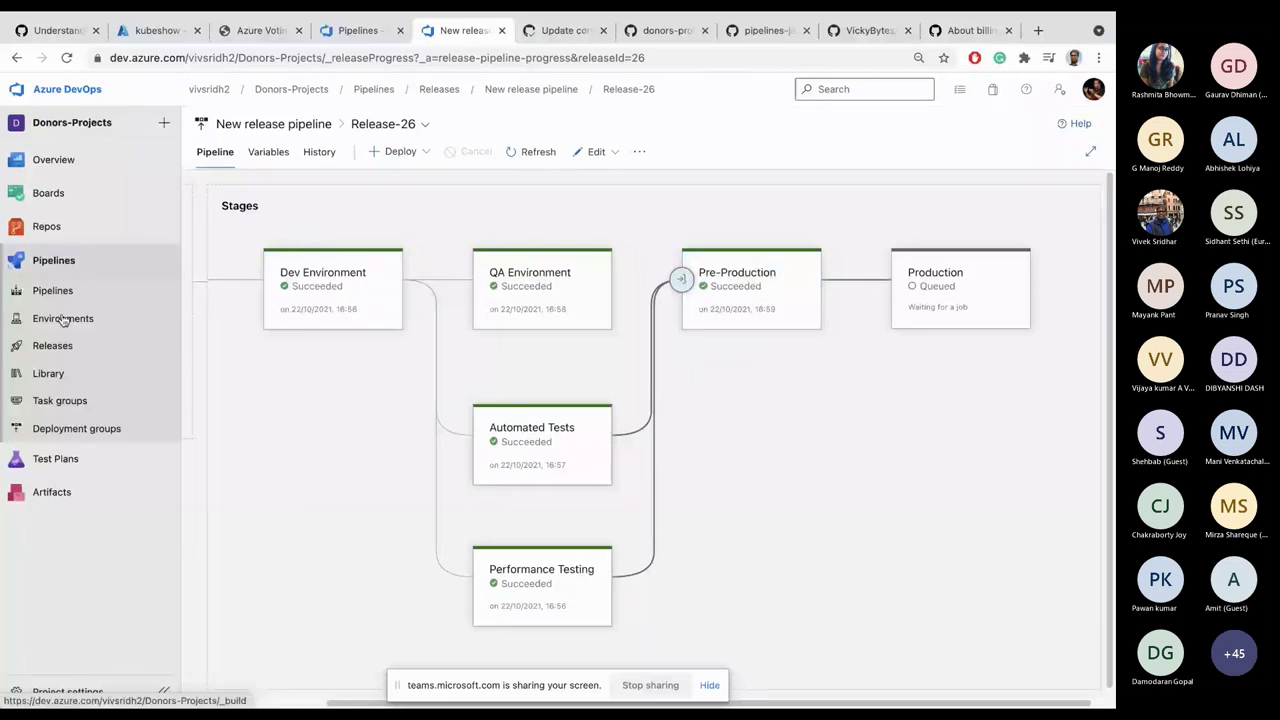
Step: Open the release pipeline definition for editing and review the Production stage's pre-deployment conditions
{"action": "left_click", "coordinate": [52, 345]}
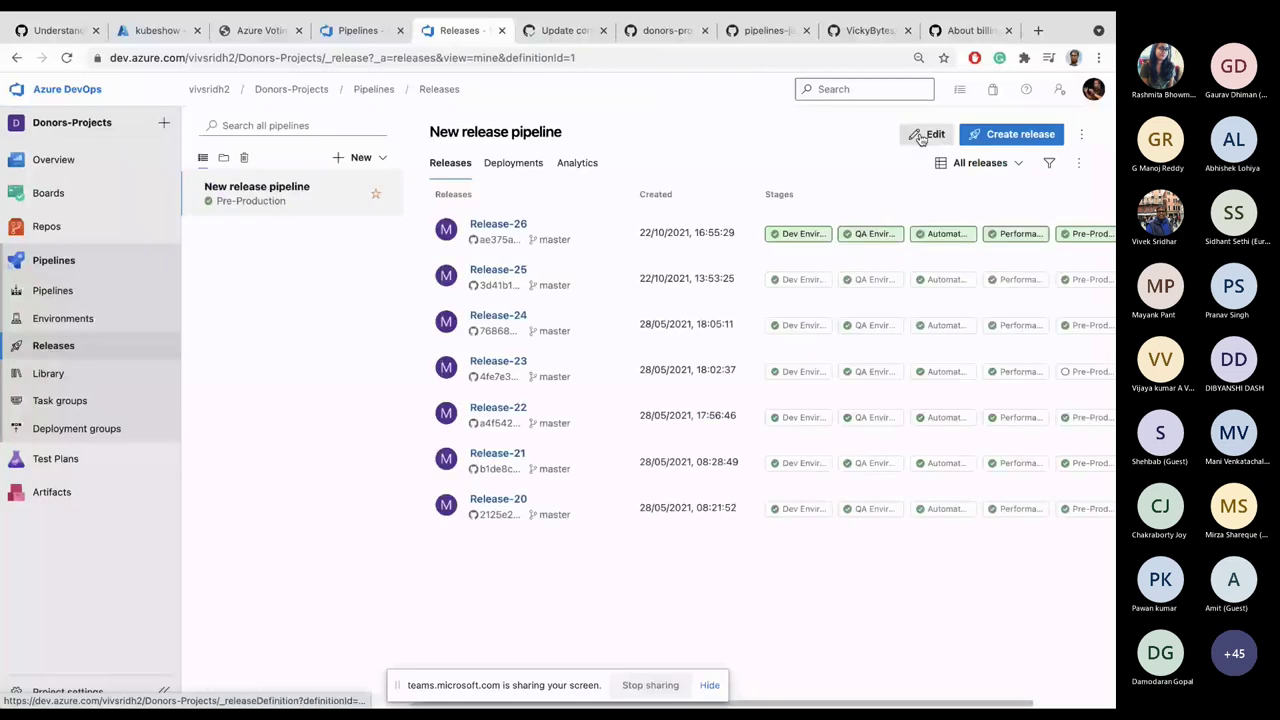
{"action": "left_click", "coordinate": [921, 135]}
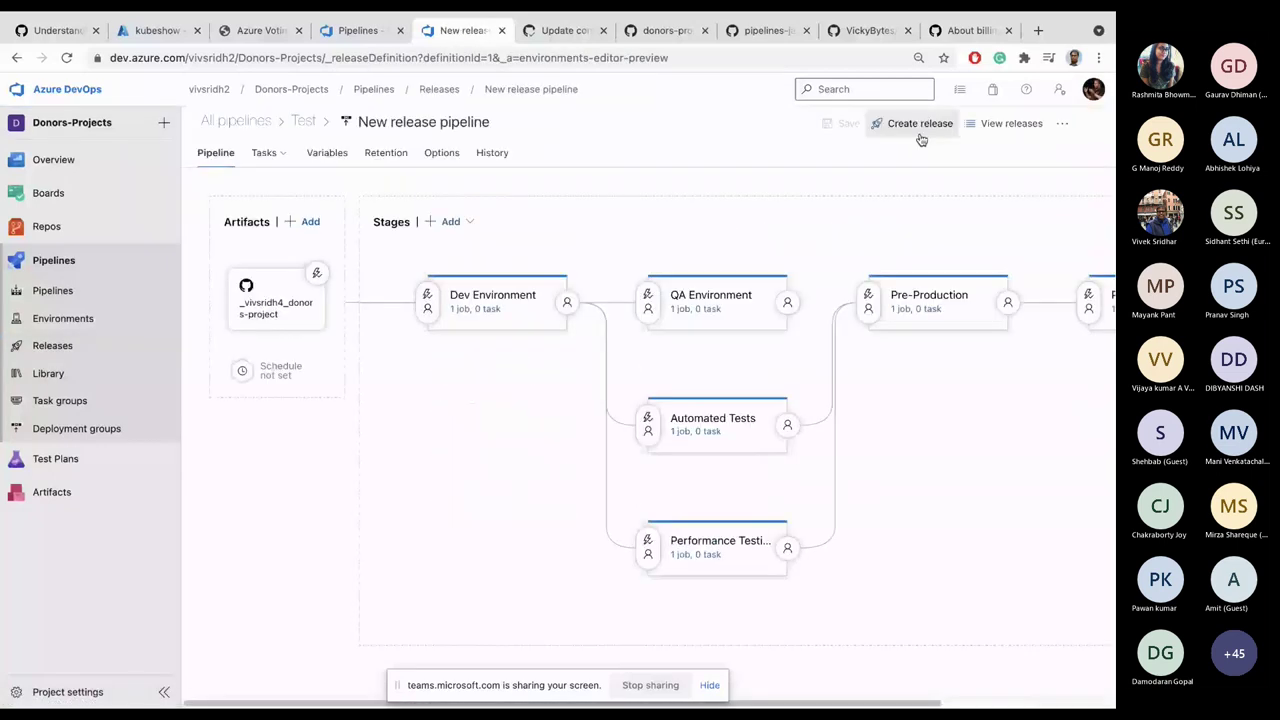
{"action": "scroll", "coordinate": [850, 354], "scroll_direction": "right", "scroll_amount": 3}
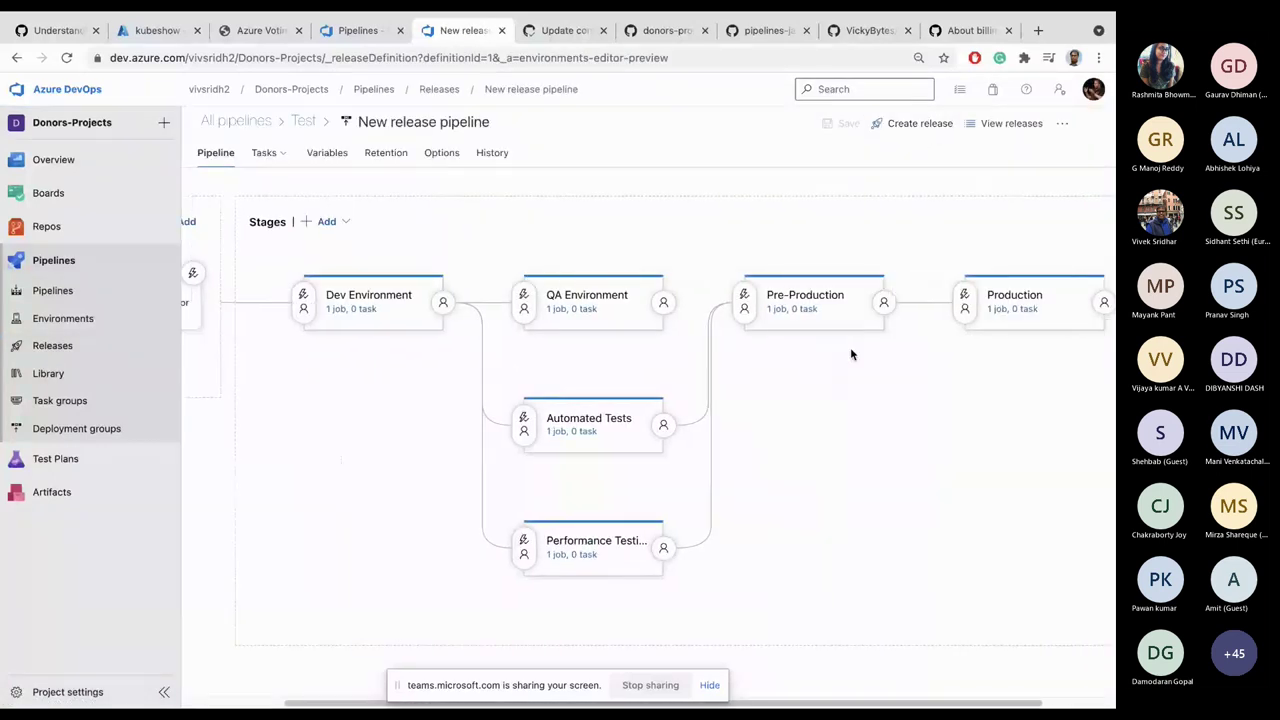
{"action": "left_click", "coordinate": [964, 296]}
{"action": "scroll", "coordinate": [920, 420], "scroll_direction": "down", "scroll_amount": 1}
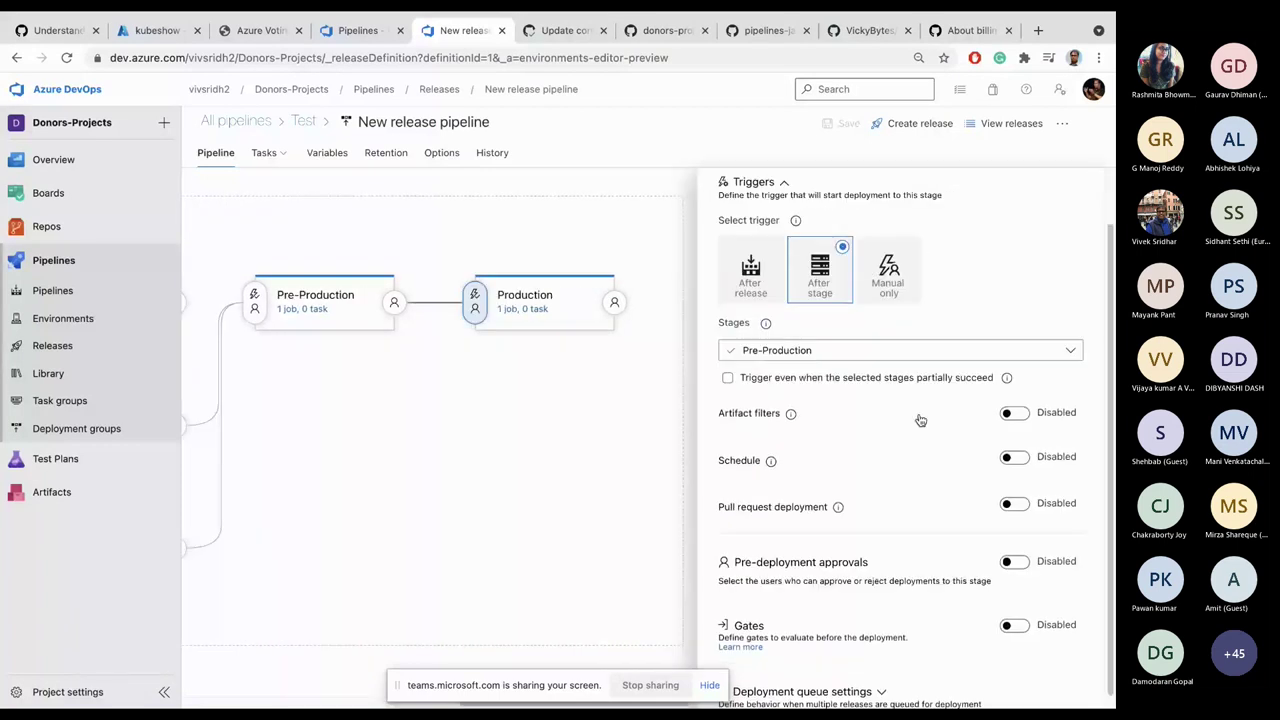
{"action": "scroll", "coordinate": [920, 420], "scroll_direction": "down", "scroll_amount": 1}
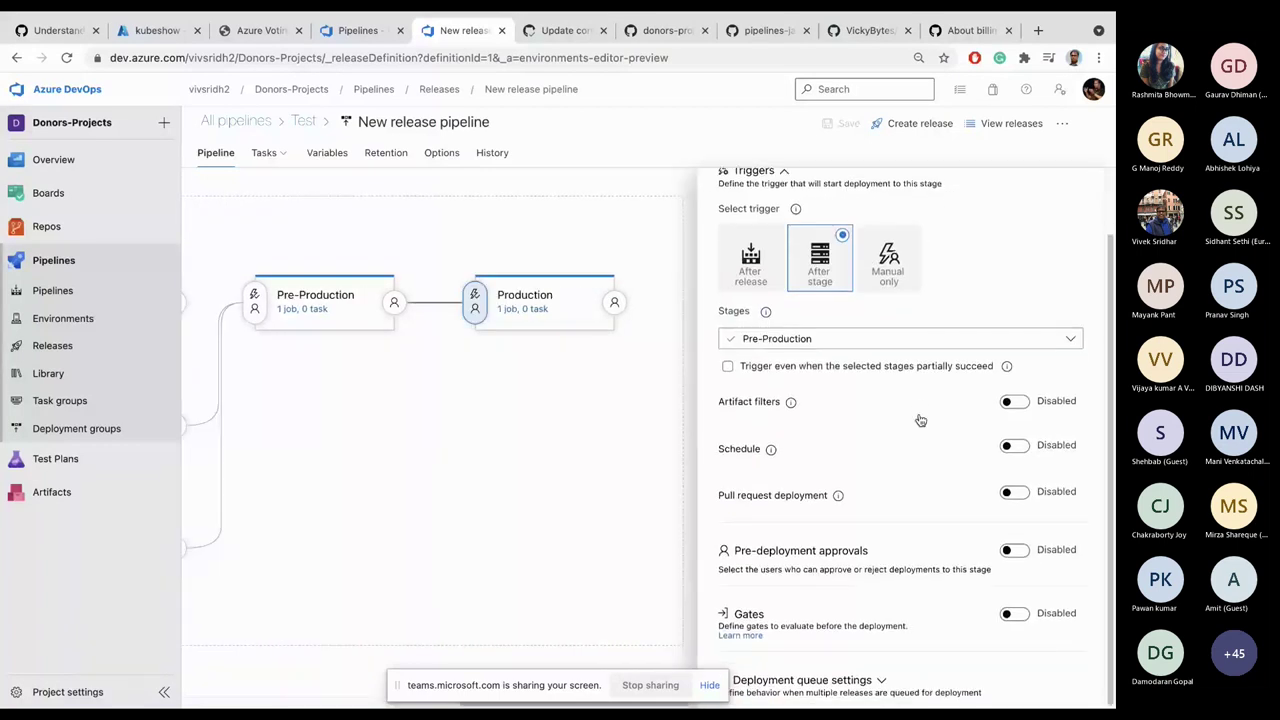
Step: Enable pre-deployment approvals for the Production stage, add an approver, and leave for the releases list without saving
{"action": "left_click", "coordinate": [1014, 551]}
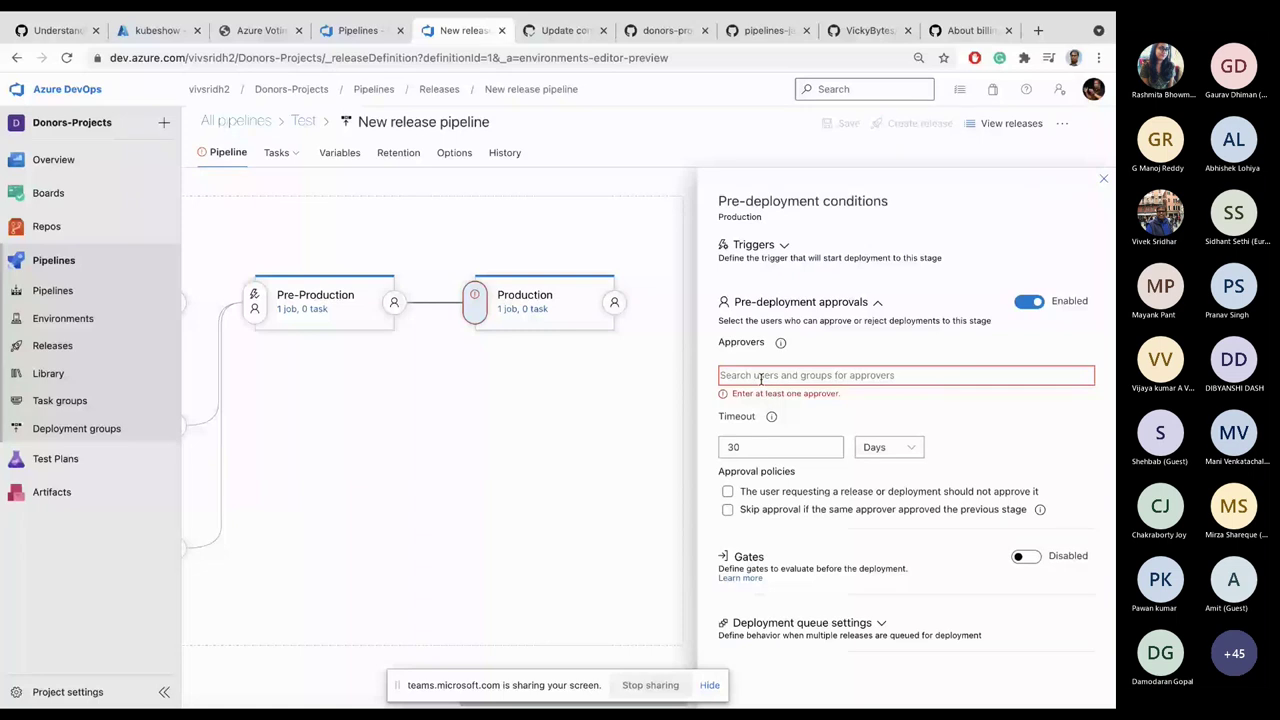
{"action": "left_click", "coordinate": [761, 378]}
{"action": "type", "text": "viv"}
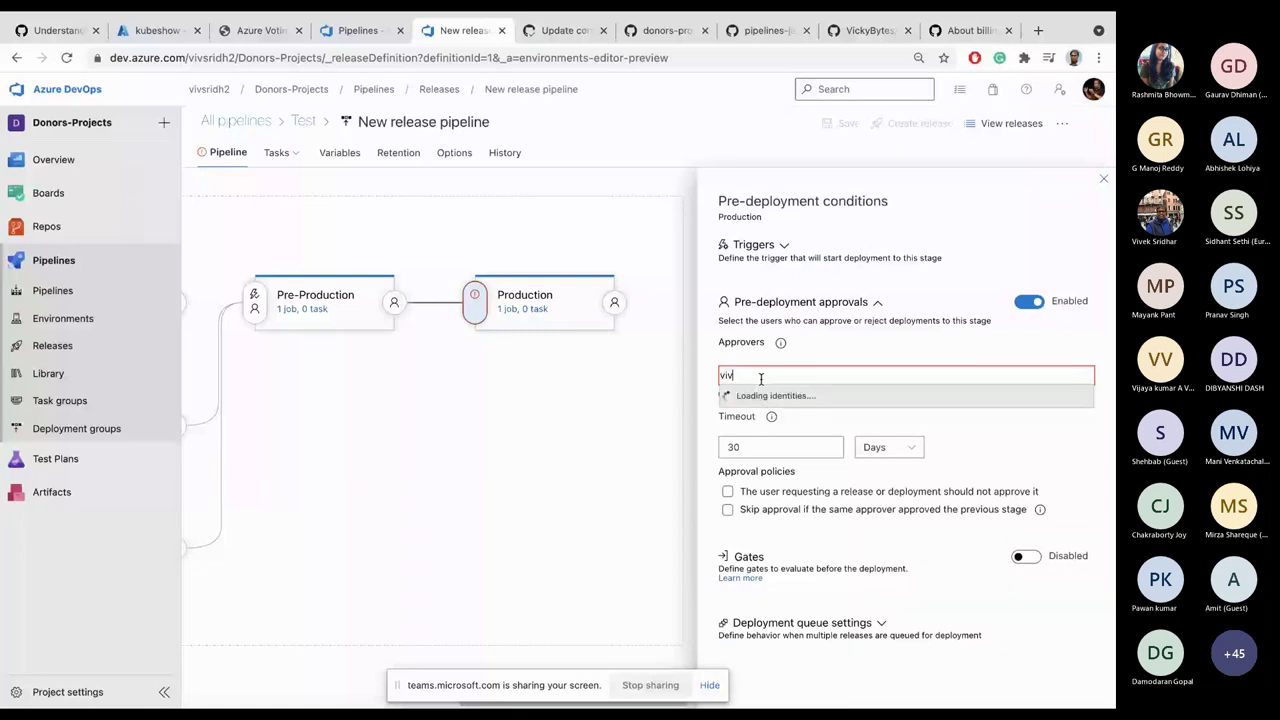
{"action": "key", "text": "Return"}
{"action": "left_click", "coordinate": [1103, 178]}
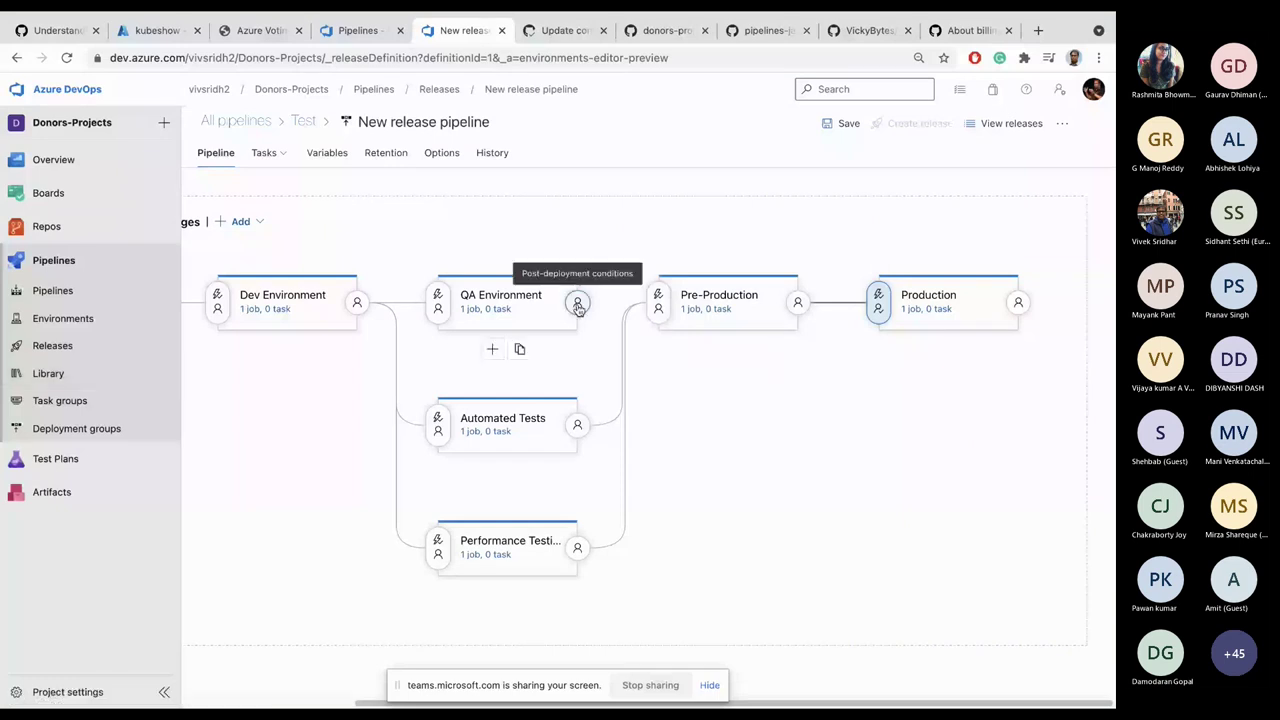
{"action": "left_click", "coordinate": [53, 347]}
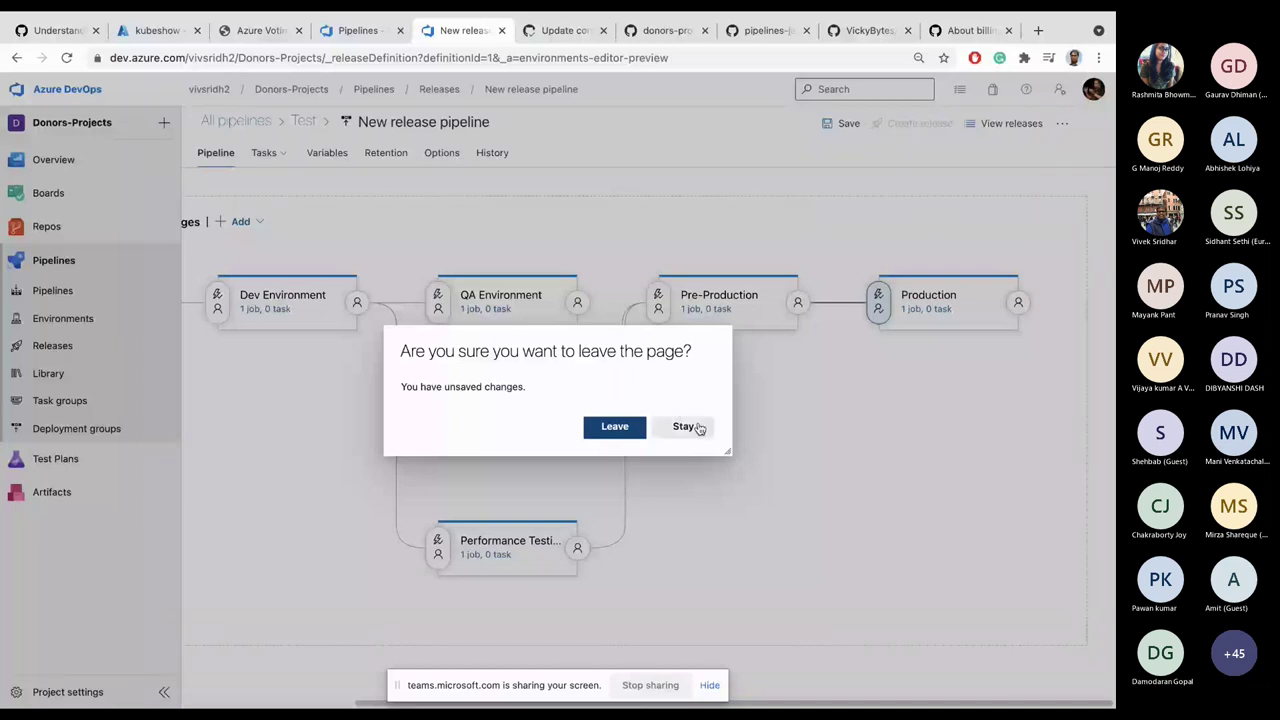
{"action": "left_click", "coordinate": [609, 428]}
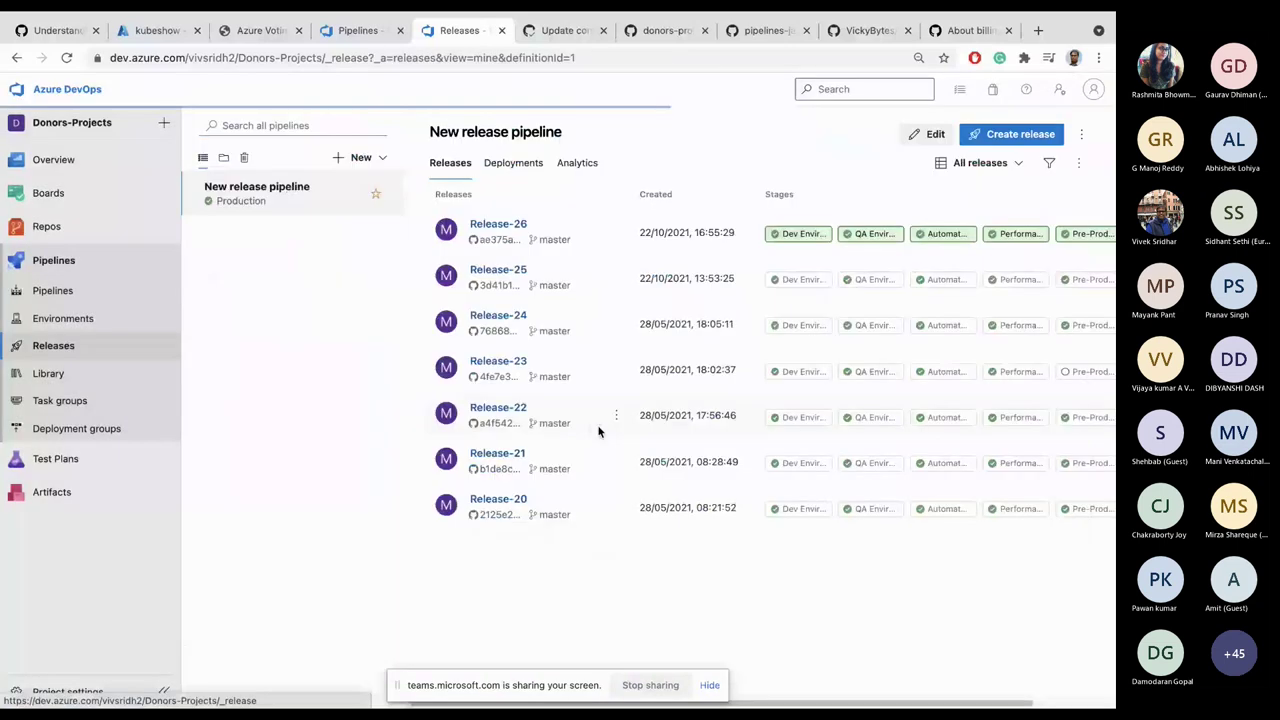
Step: Open Release-26 from the releases list and view the deployment status of its stages
{"action": "left_click", "coordinate": [451, 244]}
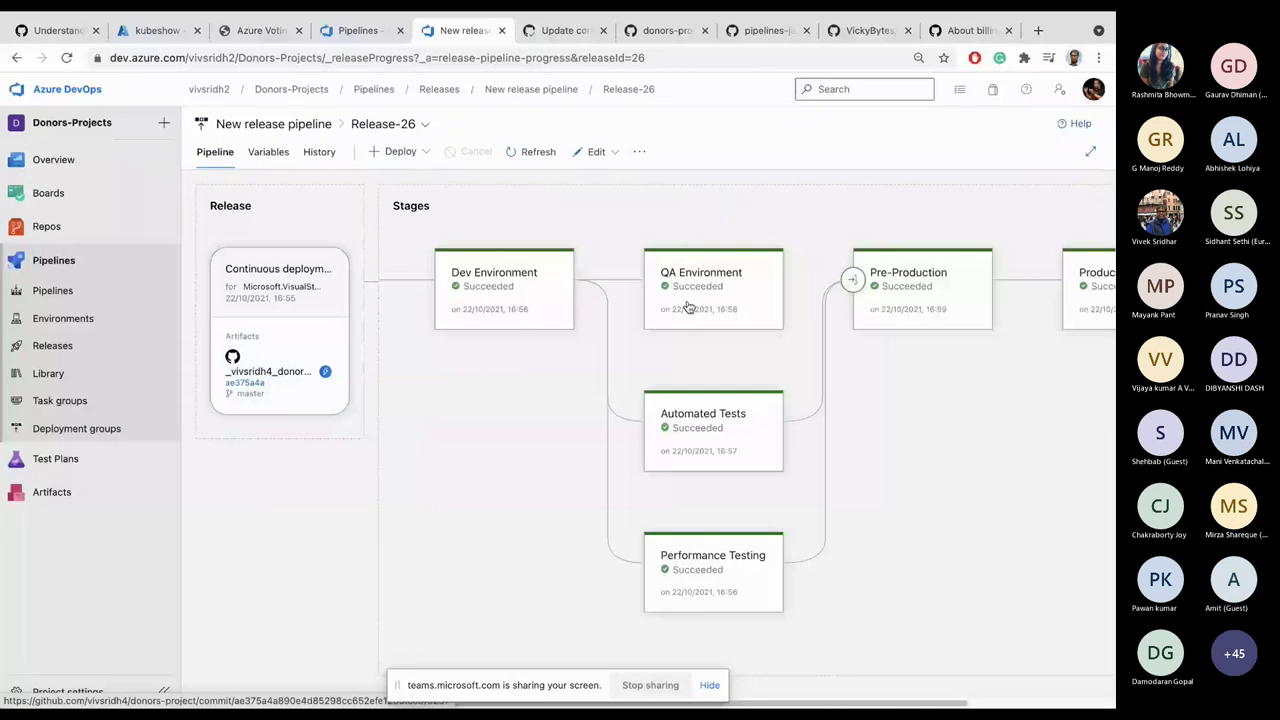
{"action": "mouse_move", "coordinate": [55, 461]}
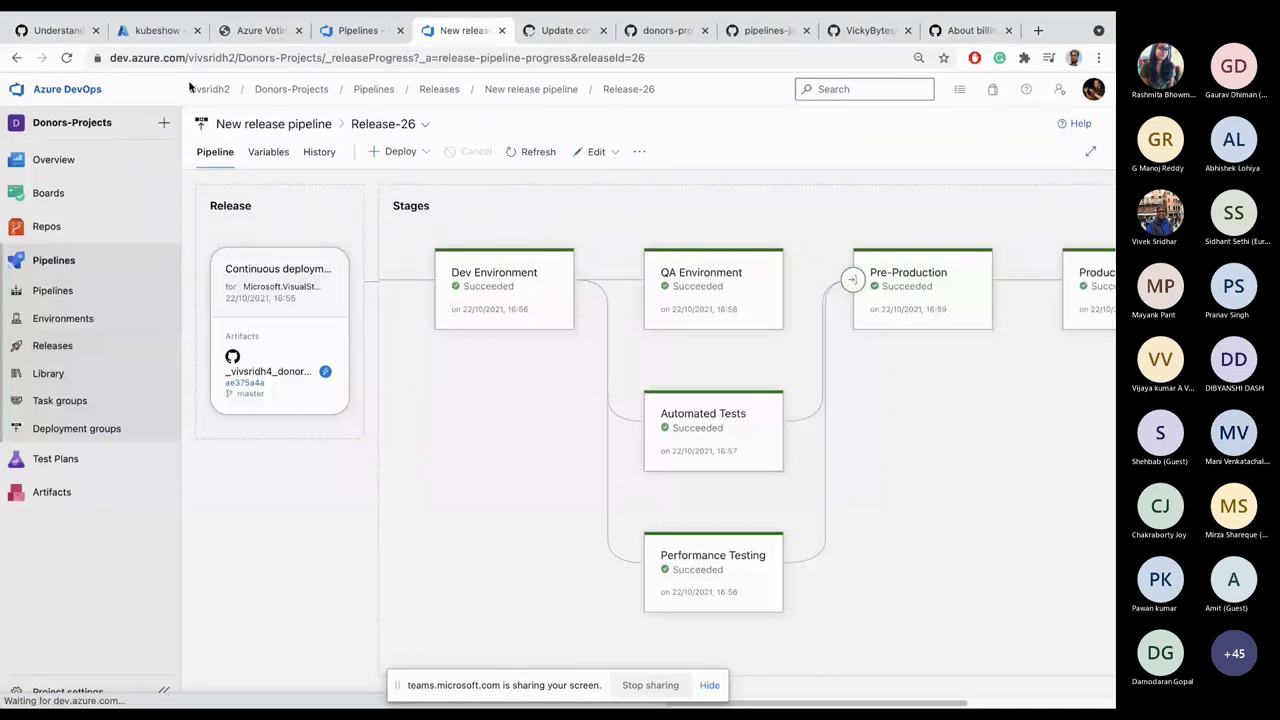
{"action": "mouse_move", "coordinate": [454, 355]}
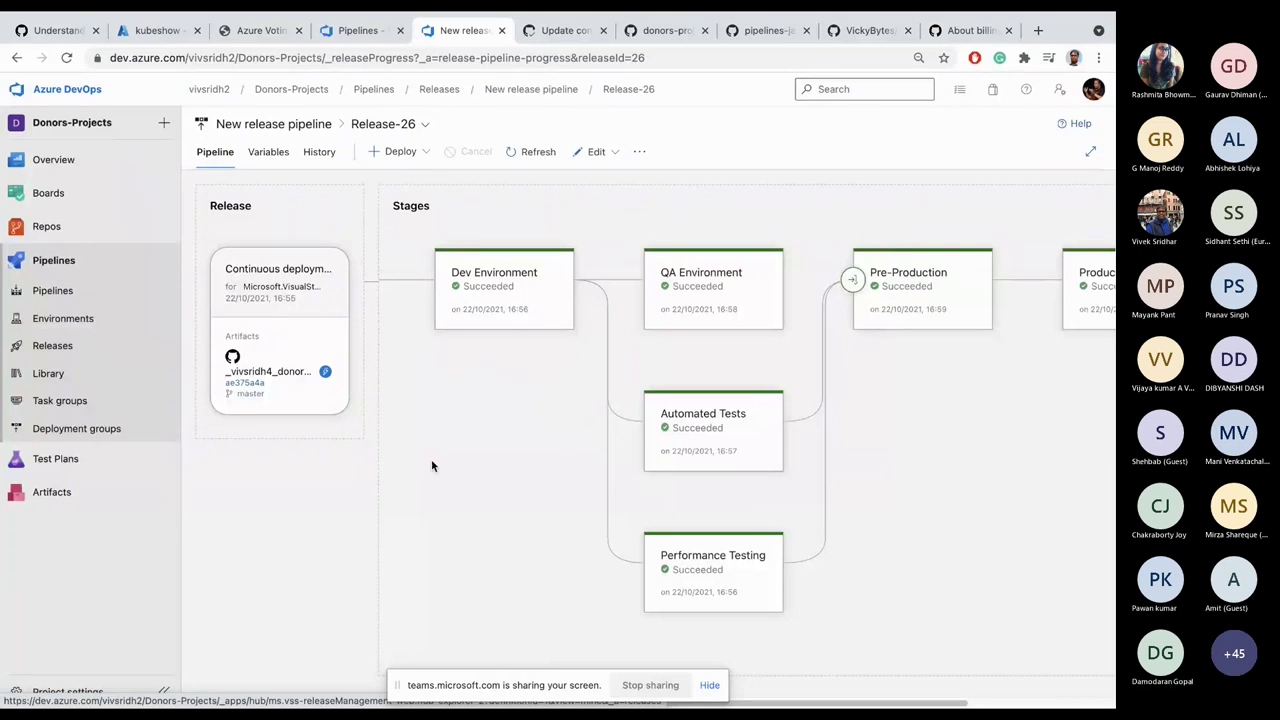
Step: Switch to the Azure DevOps slide show in PowerPoint, find the Cloud Skill Challenge slide, and exit the slide show there
{"action": "key", "text": "alt+Tab"}
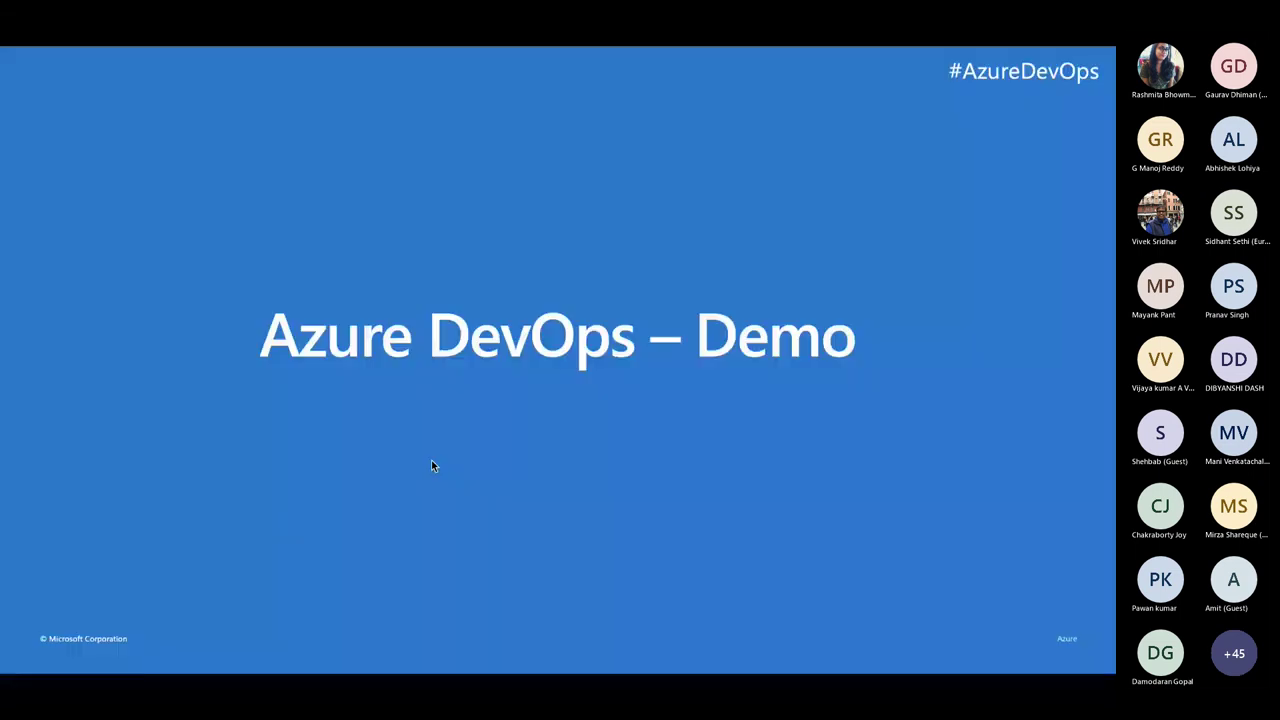
{"action": "key", "text": "Left"}
{"action": "key", "text": "Left"}
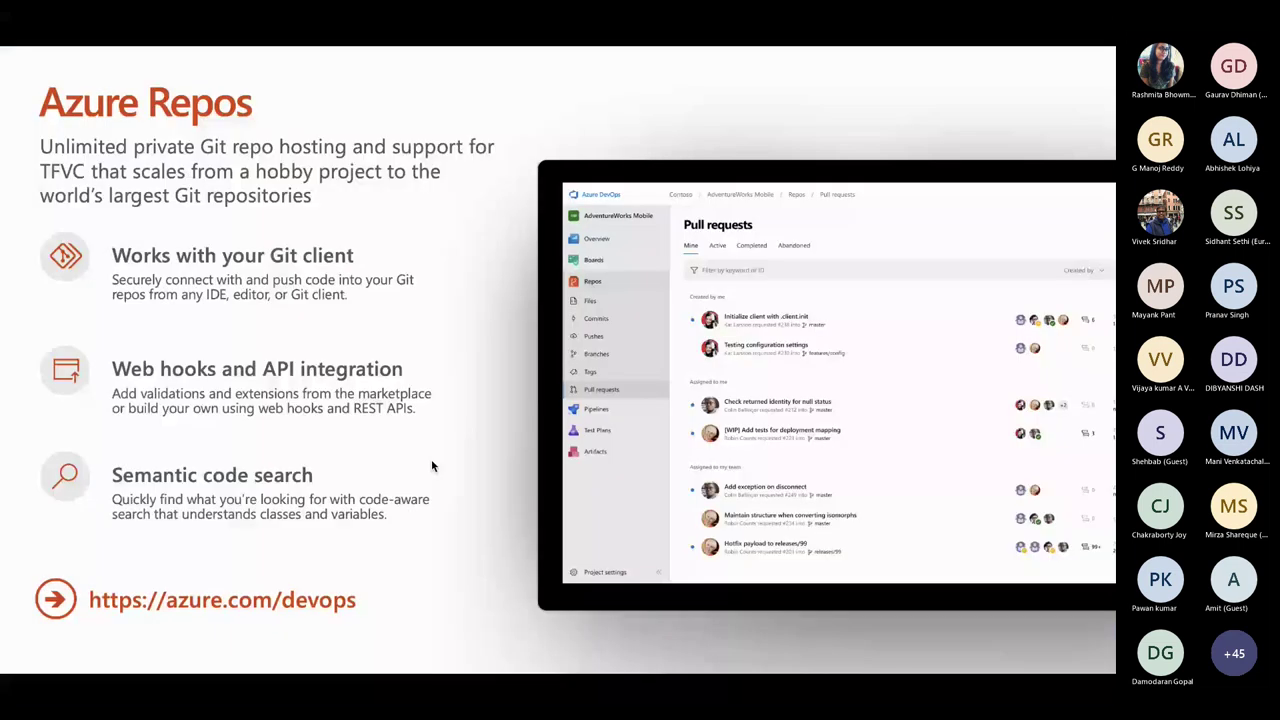
{"action": "key", "text": "Left"}
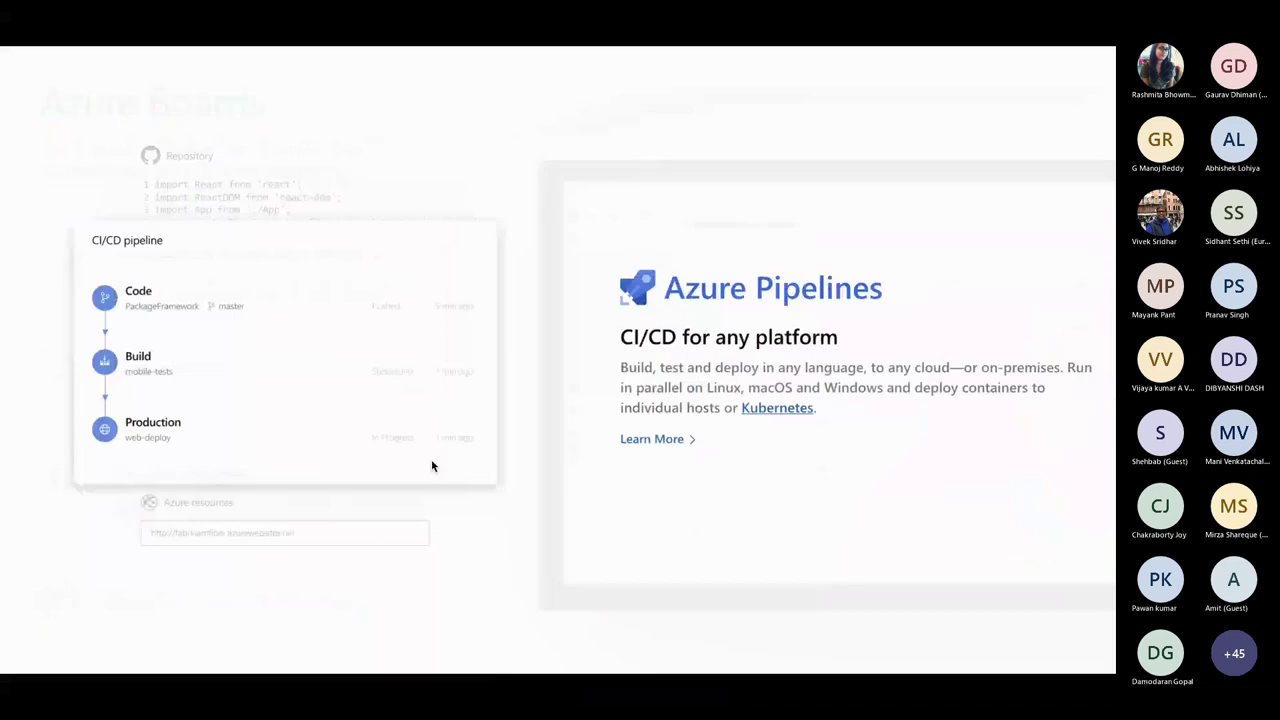
{"action": "key", "text": "Left"}
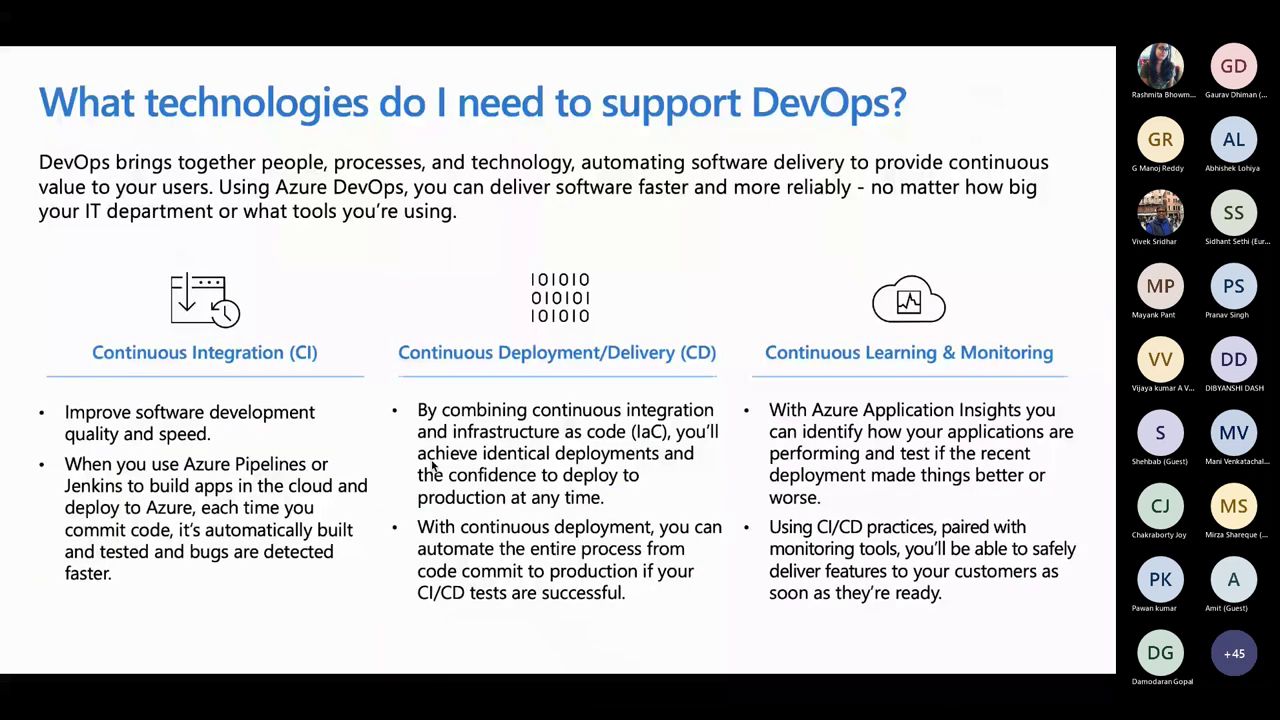
{"action": "key", "text": "Left"}
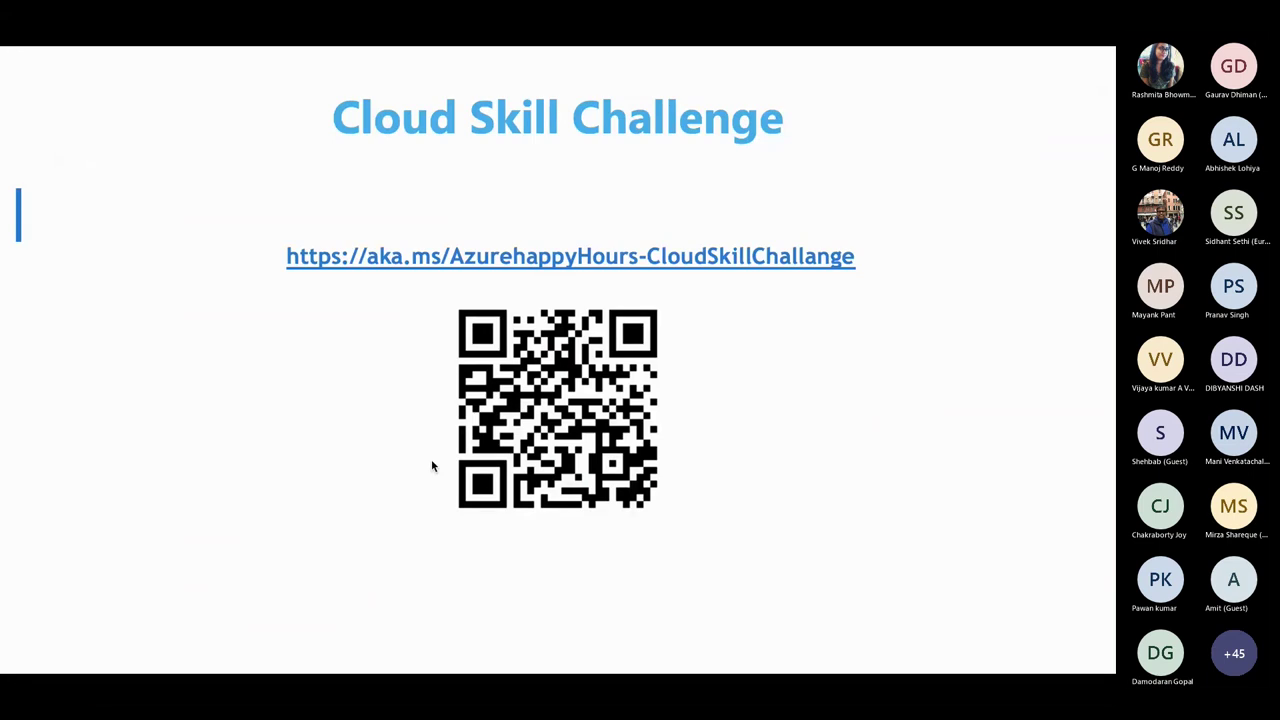
{"action": "key", "text": "Escape"}
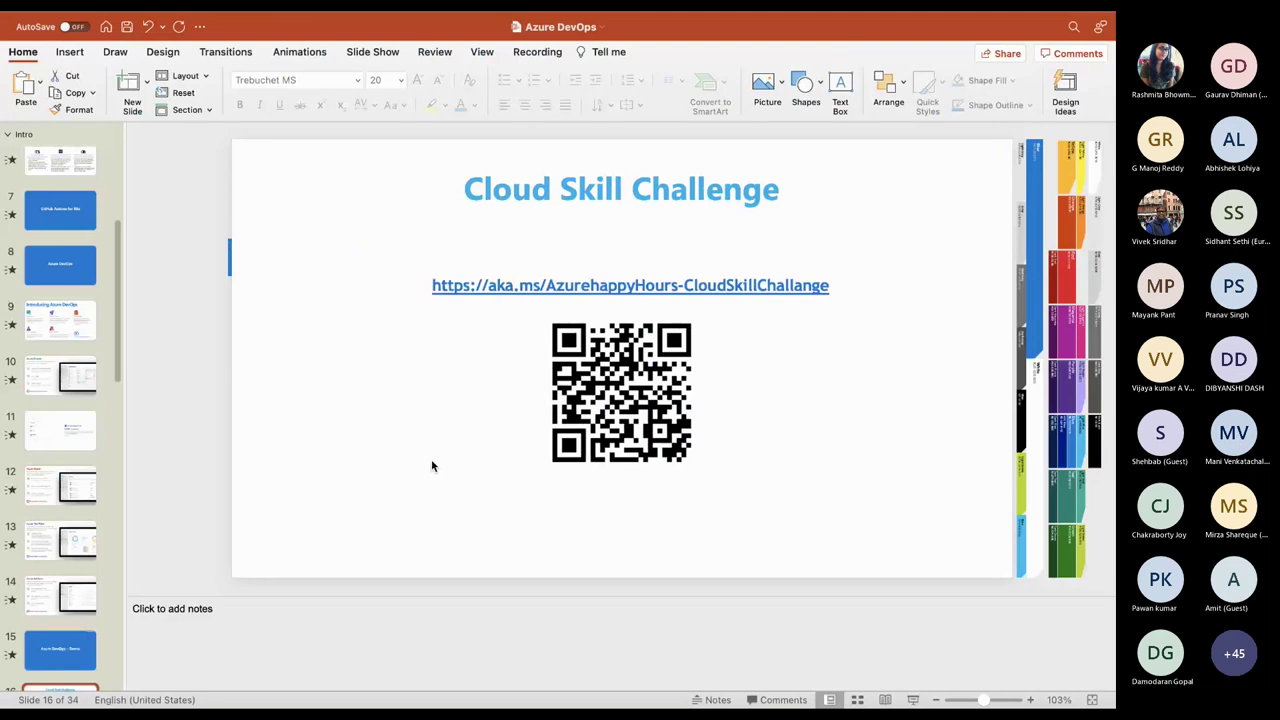
{"action": "left_click", "coordinate": [743, 286]}
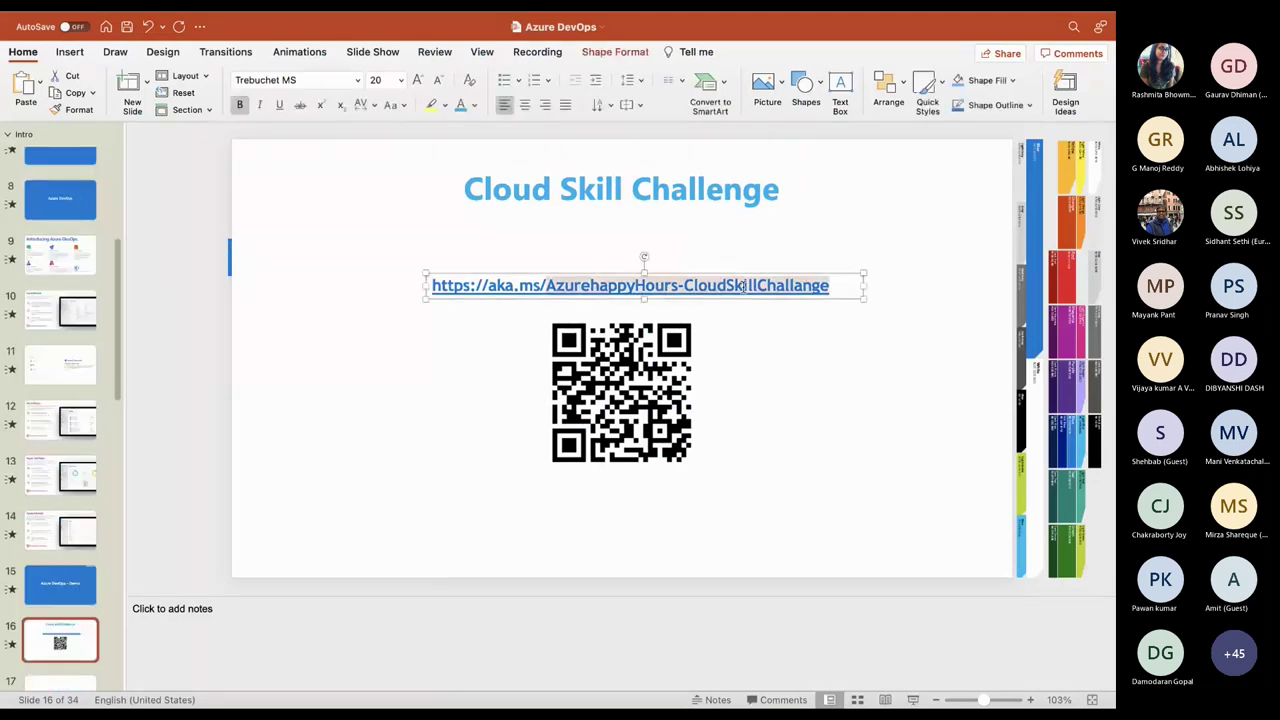
{"action": "left_click_drag", "start_coordinate": [743, 286], "coordinate": [433, 285]}
{"action": "key", "text": "super+c"}
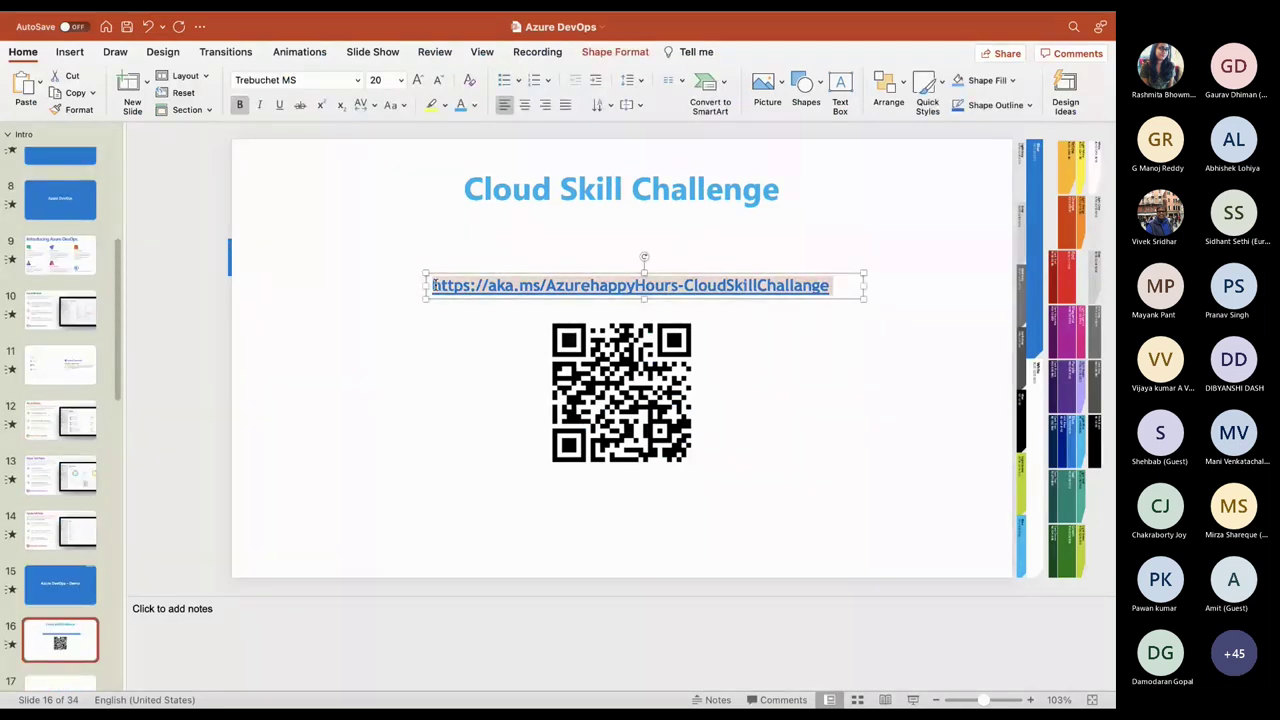
Step: Switch to Chrome and open the copied aka.ms/AzurehappyHours-CloudSkillChallange link in a new tab
{"action": "key", "text": "super+Tab"}
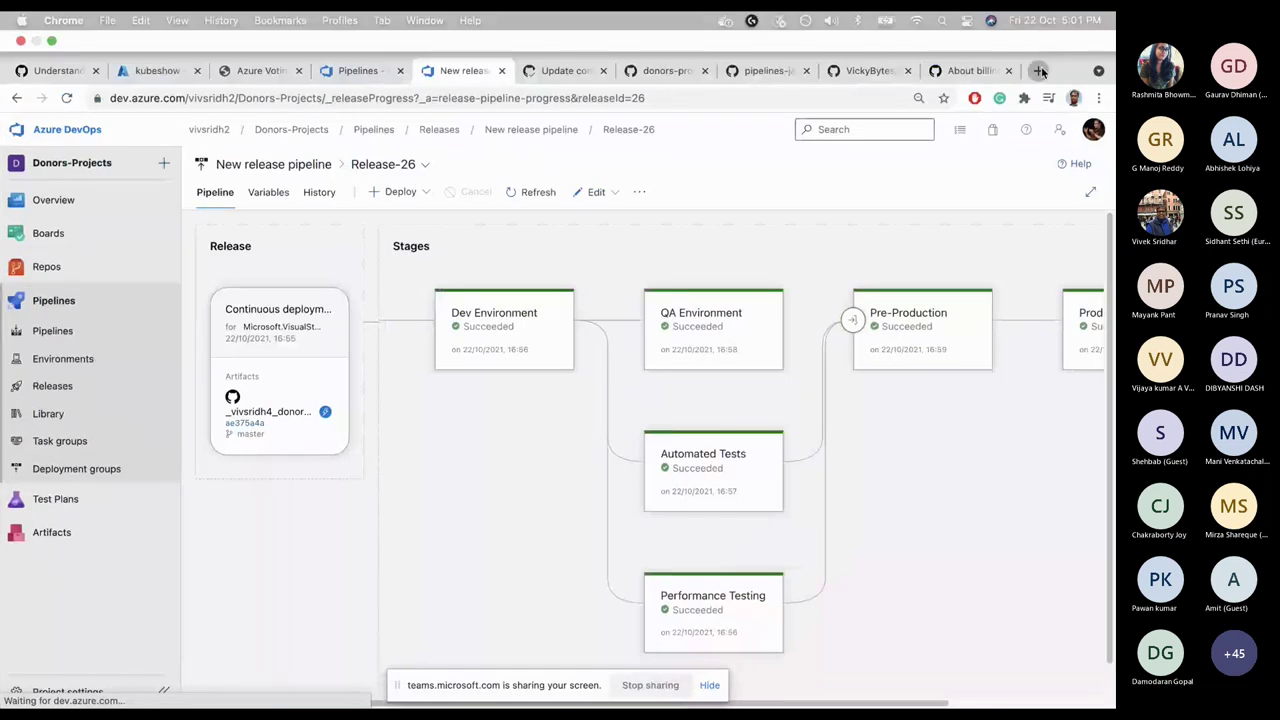
{"action": "left_click", "coordinate": [1041, 71]}
{"action": "key", "text": "super+v"}
{"action": "key", "text": "Return"}
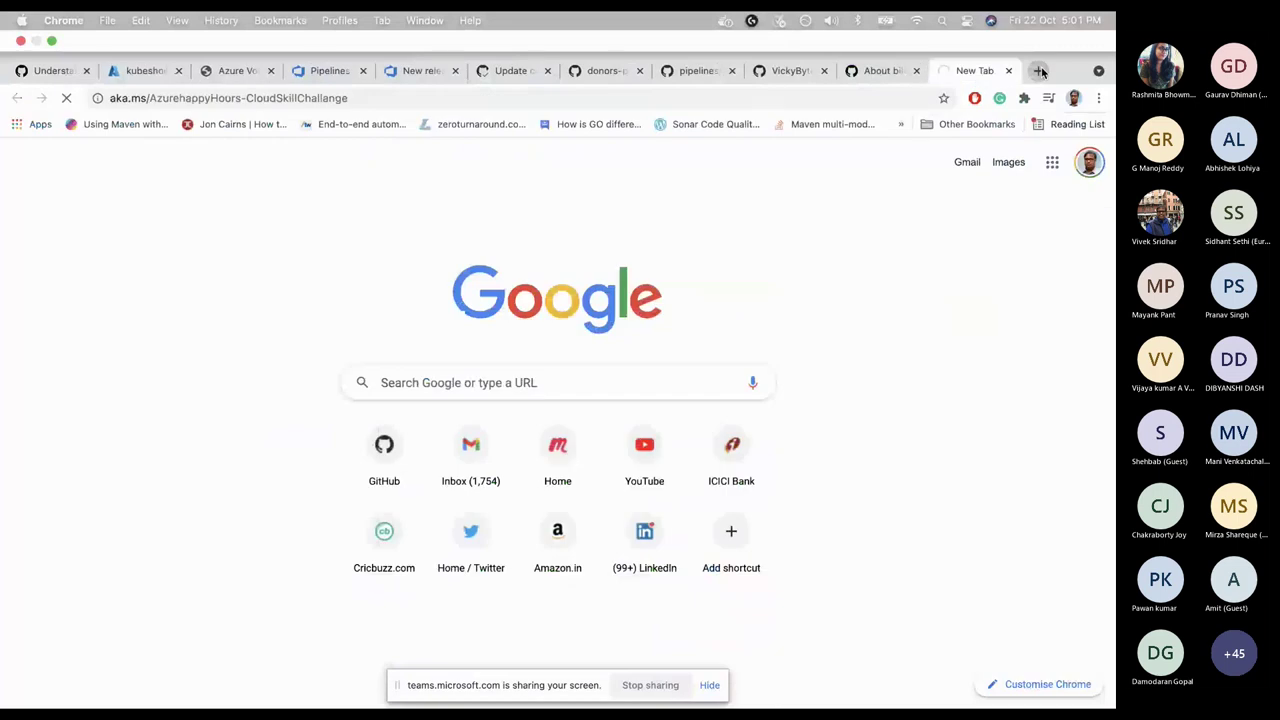
Step: Look over the challenge page's progress and leaderboard sections, and continue learning to open the DevOps for All! collection
{"action": "scroll", "coordinate": [906, 303], "scroll_direction": "down", "scroll_amount": 5}
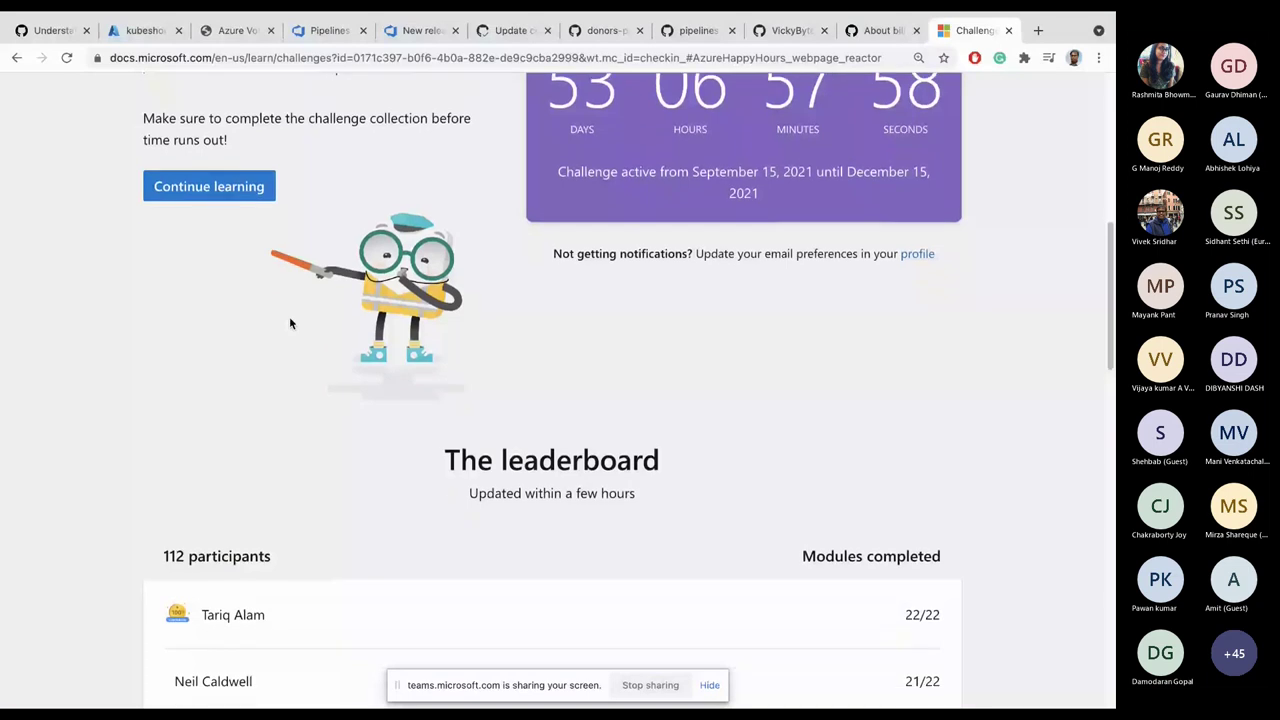
{"action": "scroll", "coordinate": [289, 316], "scroll_direction": "up", "scroll_amount": 3}
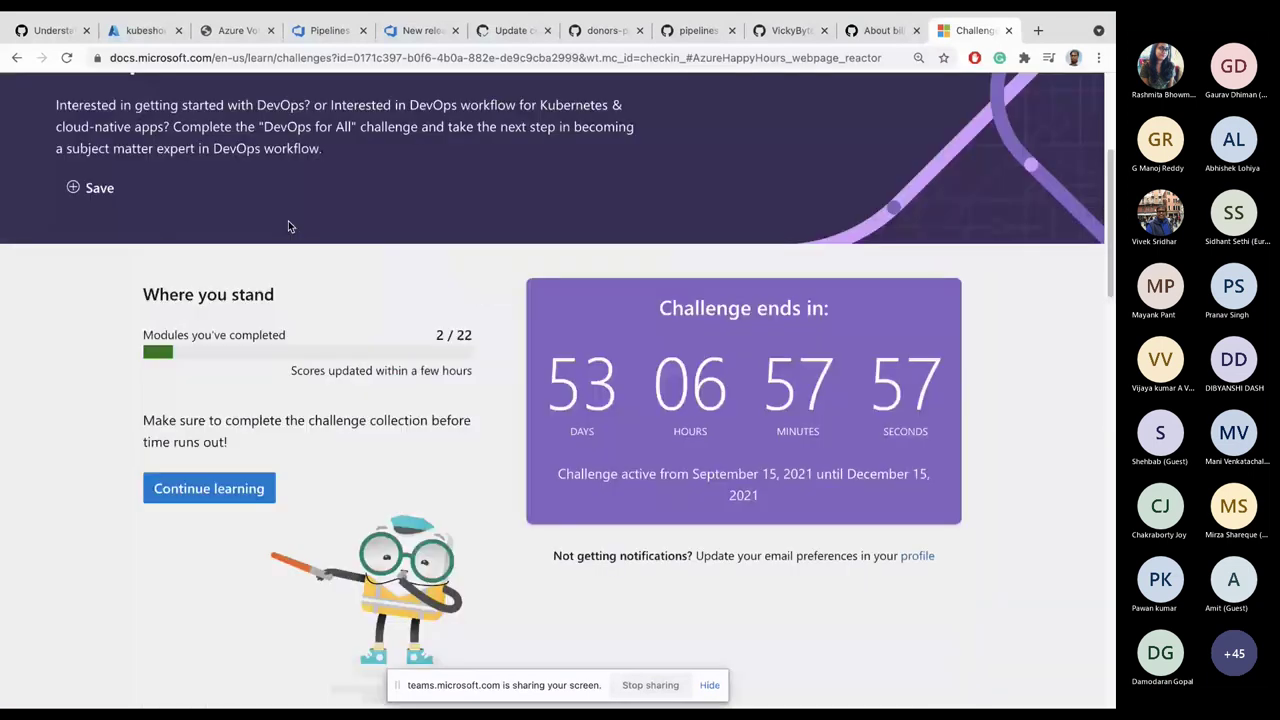
{"action": "scroll", "coordinate": [288, 226], "scroll_direction": "down", "scroll_amount": 1}
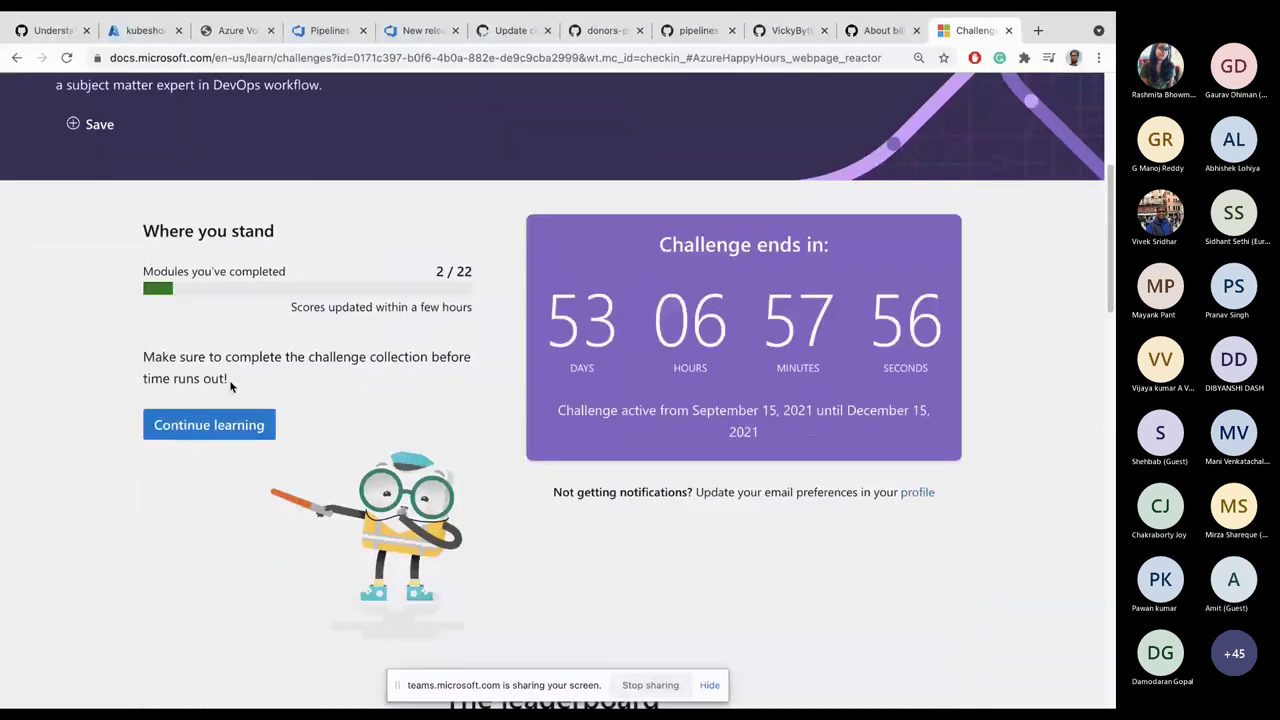
{"action": "left_click", "coordinate": [238, 434]}
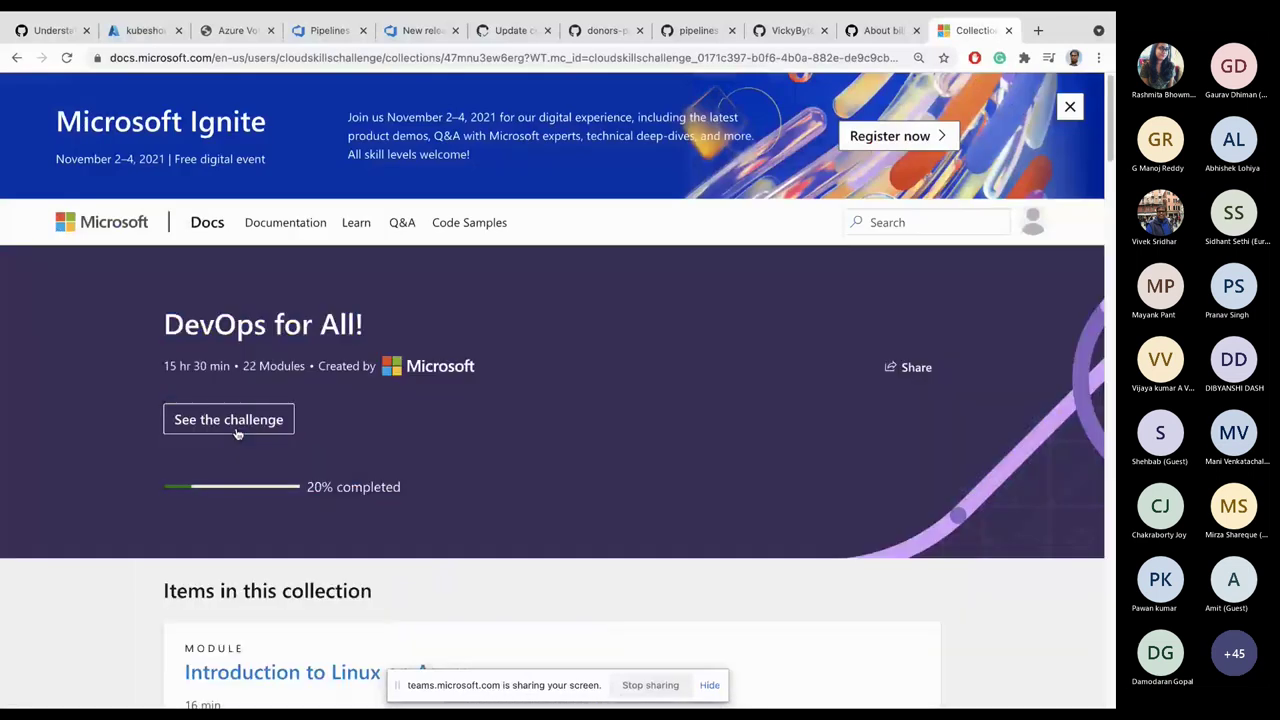
Step: Browse the DevOps for All! collection from the Introduction to Linux on Azure module through to the final Agile and automation modules
{"action": "scroll", "coordinate": [238, 434], "scroll_direction": "down", "scroll_amount": 5}
{"action": "scroll", "coordinate": [238, 434], "scroll_direction": "down", "scroll_amount": 1}
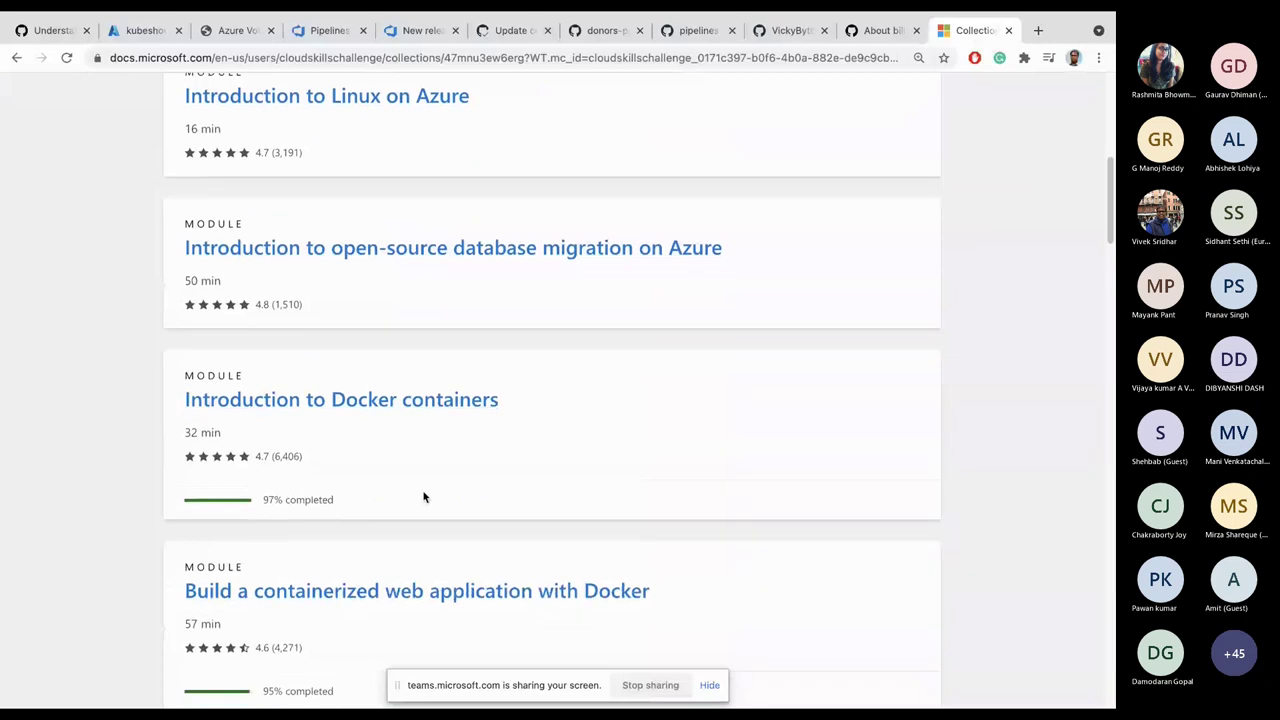
{"action": "scroll", "coordinate": [423, 497], "scroll_direction": "down", "scroll_amount": 2}
{"action": "scroll", "coordinate": [423, 497], "scroll_direction": "down", "scroll_amount": 5}
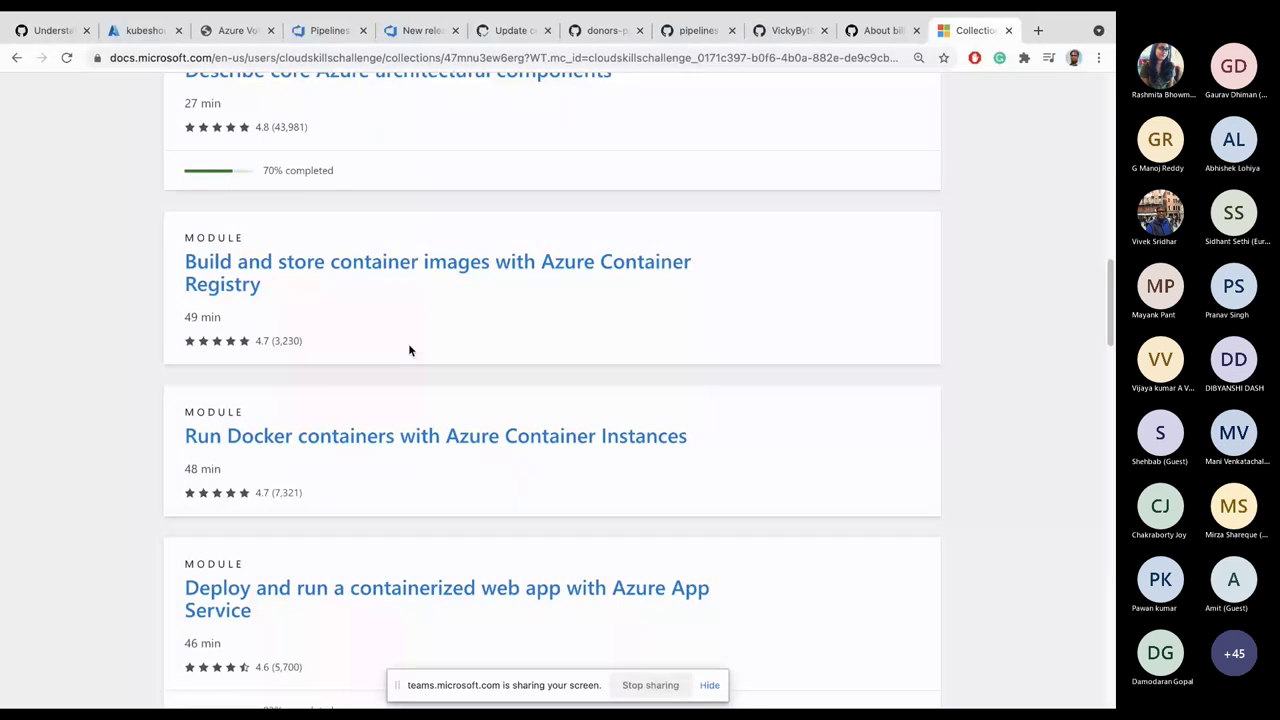
{"action": "scroll", "coordinate": [409, 350], "scroll_direction": "down", "scroll_amount": 5}
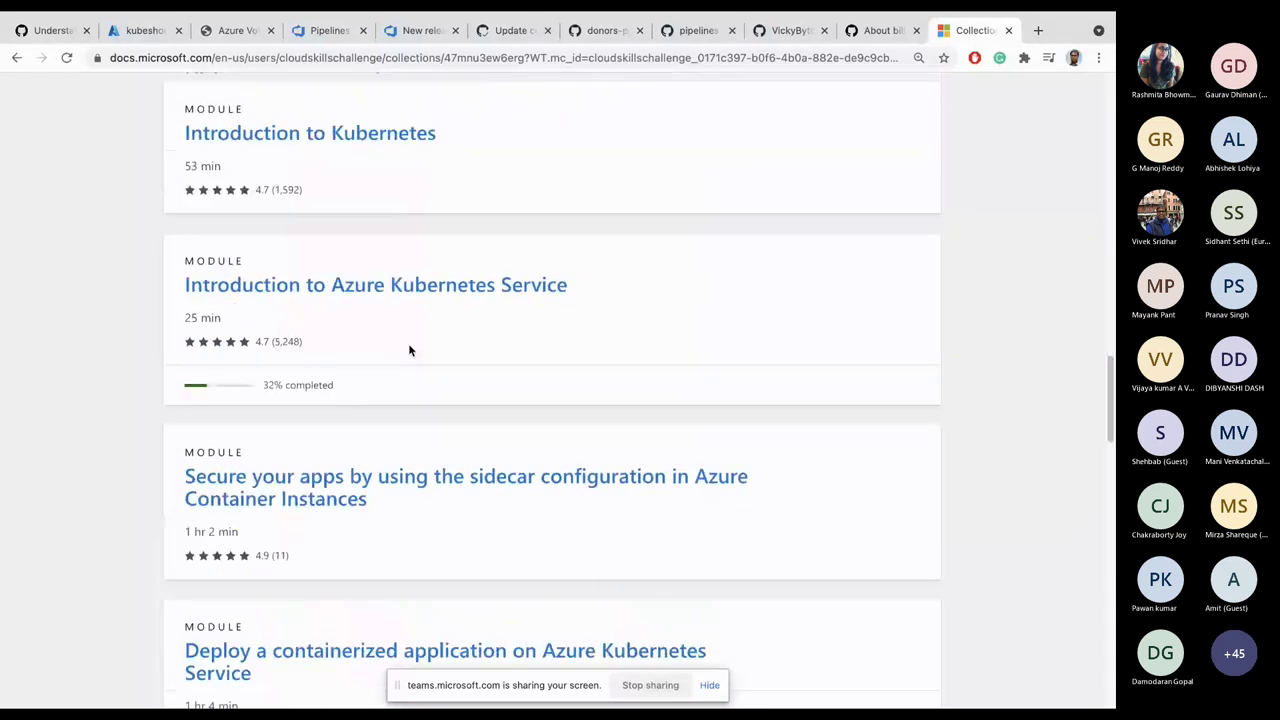
{"action": "scroll", "coordinate": [409, 350], "scroll_direction": "down", "scroll_amount": 10}
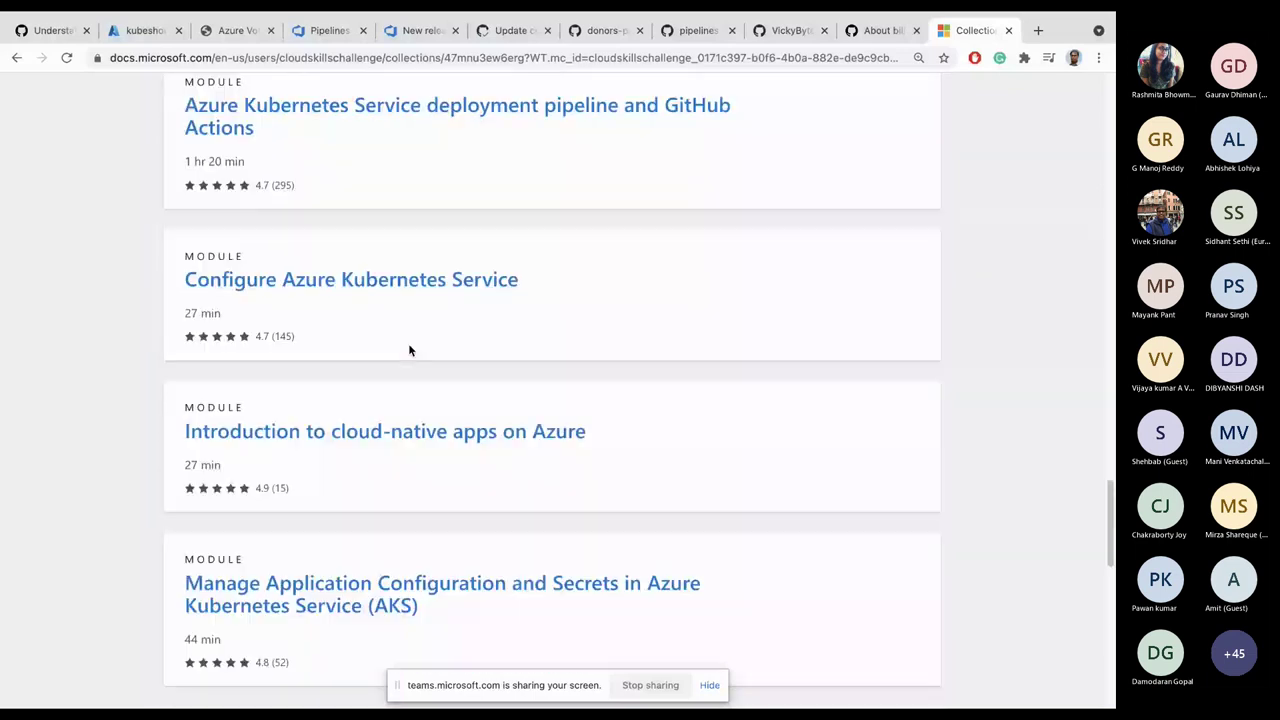
{"action": "scroll", "coordinate": [409, 350], "scroll_direction": "down", "scroll_amount": 3}
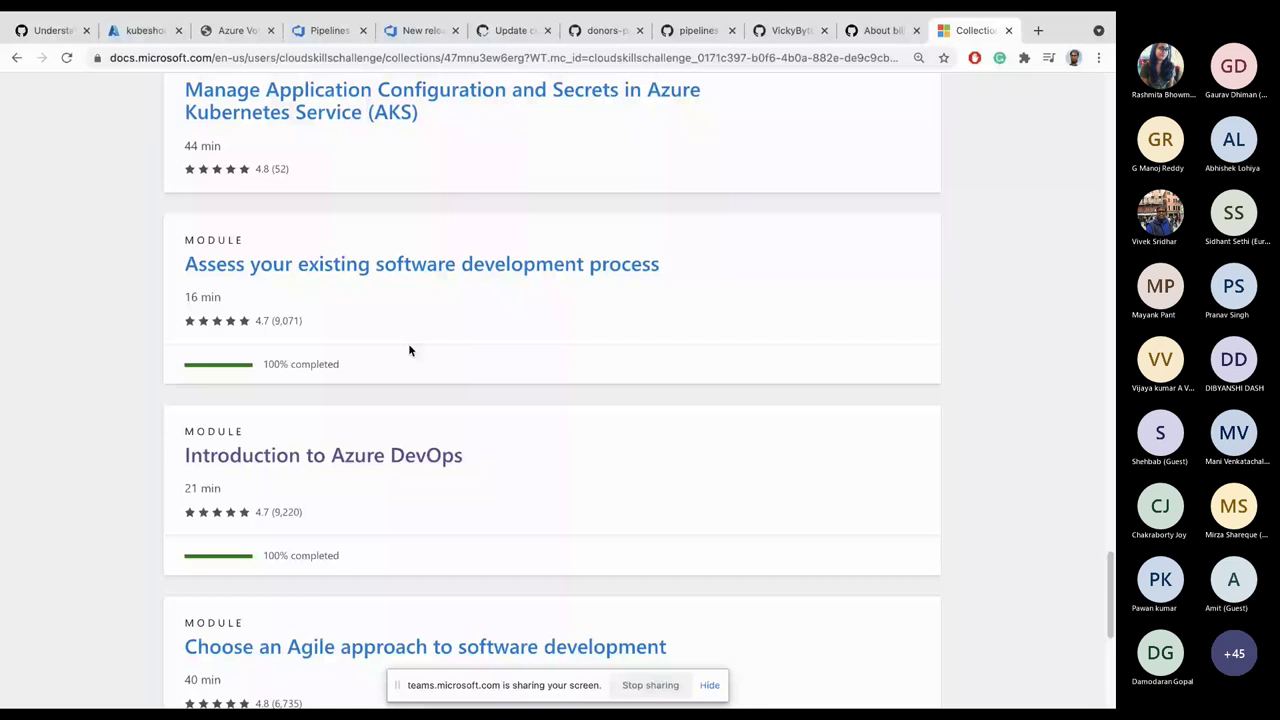
{"action": "scroll", "coordinate": [409, 350], "scroll_direction": "down", "scroll_amount": 1}
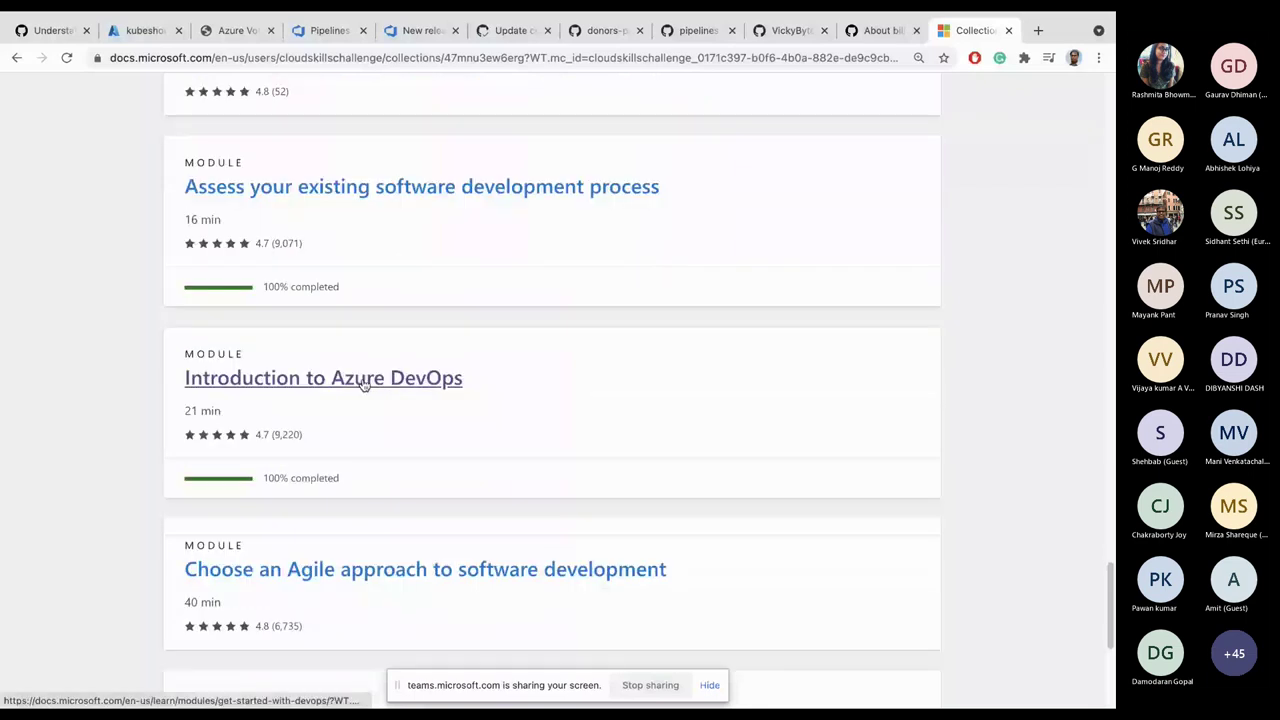
{"action": "scroll", "coordinate": [363, 386], "scroll_direction": "down", "scroll_amount": 2}
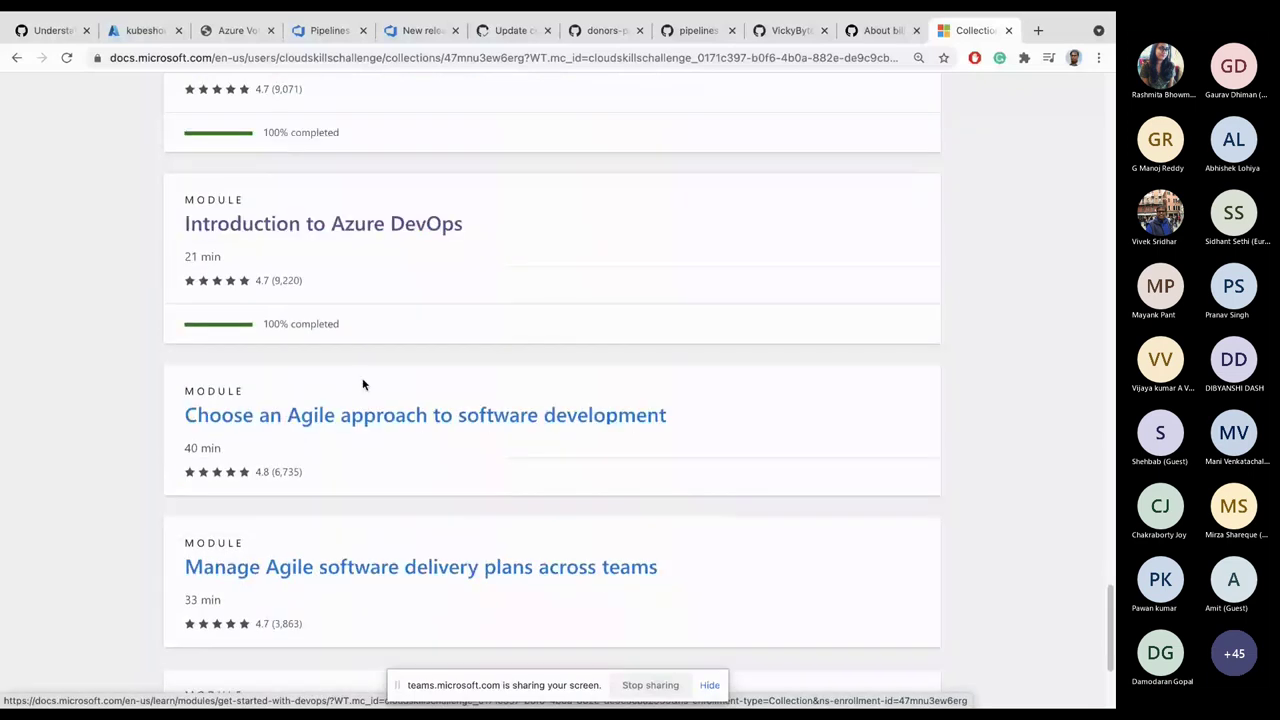
{"action": "scroll", "coordinate": [363, 385], "scroll_direction": "down", "scroll_amount": 3}
Step: Review the collection's modules in reverse, from Azure DevOps through Helm and Azure Kubernetes Service back to Introduction to Linux on Azure
{"action": "scroll", "coordinate": [363, 385], "scroll_direction": "up", "scroll_amount": 4}
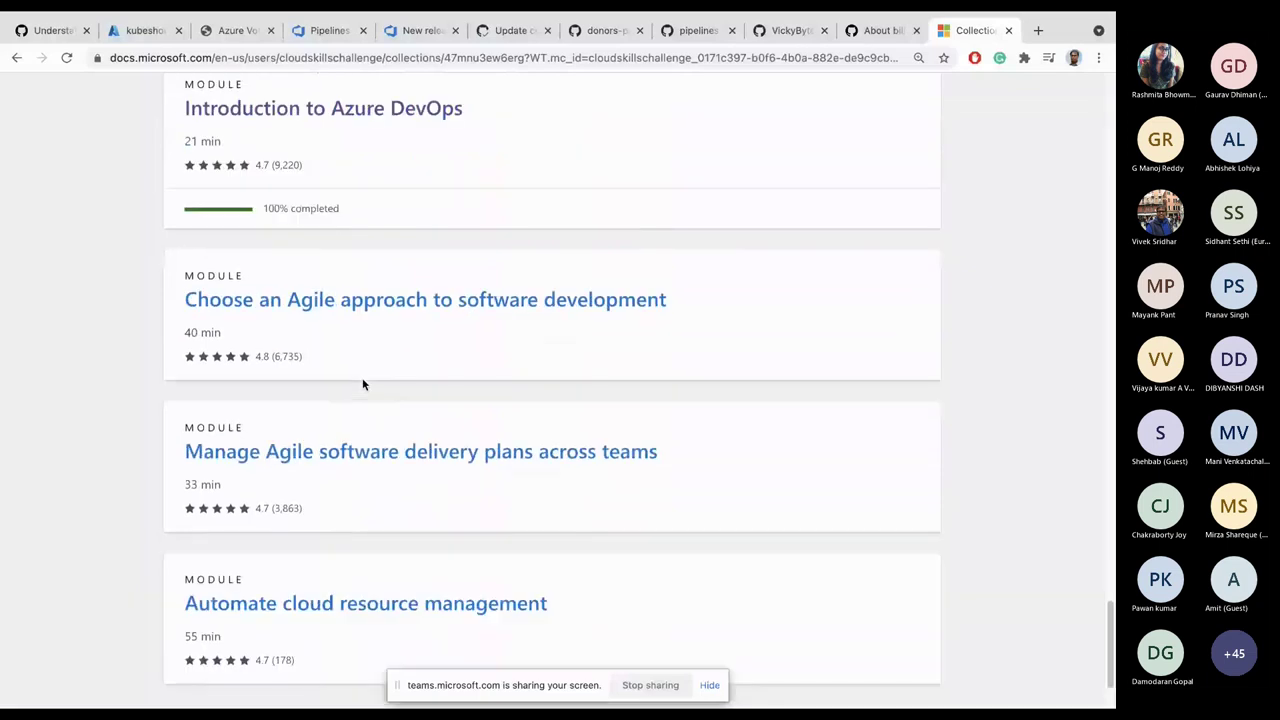
{"action": "scroll", "coordinate": [411, 280], "scroll_direction": "up", "scroll_amount": 1}
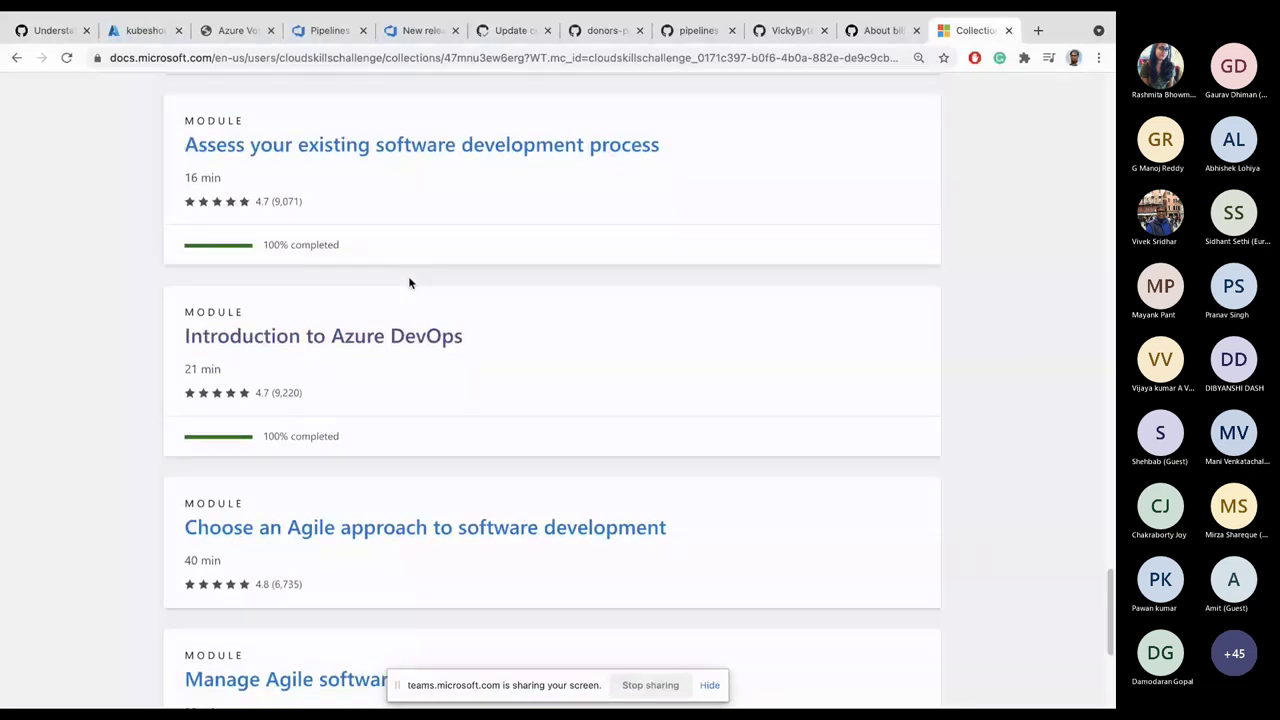
{"action": "scroll", "coordinate": [409, 283], "scroll_direction": "up", "scroll_amount": 3}
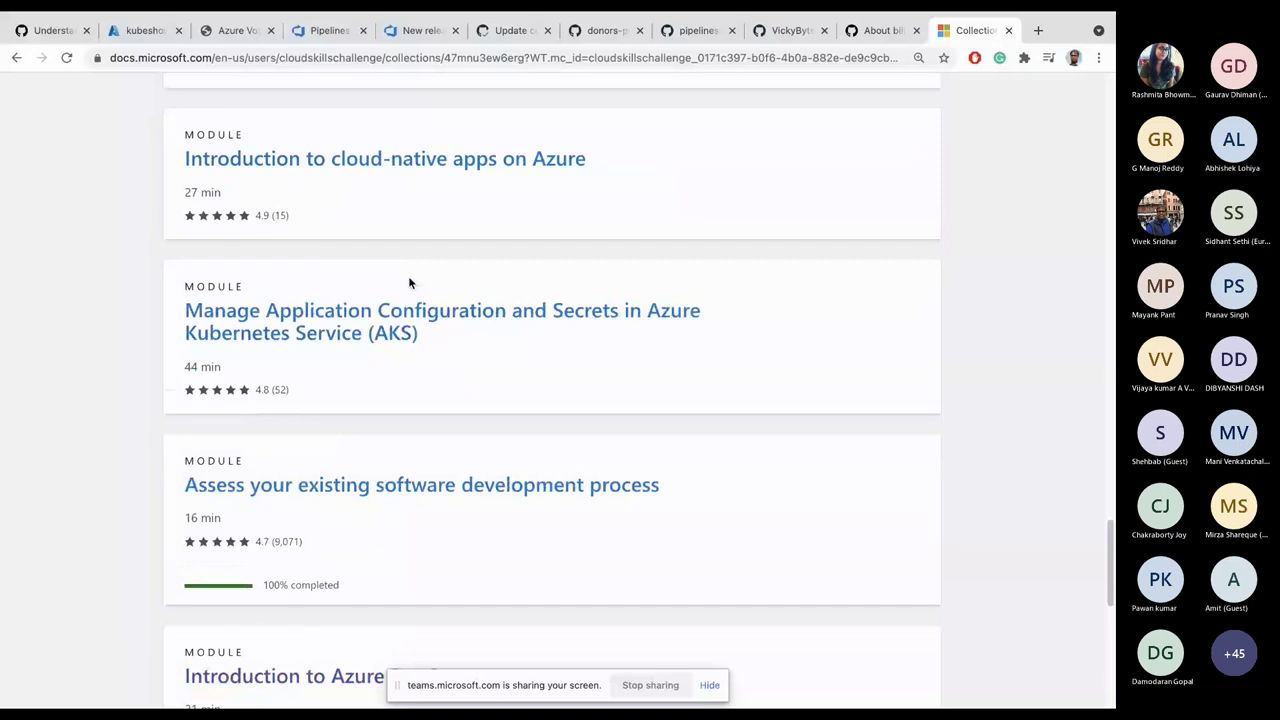
{"action": "scroll", "coordinate": [409, 283], "scroll_direction": "up", "scroll_amount": 3}
{"action": "scroll", "coordinate": [323, 208], "scroll_direction": "up", "scroll_amount": 3}
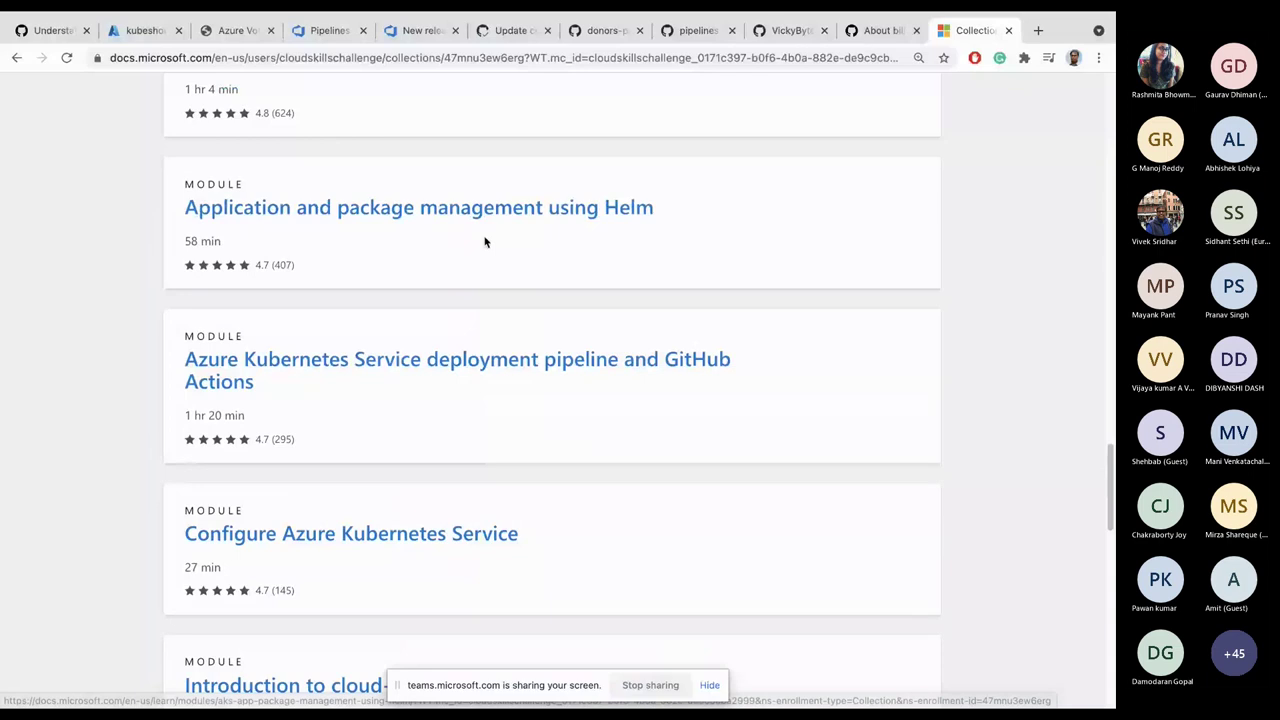
{"action": "scroll", "coordinate": [484, 242], "scroll_direction": "up", "scroll_amount": 3}
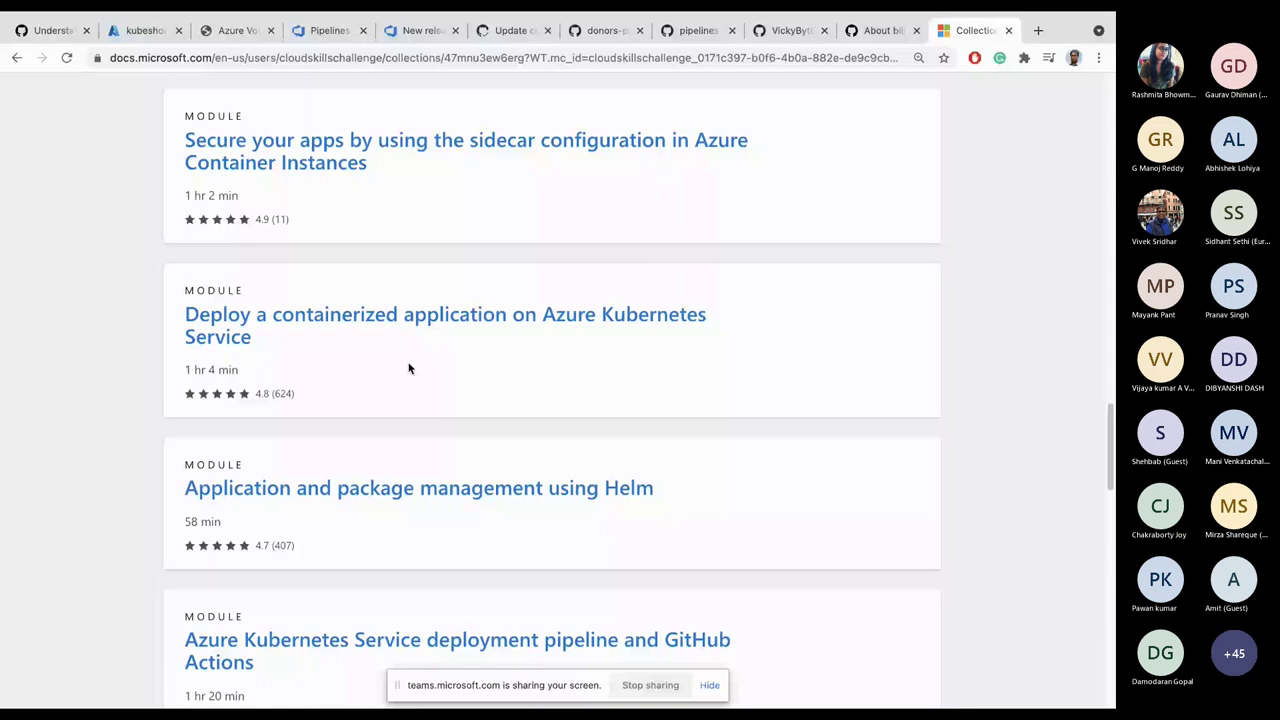
{"action": "scroll", "coordinate": [408, 370], "scroll_direction": "up", "scroll_amount": 10}
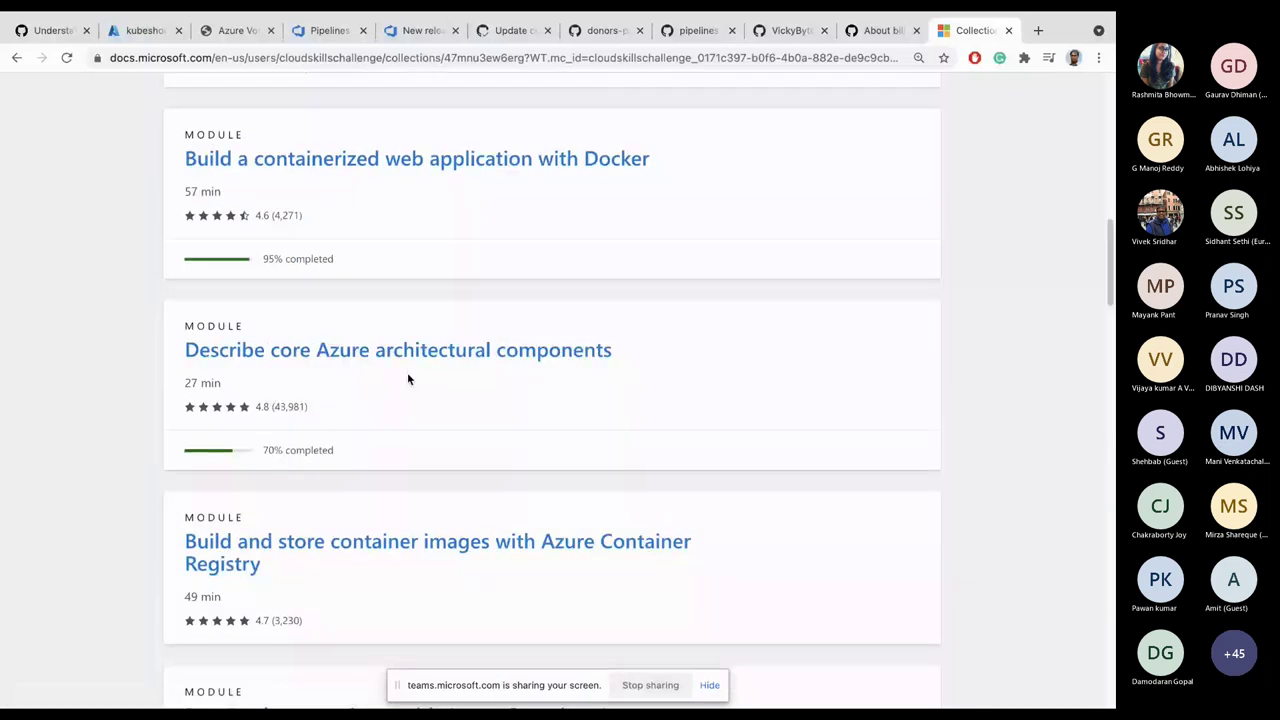
{"action": "scroll", "coordinate": [408, 378], "scroll_direction": "up", "scroll_amount": 5}
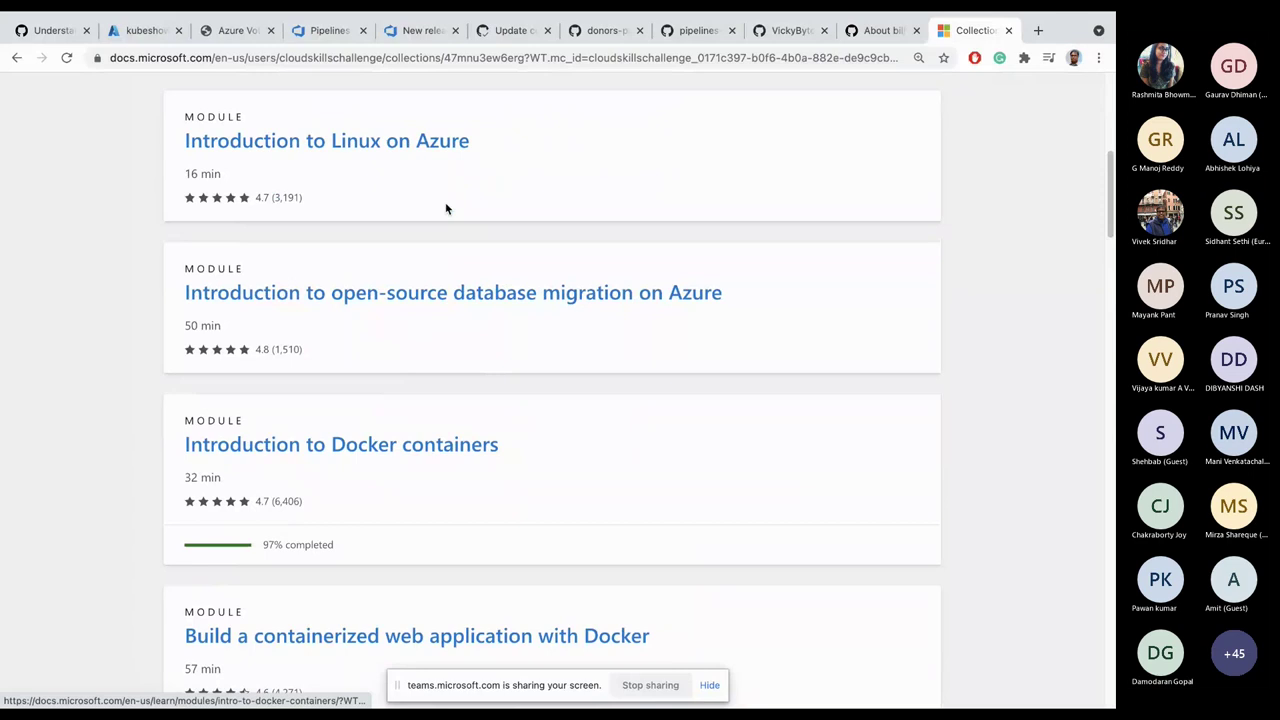
Step: Examine the collection's Docker, core Azure architecture, Azure Container Registry and Container Instances modules
{"action": "scroll", "coordinate": [439, 411], "scroll_direction": "down", "scroll_amount": 3}
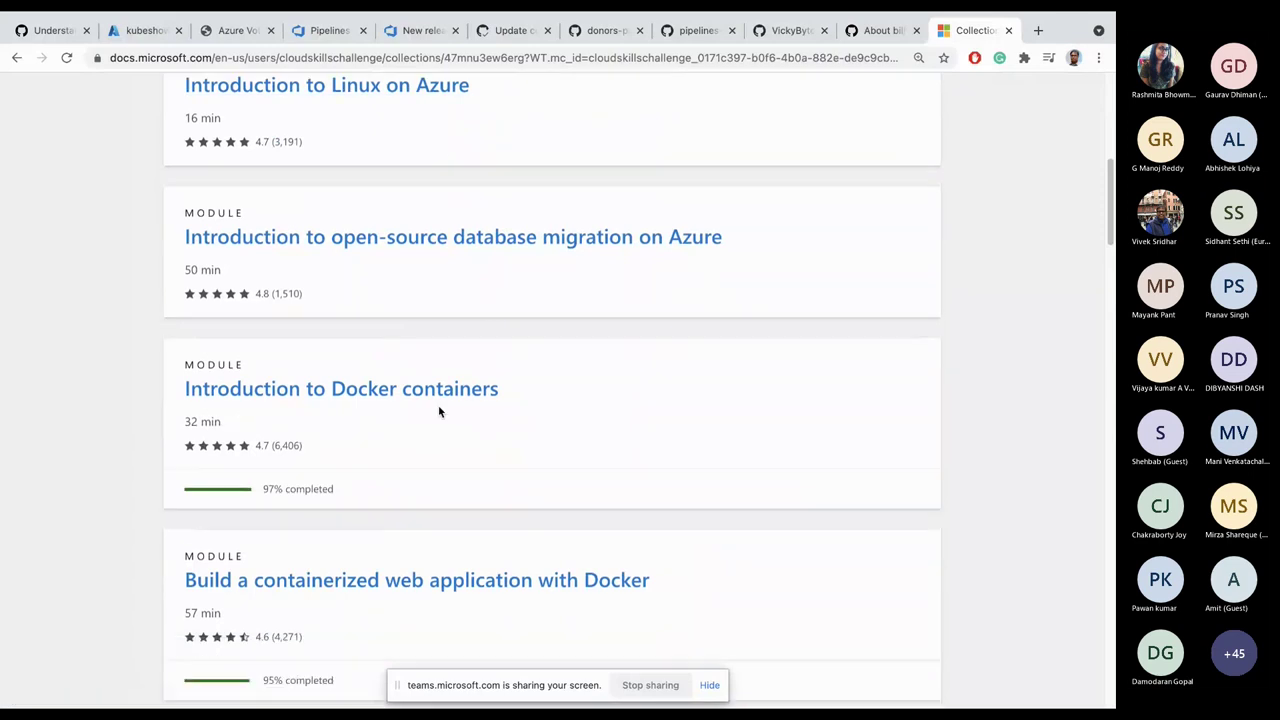
{"action": "scroll", "coordinate": [439, 411], "scroll_direction": "down", "scroll_amount": 1}
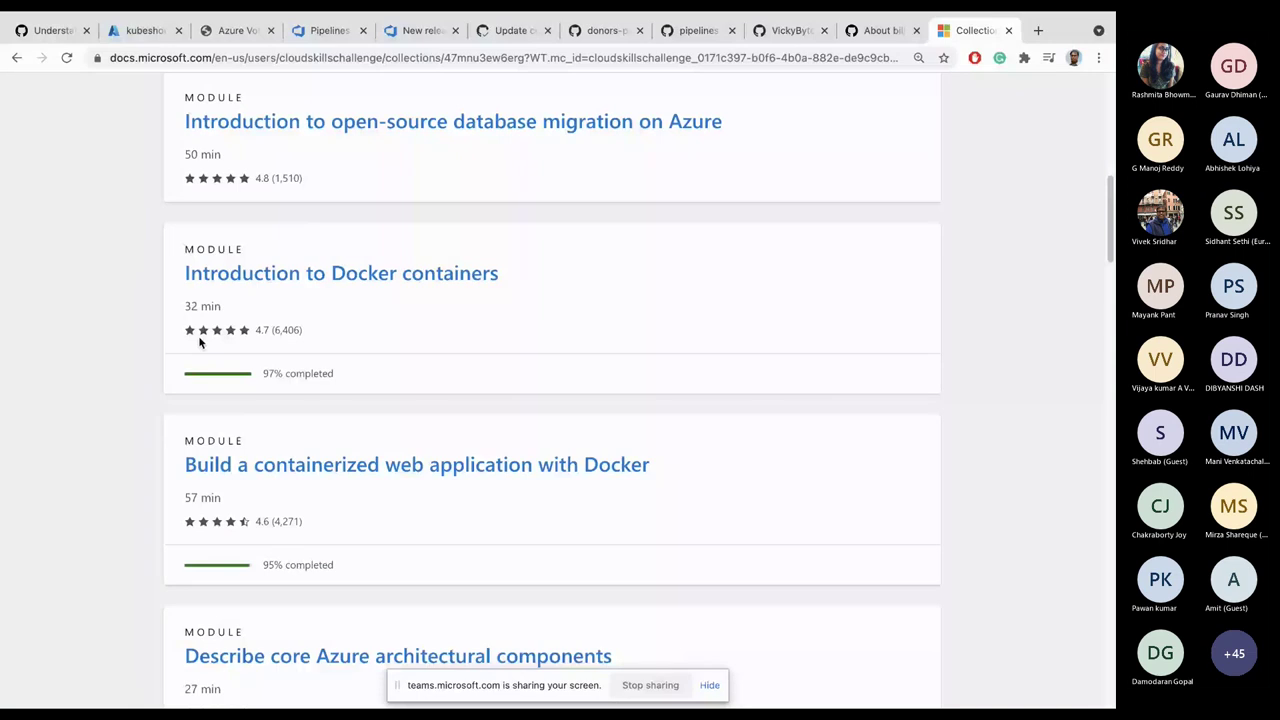
{"action": "scroll", "coordinate": [200, 337], "scroll_direction": "up", "scroll_amount": 2}
{"action": "scroll", "coordinate": [198, 345], "scroll_direction": "down", "scroll_amount": 5}
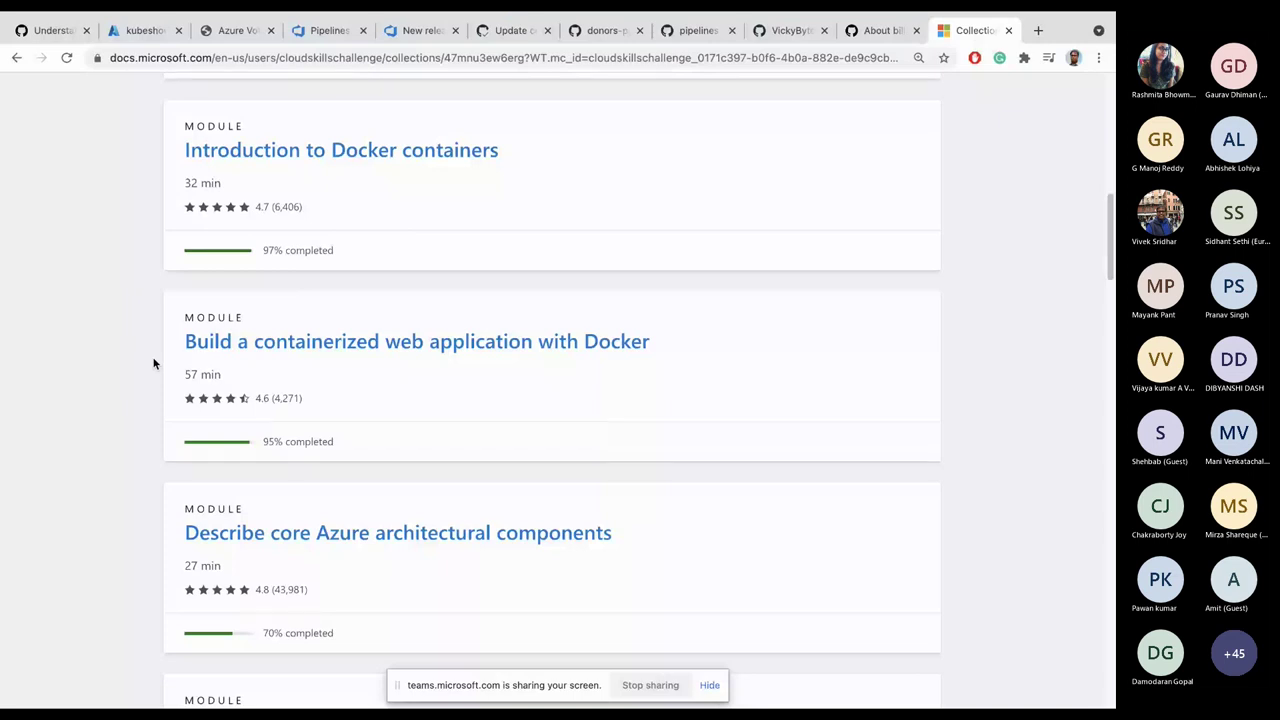
{"action": "scroll", "coordinate": [152, 335], "scroll_direction": "down", "scroll_amount": 4}
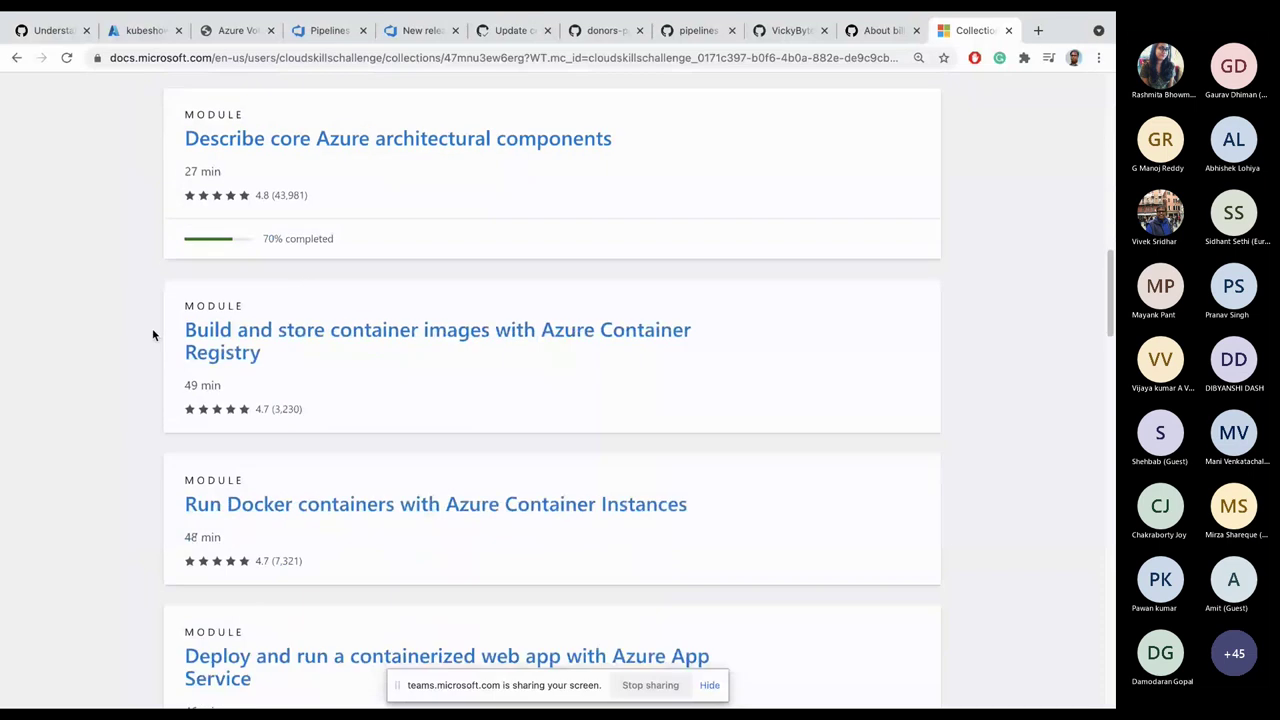
Step: Switch to the Azure DevOps PowerPoint deck and start the slide show from slide 17, the Twitter handle slide
{"action": "scroll", "coordinate": [152, 330], "scroll_direction": "down", "scroll_amount": 1}
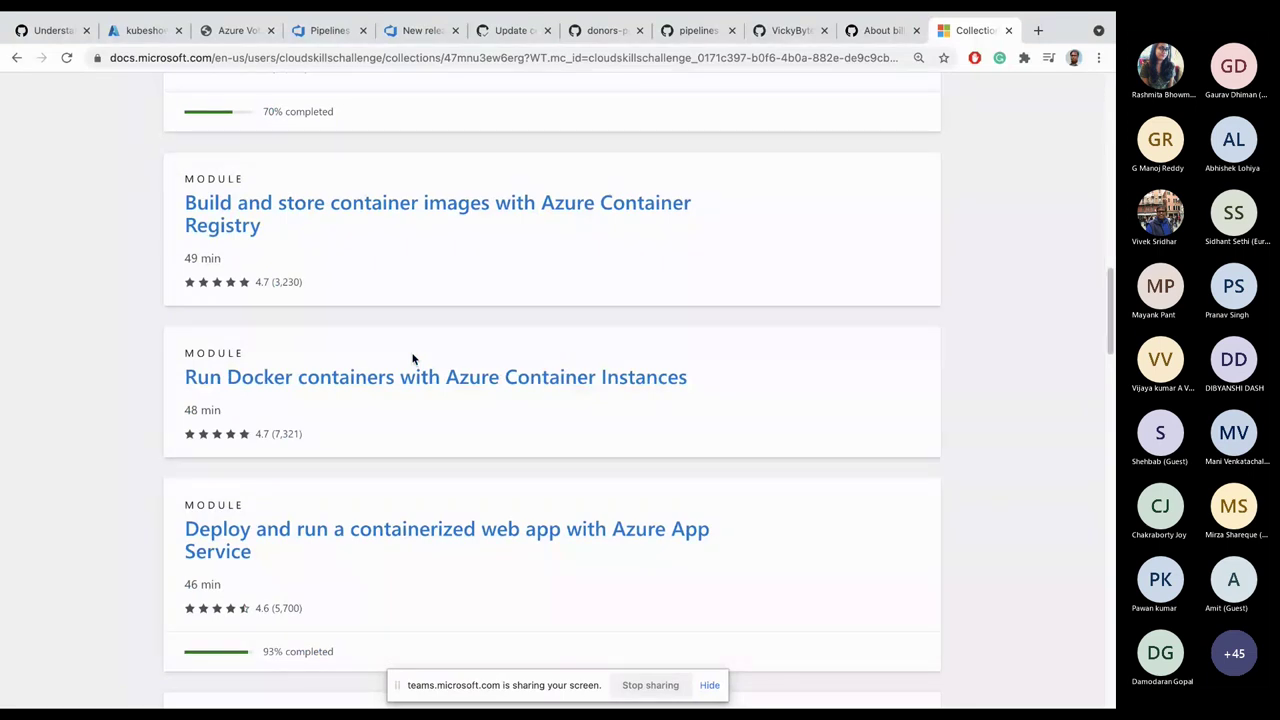
{"action": "key", "text": "super+Tab"}
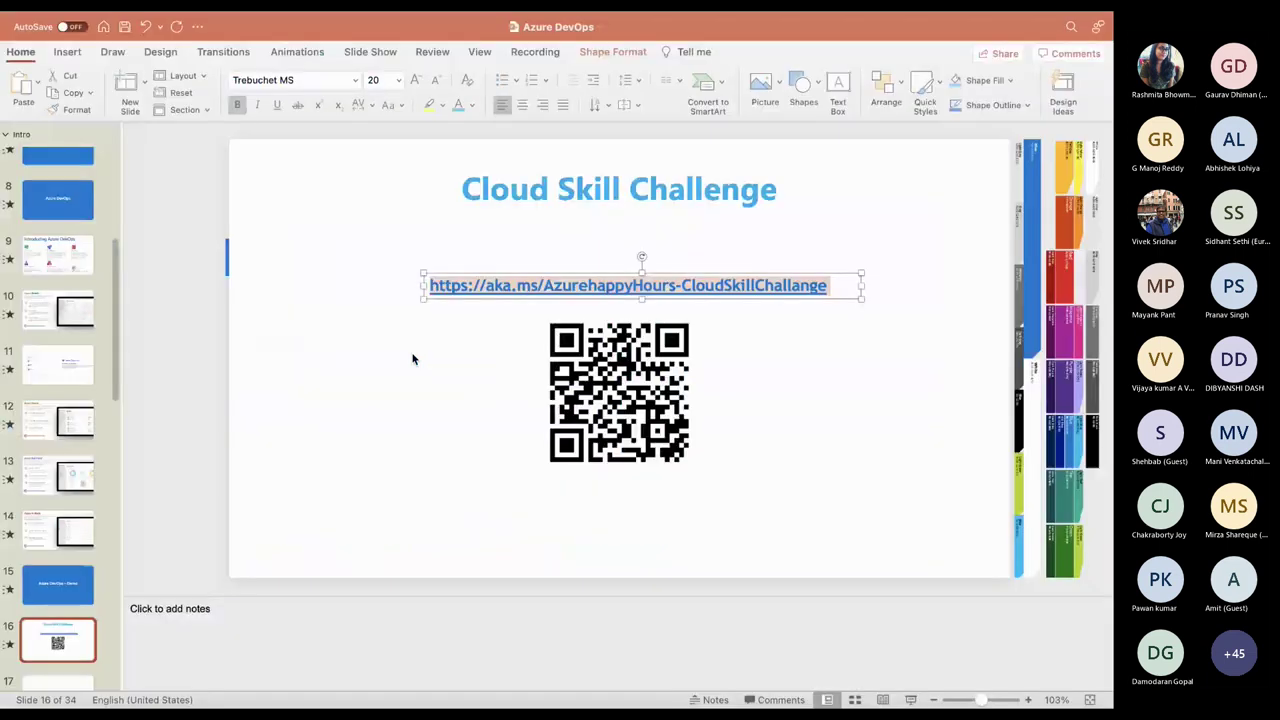
{"action": "scroll", "coordinate": [3, 597], "scroll_direction": "down", "scroll_amount": 1}
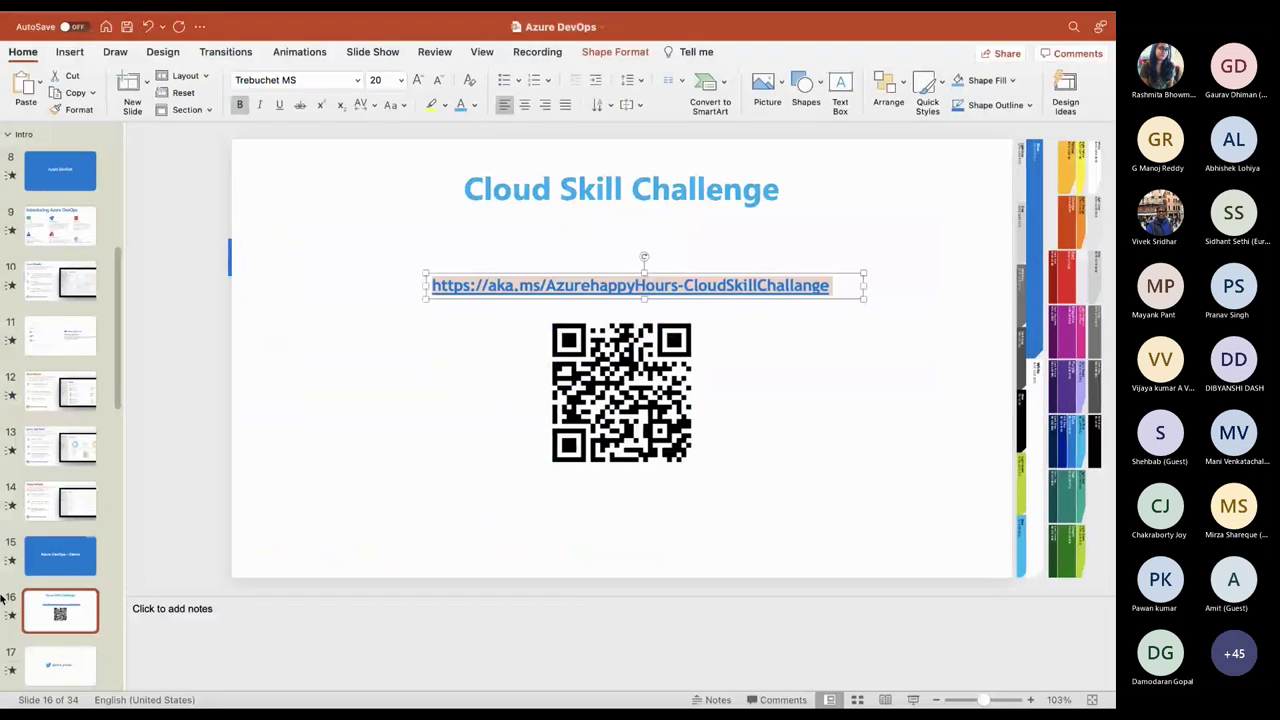
{"action": "left_click", "coordinate": [52, 648]}
{"action": "key", "text": "super+shift+Return"}
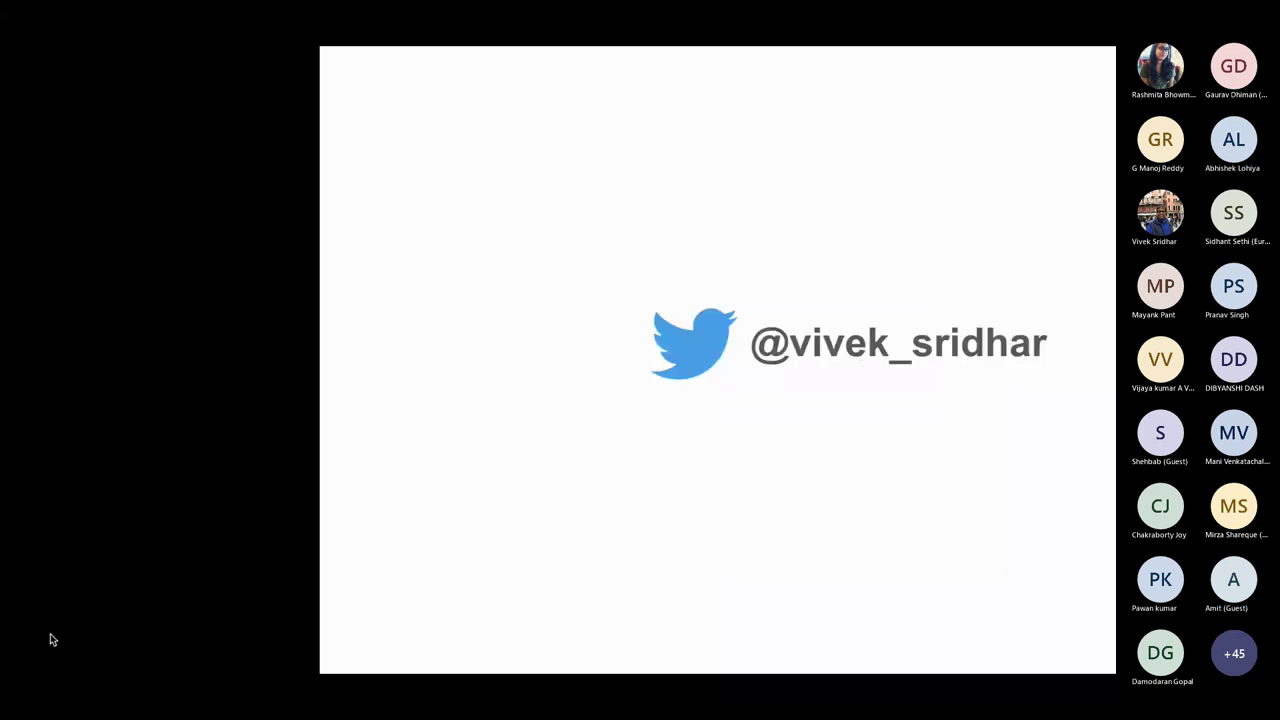
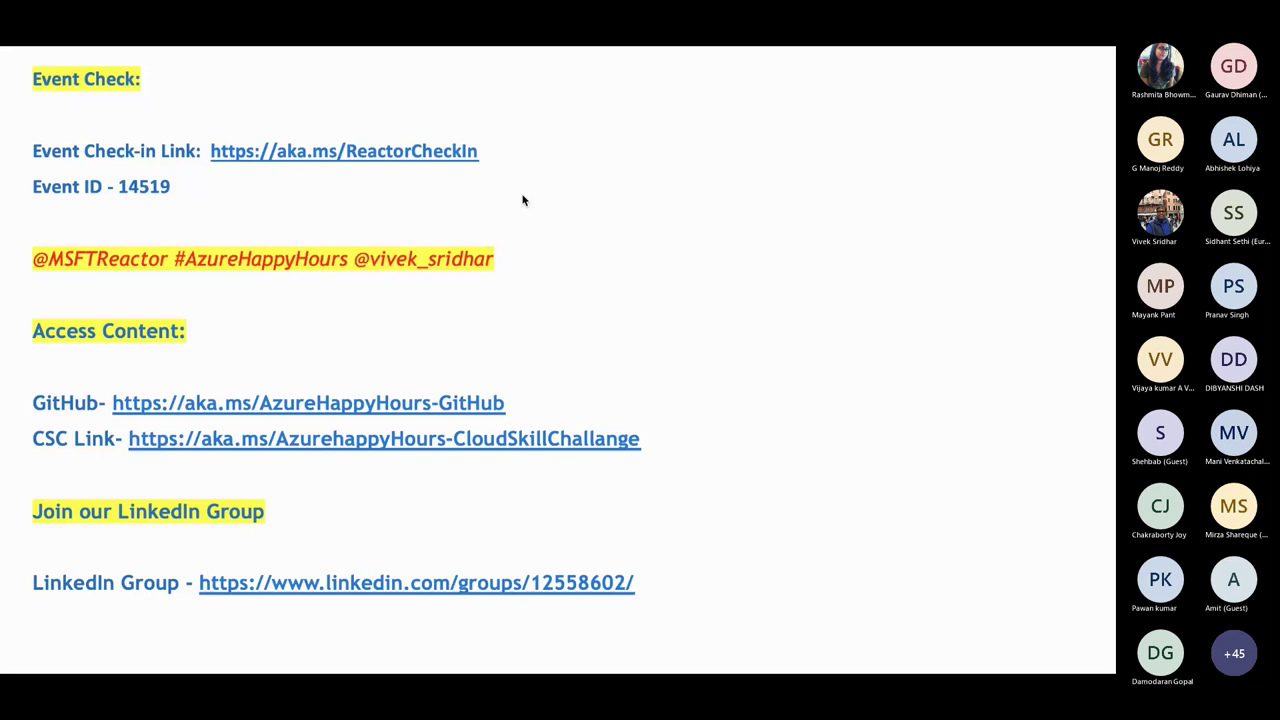
Step: Switch back to the browser, go to the Donors-Projects releases list, and open Release-27 of New release pipeline
{"action": "key", "text": "alt+Tab"}
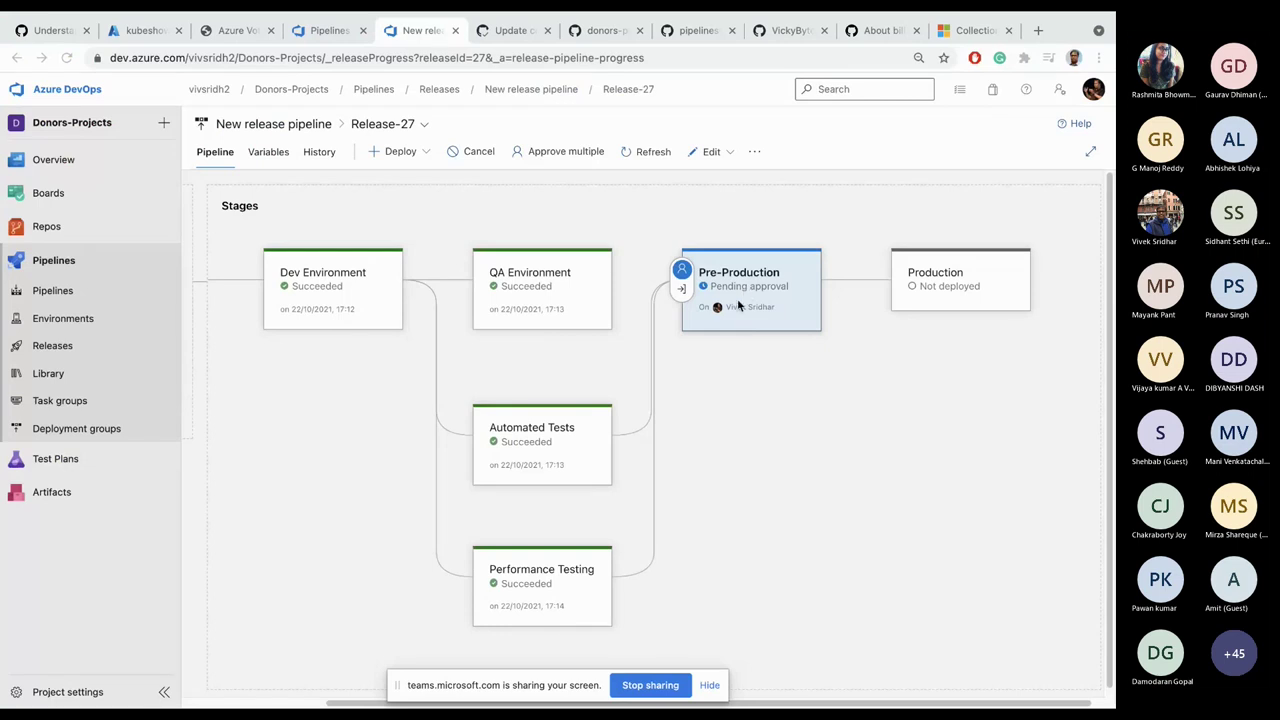
{"action": "scroll", "coordinate": [261, 362], "scroll_direction": "left", "scroll_amount": 3}
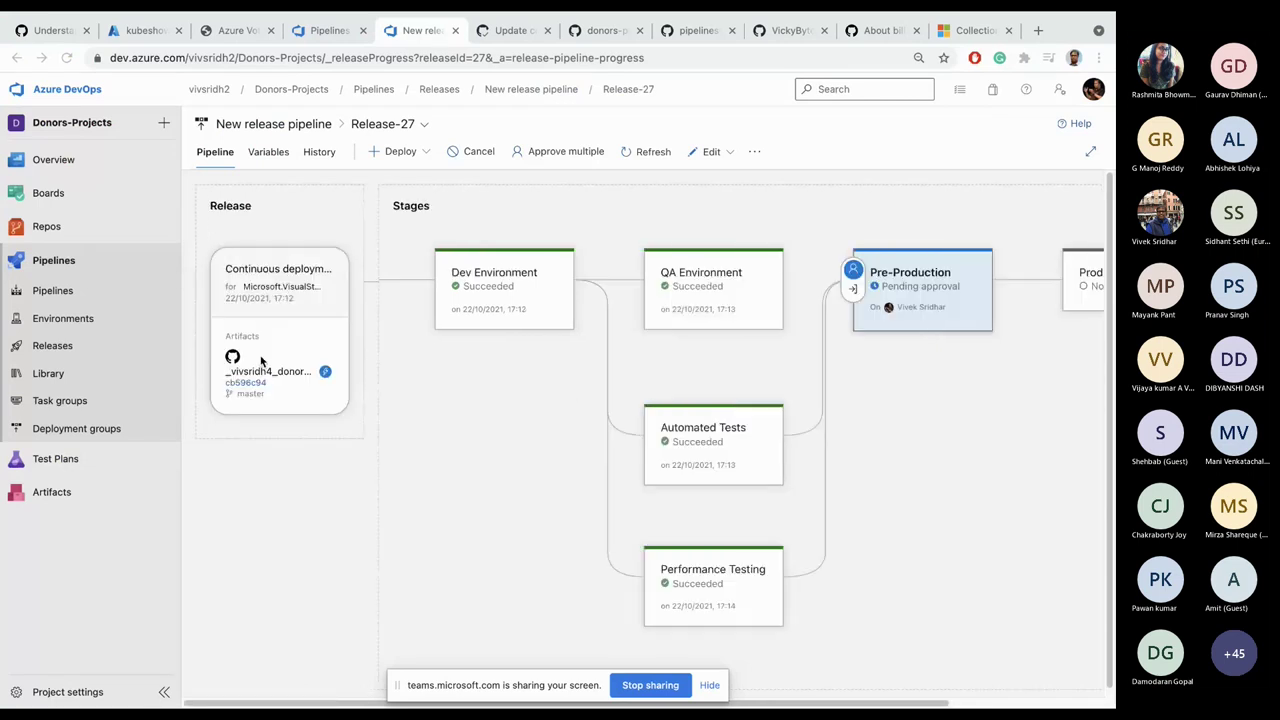
{"action": "left_click", "coordinate": [52, 345]}
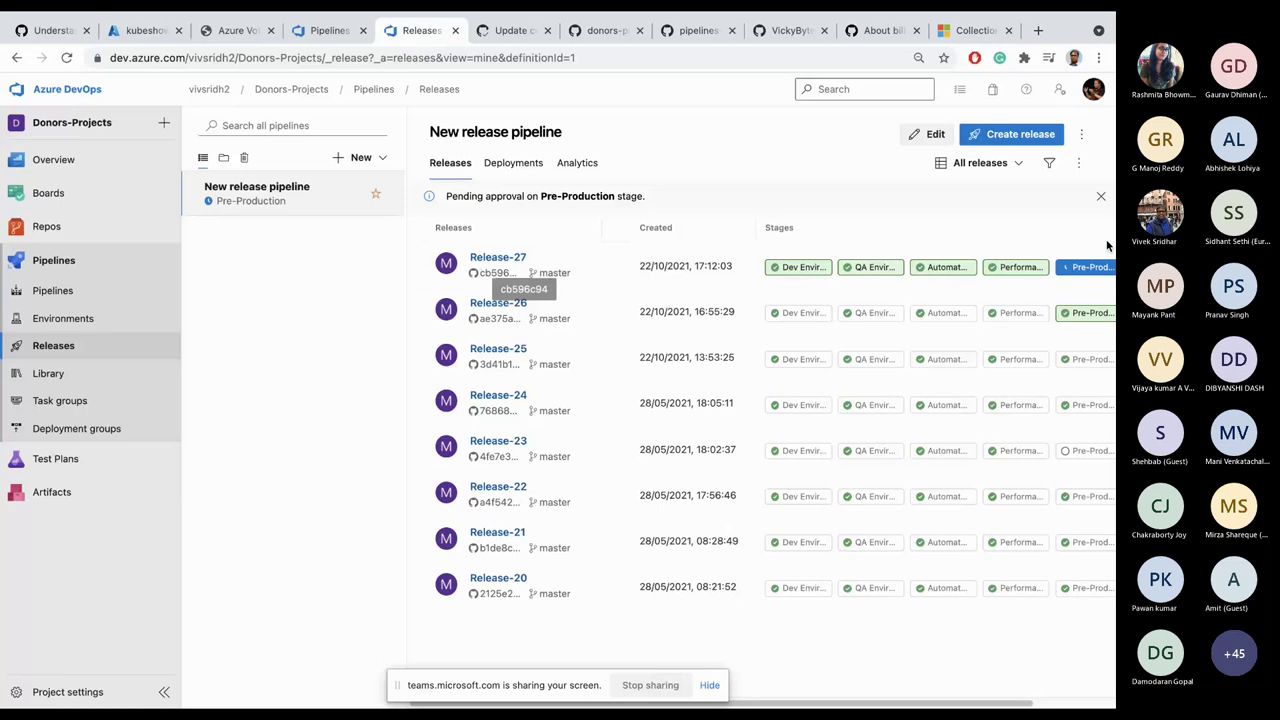
{"action": "left_click", "coordinate": [512, 261]}
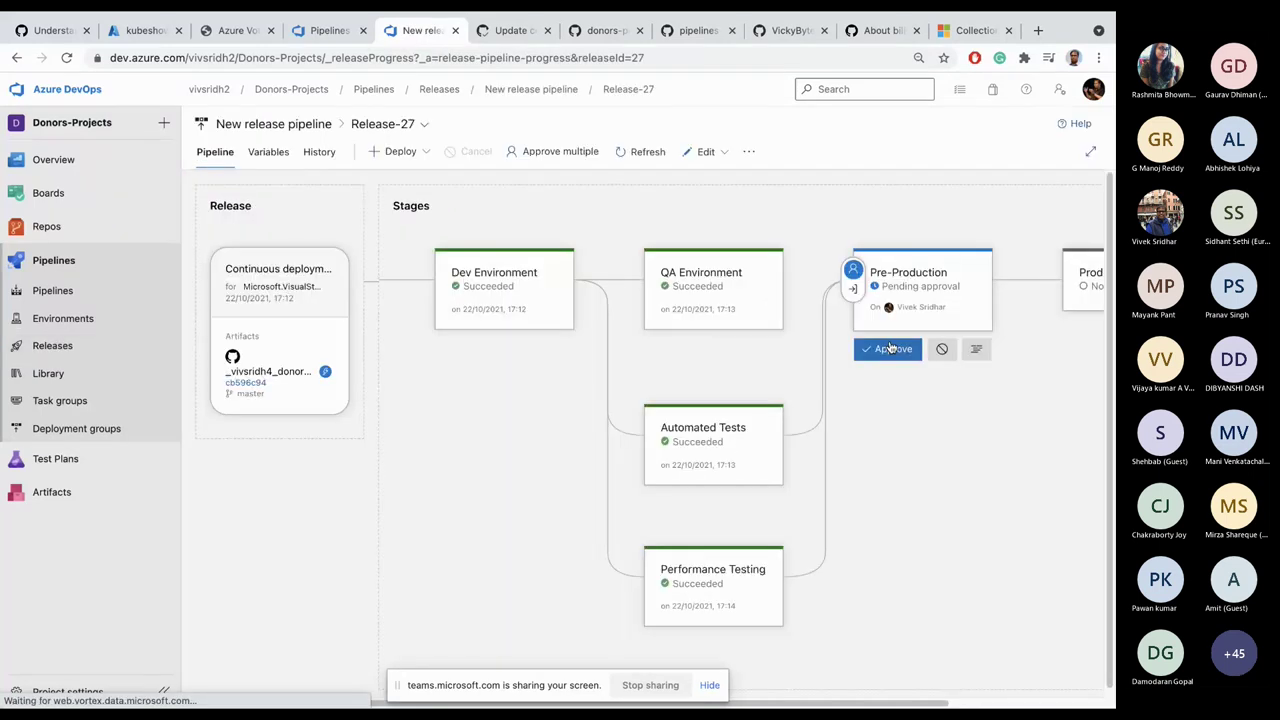
Step: Approve the pending Pre-Production deployment of Release-27 without a comment, and close the approval details
{"action": "left_click", "coordinate": [890, 348]}
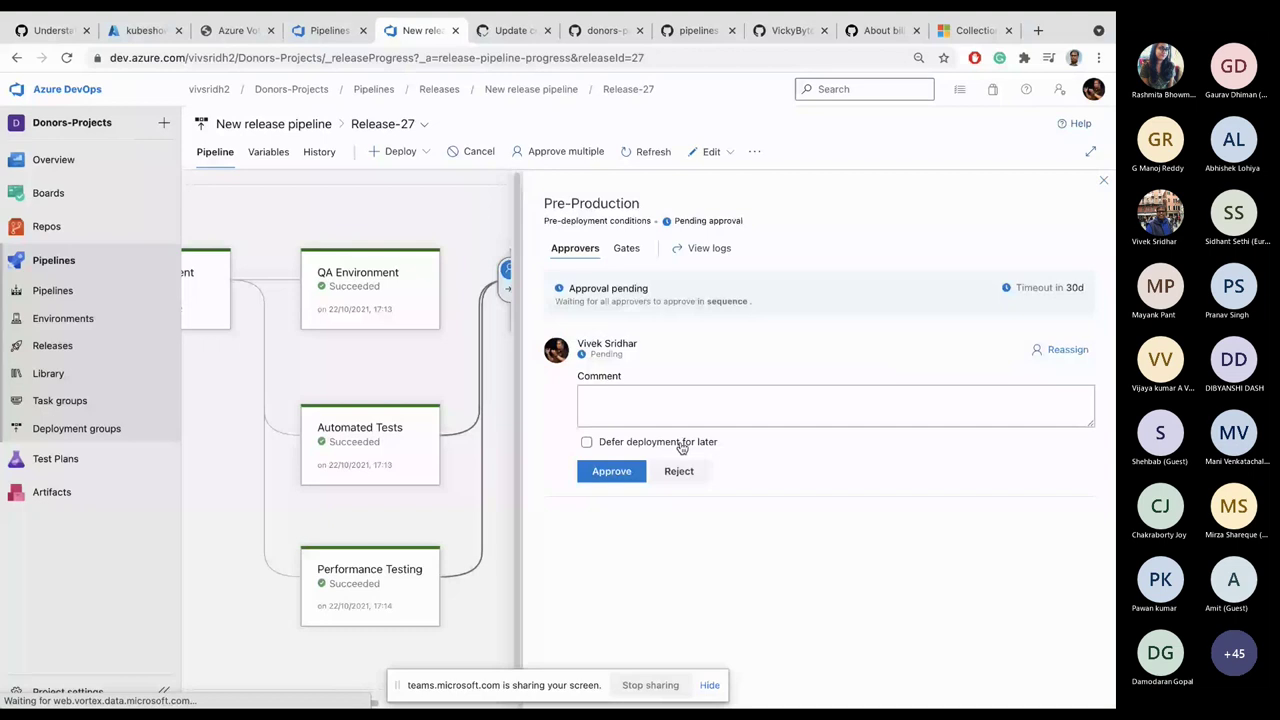
{"action": "left_click", "coordinate": [614, 471]}
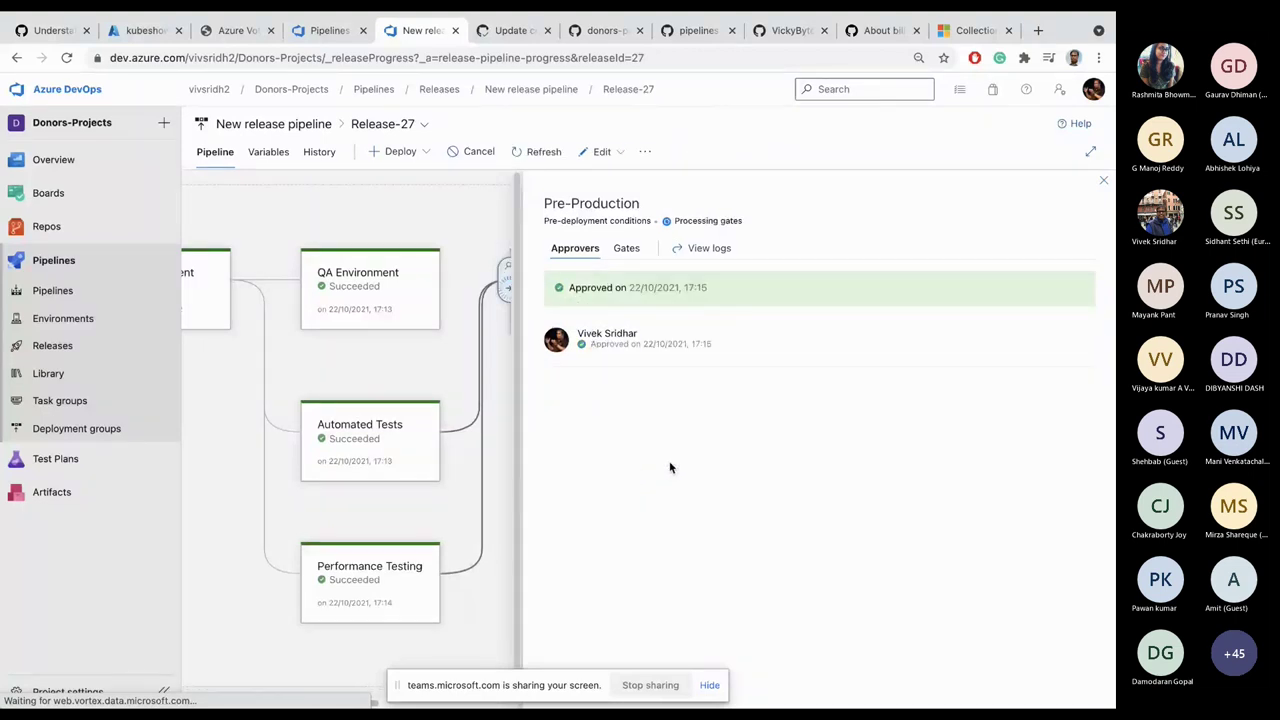
{"action": "left_click", "coordinate": [1104, 186]}
{"action": "mouse_move", "coordinate": [963, 288]}
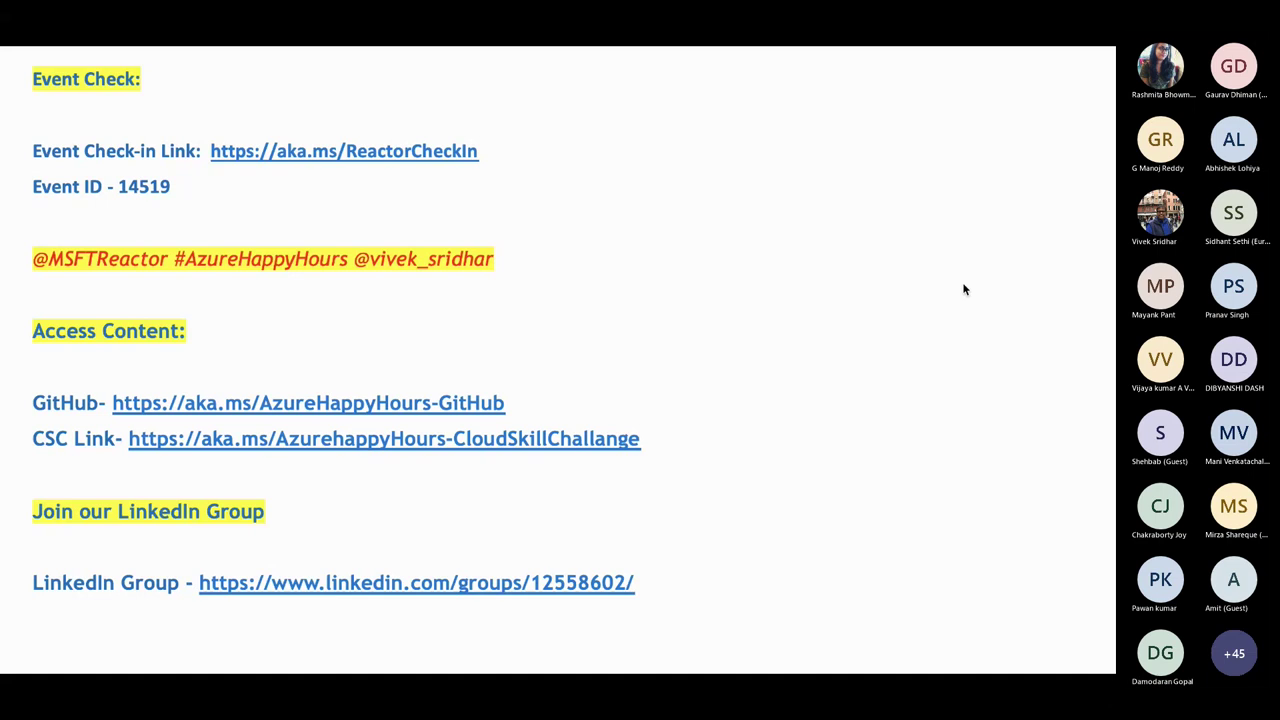
Step: Open the DevOpsForAll project settings in the browser and review its agent pools and parallel jobs for private and public projects
{"action": "key", "text": "alt+Tab"}
{"action": "left_click", "coordinate": [321, 33]}
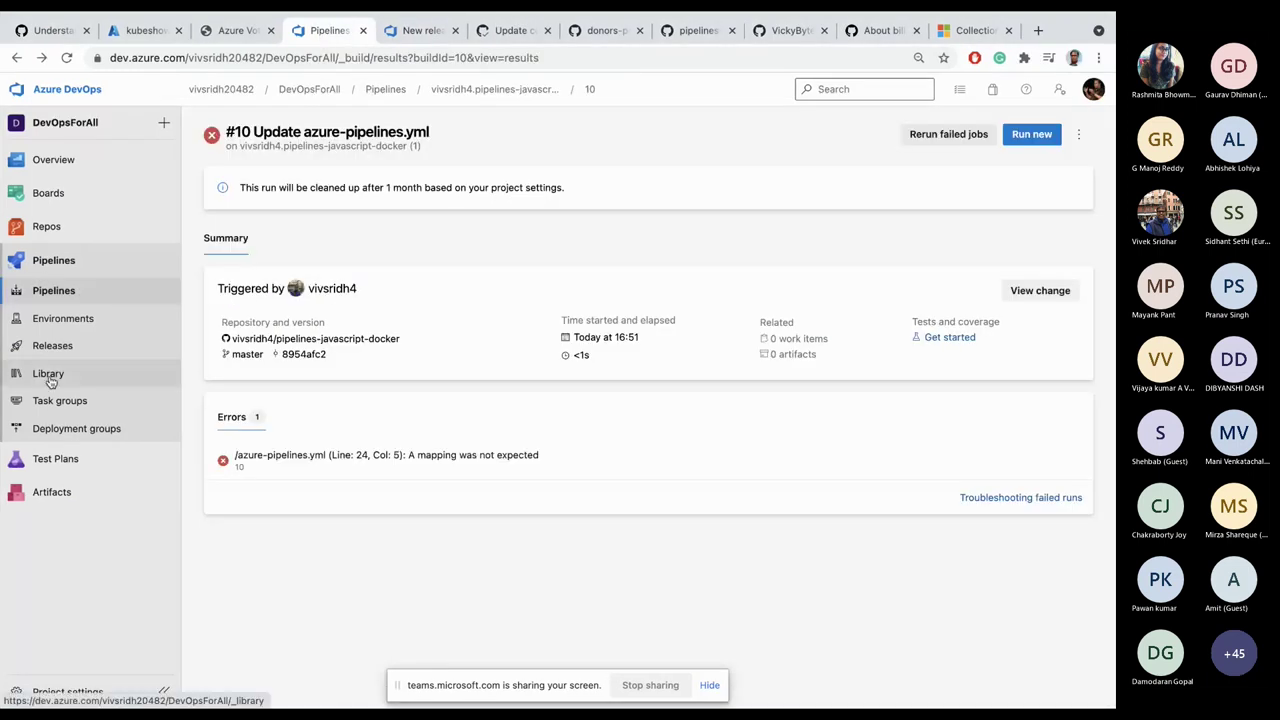
{"action": "left_click", "coordinate": [68, 693]}
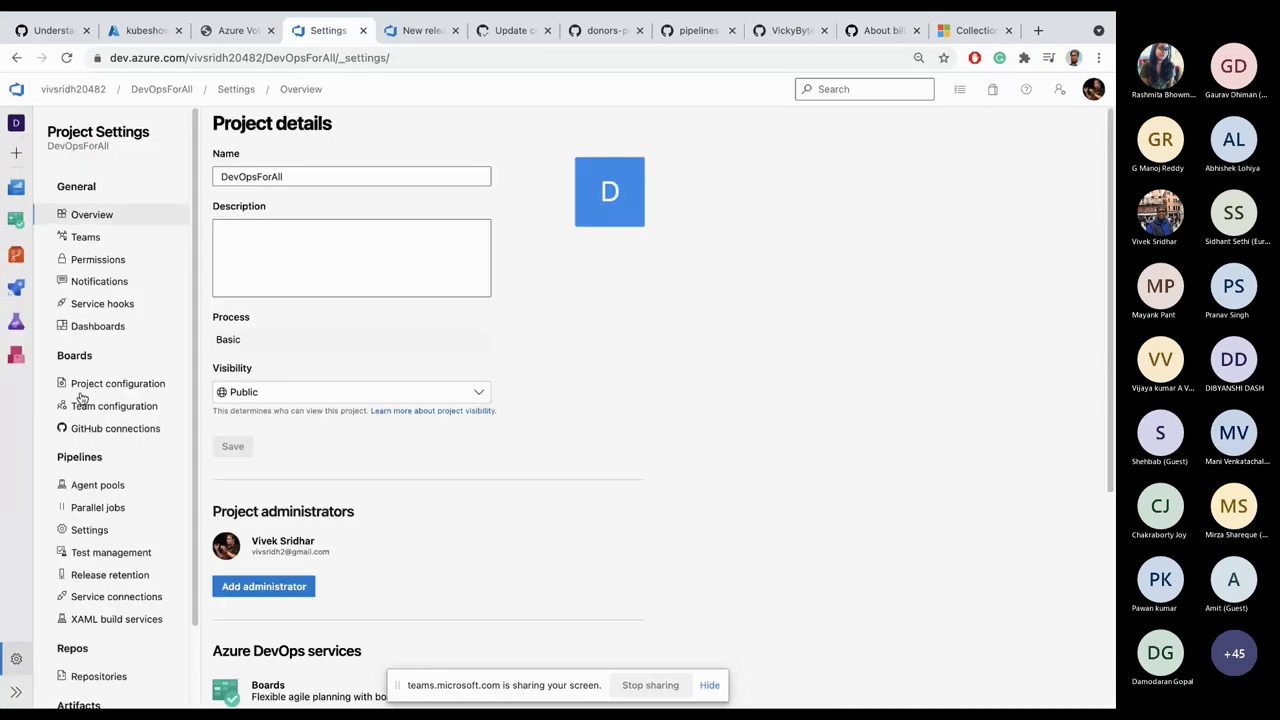
{"action": "left_click", "coordinate": [90, 486]}
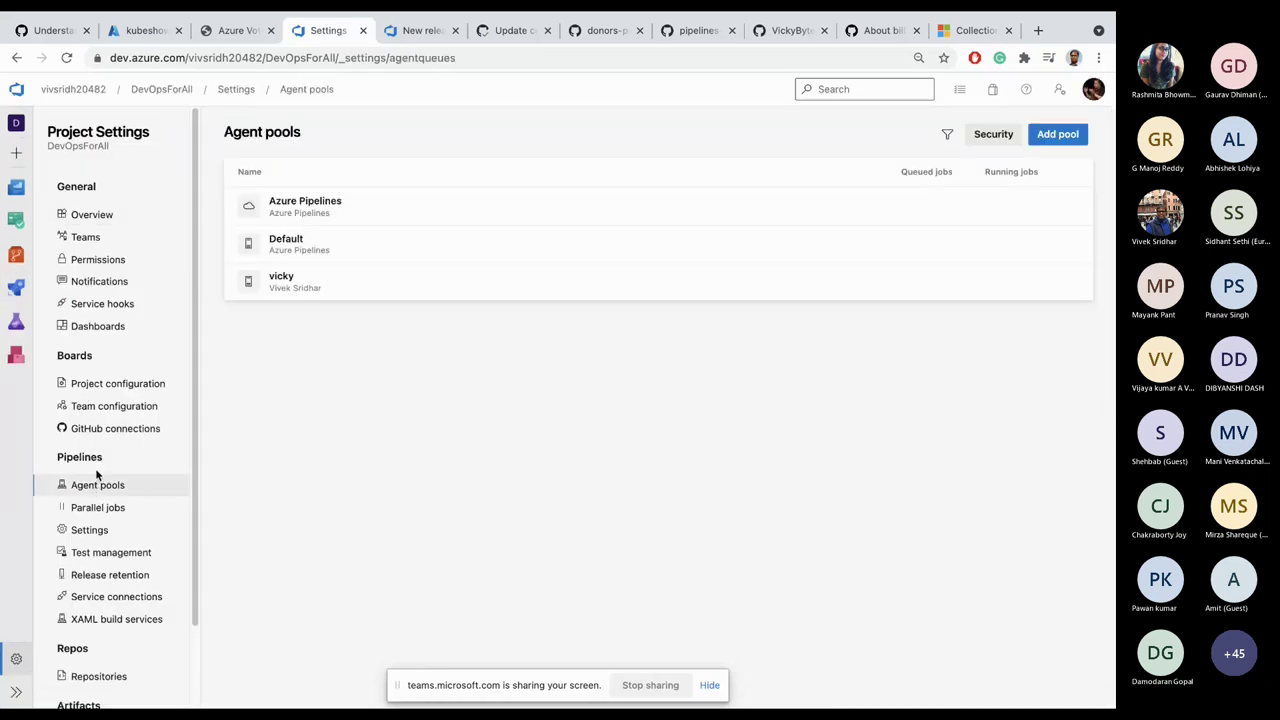
{"action": "left_click", "coordinate": [104, 507]}
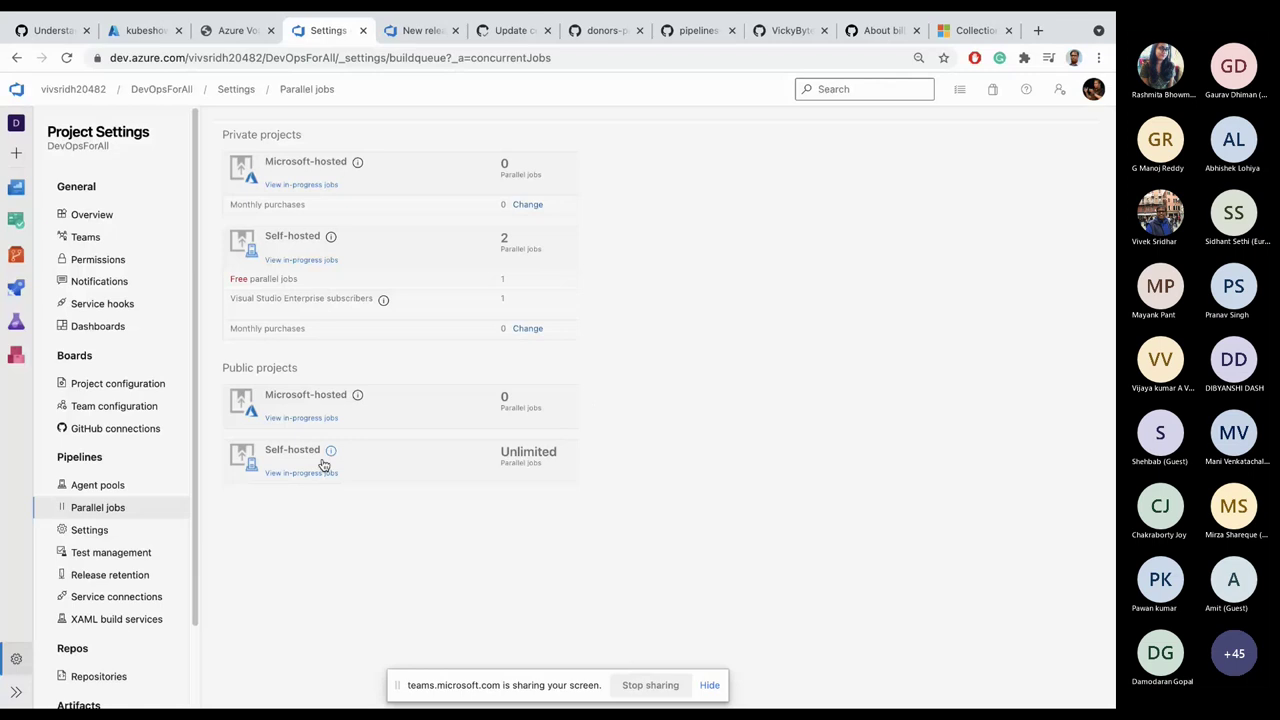
Step: Create a new self-hosted agent pool named testing in DevOpsForAll, with access permission granted to all pipelines
{"action": "left_click", "coordinate": [112, 489]}
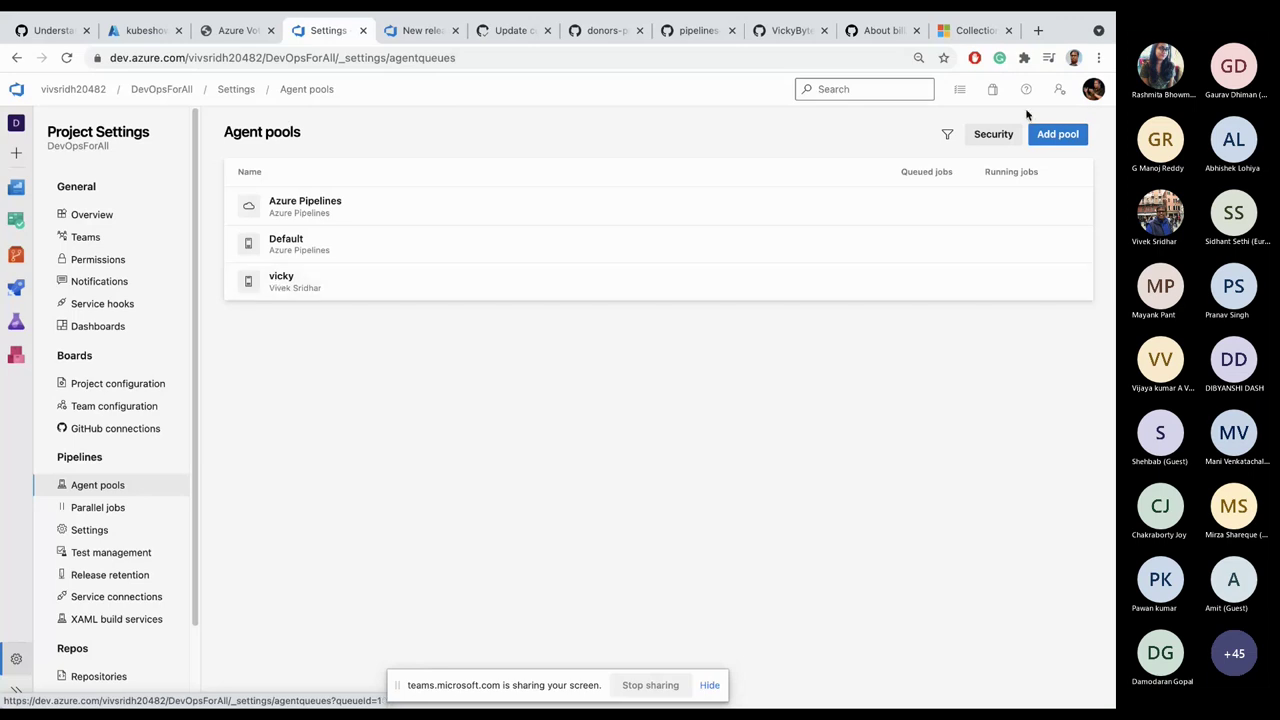
{"action": "left_click", "coordinate": [1049, 134]}
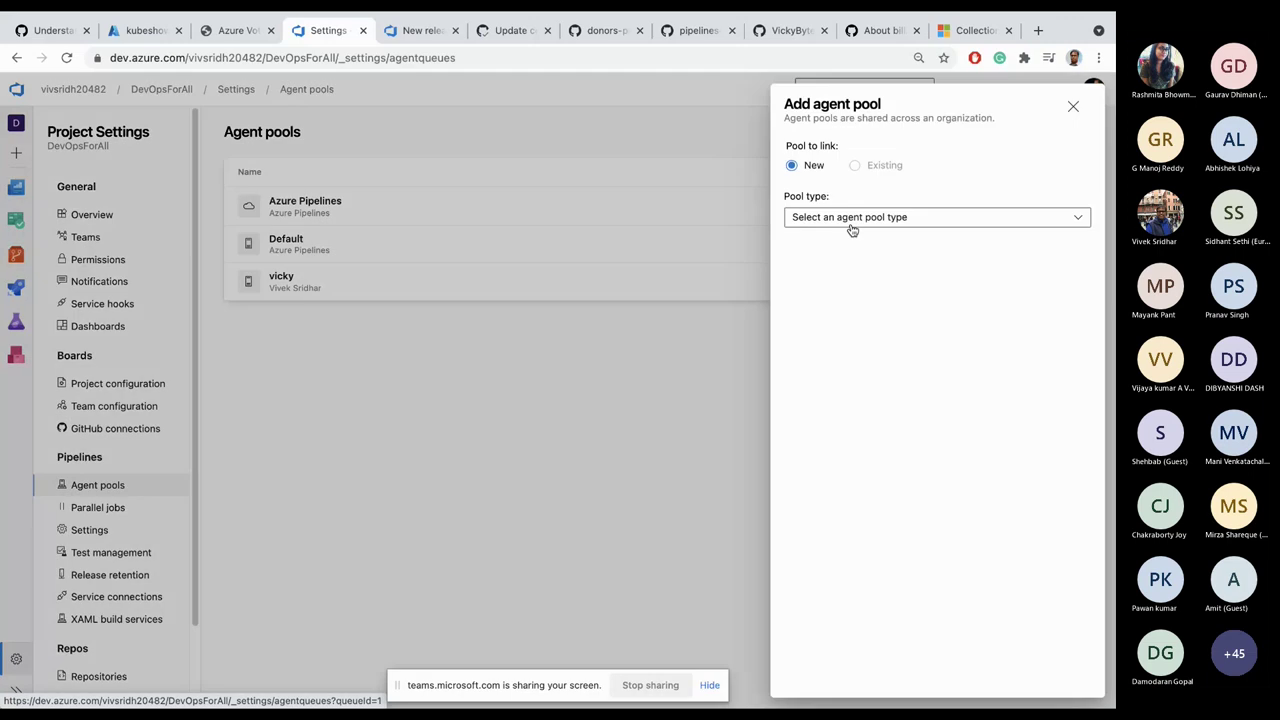
{"action": "left_click", "coordinate": [852, 222]}
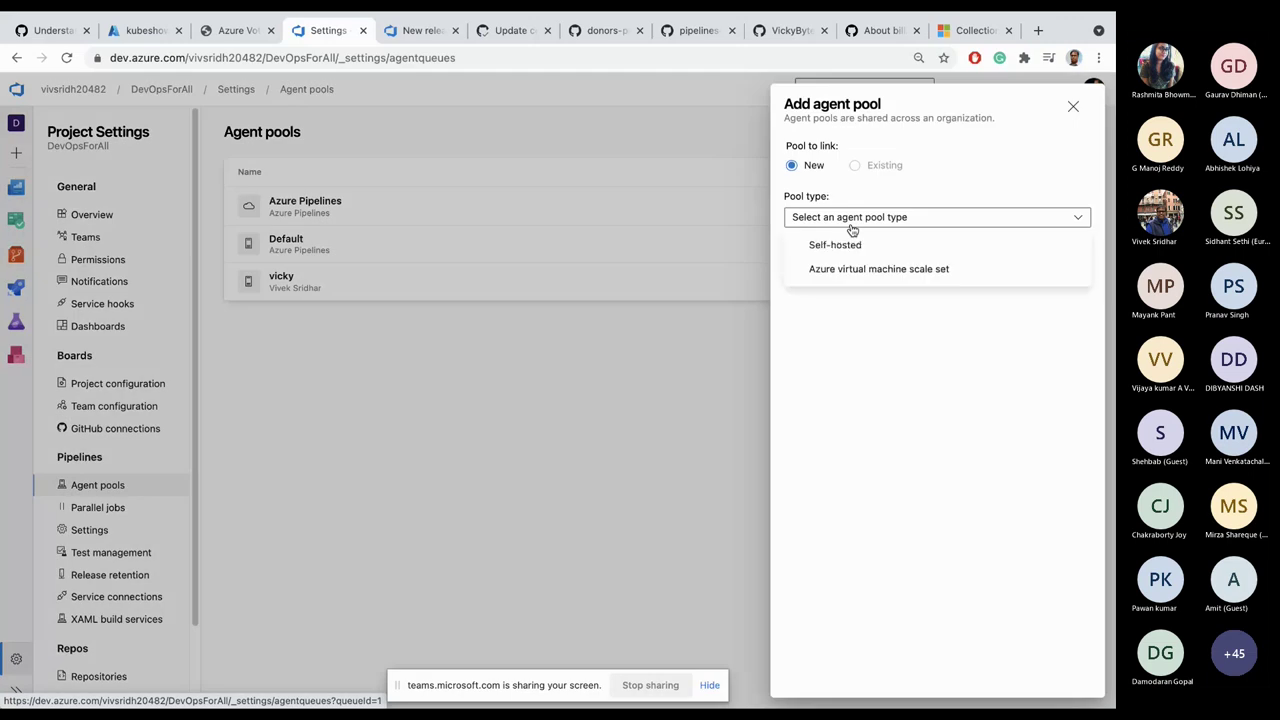
{"action": "left_click", "coordinate": [840, 245]}
{"action": "left_click", "coordinate": [845, 299]}
{"action": "type", "text": "testing"}
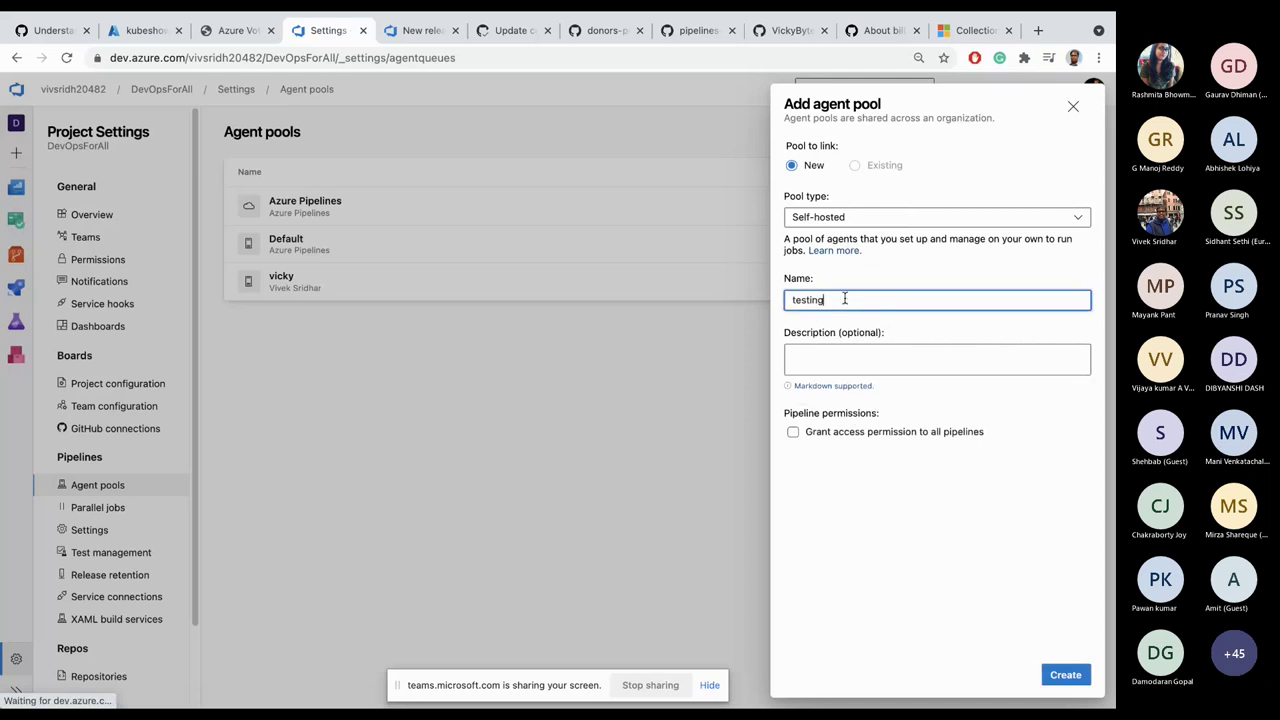
{"action": "left_click", "coordinate": [858, 440]}
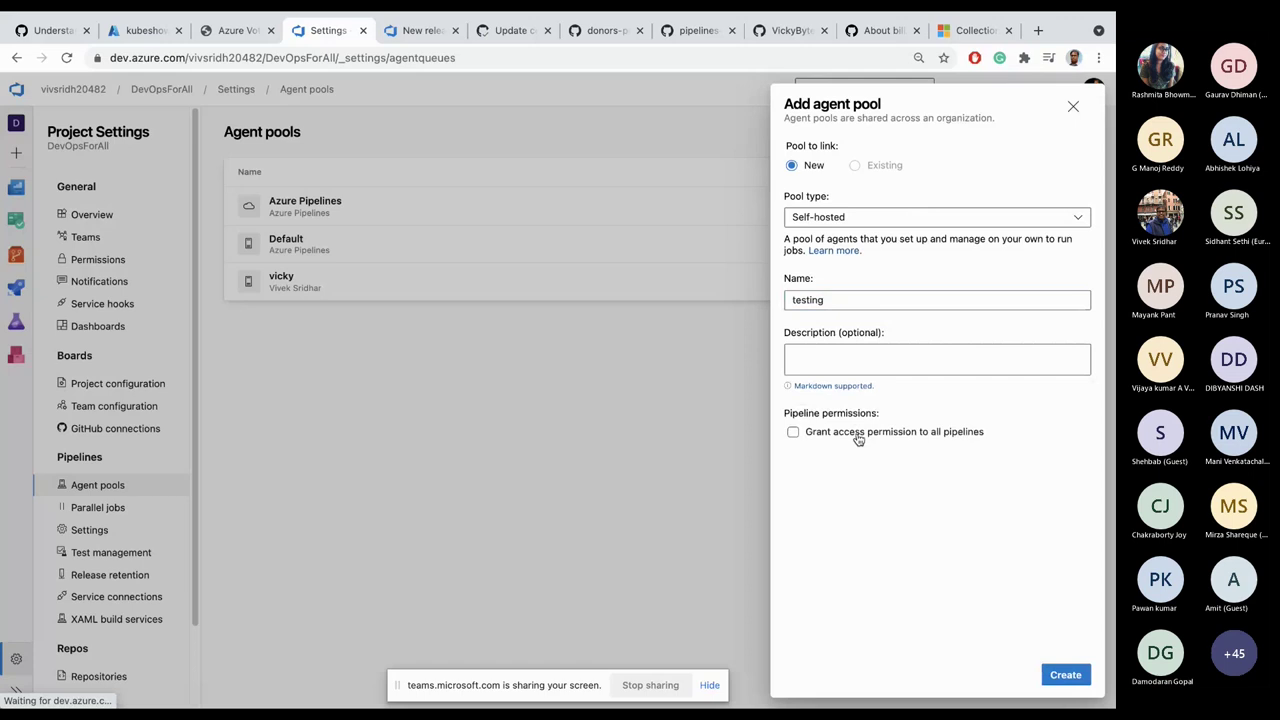
{"action": "left_click", "coordinate": [858, 436]}
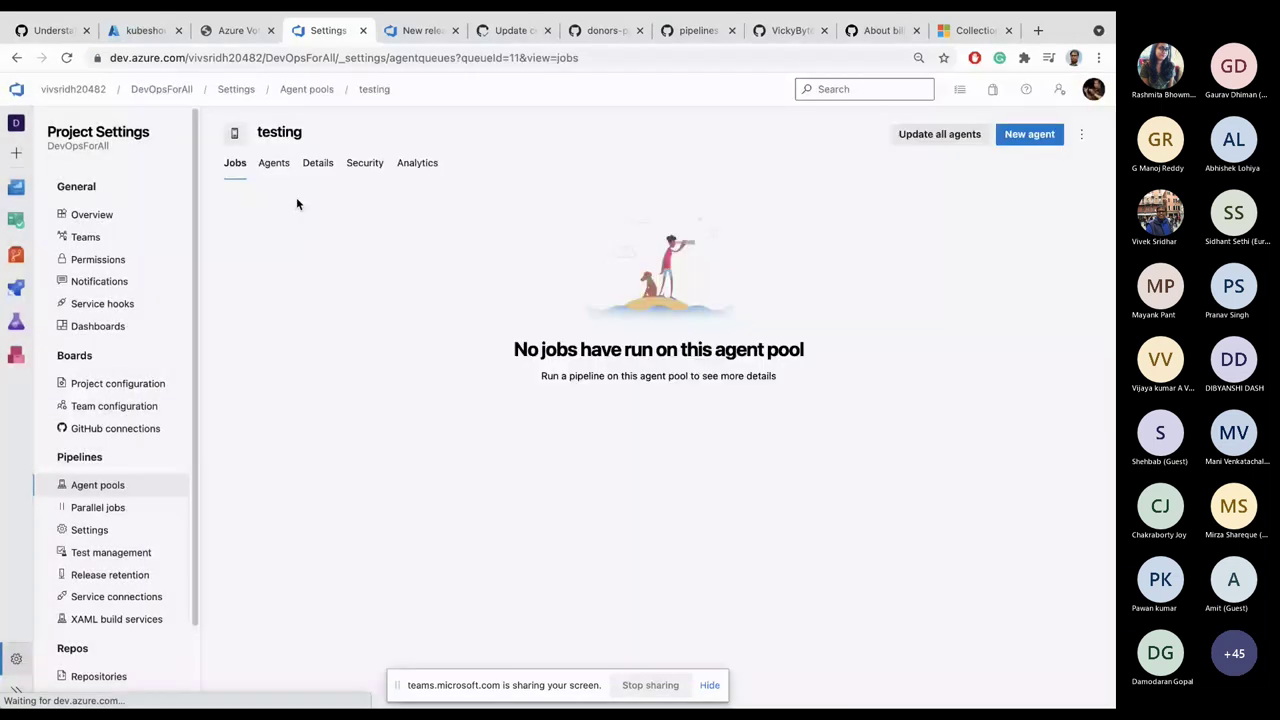
Step: Look over the macOS agent setup instructions for the testing pool, and view the agents registered in the vicky pool
{"action": "left_click", "coordinate": [1021, 140]}
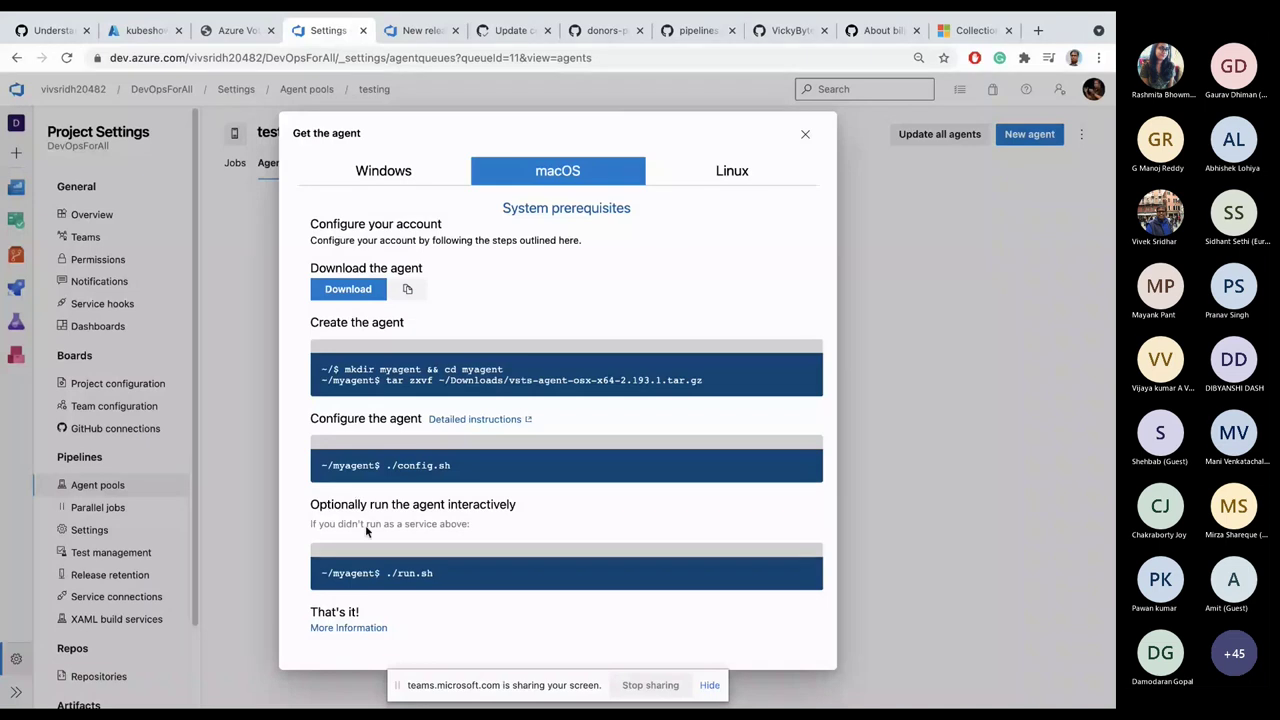
{"action": "left_click", "coordinate": [805, 134]}
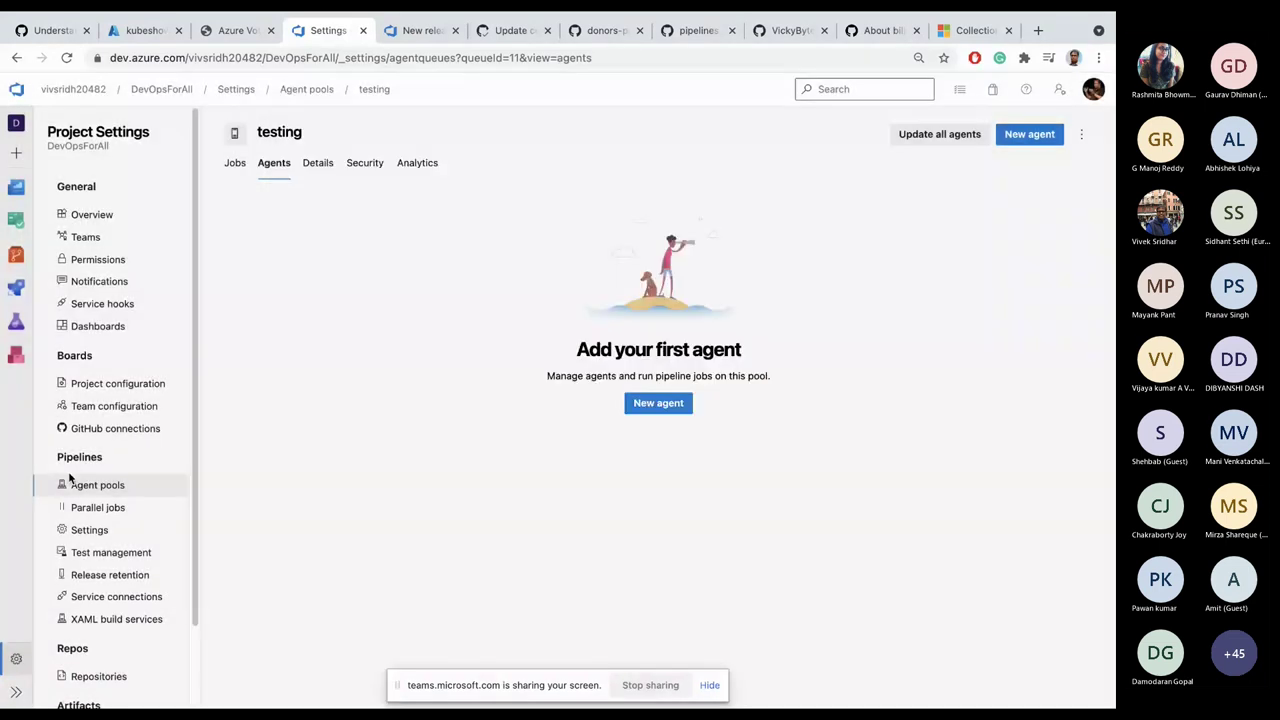
{"action": "left_click", "coordinate": [86, 484]}
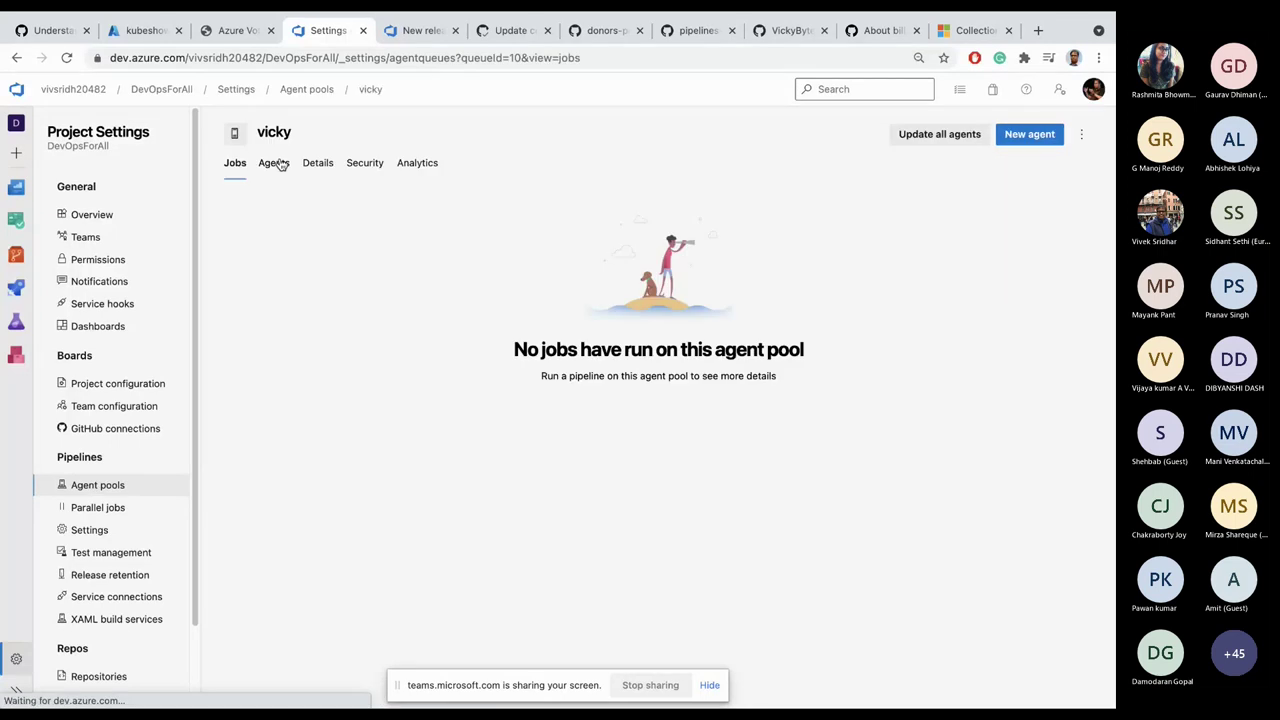
{"action": "left_click", "coordinate": [274, 163]}
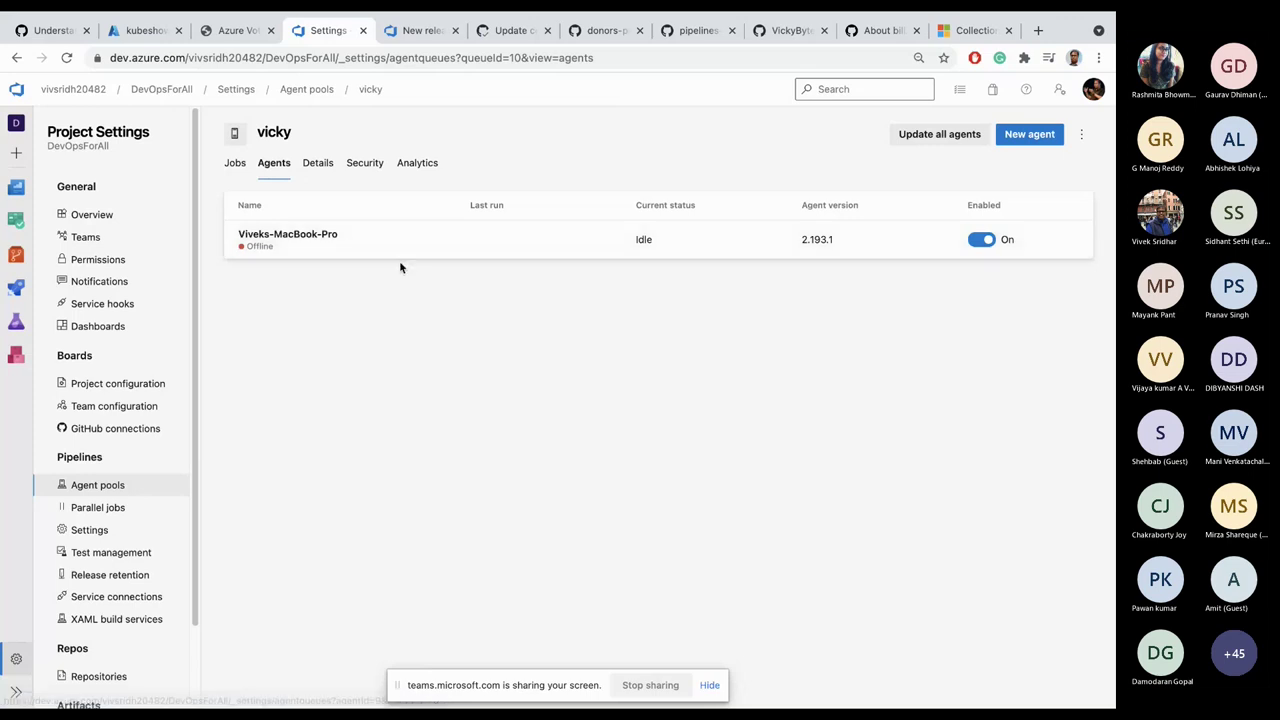
Step: Examine the agent pool name, demands and Build stage in the azure-pipelines.yml file of the pipelines-javascript-docker repository on GitHub
{"action": "key", "text": "alt+Tab"}
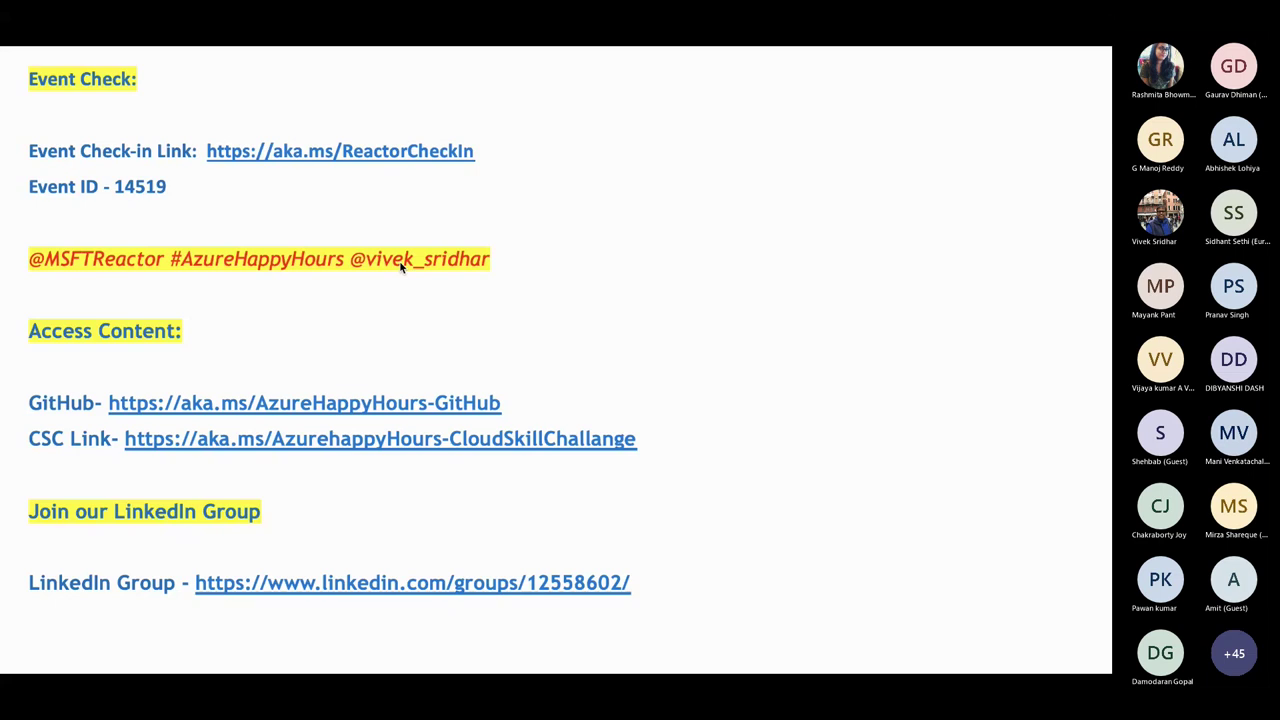
{"action": "key", "text": "alt+Tab"}
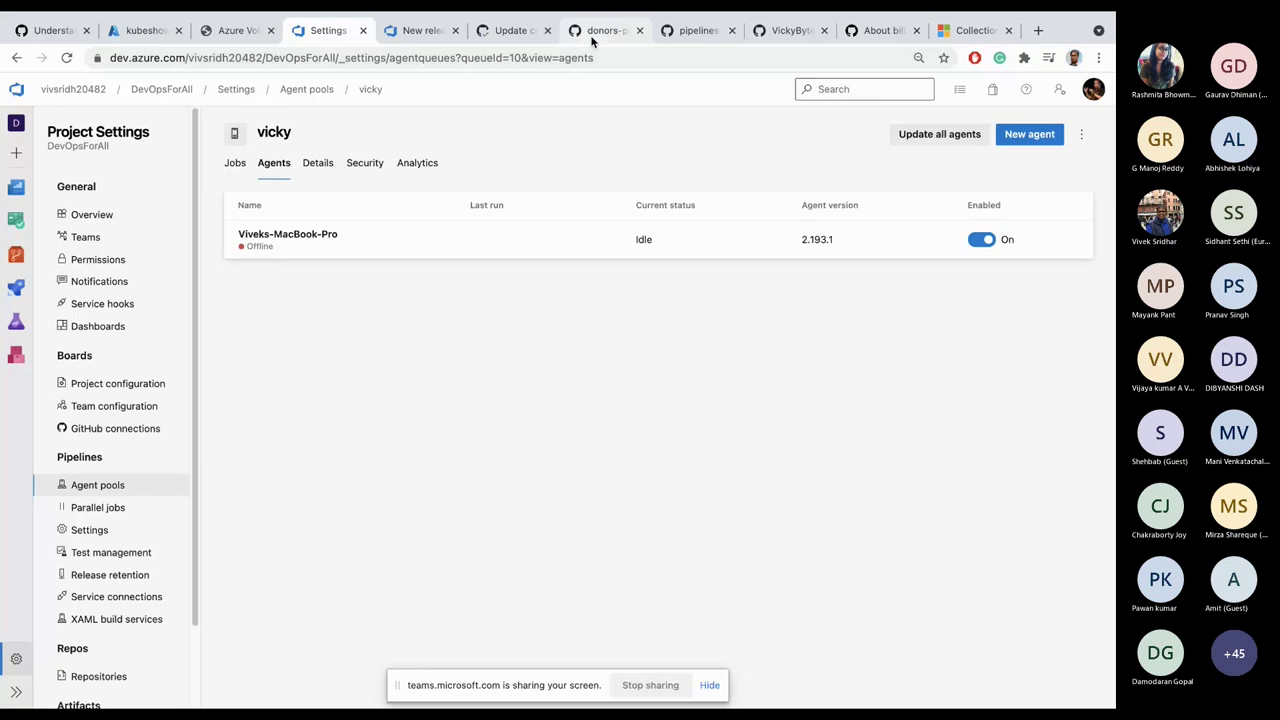
{"action": "left_click", "coordinate": [502, 31]}
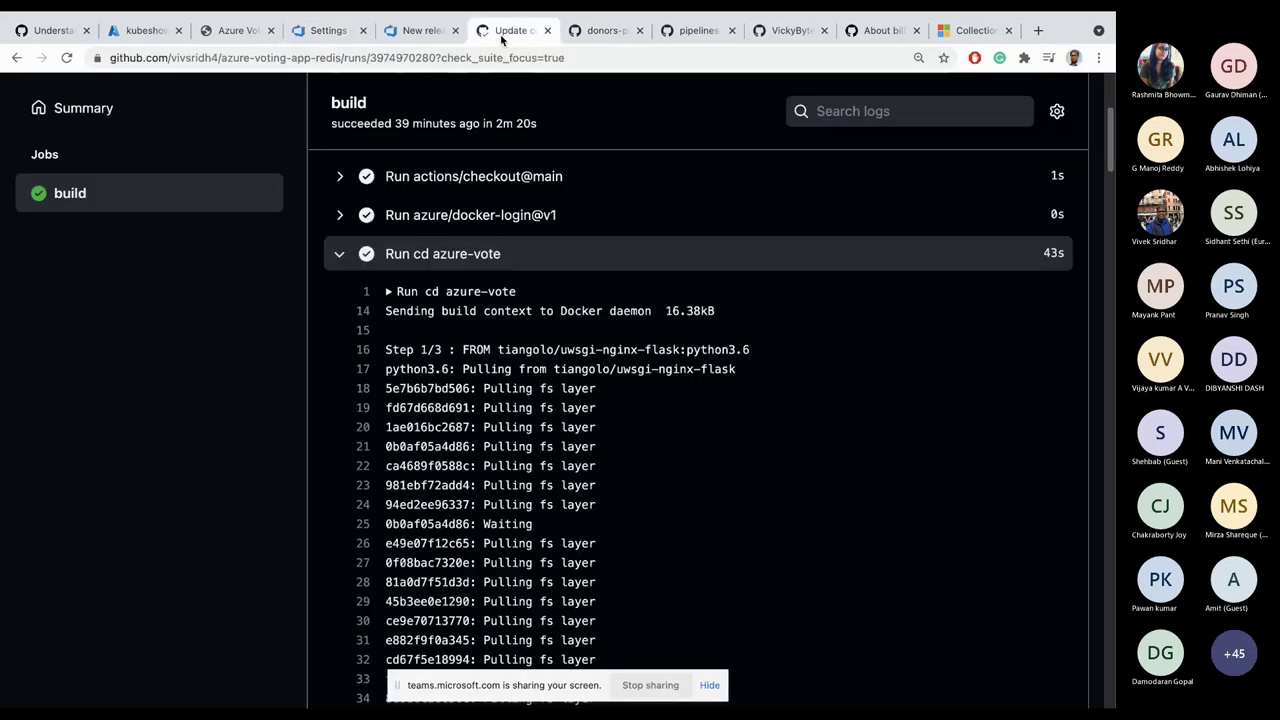
{"action": "left_click", "coordinate": [676, 31]}
{"action": "left_click_drag", "start_coordinate": [101, 400], "coordinate": [424, 468]}
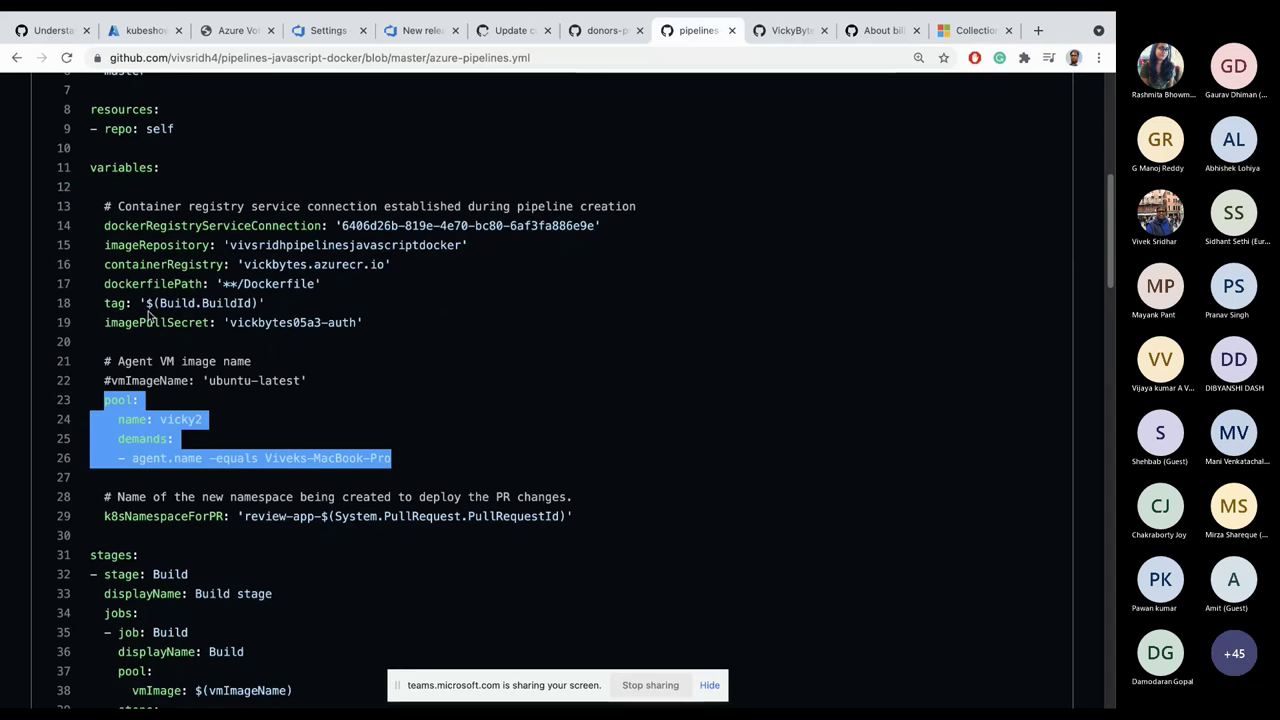
{"action": "scroll", "coordinate": [148, 316], "scroll_direction": "down", "scroll_amount": 5}
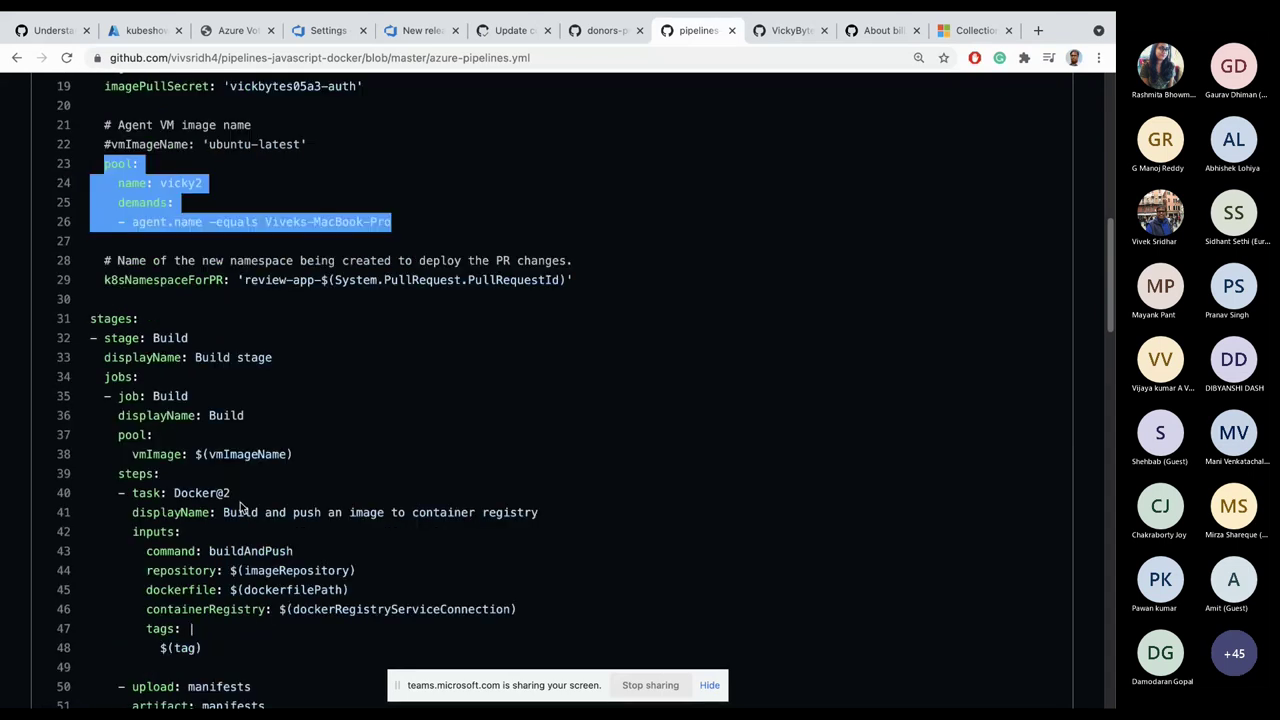
{"action": "scroll", "coordinate": [240, 508], "scroll_direction": "up", "scroll_amount": 5}
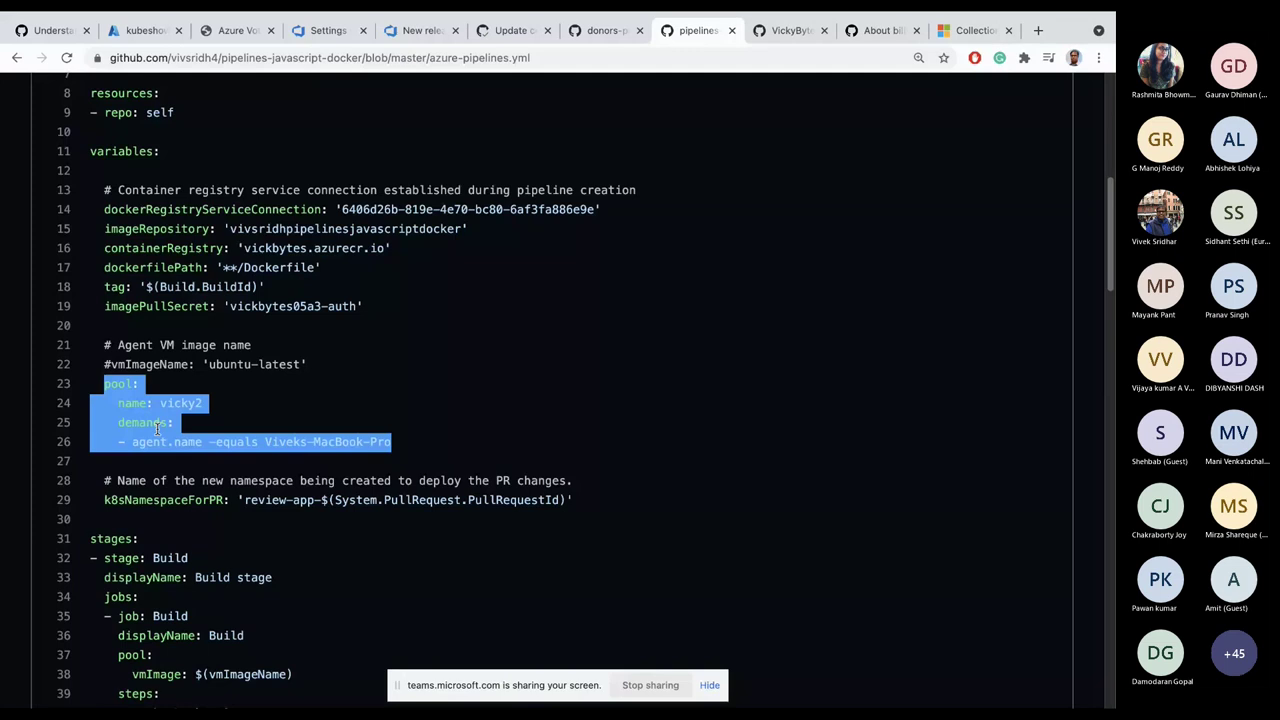
{"action": "left_click", "coordinate": [157, 427]}
{"action": "left_click_drag", "start_coordinate": [181, 403], "coordinate": [220, 405]}
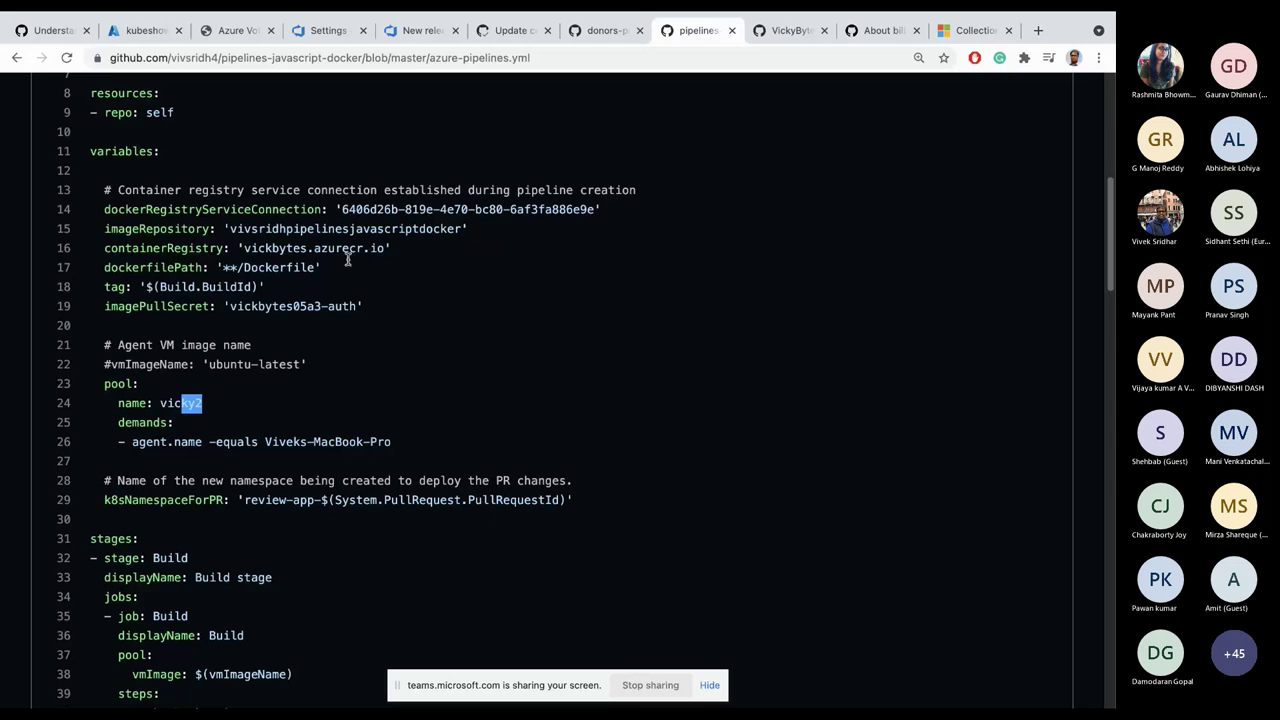
Step: Return to the Release-27 stages in Donors-Projects and show the project's Overview options
{"action": "left_click", "coordinate": [415, 30]}
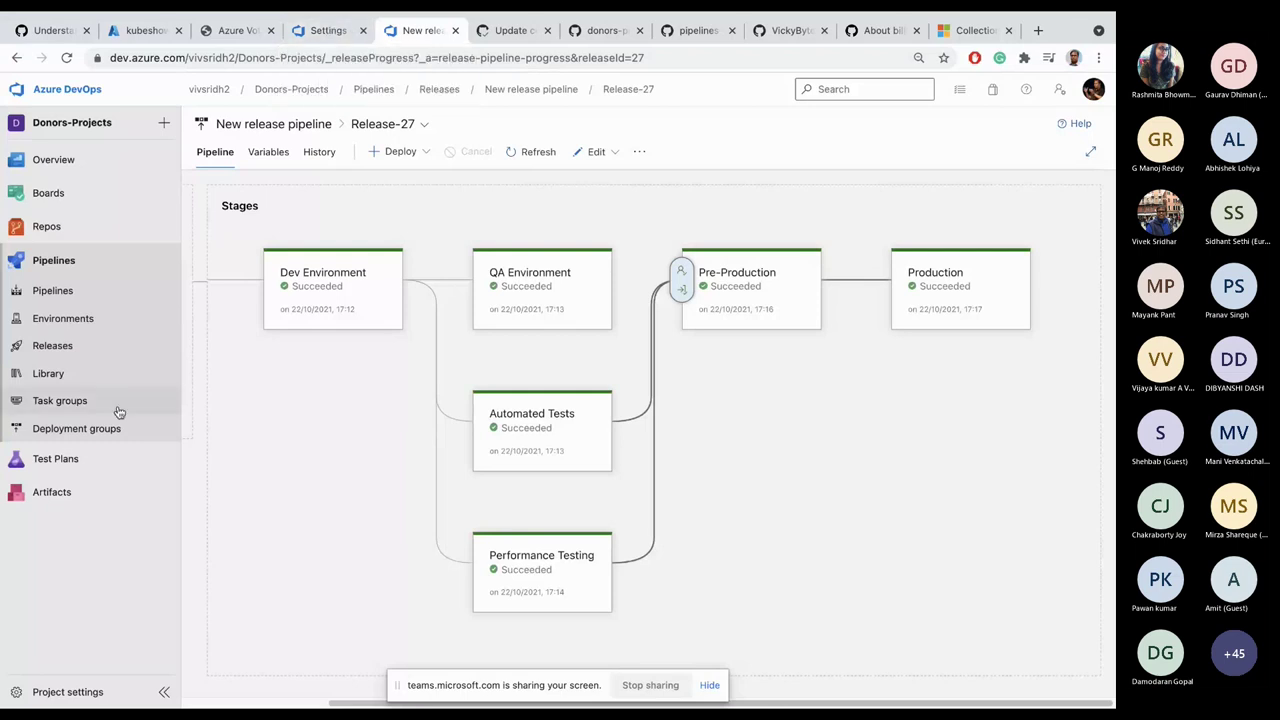
{"action": "mouse_move", "coordinate": [89, 208]}
{"action": "mouse_move", "coordinate": [85, 160]}
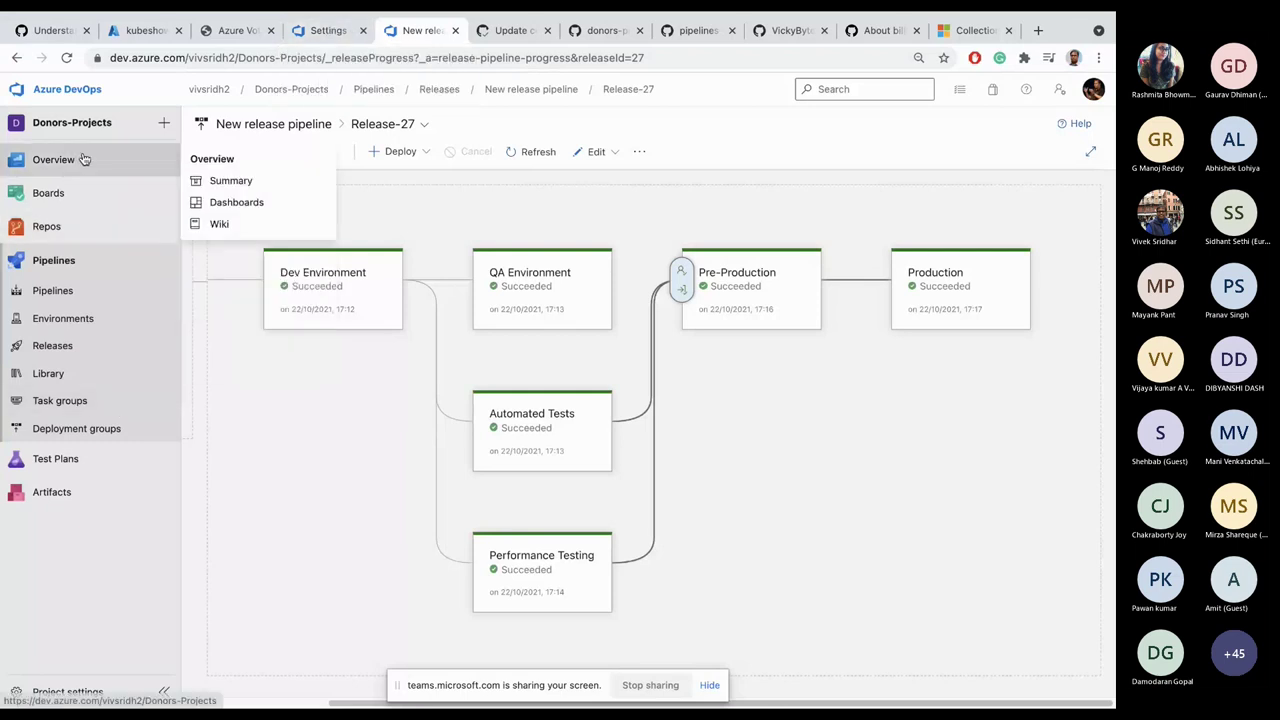